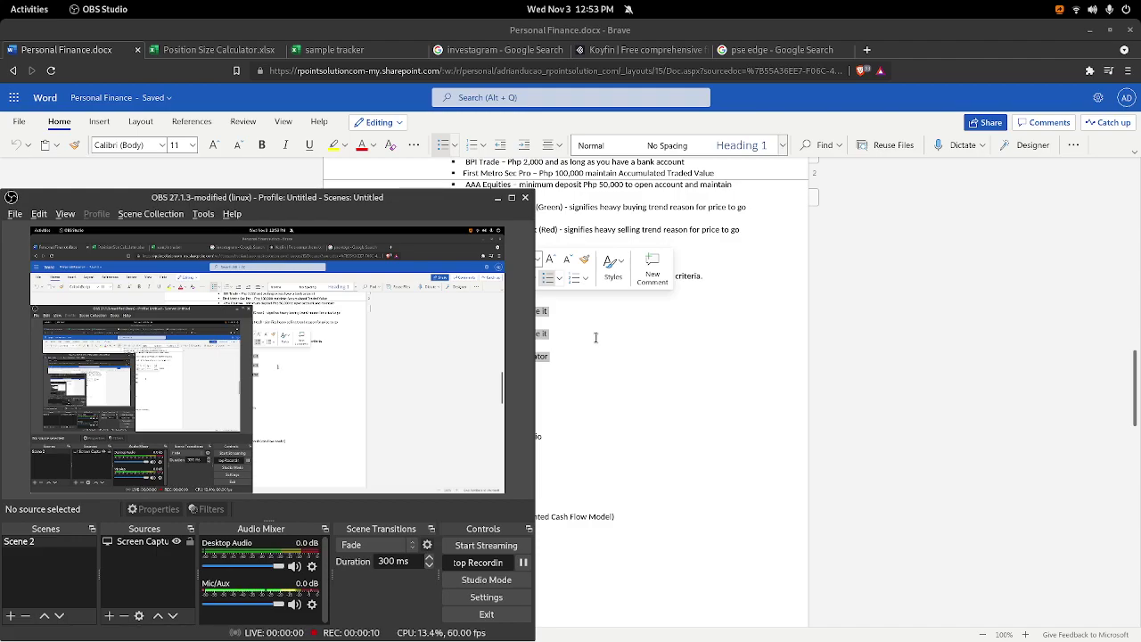
Review the personal finance outline from the trading jargon down to the Tools section, highlighting the Tools entries from Investagrams to Trade Journal/Log.
left_click(596, 336)
left_click(532, 383)
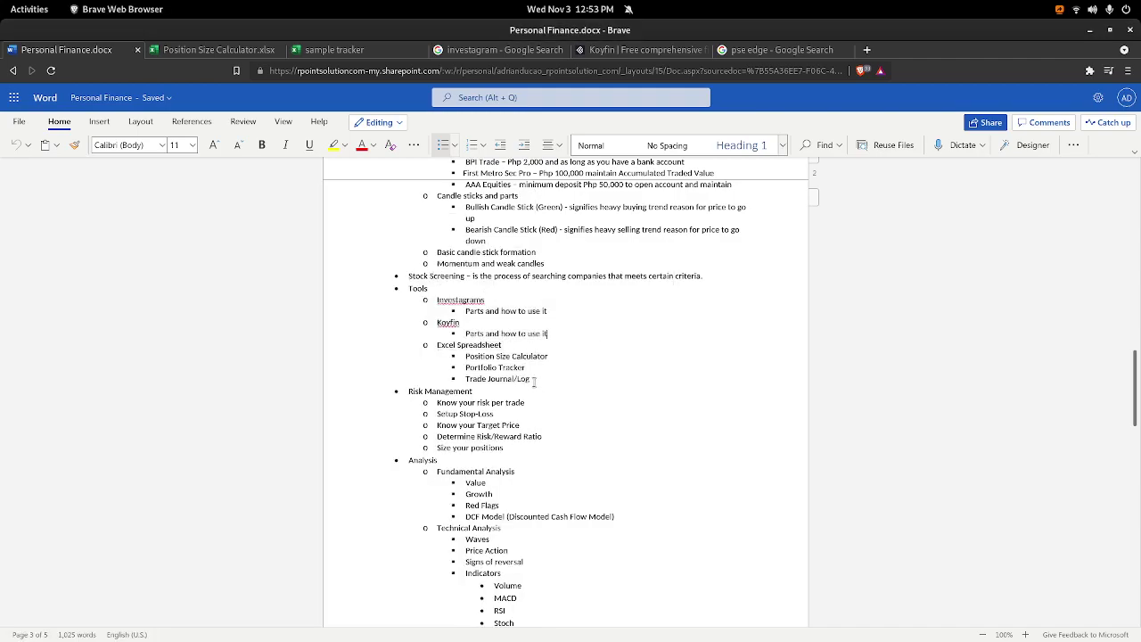
scroll(535, 381, "up", 3)
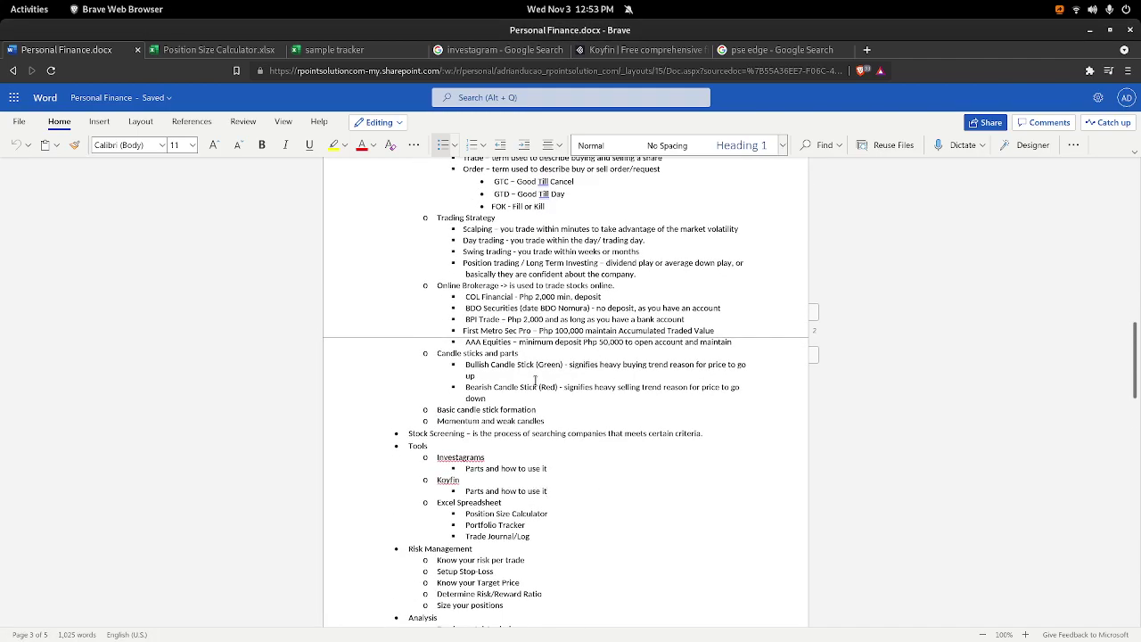
scroll(534, 381, "up", 10)
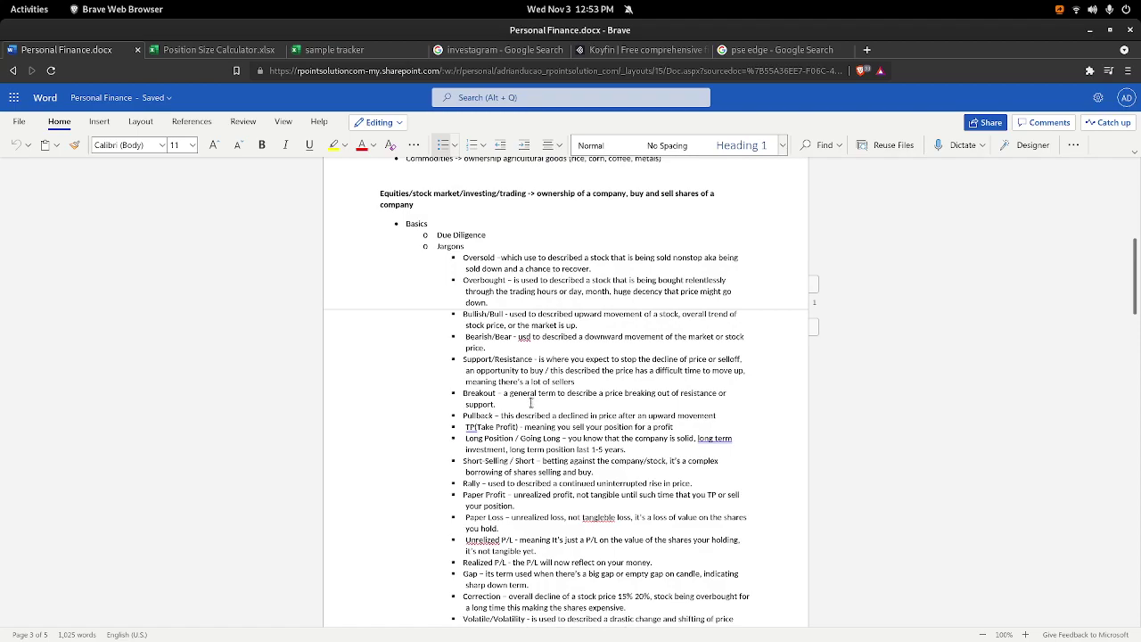
scroll(511, 421, "down", 7)
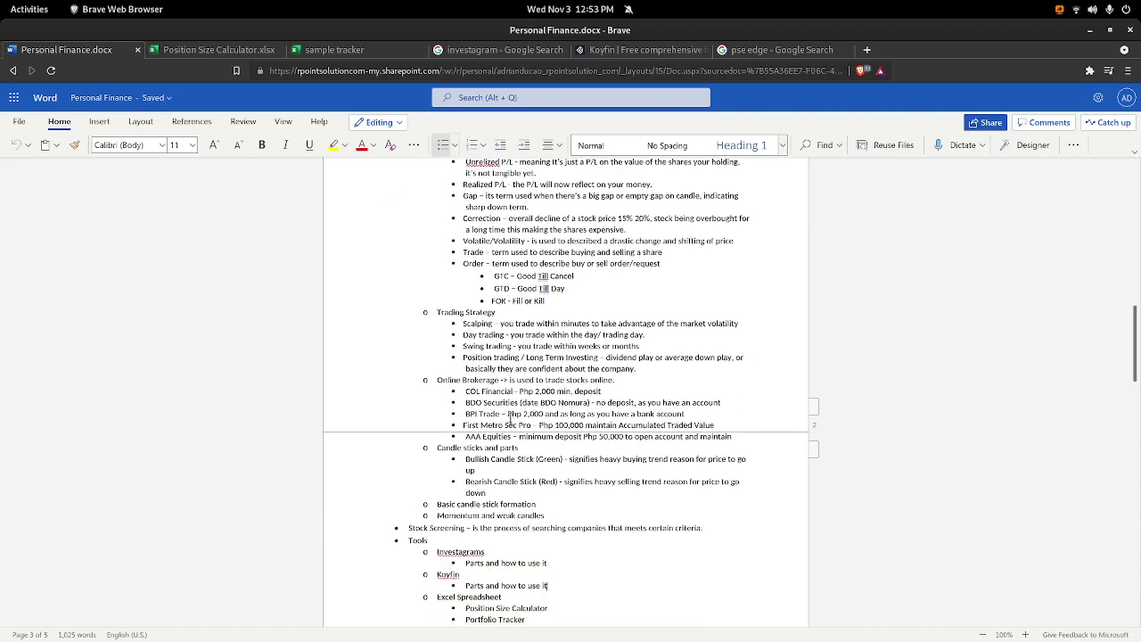
scroll(506, 414, "down", 2)
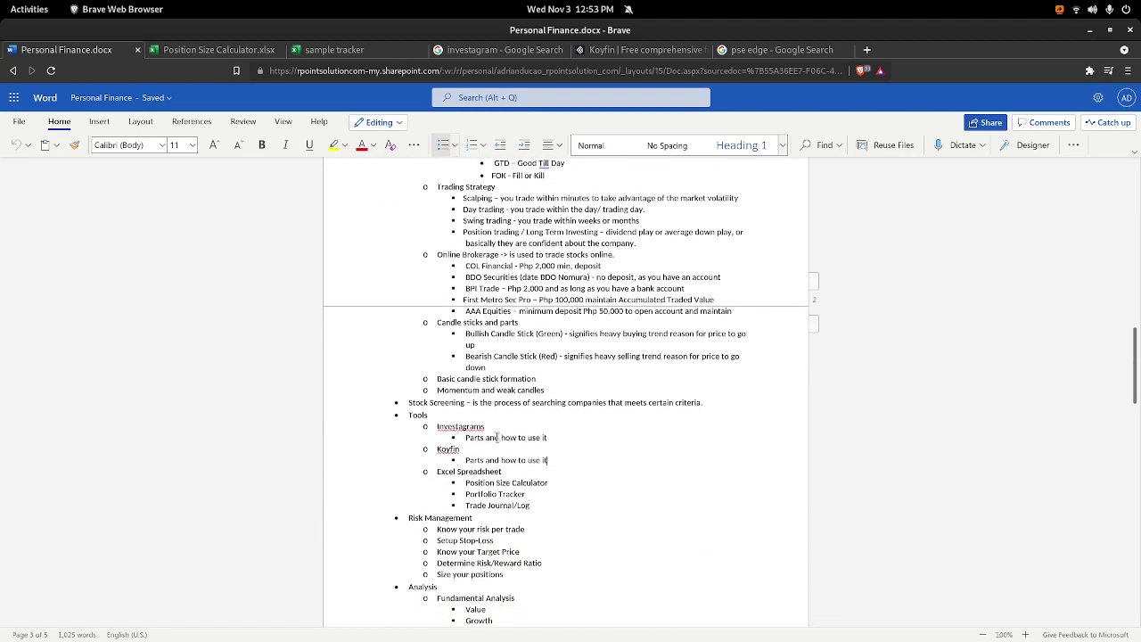
left_click_drag(539, 507, 436, 426)
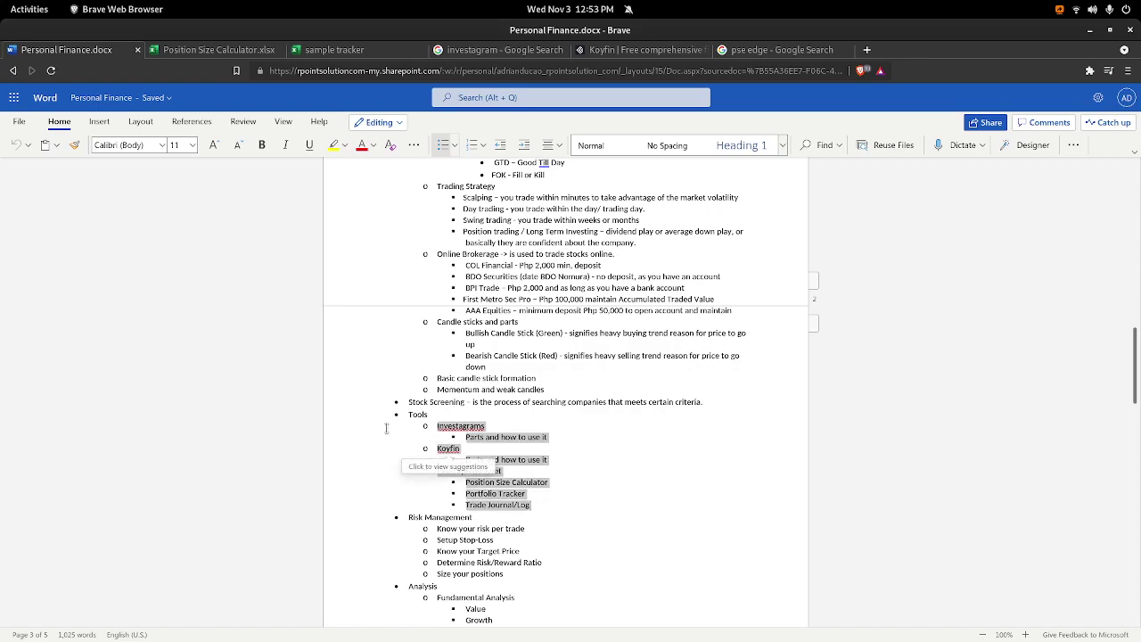
left_click_drag(534, 506, 390, 417)
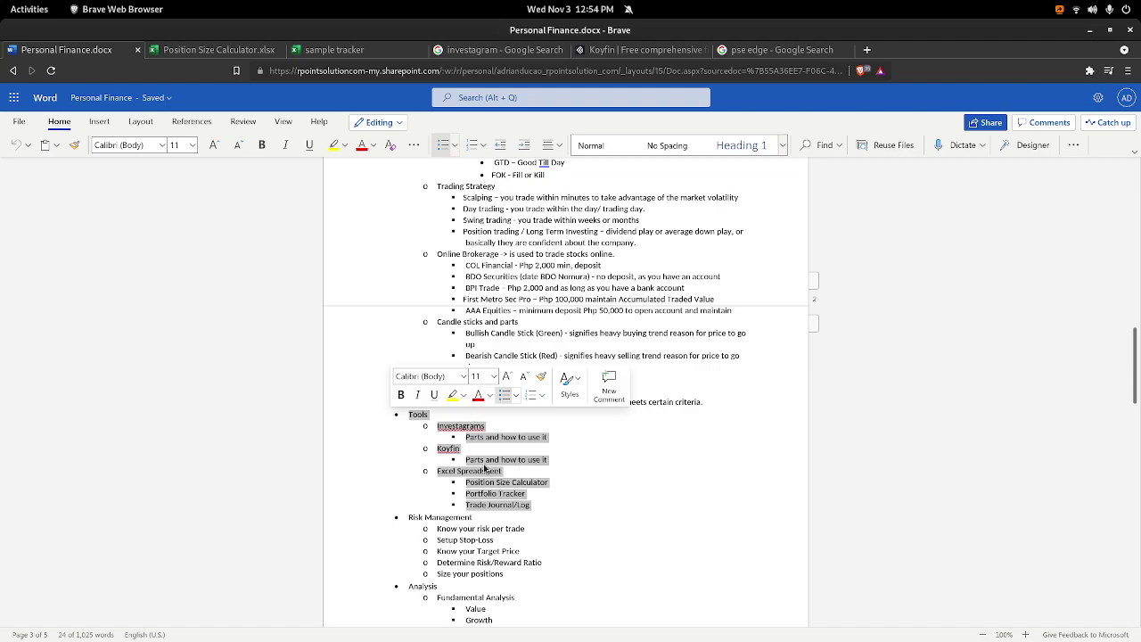
left_click(495, 452)
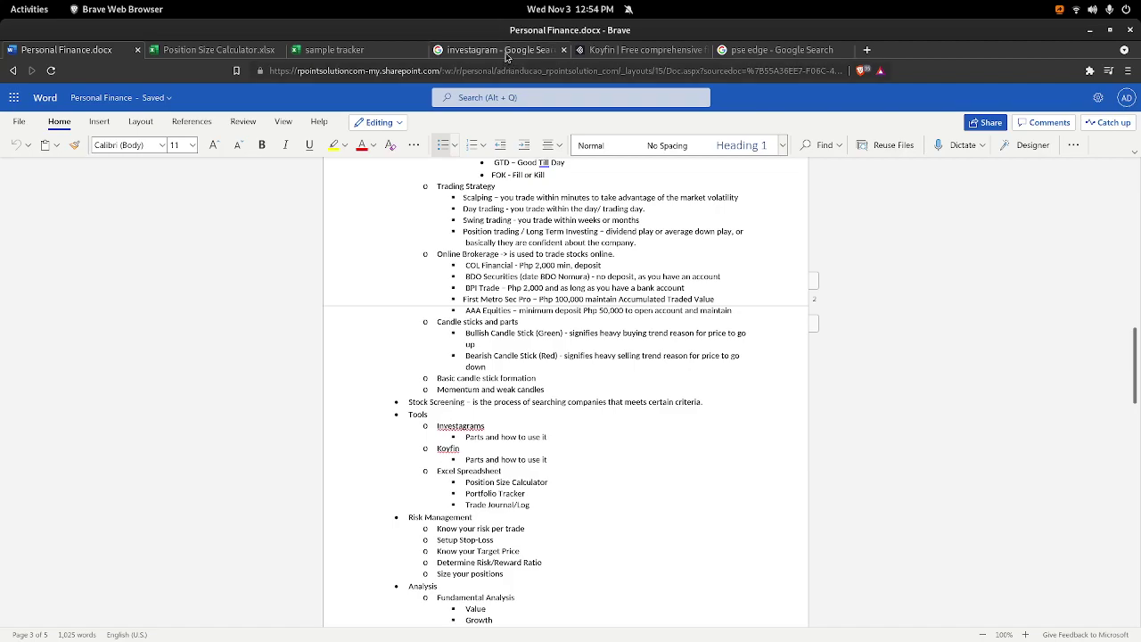
Open the Investagrams site from the "investagram" search results and dismiss the trading cup promotion.
left_click(505, 51)
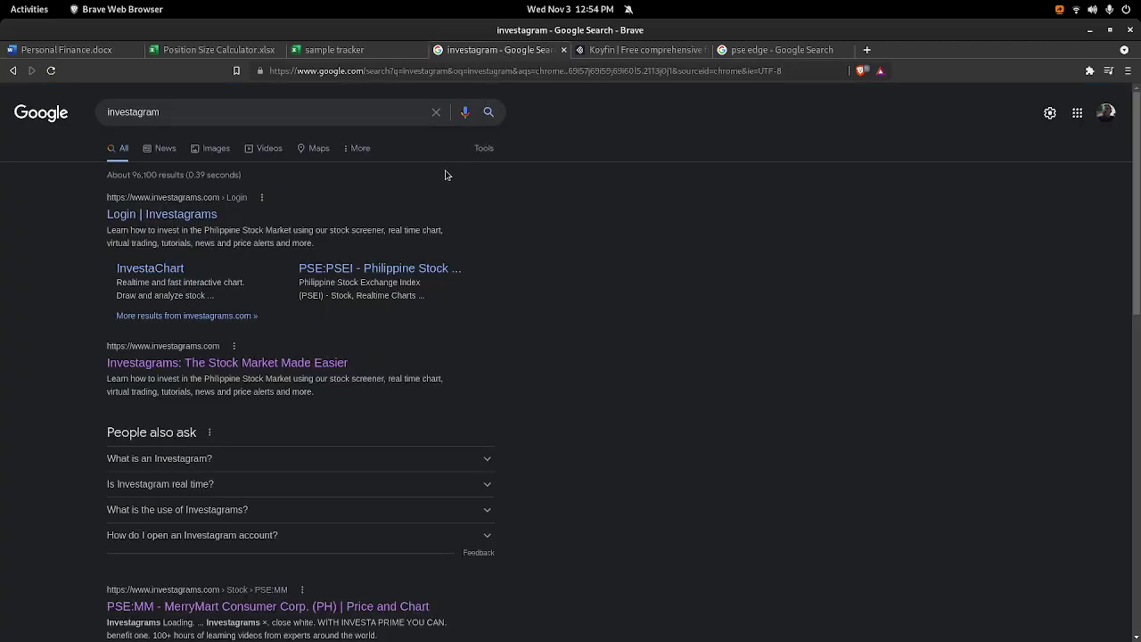
left_click(210, 220)
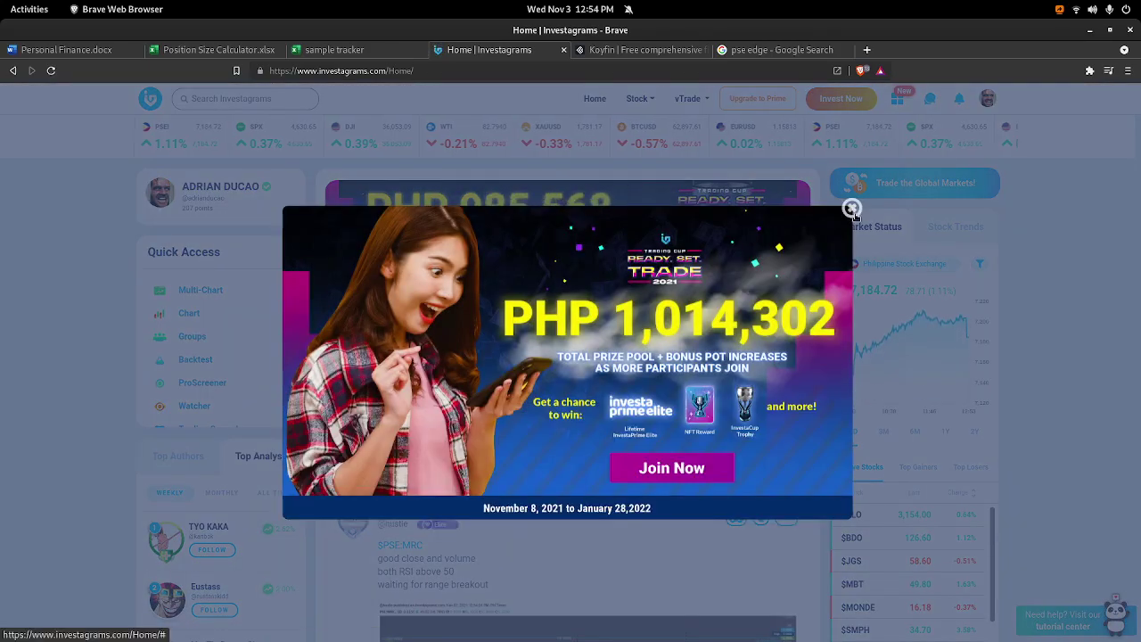
left_click(852, 206)
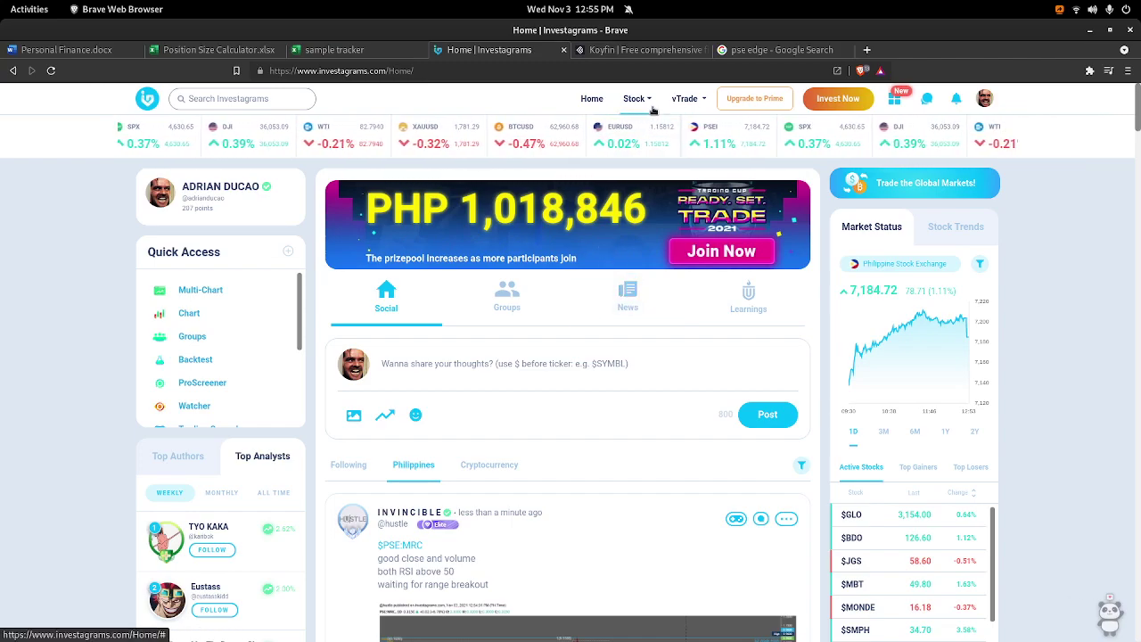
Show the available Investagrams apps and open the InvestaPrime upgrade pricing page.
left_click(895, 100)
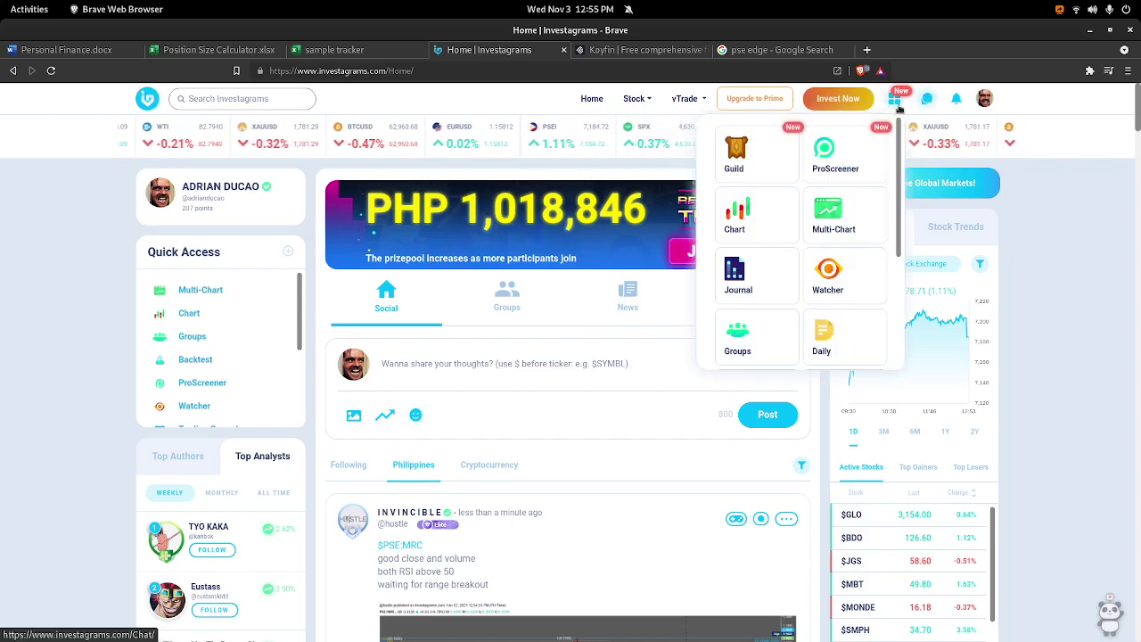
left_click(750, 98)
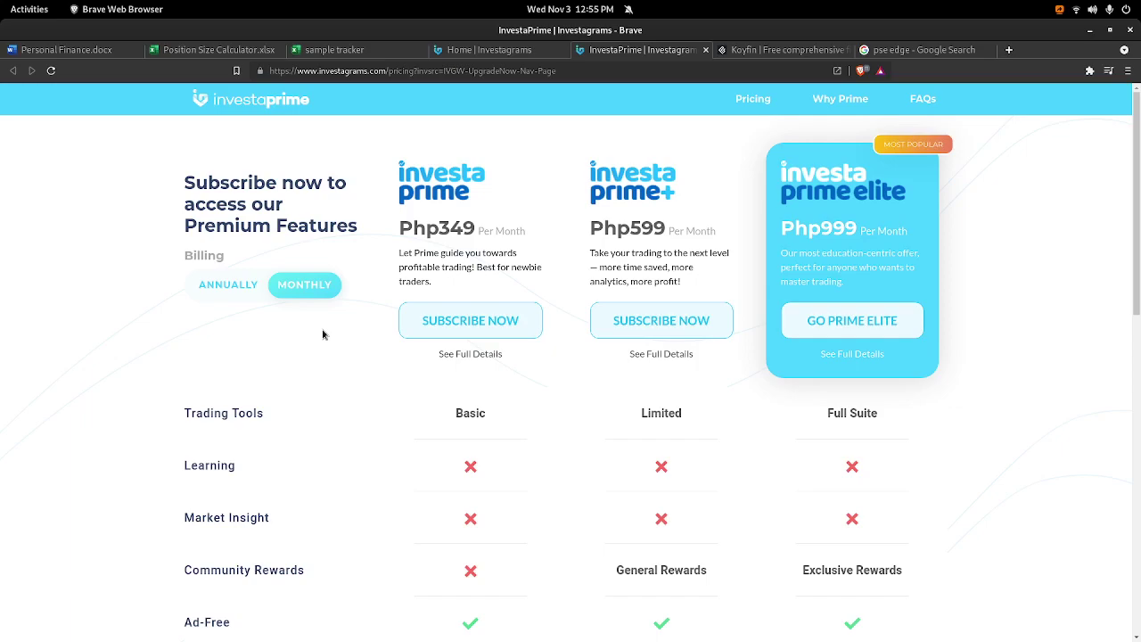
Return to the Investagrams home page and show the available stock tools.
left_click(490, 50)
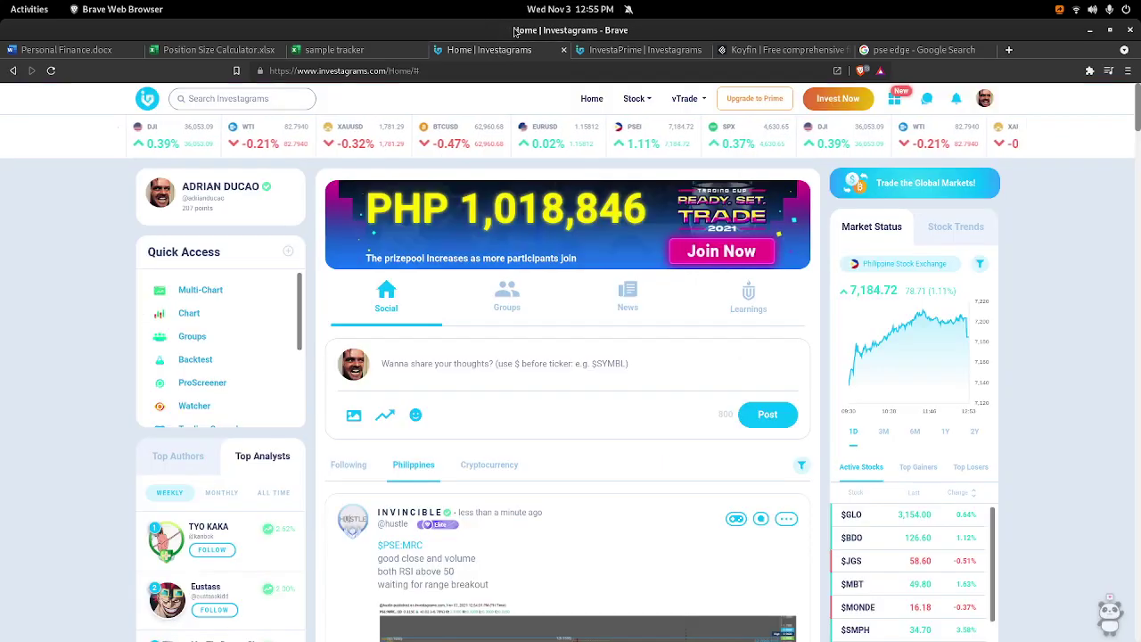
left_click(632, 100)
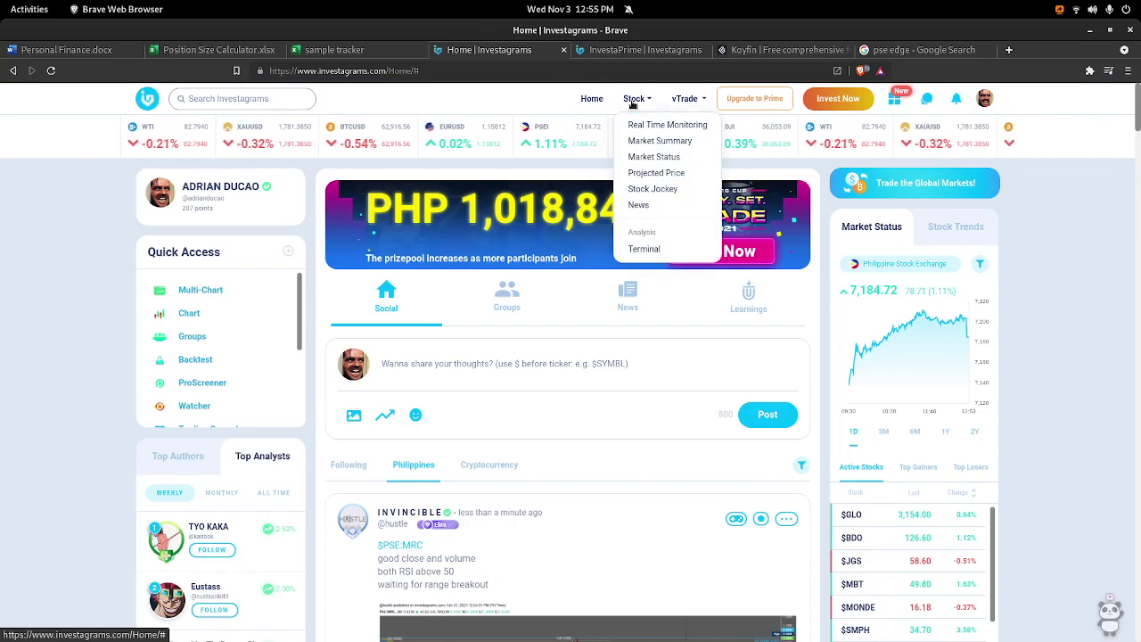
Examine the monthly InvestaPrime, Prime+ and Prime Elite prices, the benefits of each plan and the core features on the pricing page.
left_click(599, 51)
left_click(513, 53)
left_click(598, 51)
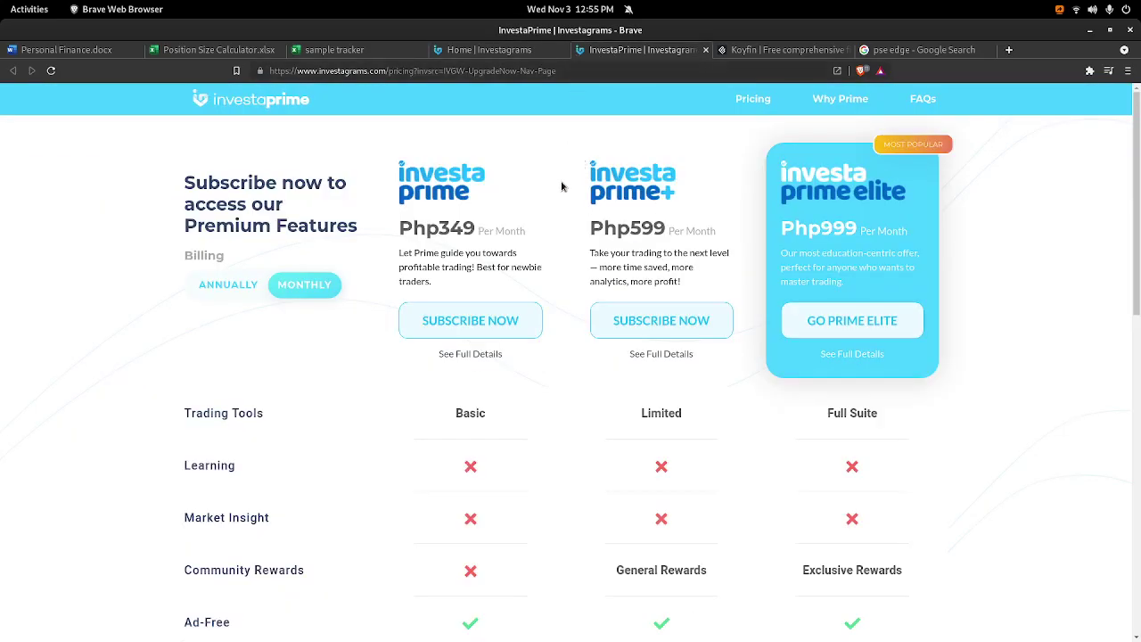
scroll(543, 293, "down", 1)
scroll(541, 295, "down", 3)
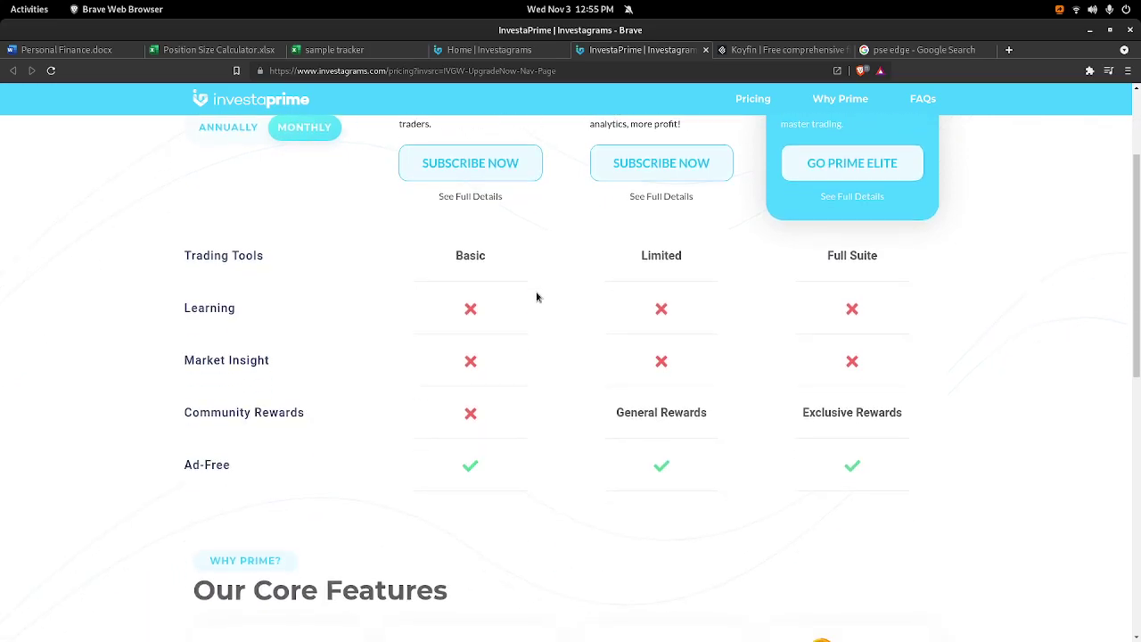
scroll(537, 297, "up", 3)
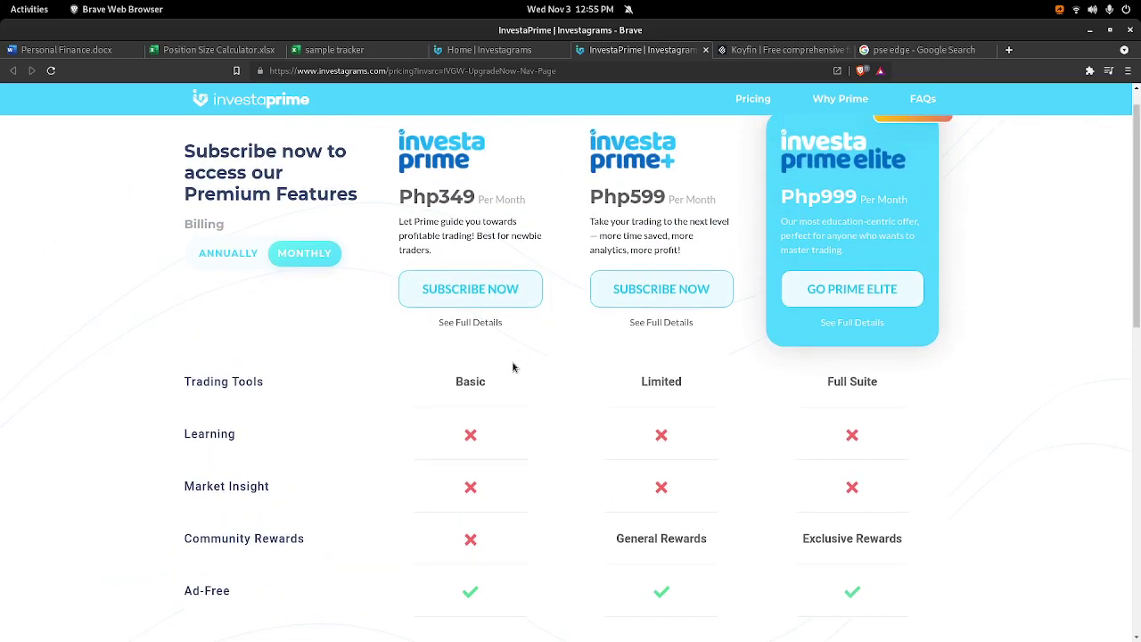
scroll(520, 375, "up", 1)
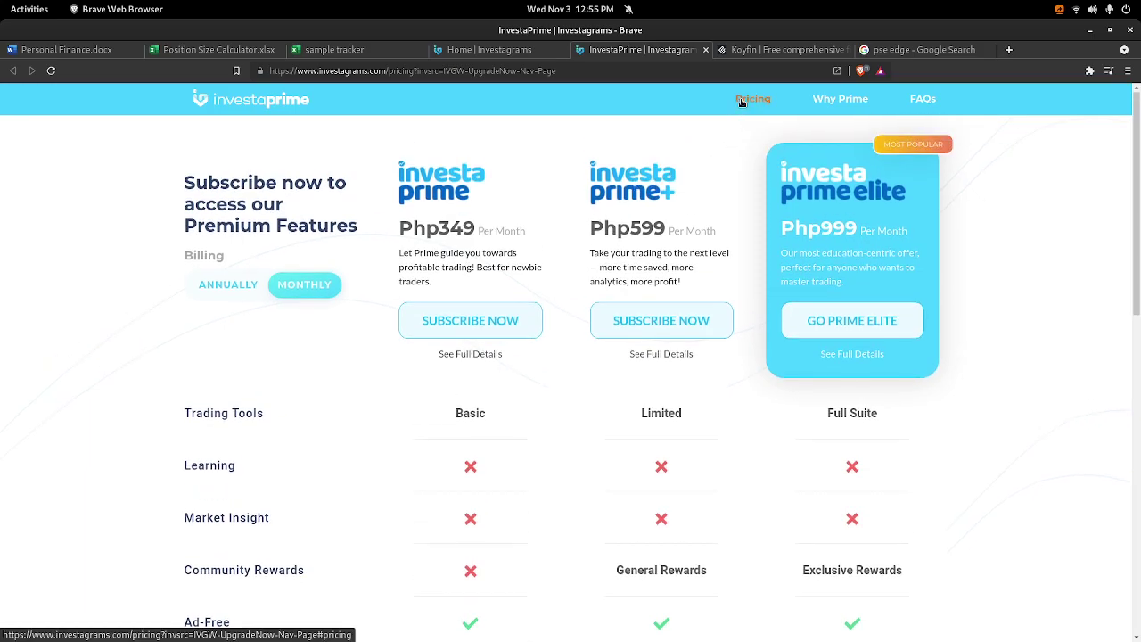
scroll(597, 355, "down", 2)
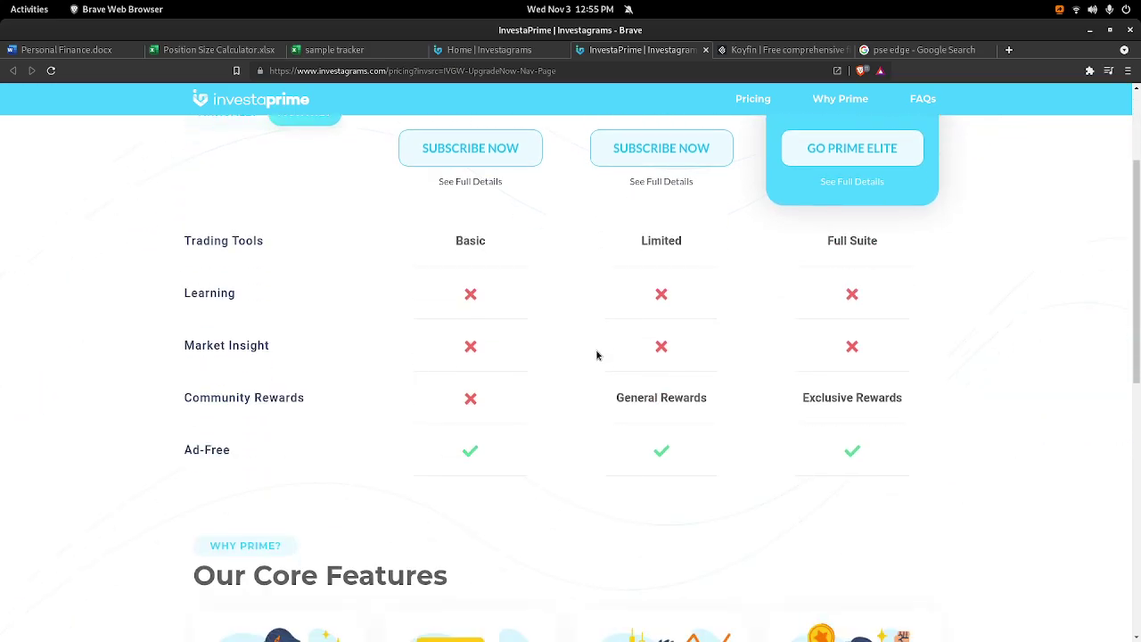
scroll(596, 357, "down", 3)
scroll(594, 362, "up", 2)
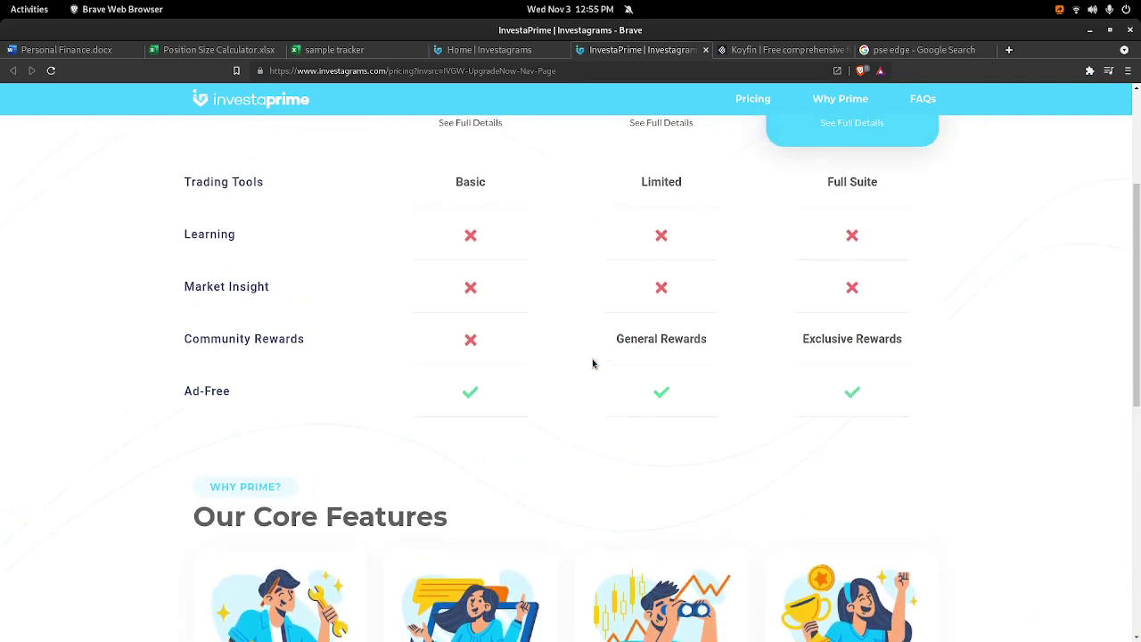
scroll(593, 363, "up", 2)
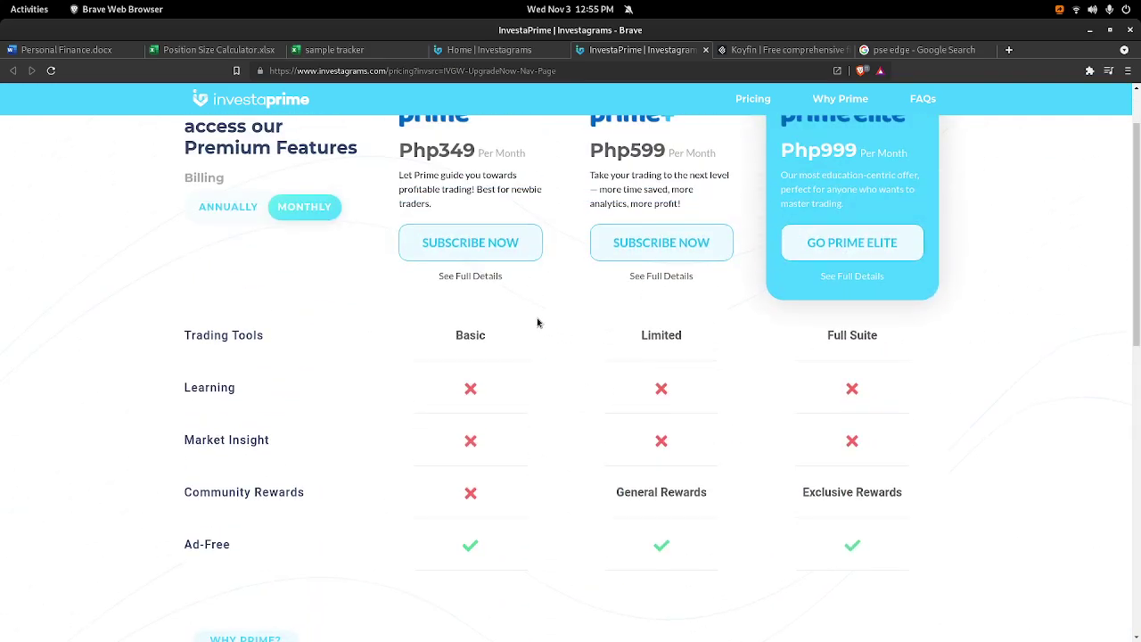
scroll(535, 325, "up", 1)
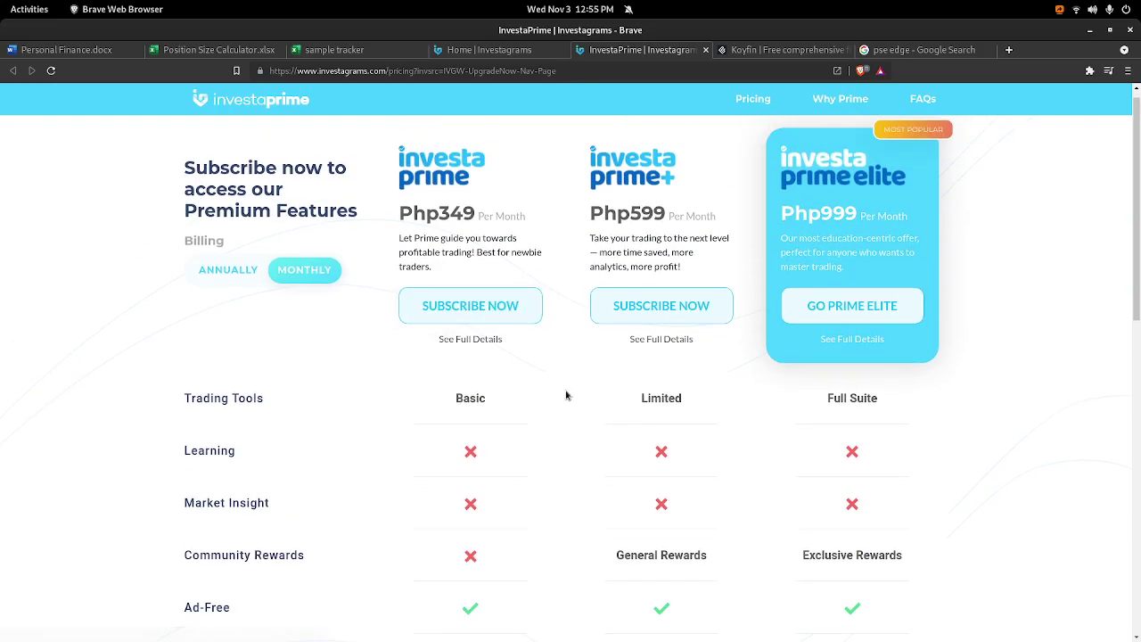
scroll(567, 400, "down", 2)
scroll(567, 400, "up", 2)
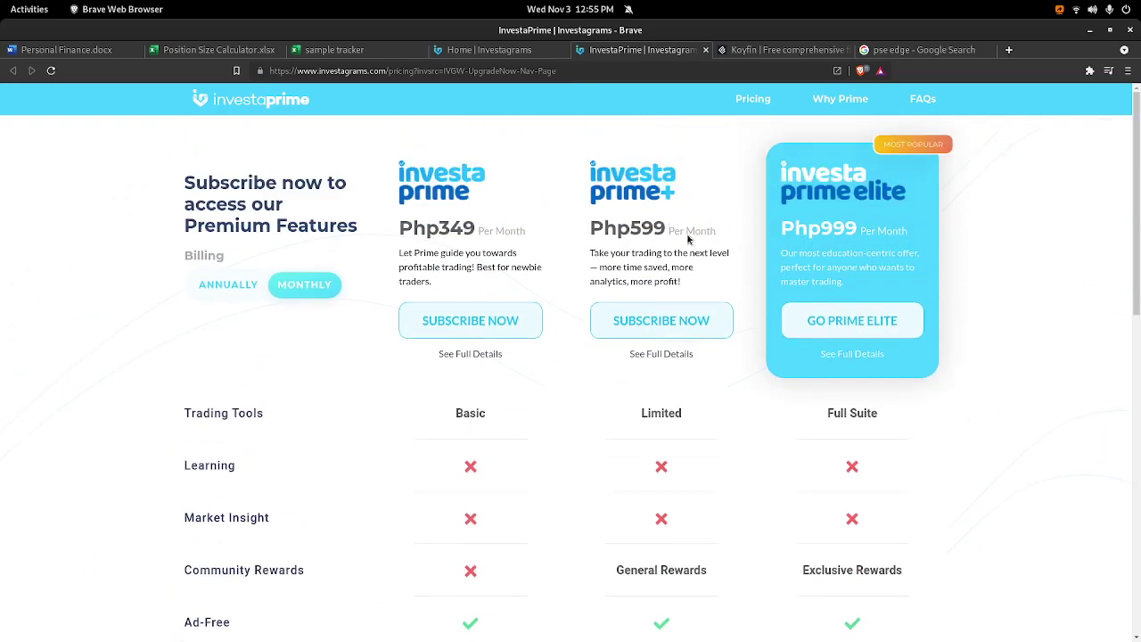
scroll(896, 314, "down", 1)
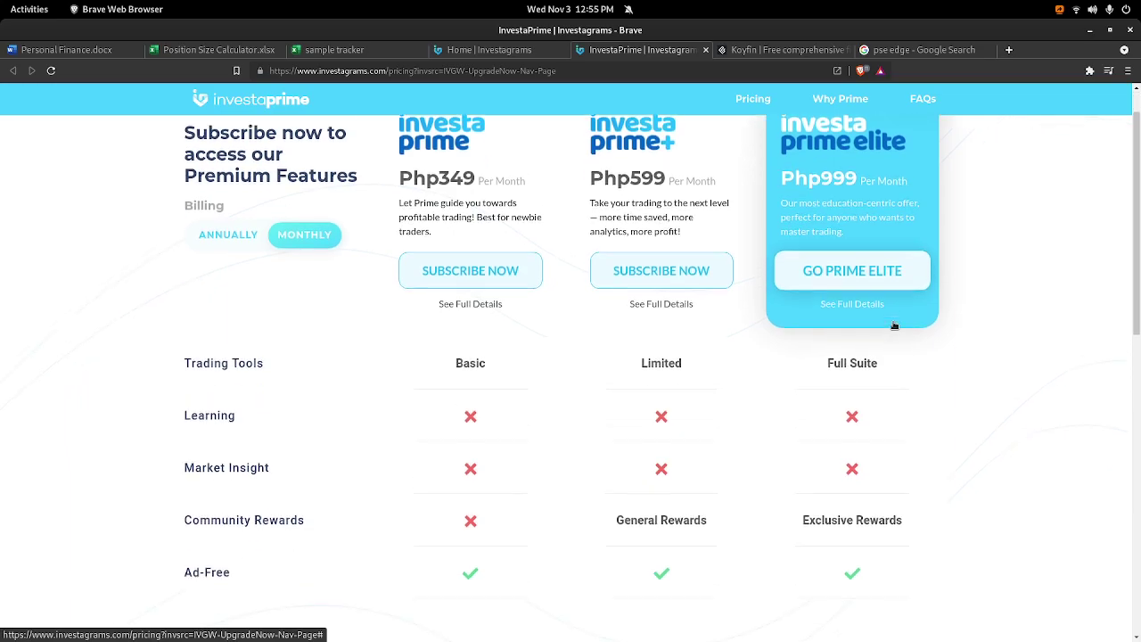
scroll(713, 395, "down", 10)
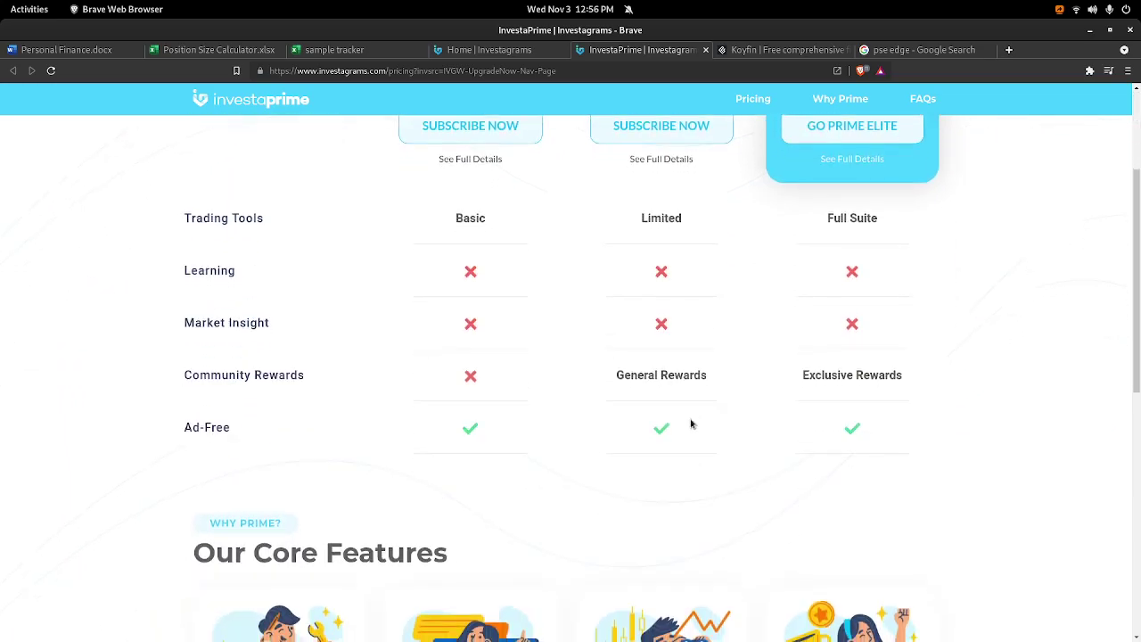
scroll(739, 311, "up", 10)
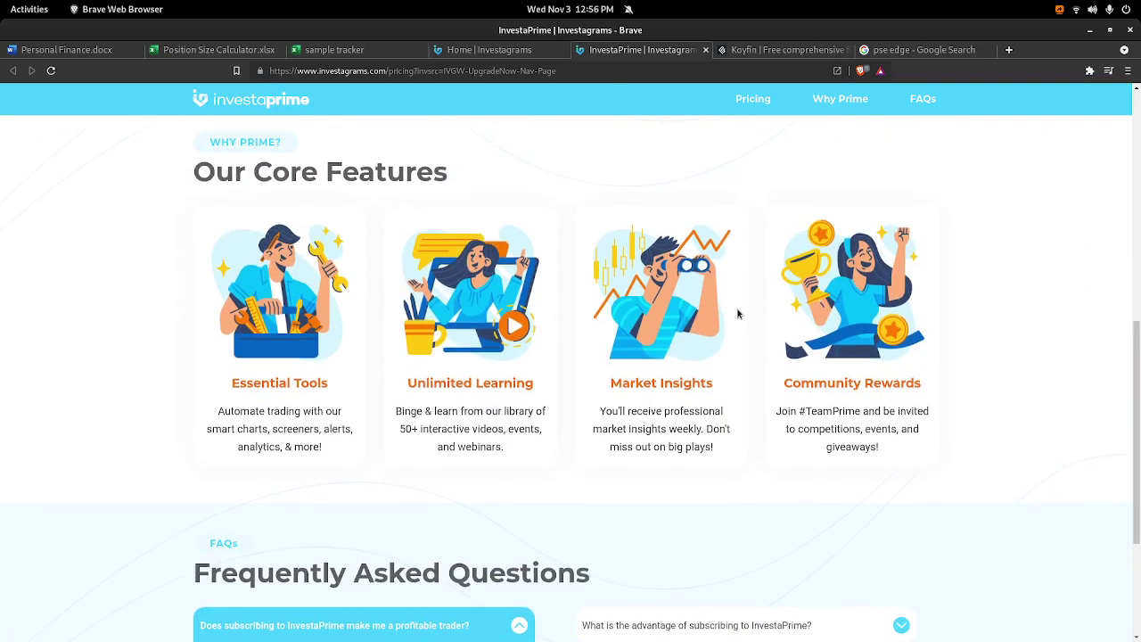
scroll(753, 102, "down", 1)
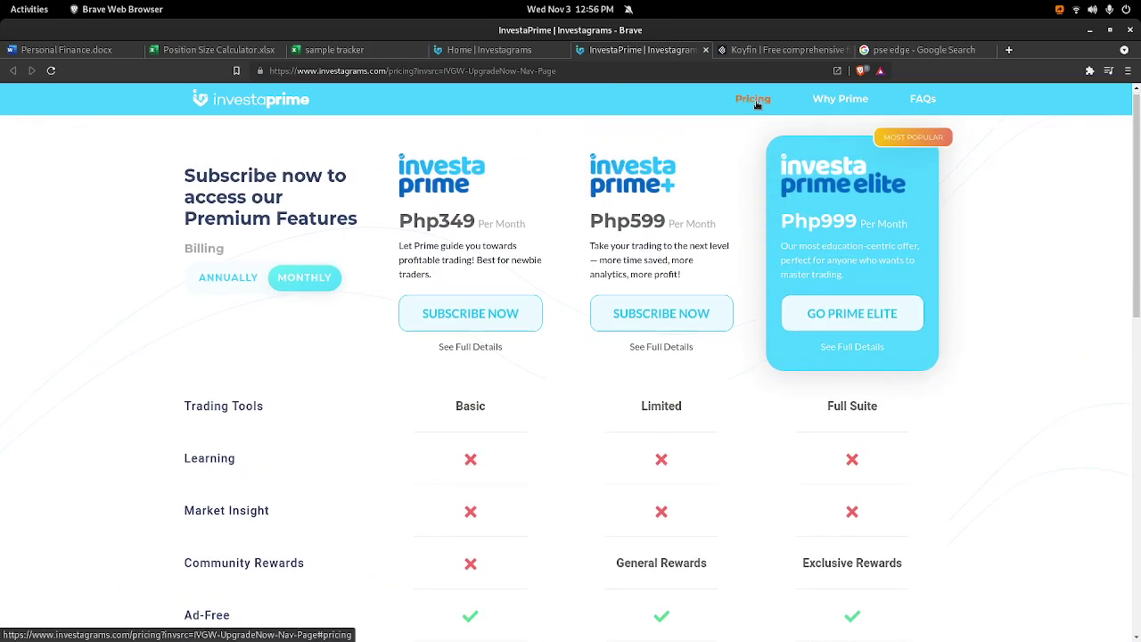
Open the full details of the InvestaPrime+ plan and look through the feature comparison of the three plans.
left_click(662, 339)
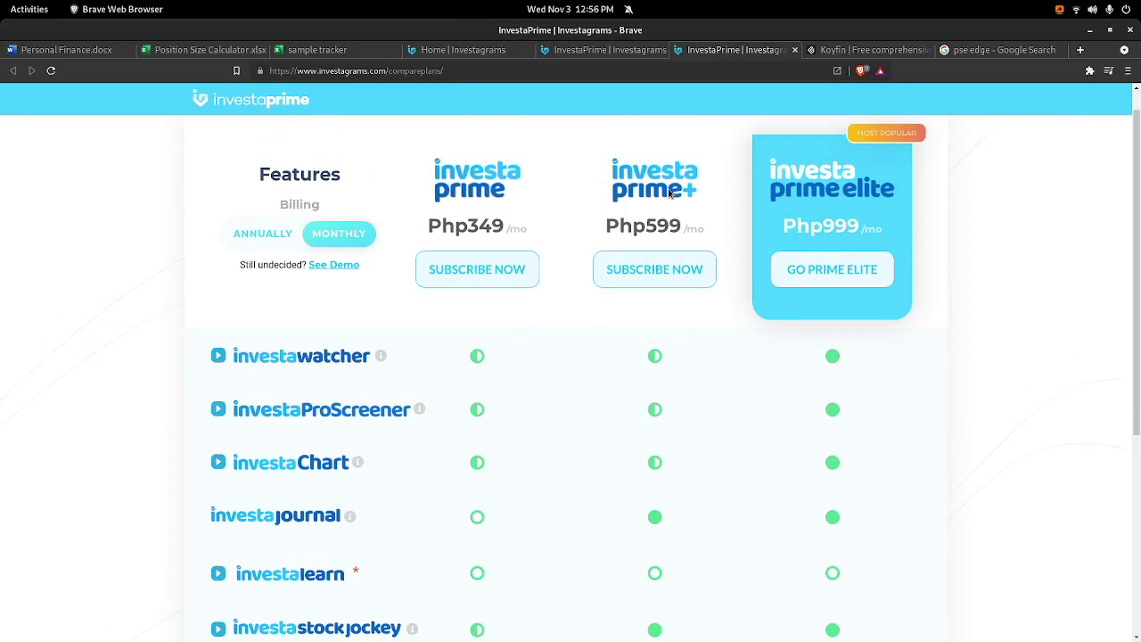
scroll(821, 300, "down", 2)
scroll(821, 300, "down", 4)
scroll(821, 300, "up", 2)
scroll(820, 300, "up", 2)
scroll(821, 301, "down", 2)
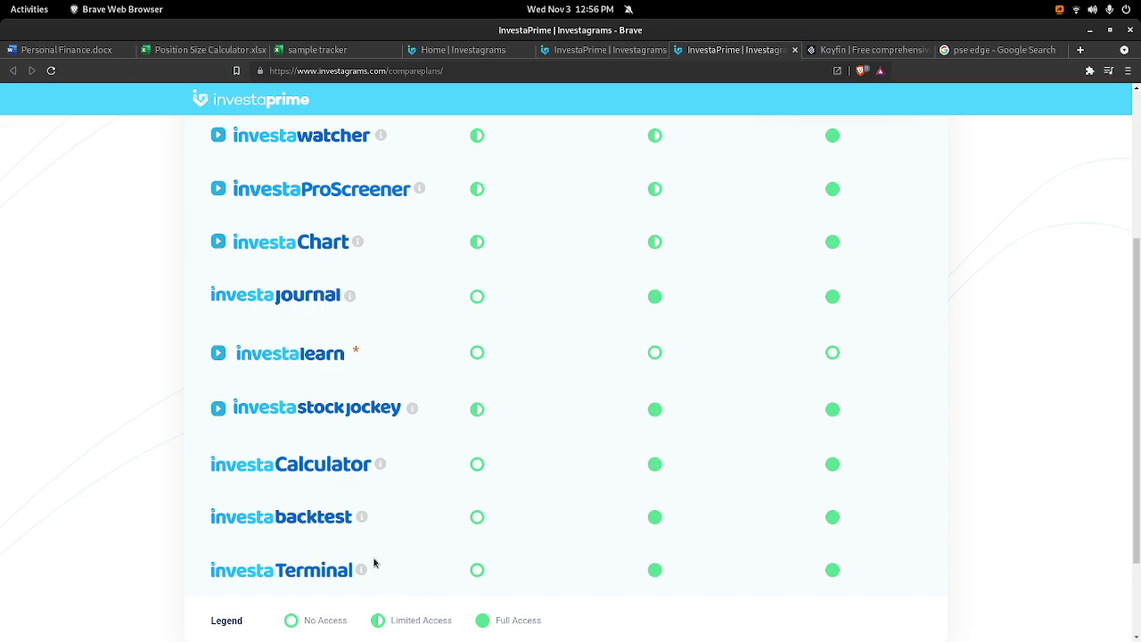
Read the descriptions of the investaTerminal, investaBacktest, investaCalculator and investaStockJockey features in the plan comparison.
mouse_move(361, 573)
scroll(361, 574, "down", 1)
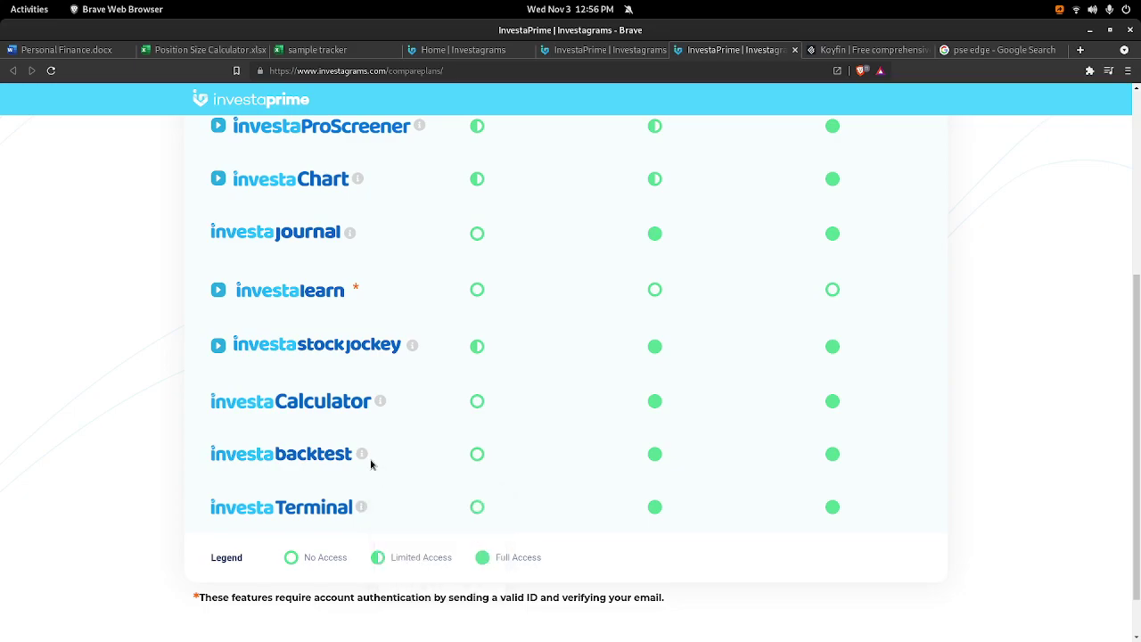
mouse_move(361, 457)
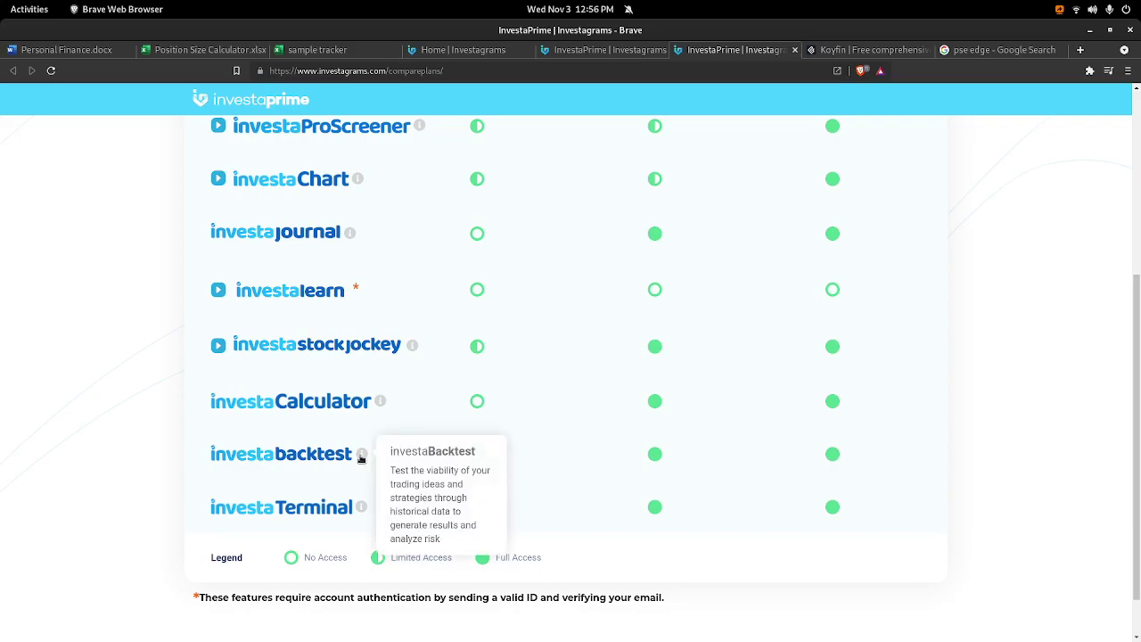
mouse_move(380, 406)
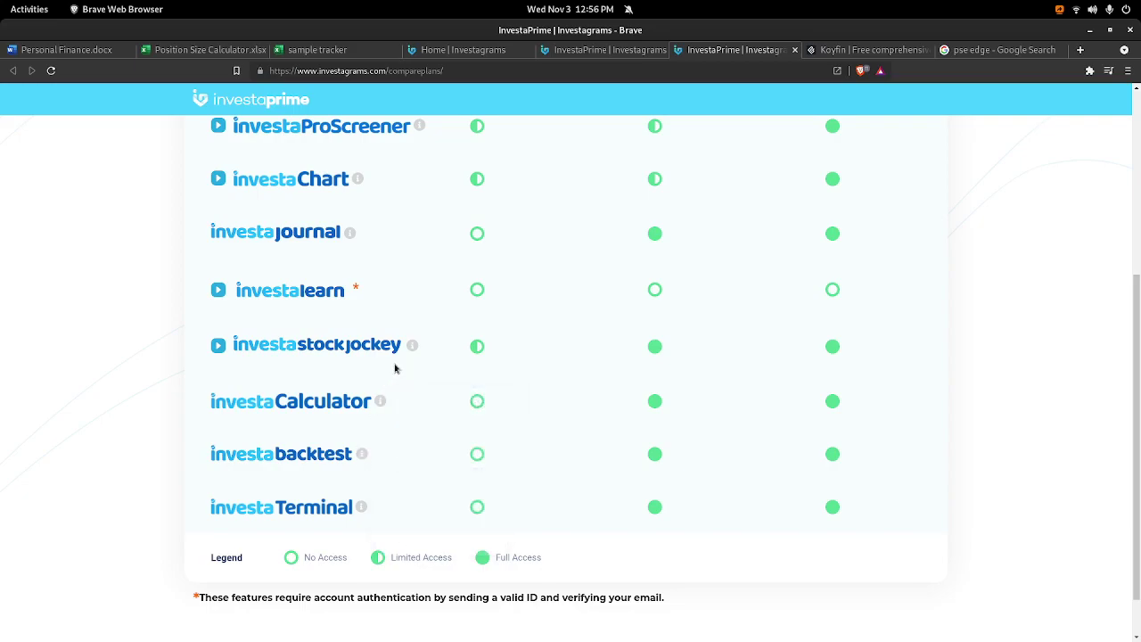
mouse_move(406, 350)
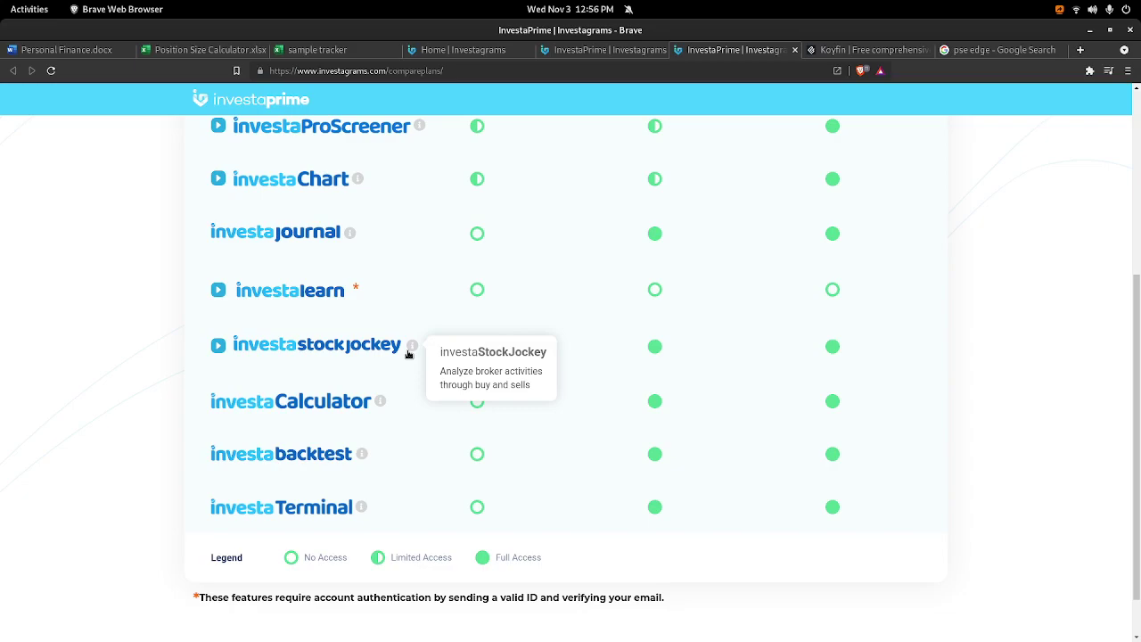
mouse_move(411, 353)
scroll(384, 333, "up", 5)
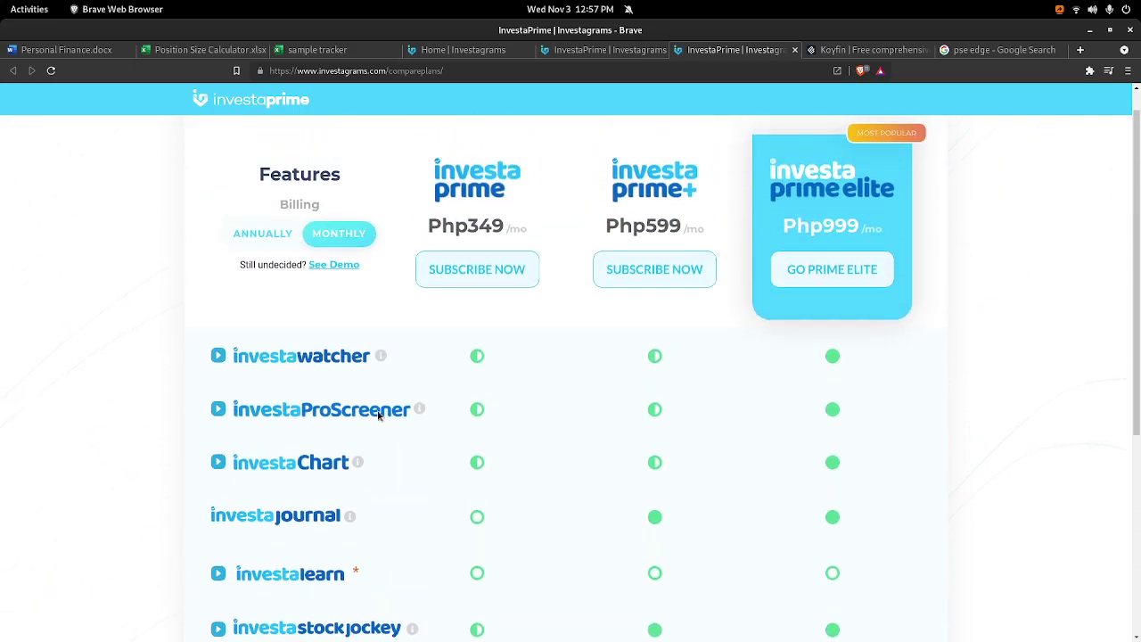
Compare the annual and monthly prices of the three plans, ending on monthly billing.
scroll(479, 400, "down", 3)
scroll(478, 398, "up", 3)
scroll(552, 401, "down", 3)
scroll(617, 443, "up", 3)
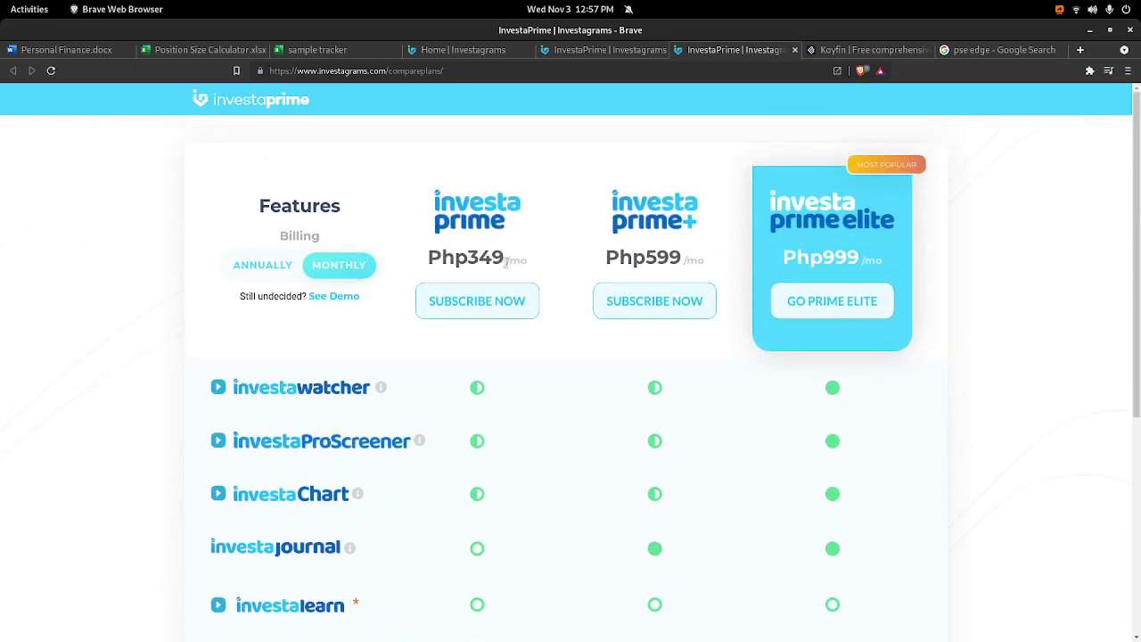
left_click(266, 262)
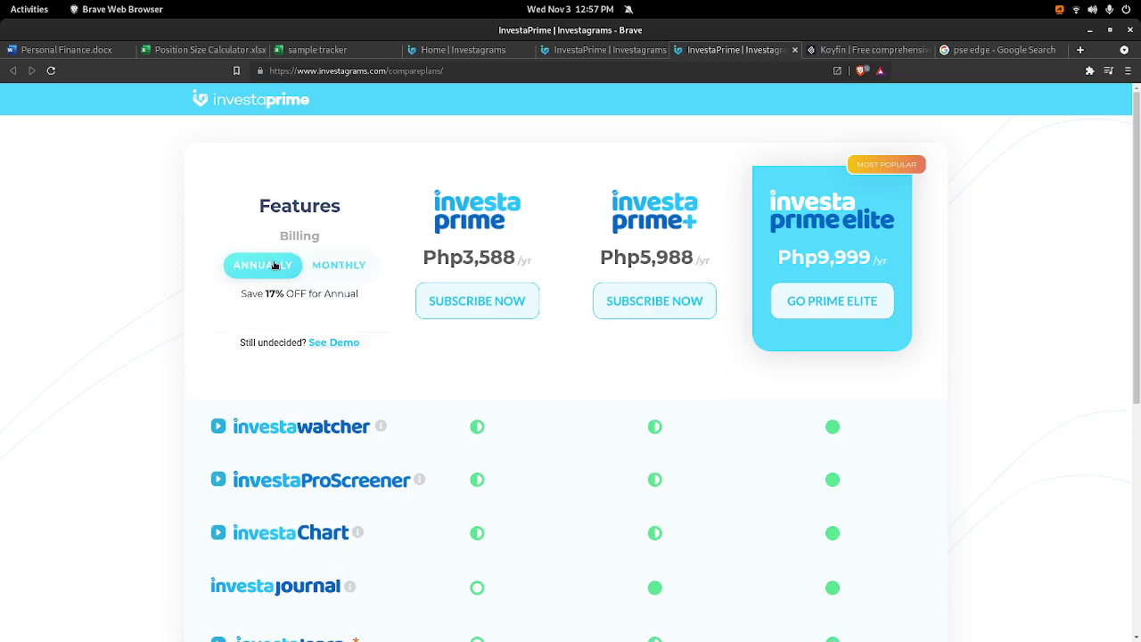
left_click(336, 272)
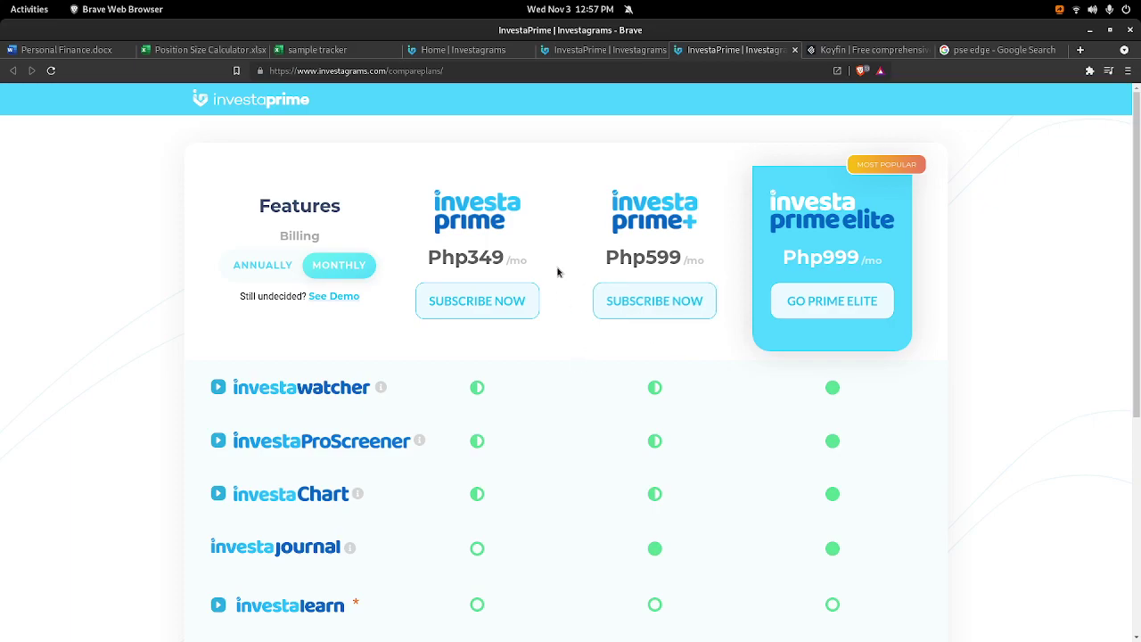
Close the subscription pricing page, return to the Investagrams home page and look over the top analysts and quick access tools.
left_click(597, 50)
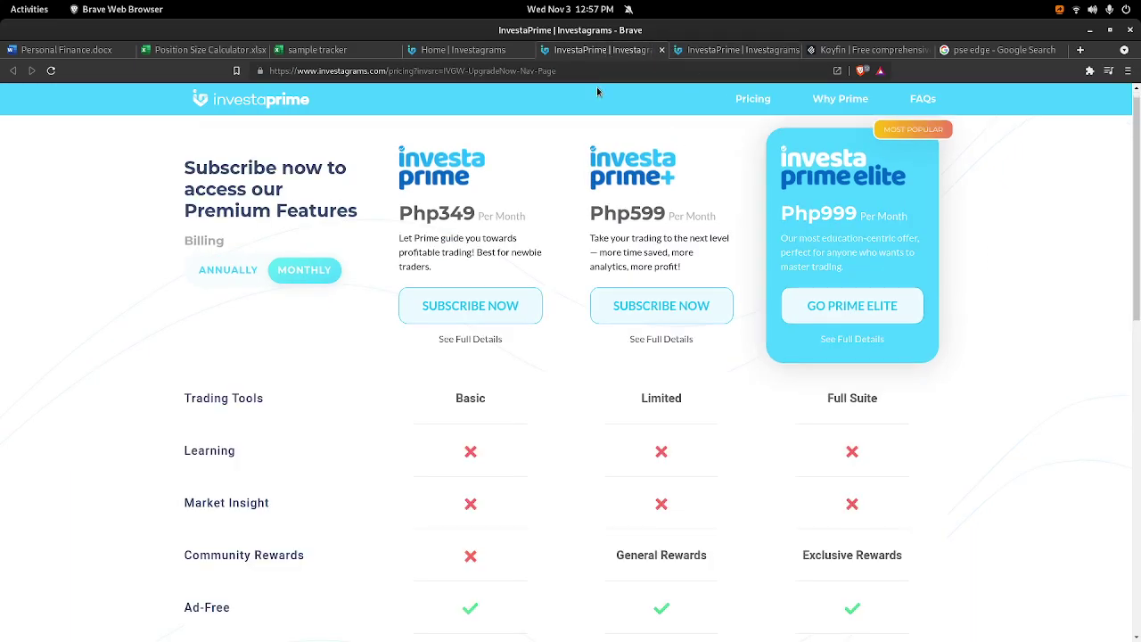
left_click(662, 50)
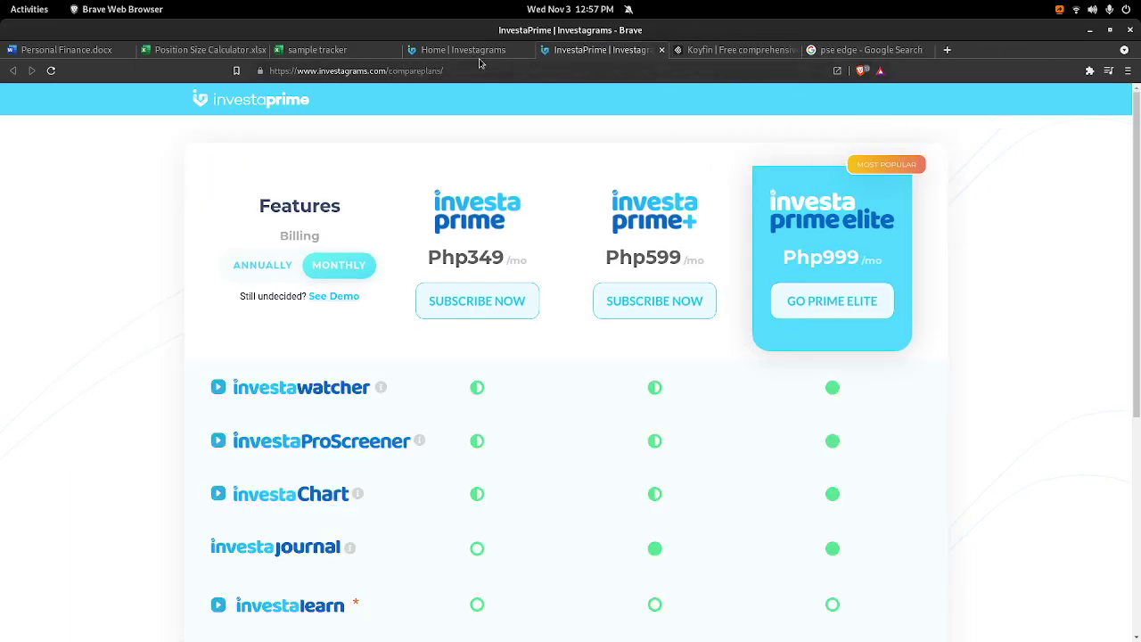
left_click(475, 50)
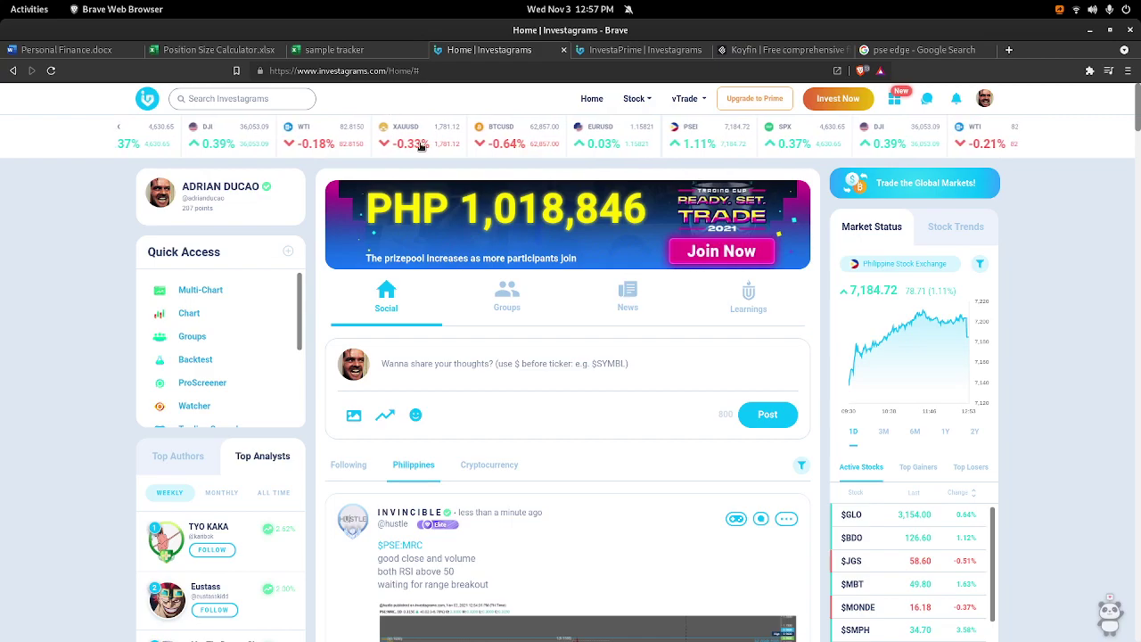
scroll(501, 227, "down", 2)
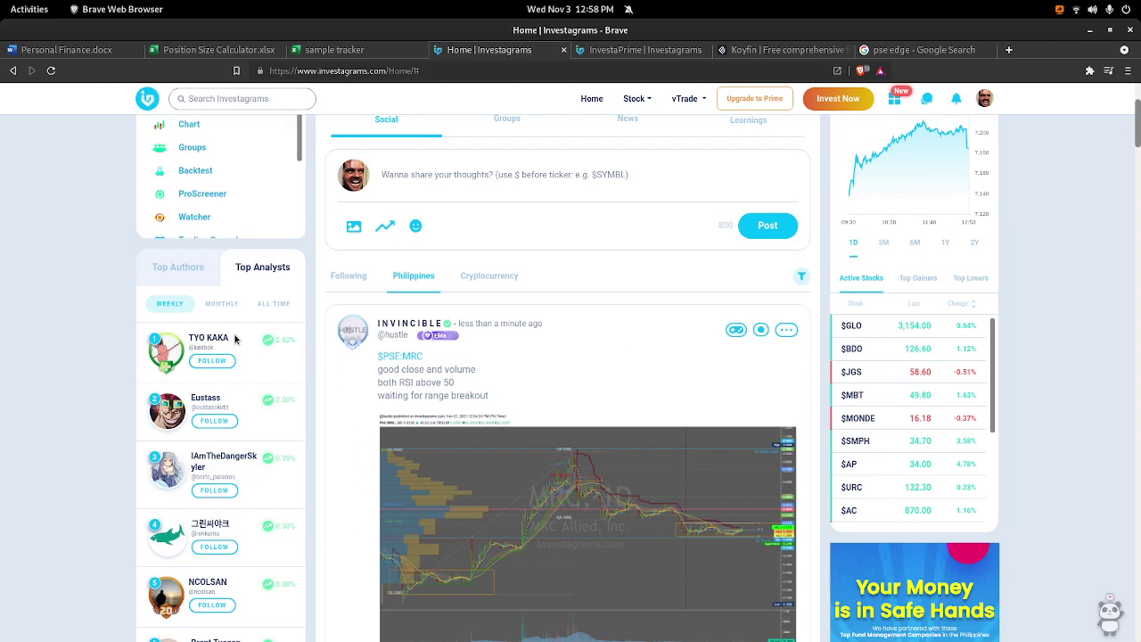
scroll(239, 316, "up", 3)
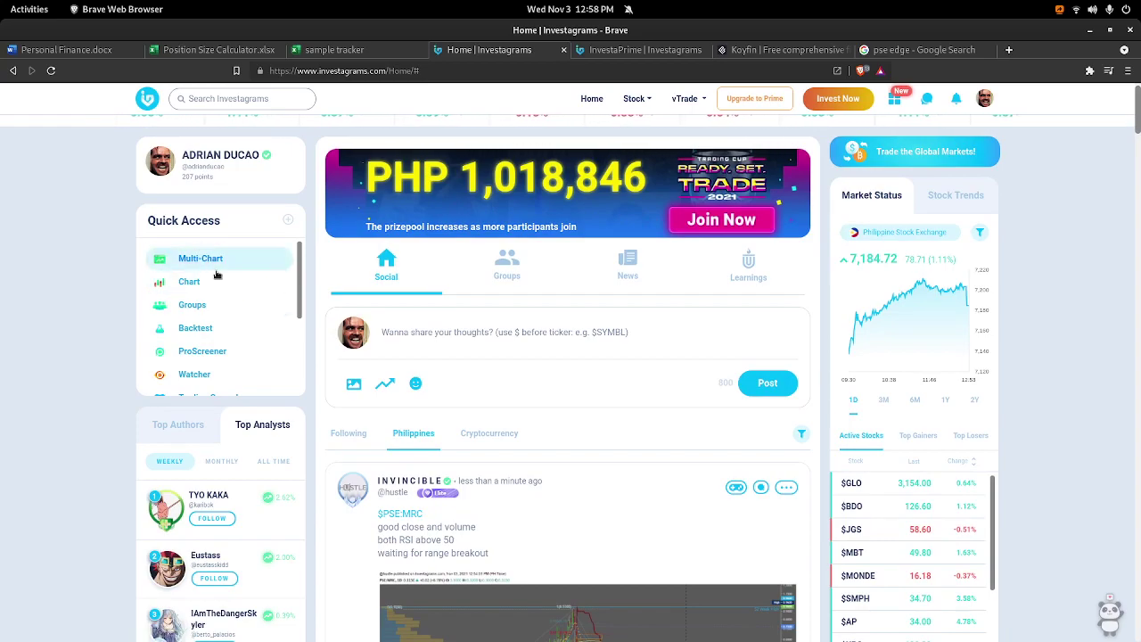
scroll(430, 295, "up", 1)
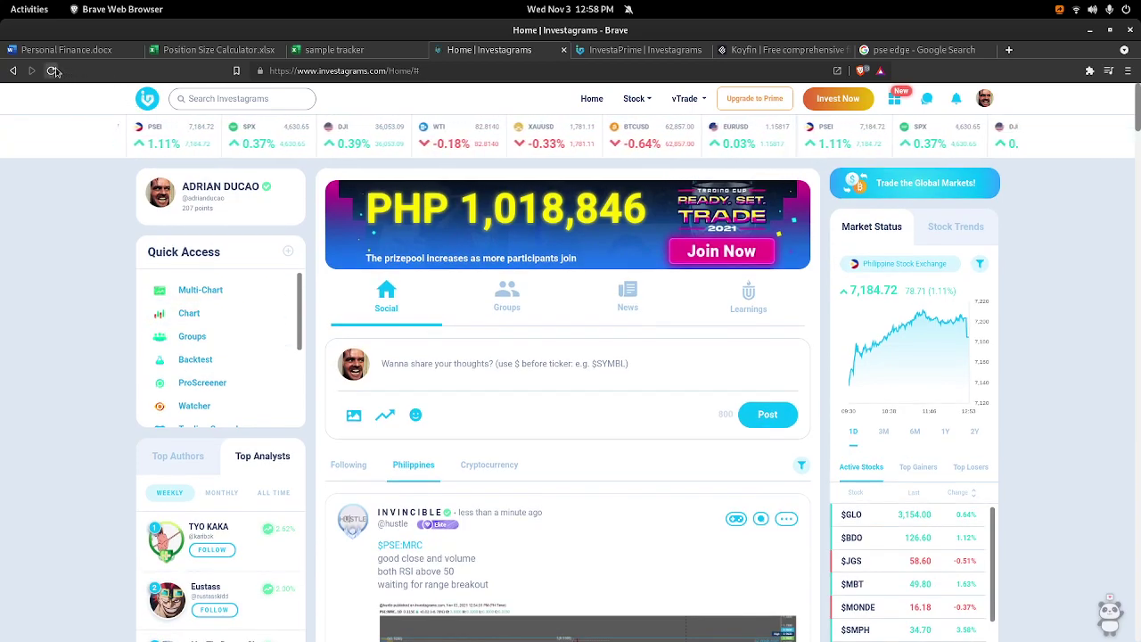
Reload the home page and browse the stock posts in the Philippines social feed.
key("F5")
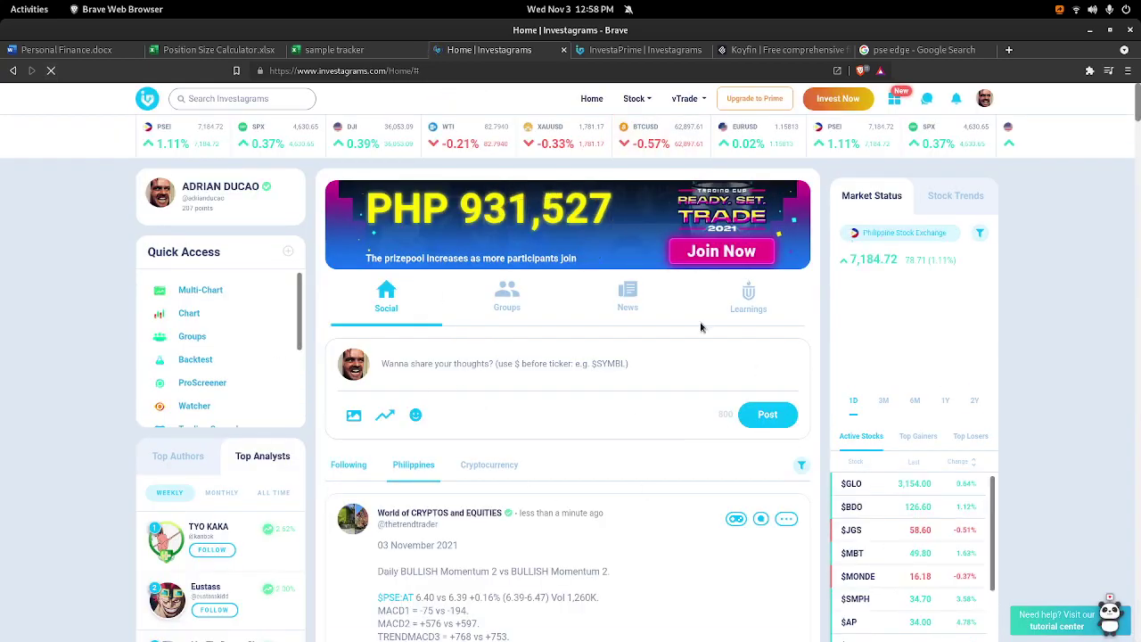
scroll(660, 504, "down", 5)
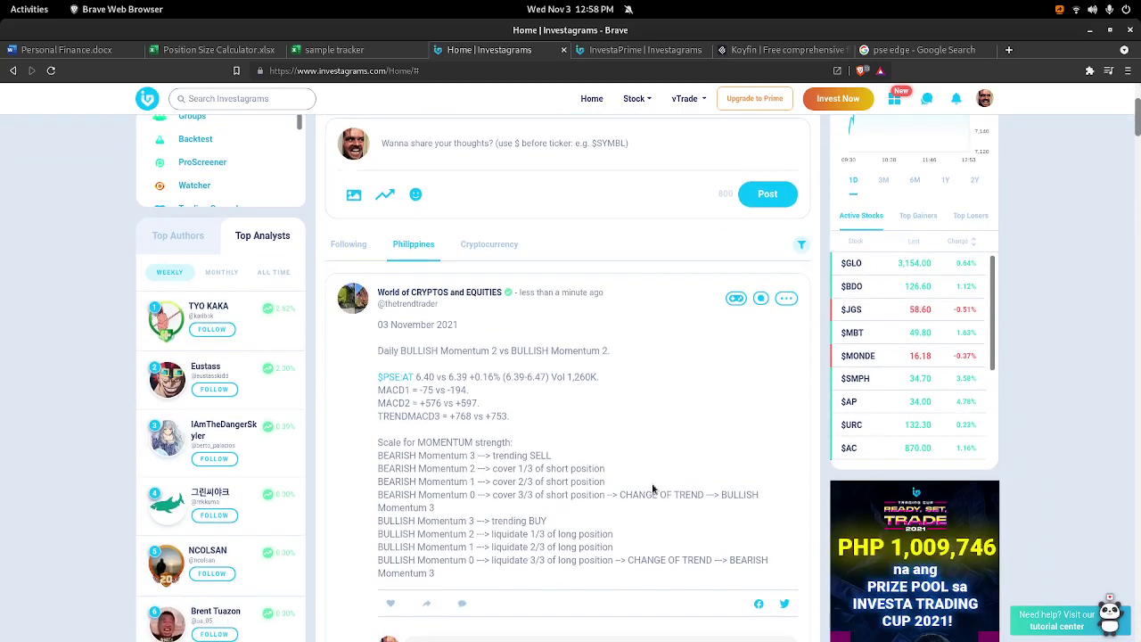
scroll(656, 492, "down", 9)
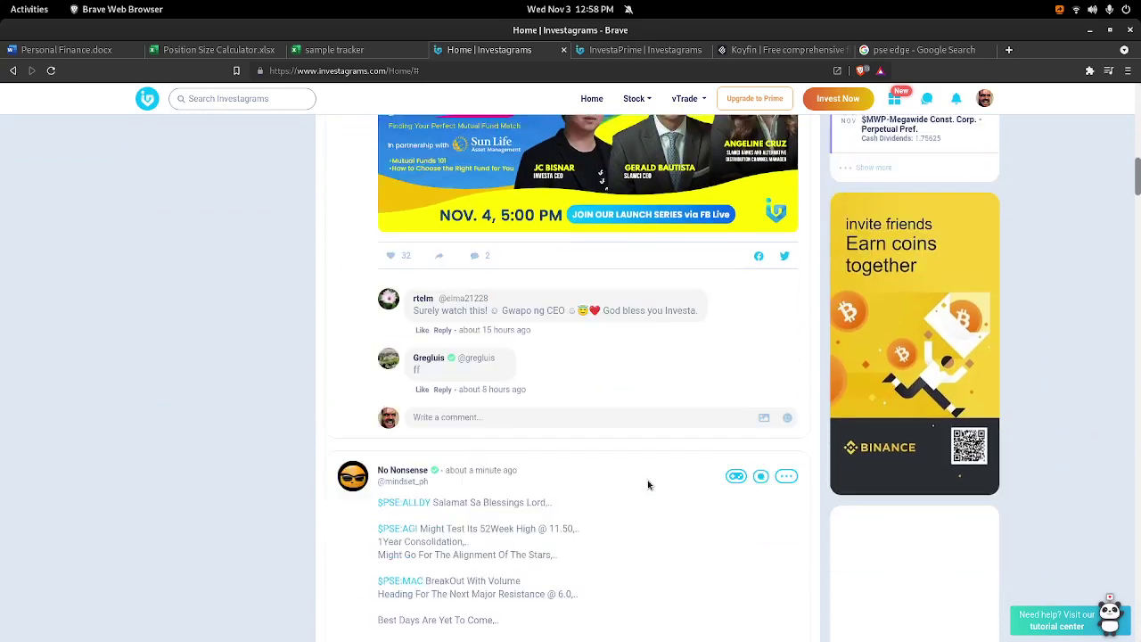
scroll(648, 483, "down", 3)
scroll(648, 484, "up", 1)
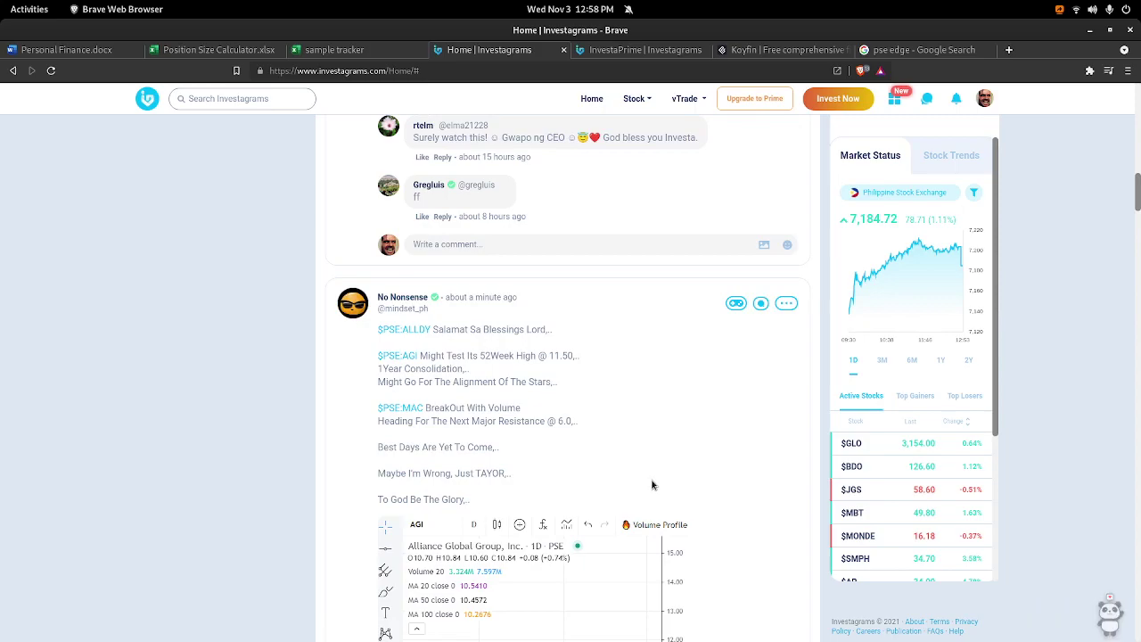
scroll(652, 484, "down", 3)
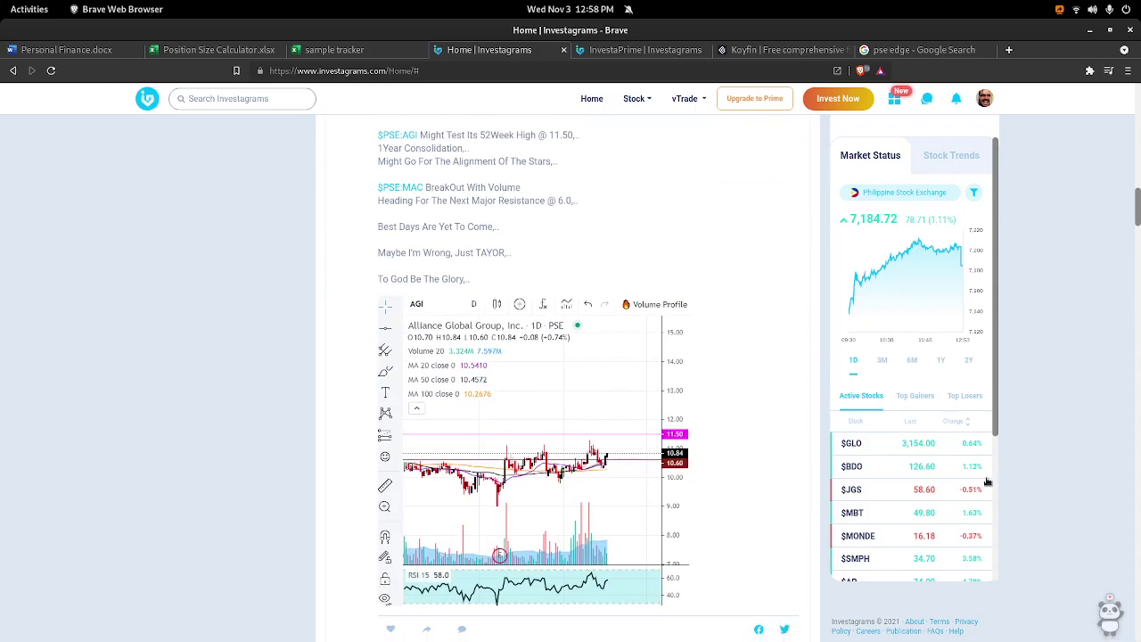
left_click_drag(1139, 239, 1136, 80)
scroll(501, 473, "down", 3)
scroll(396, 379, "up", 3)
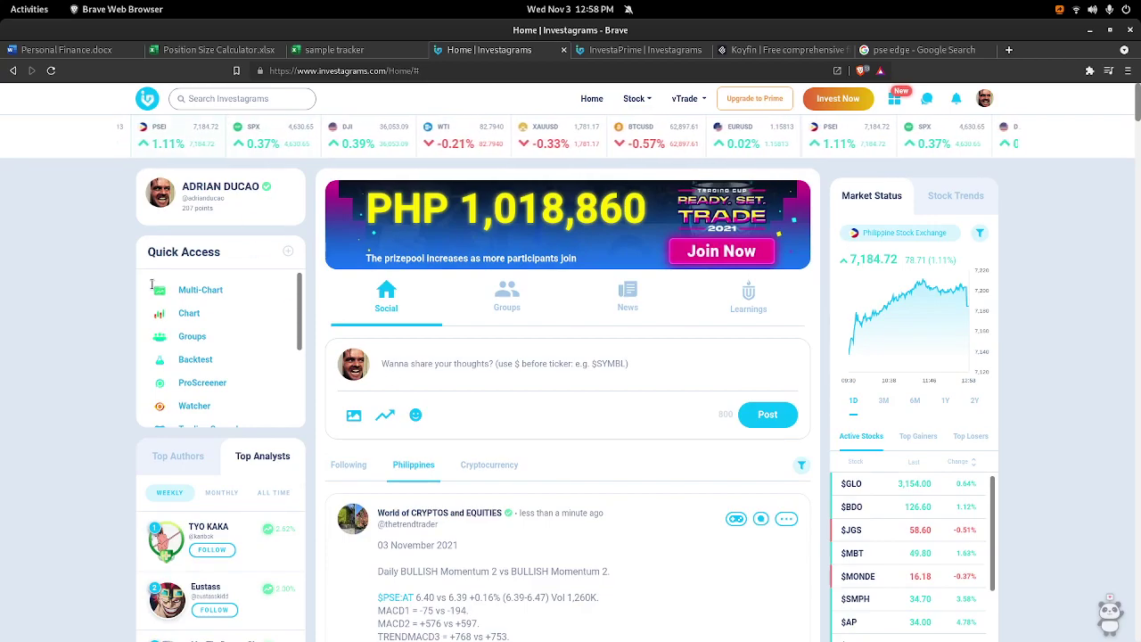
Open the Multi-Chart and Chart tools, each in a new browser tab.
right_click(186, 291)
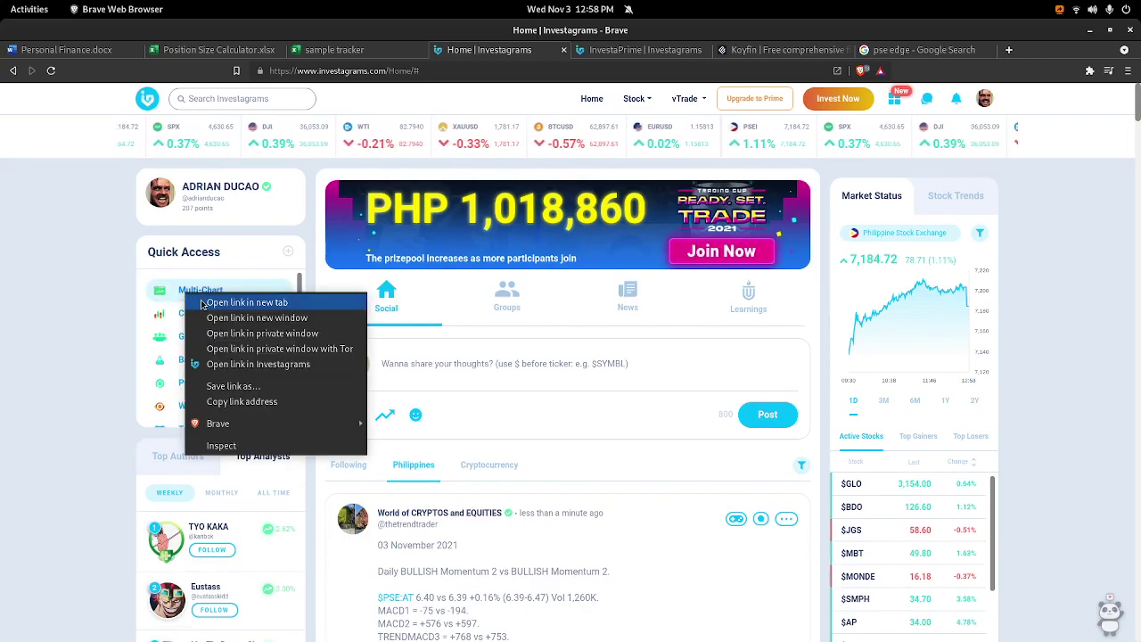
left_click(204, 303)
right_click(203, 323)
left_click(208, 328)
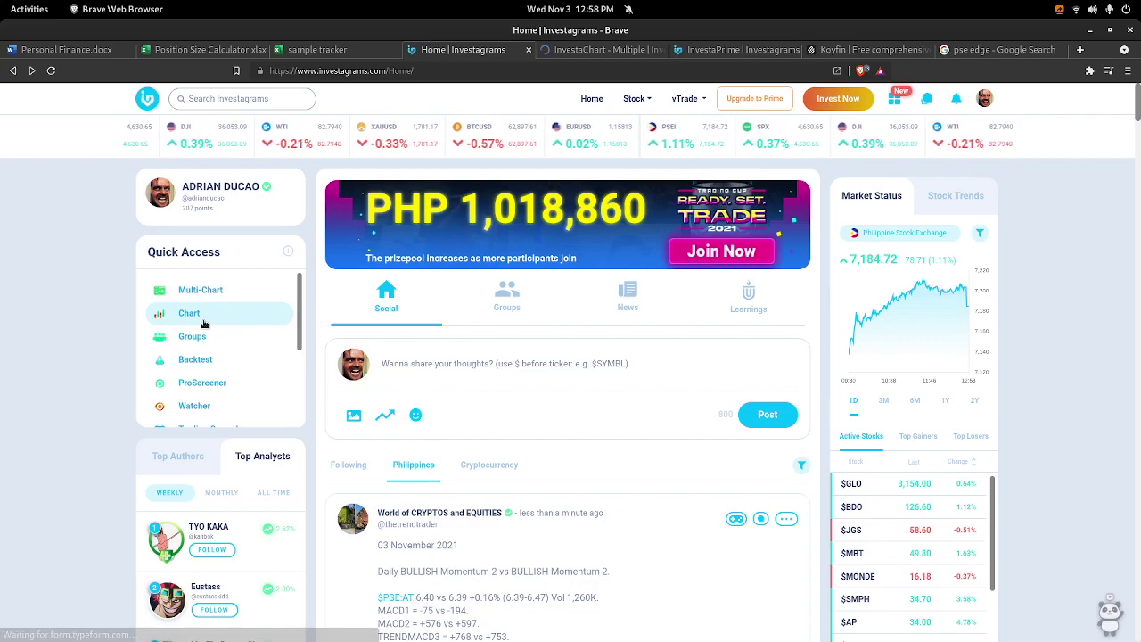
right_click(199, 321)
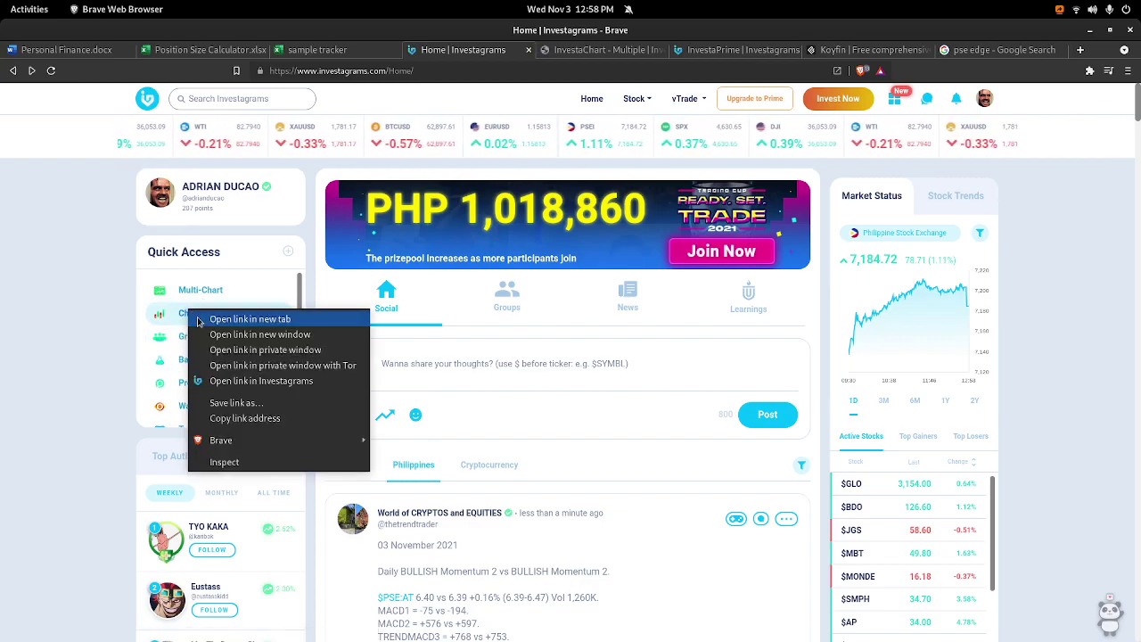
left_click(201, 320)
Open the Watcher tool in a new browser tab, examine its stock watchlist and close it.
scroll(239, 365, "down", 3)
scroll(241, 365, "down", 1)
scroll(241, 368, "up", 3)
scroll(253, 358, "down", 3)
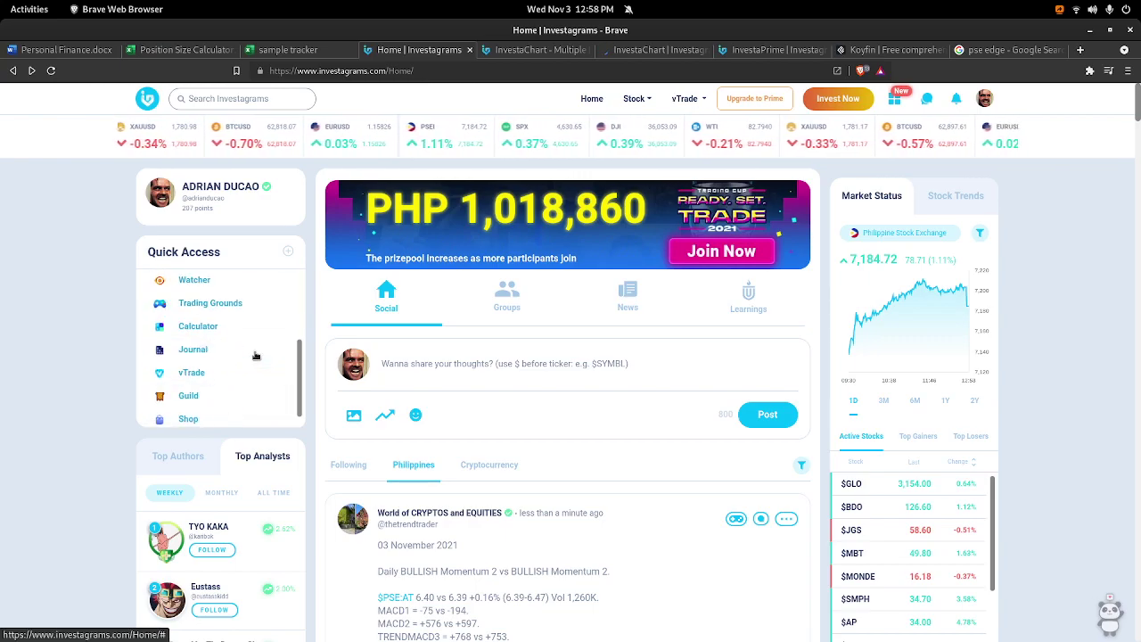
scroll(254, 359, "up", 3)
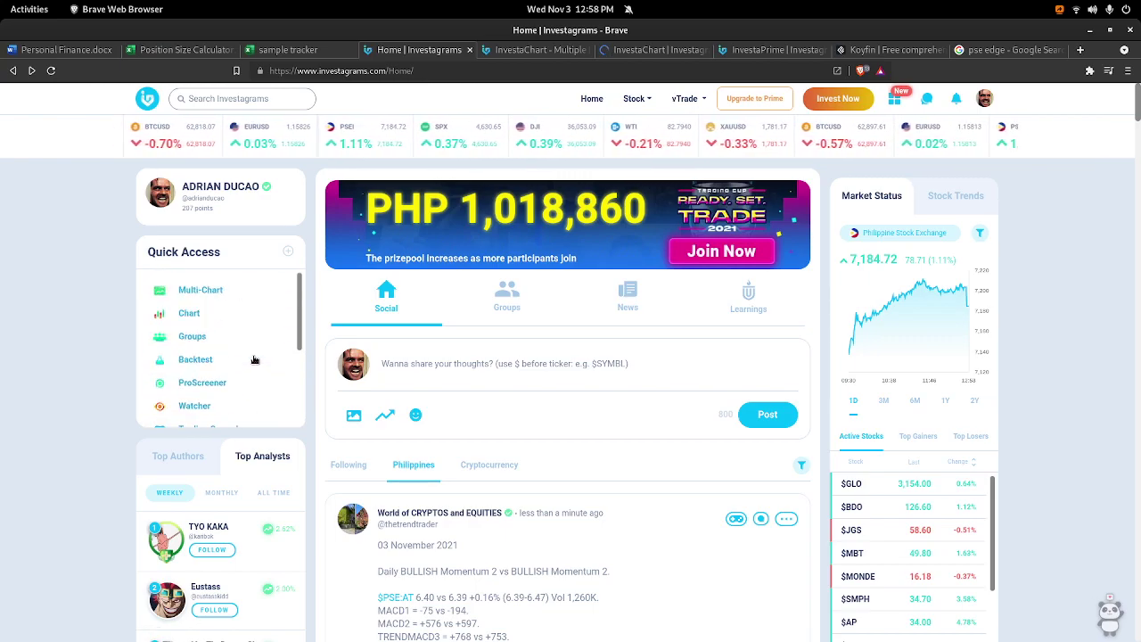
right_click(206, 403)
left_click(217, 416)
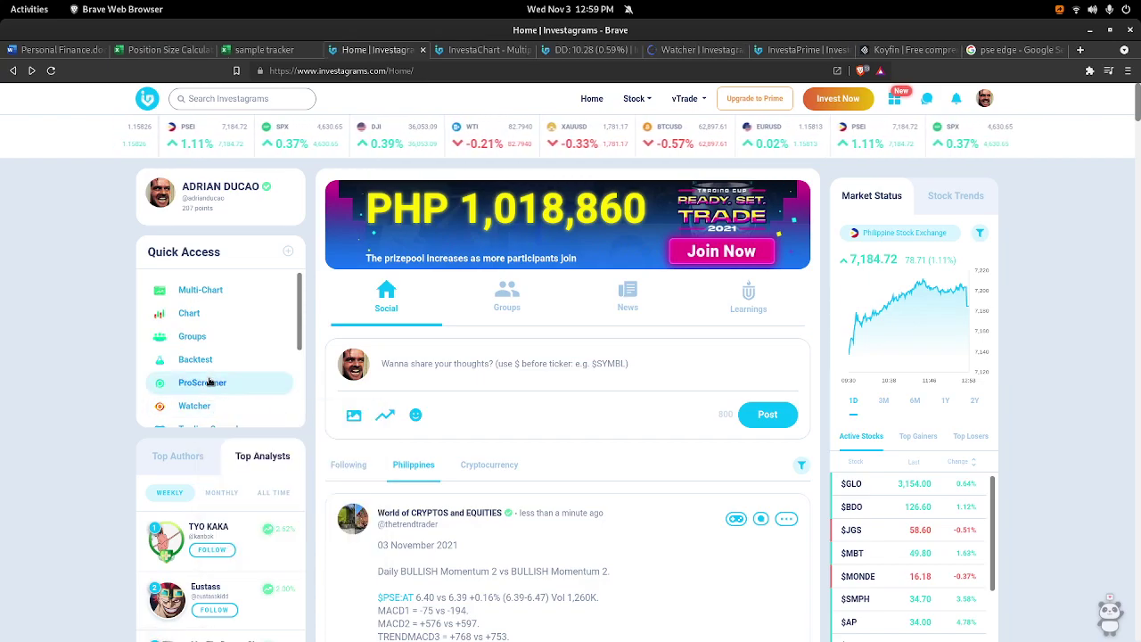
left_click(709, 50)
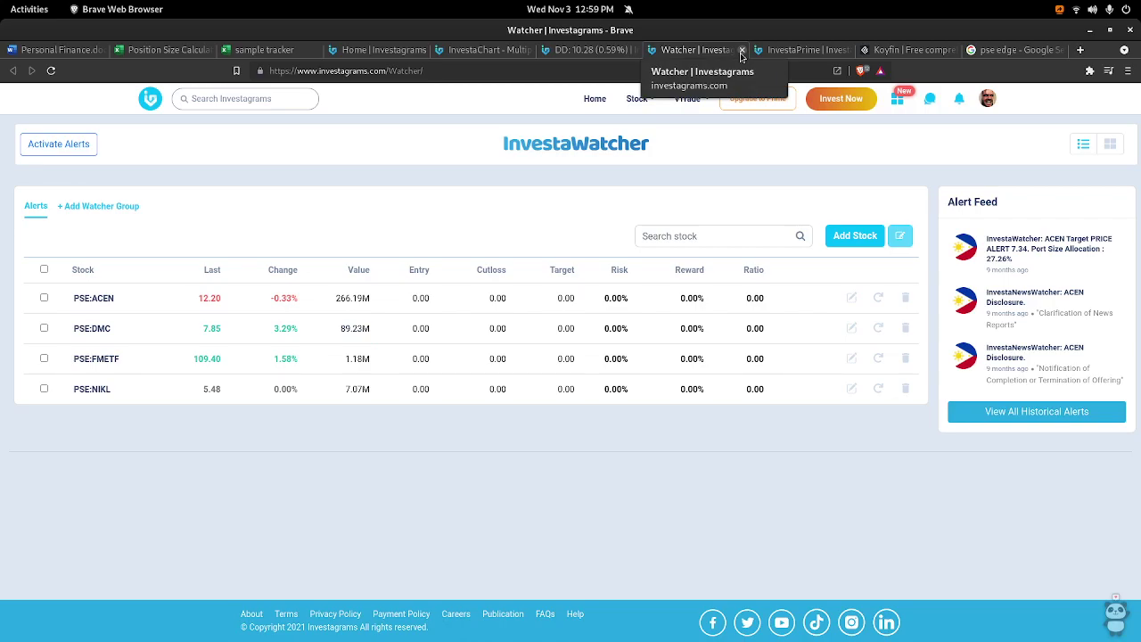
left_click(742, 50)
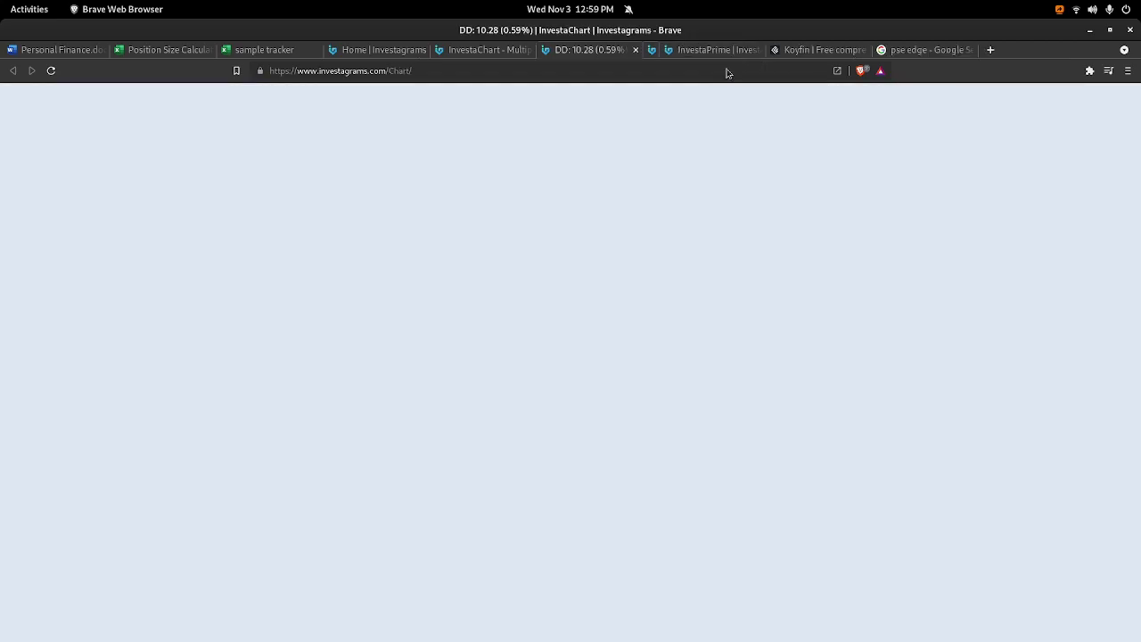
Show the Multi-Chart page and examine the PSEI index on daily, weekly, monthly and 5-minute charts.
left_click(482, 49)
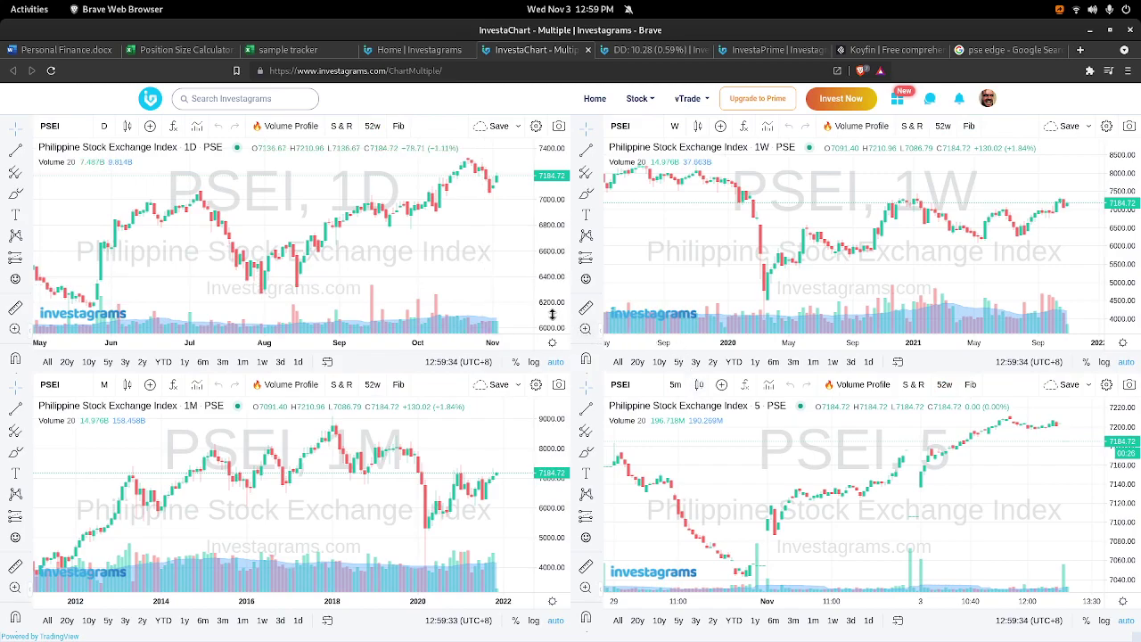
scroll(648, 247, "up", 3)
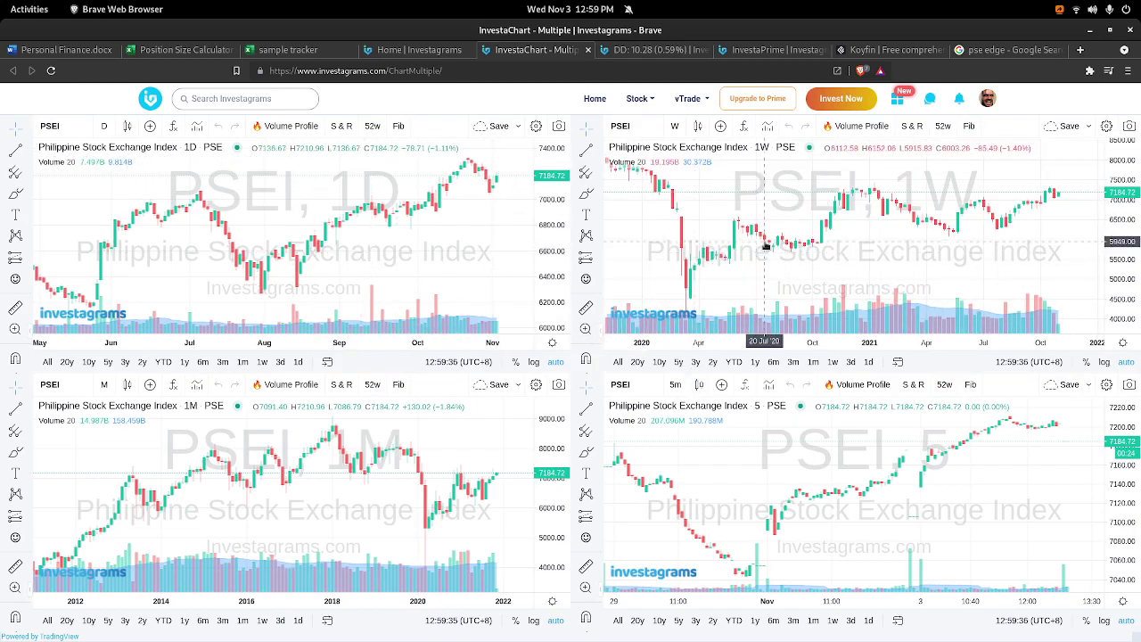
scroll(764, 244, "down", 2)
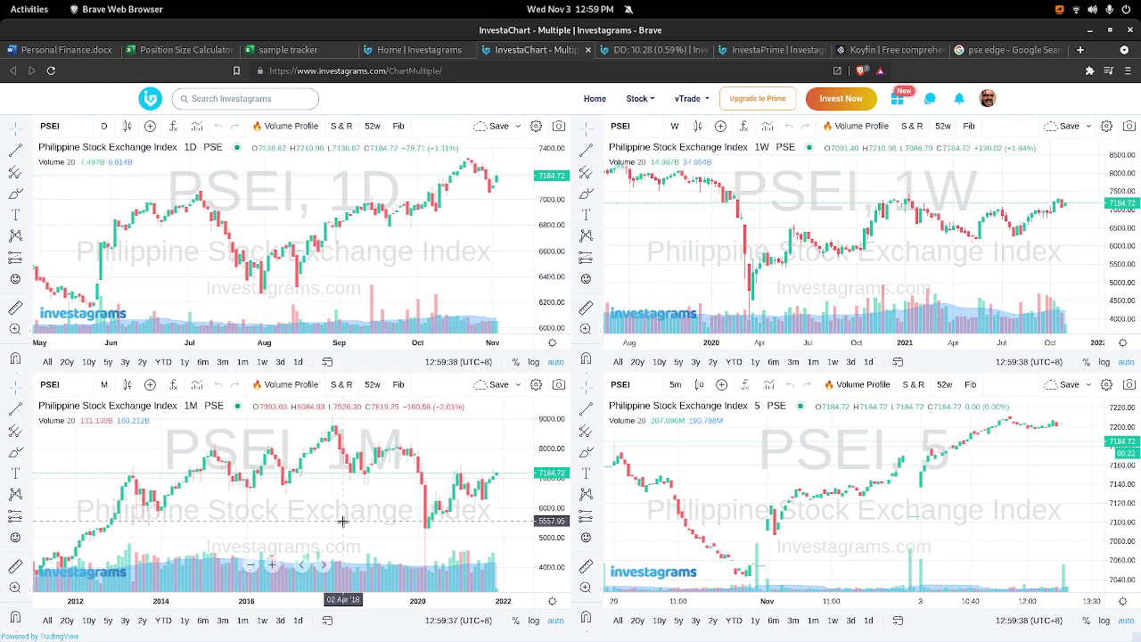
Load the saved ACEN MONTHLY layout into the daily PSEI chart, and close the Multi-Chart page.
left_click(518, 126)
left_click(504, 174)
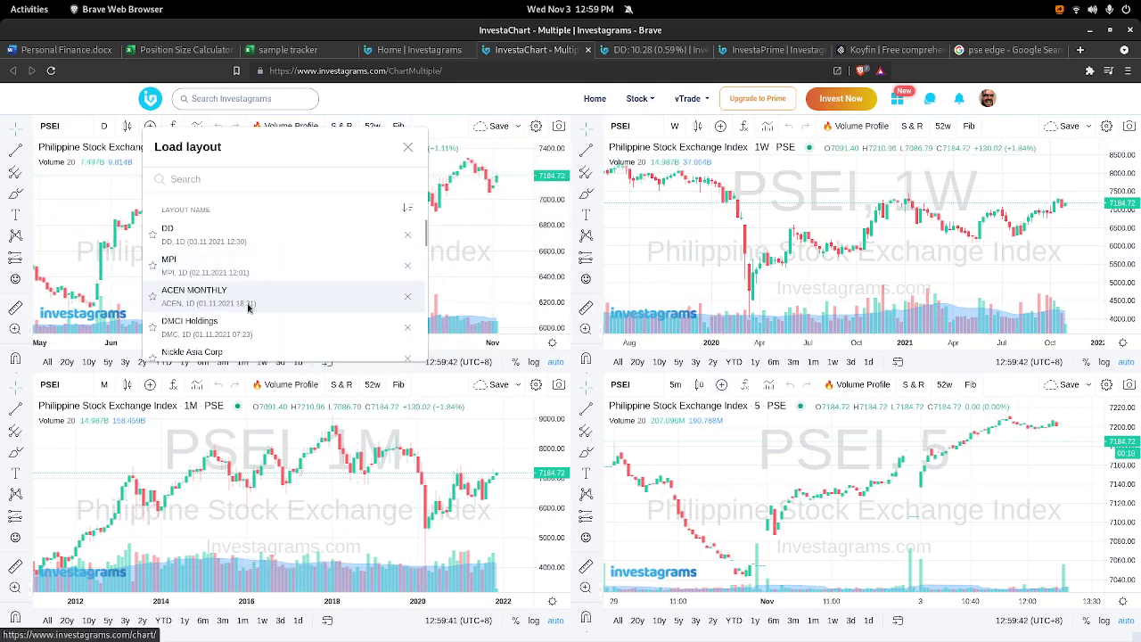
left_click(249, 303)
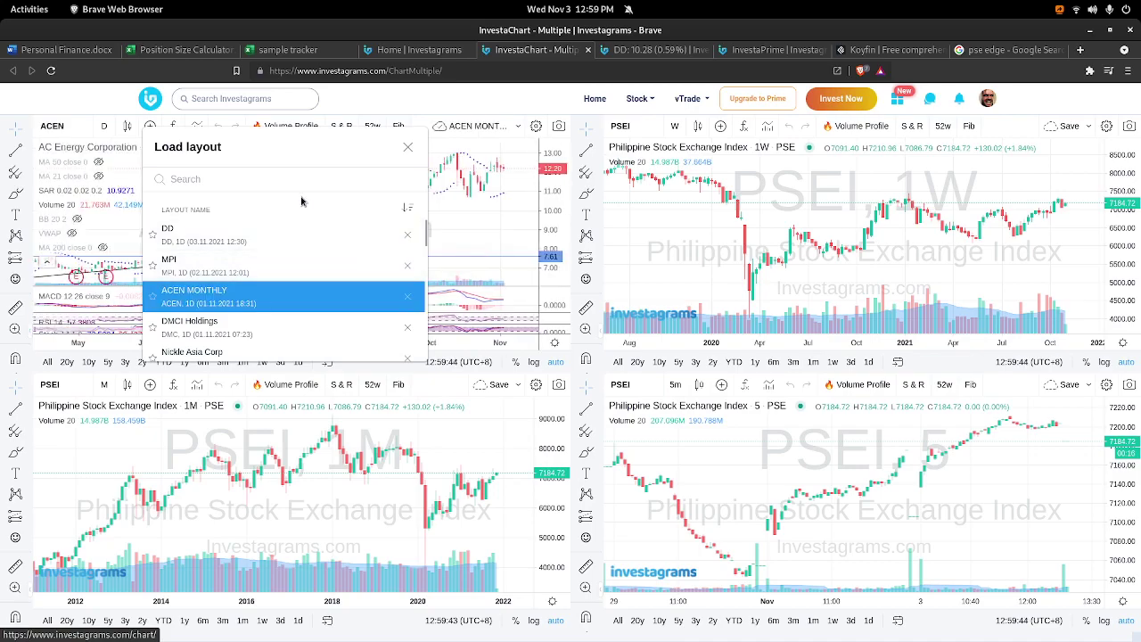
left_click(407, 146)
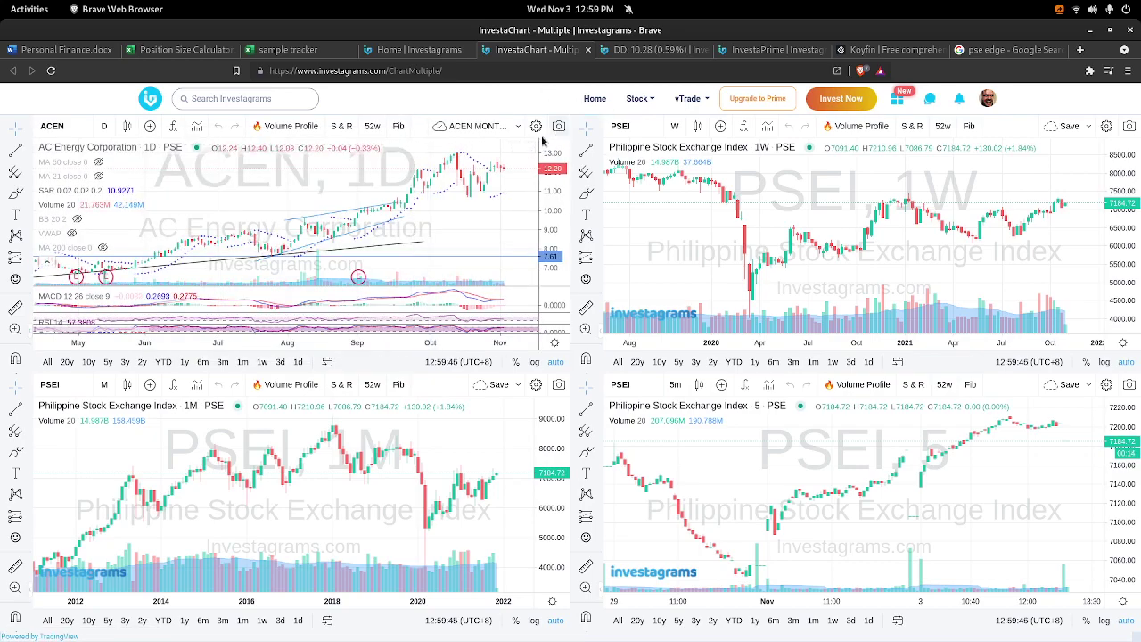
left_click(587, 50)
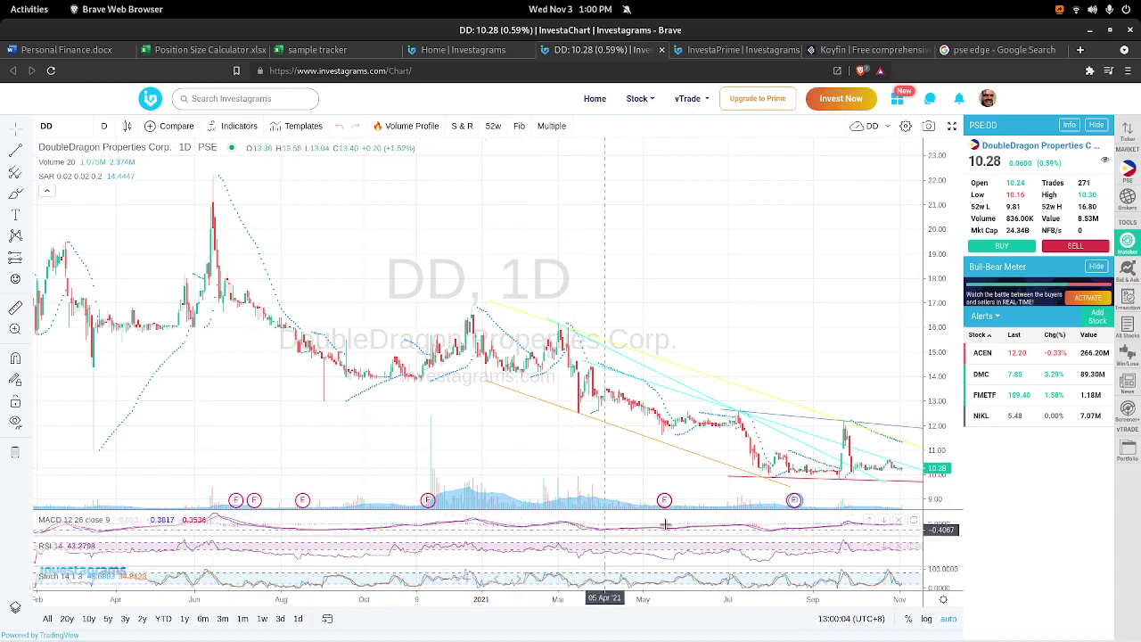
Make the DD price pane slightly taller and review the input and style settings of the RSI indicator.
mouse_move(677, 513)
left_mouse_down()
mouse_move(678, 501)
mouse_move(682, 513)
left_mouse_up()
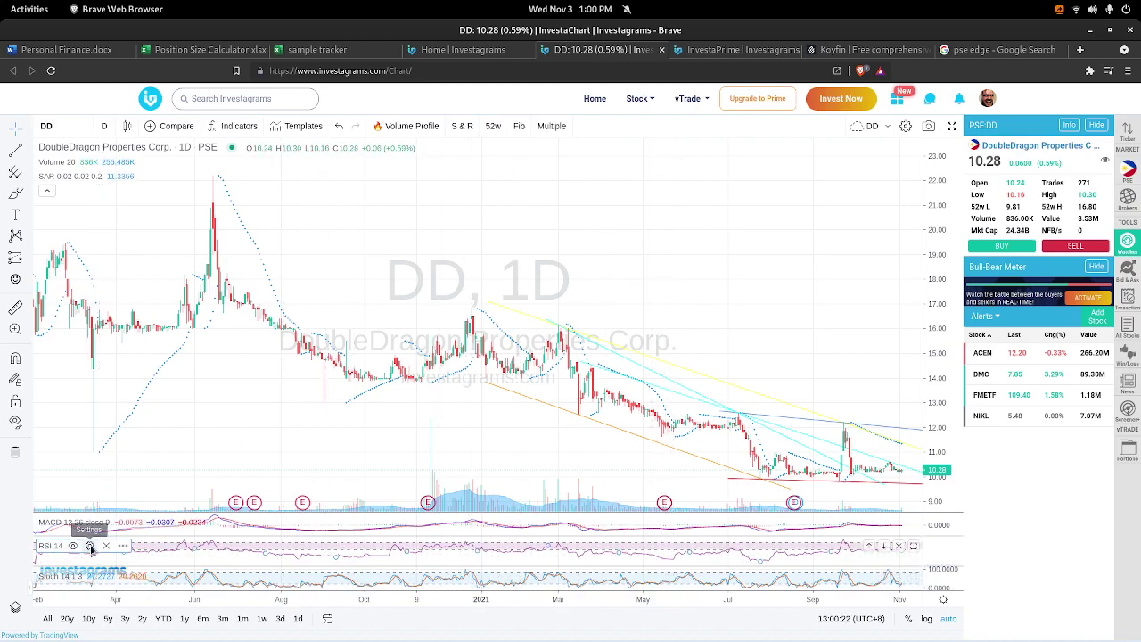
left_click(89, 546)
left_click(379, 285)
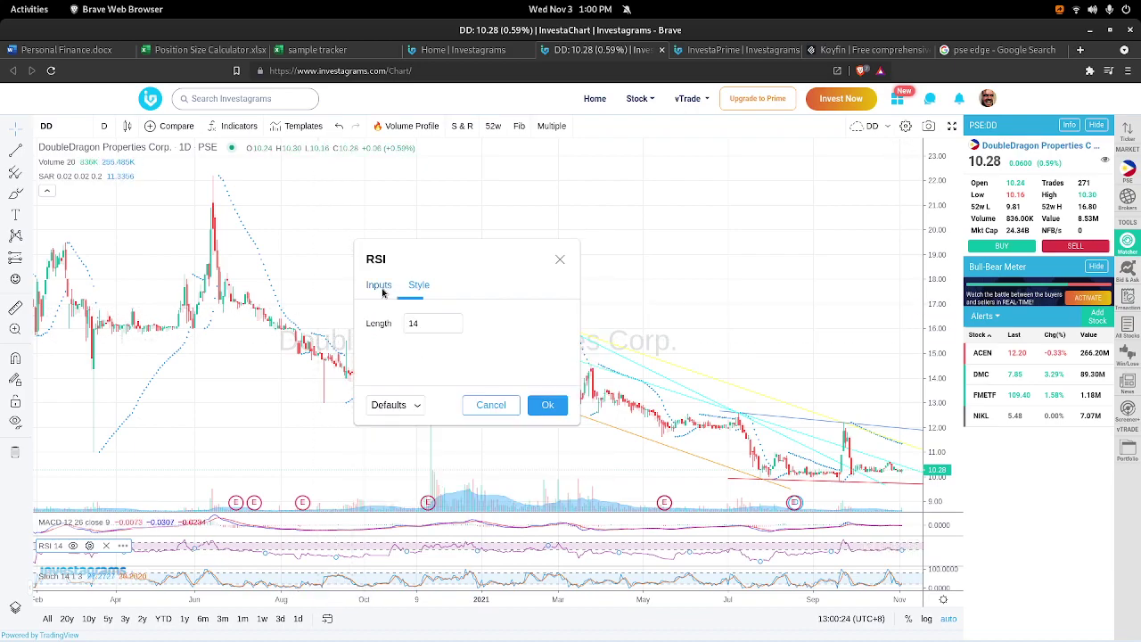
left_click(419, 286)
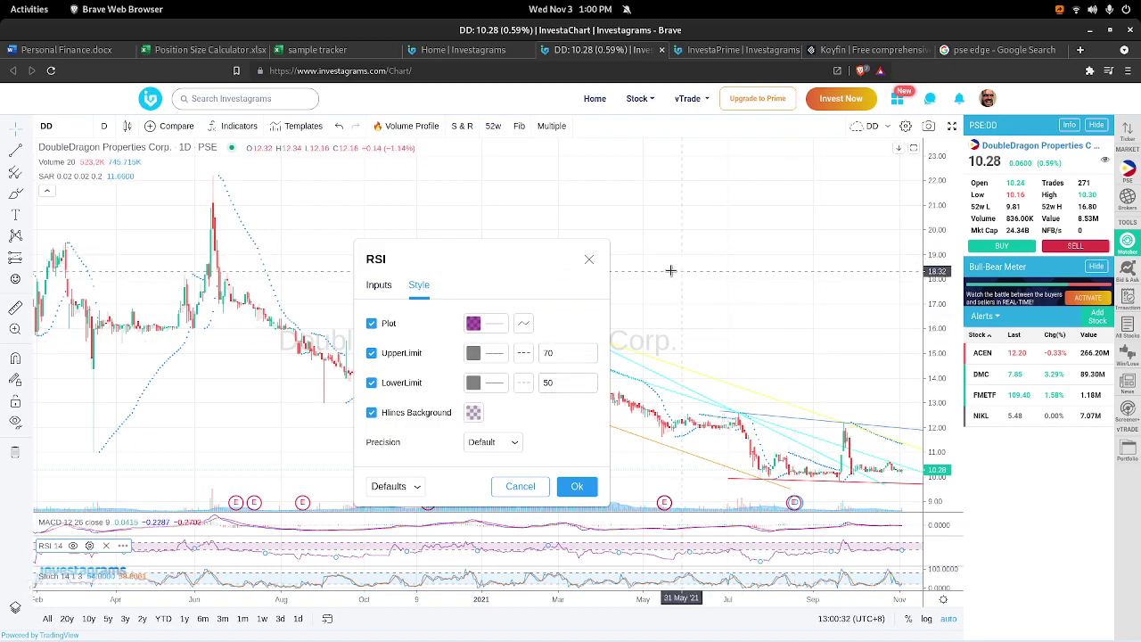
left_click(588, 261)
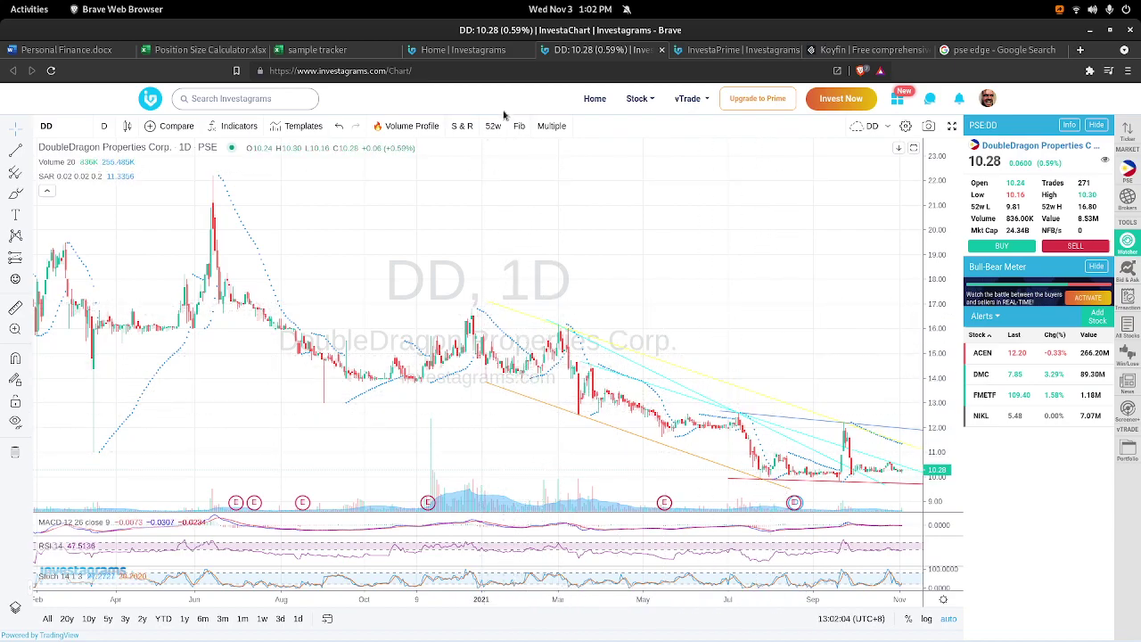
Switch from the DD chart back to the Investagrams home page.
key("ctrl+Tab")
left_click(516, 49)
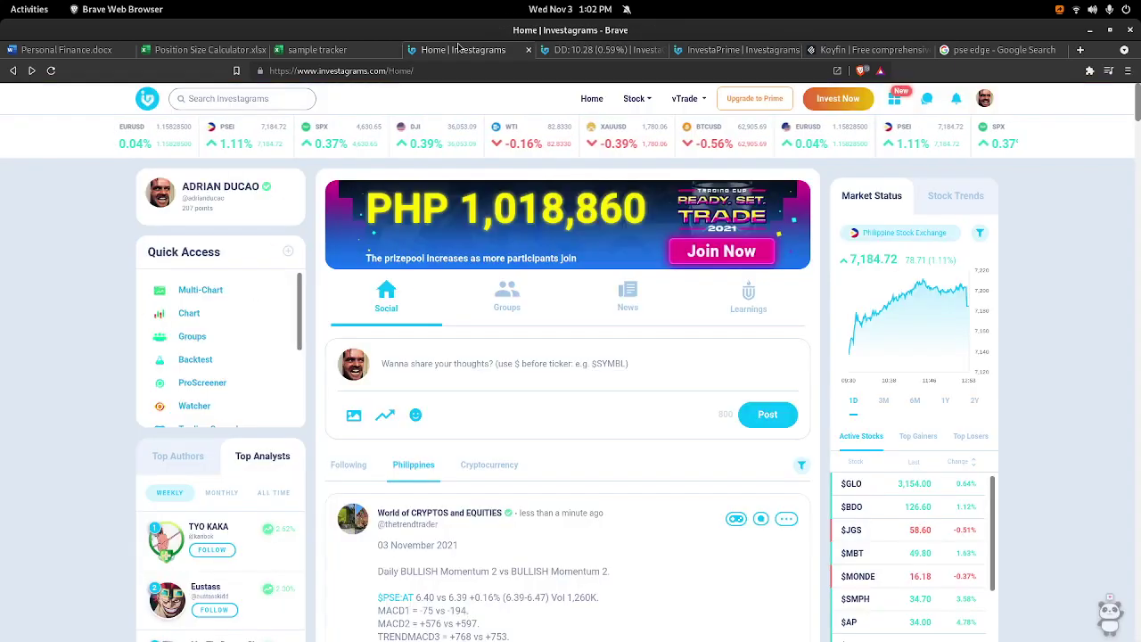
Show the InvestaChat inbox and return to the Investagrams home page.
left_click(927, 98)
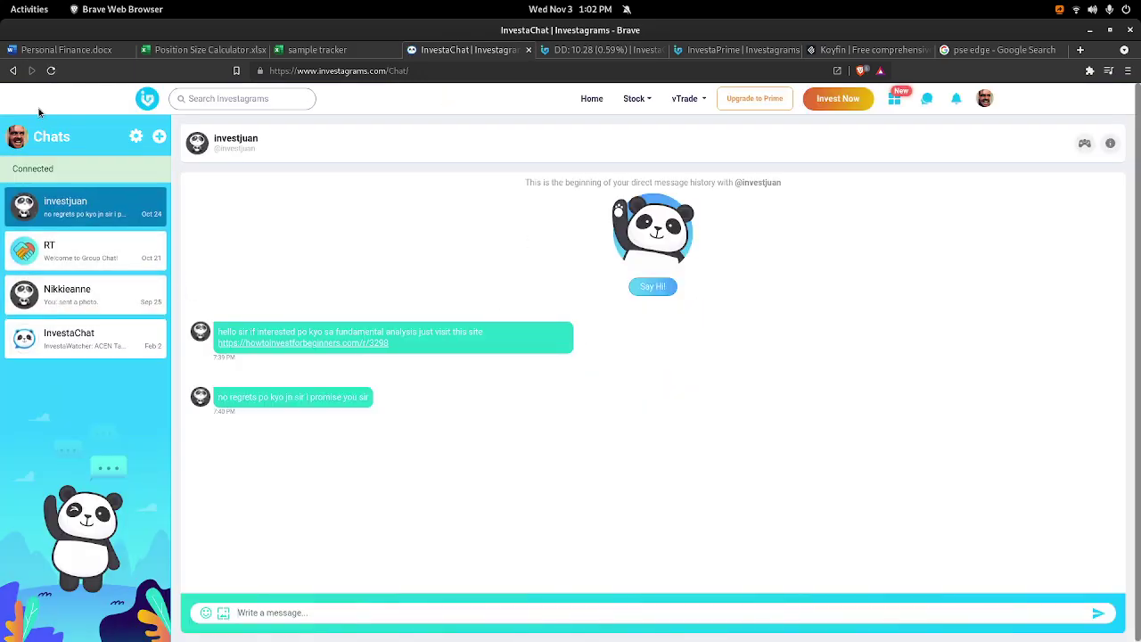
left_click(14, 70)
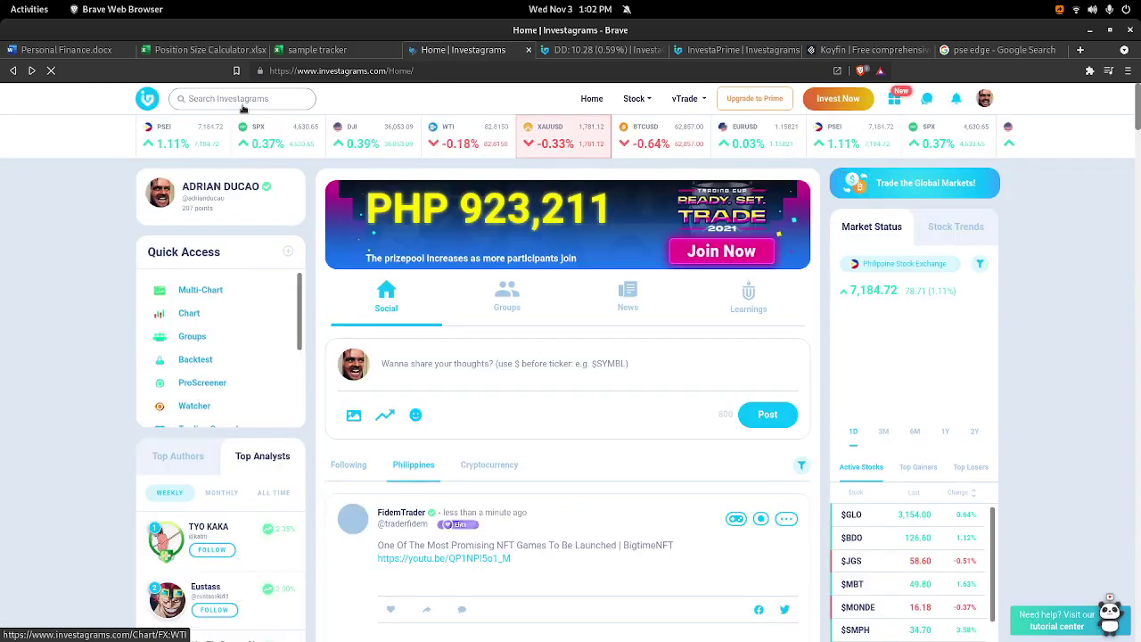
Search Investagrams people for the followed analyst's handle and open the profile of the account already being followed.
type("@")
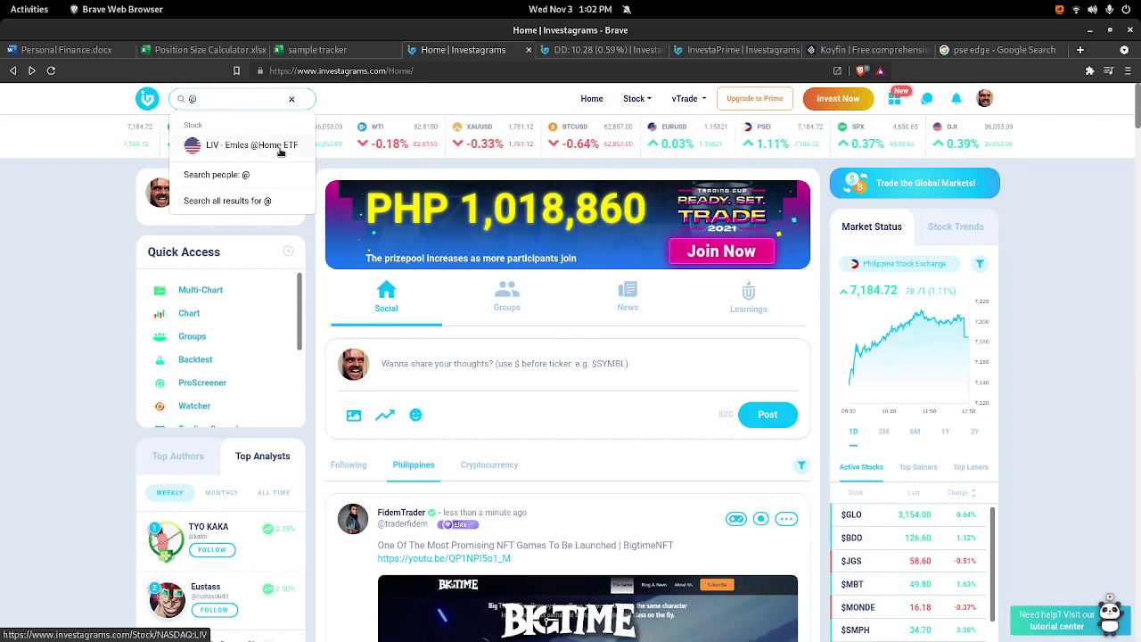
type("geroeg")
key("BackSpace")
key("BackSpace")
key("BackSpace")
key("BackSpace")
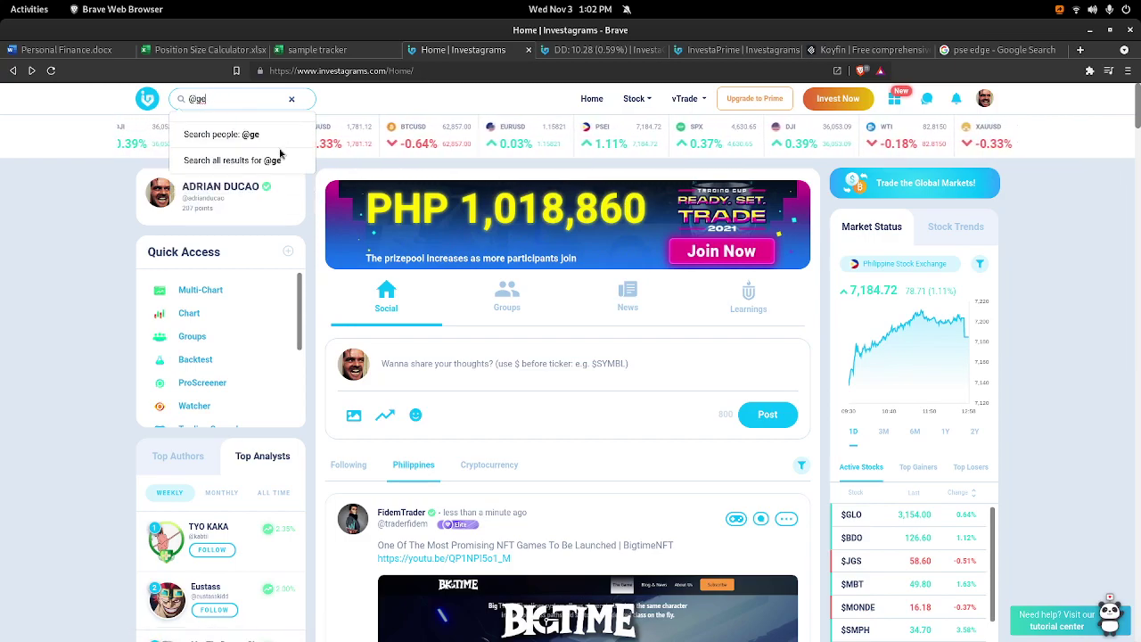
type("orge")
left_click(263, 141)
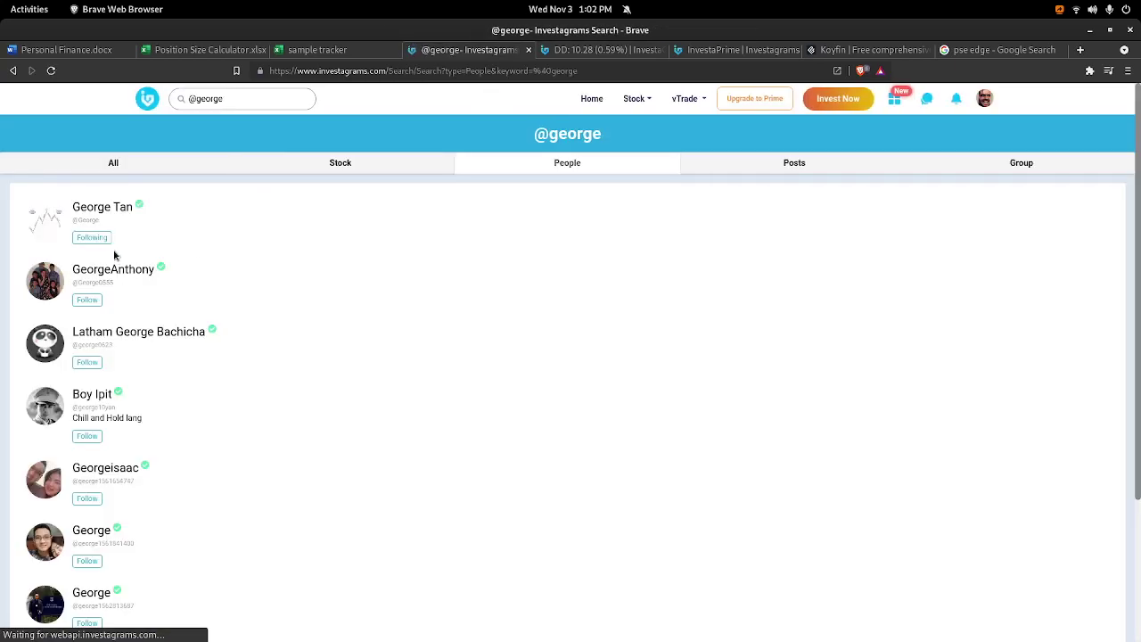
left_click(103, 207)
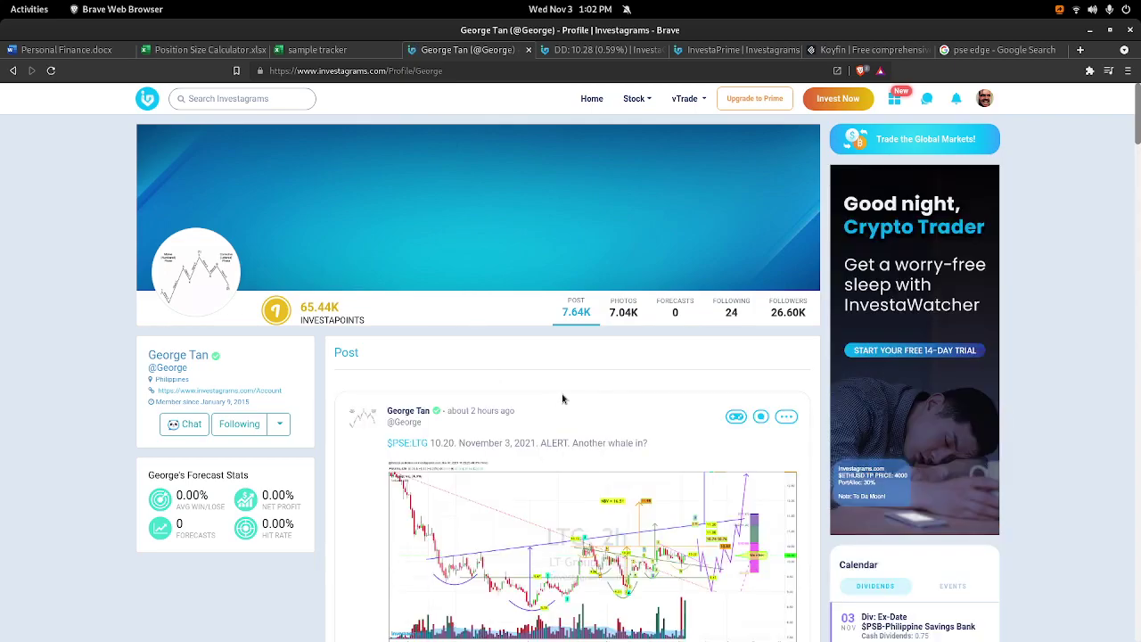
Browse the analyst's chart posts and their comments, including the $PSE:PNB and $PSE:RRHI posts, and return to the top of the profile.
scroll(574, 440, "down", 5)
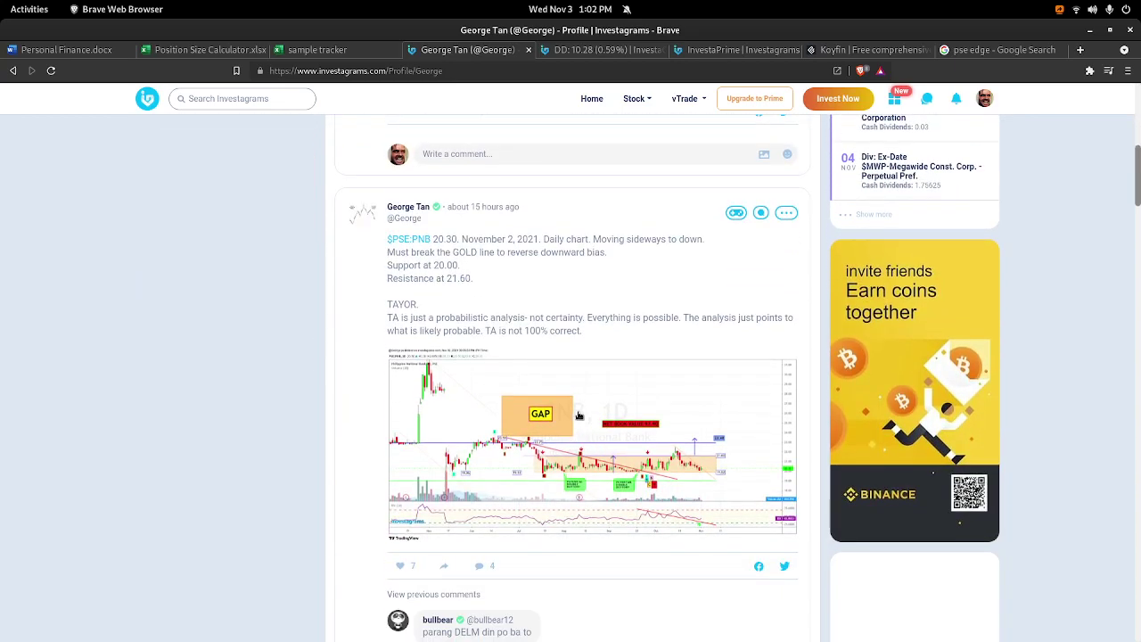
scroll(589, 339, "down", 4)
scroll(588, 338, "up", 10)
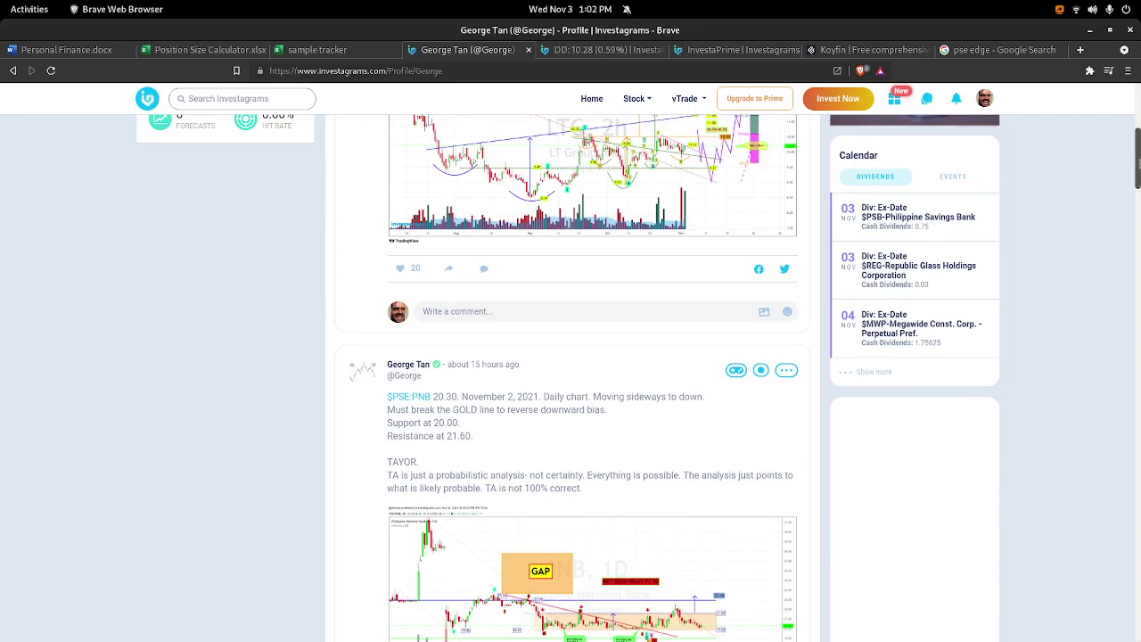
left_click_drag(1138, 159, 1137, 102)
scroll(726, 431, "down", 10)
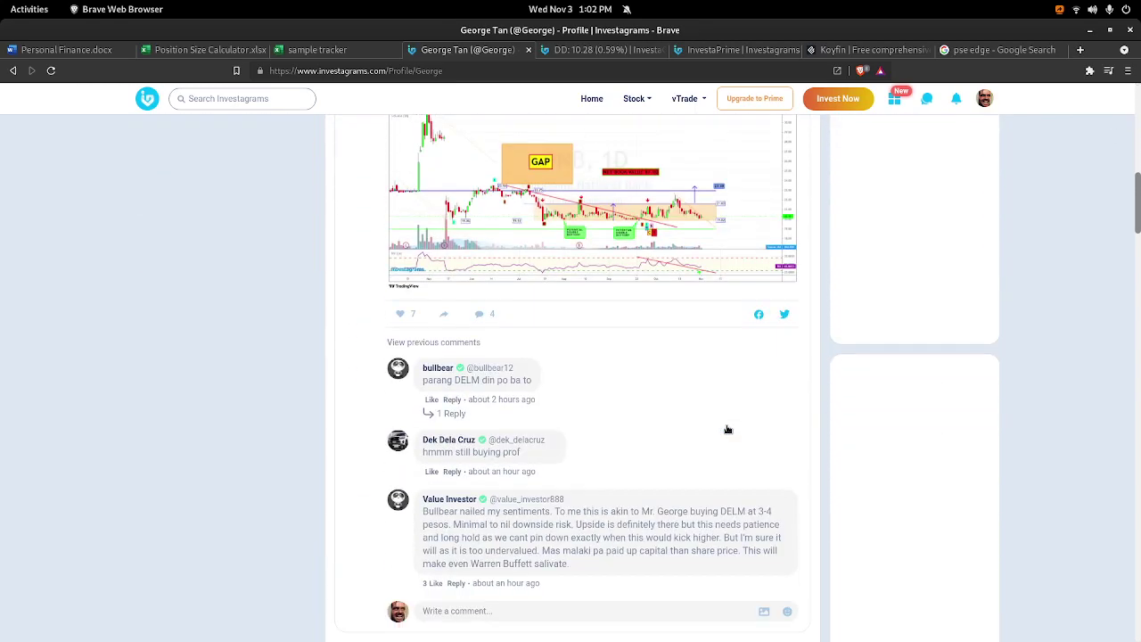
scroll(726, 430, "down", 5)
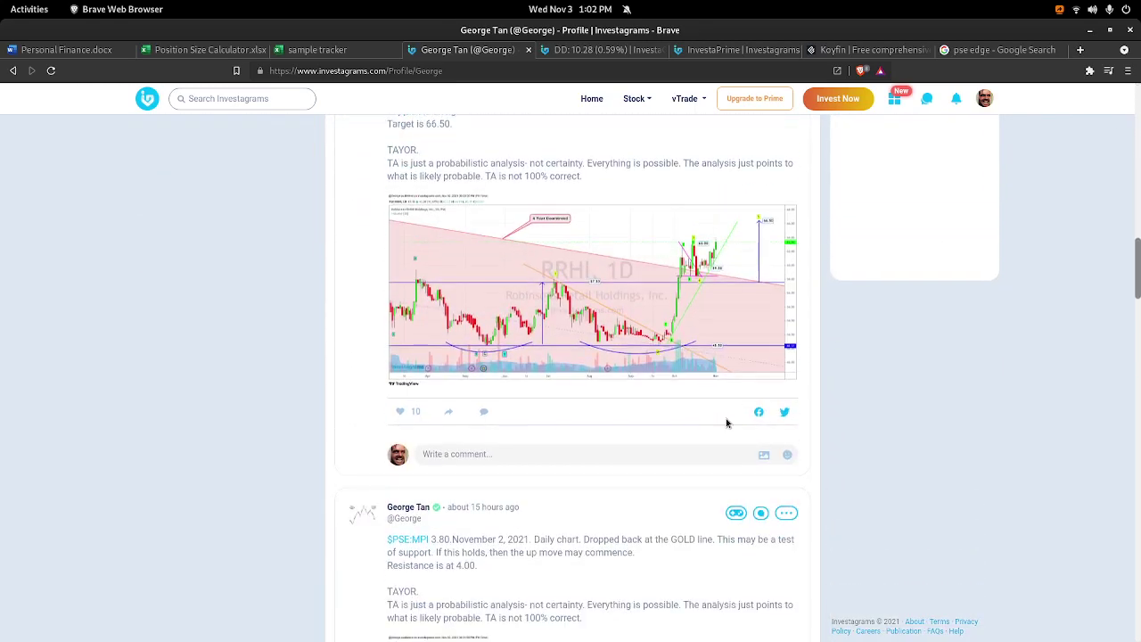
scroll(726, 425, "up", 2)
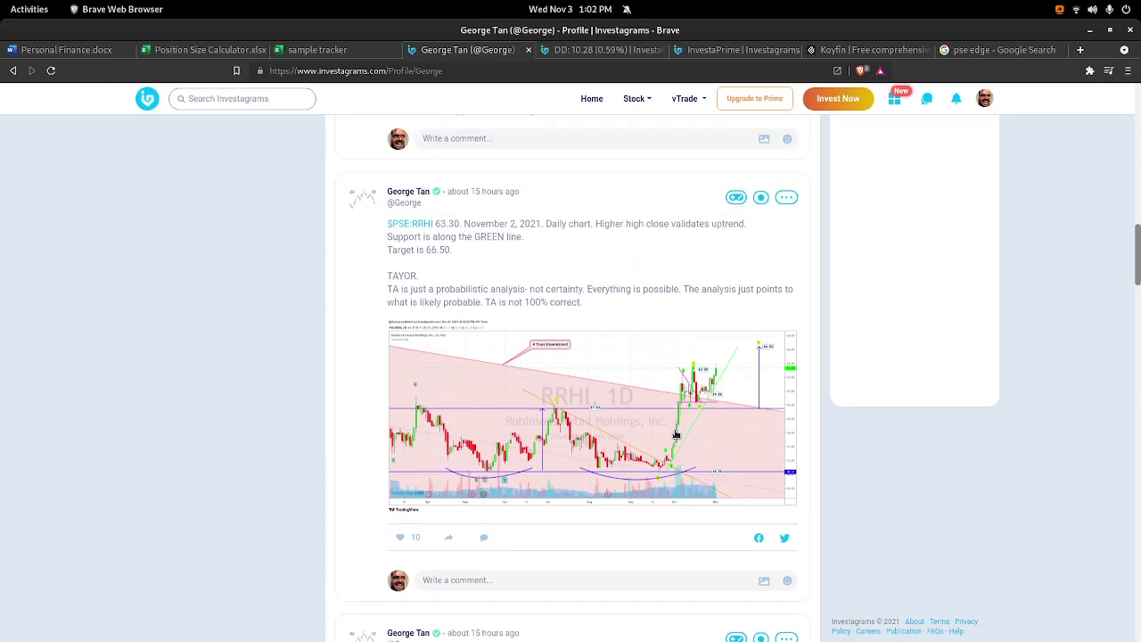
left_click_drag(1139, 294, 1139, 178)
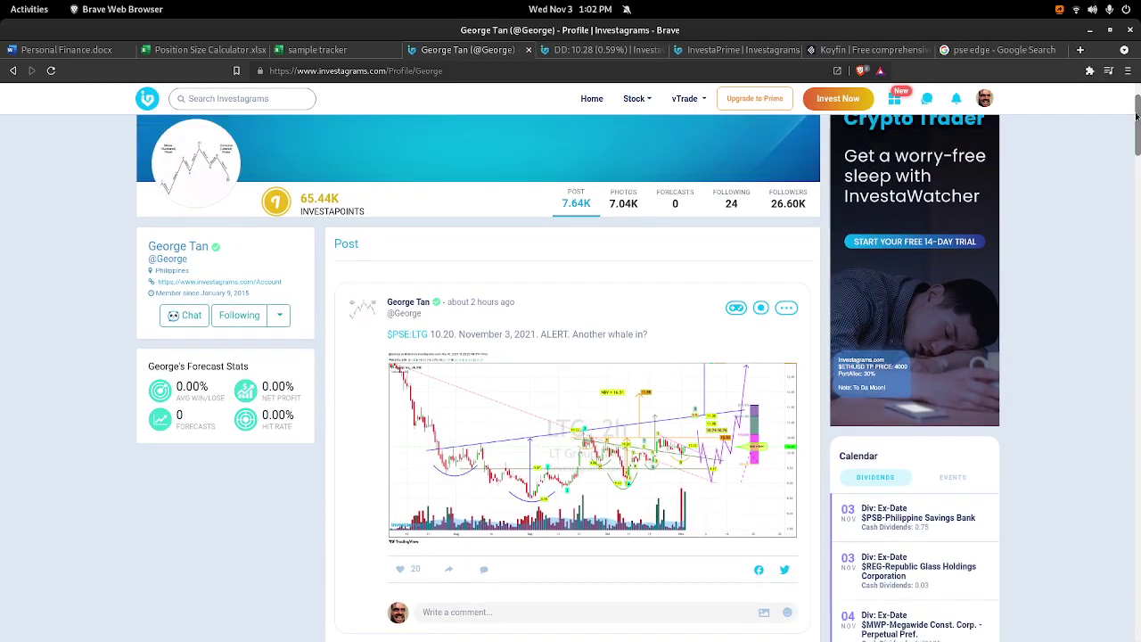
Open the account's own profile and examine its past posts and comments down to the $PSE:ACEN chart post.
left_click(984, 100)
left_click(892, 138)
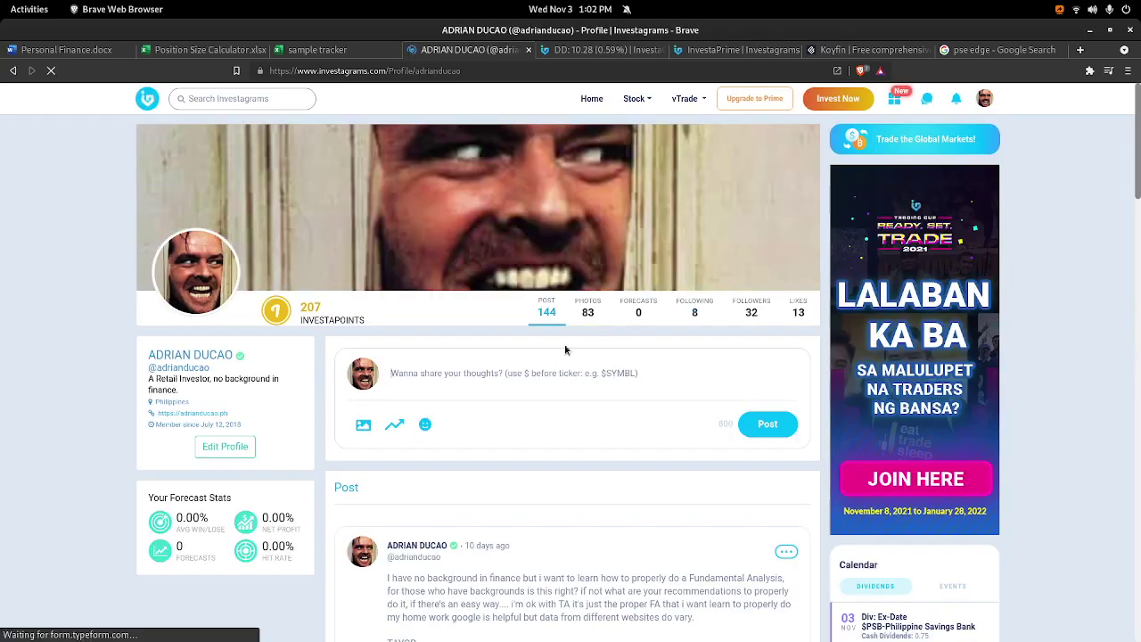
scroll(540, 373, "down", 3)
scroll(540, 373, "down", 3)
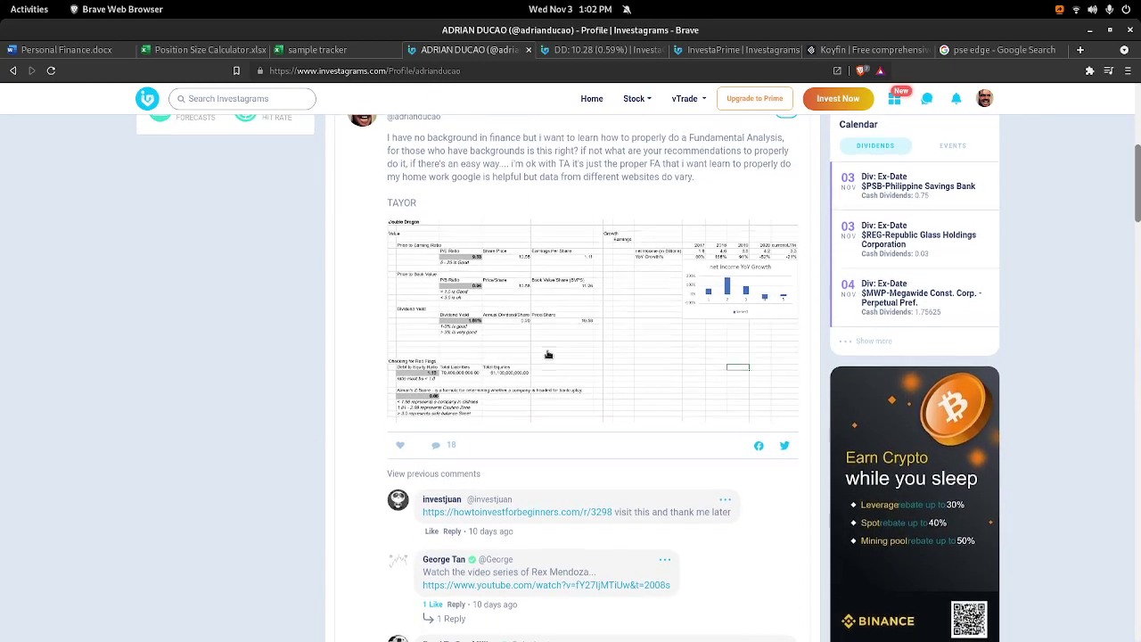
scroll(548, 354, "up", 5)
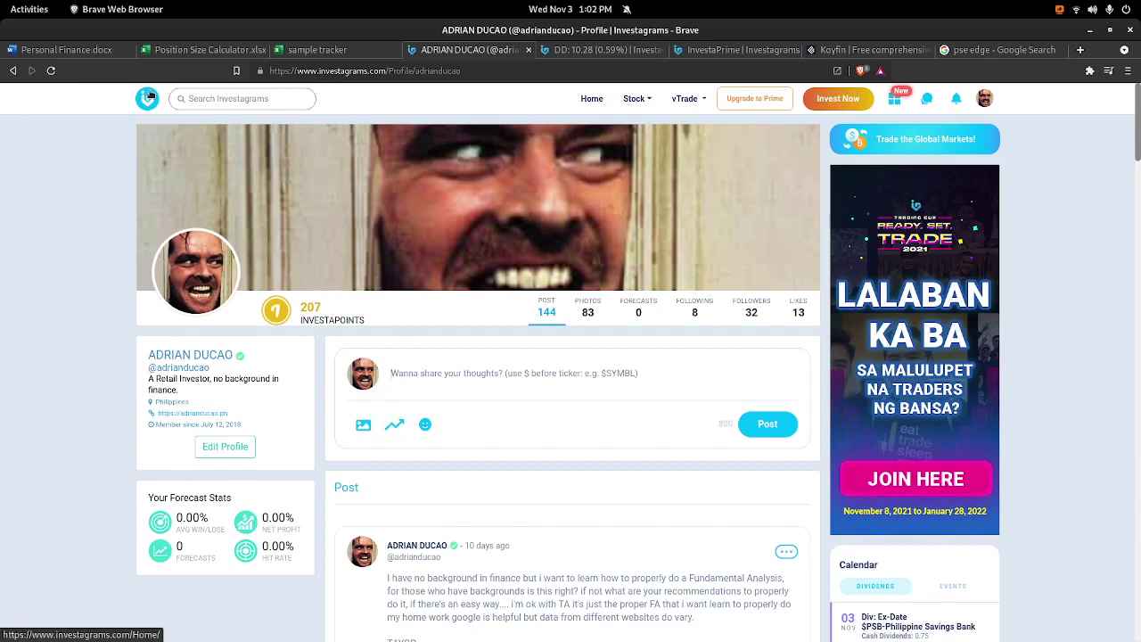
scroll(580, 449, "down", 5)
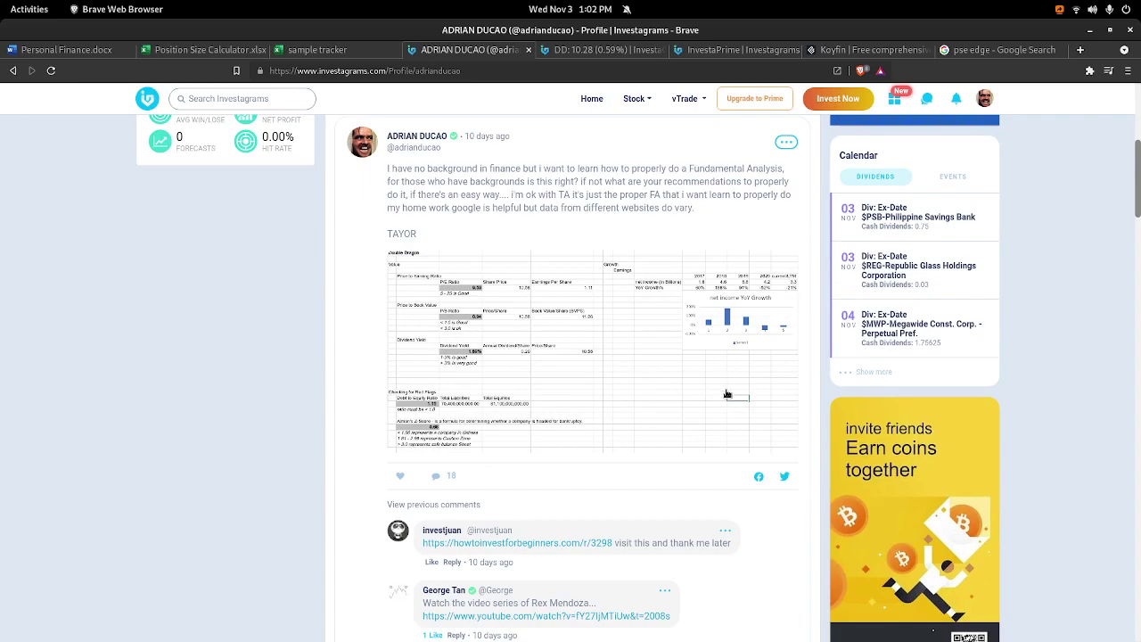
scroll(718, 397, "down", 7)
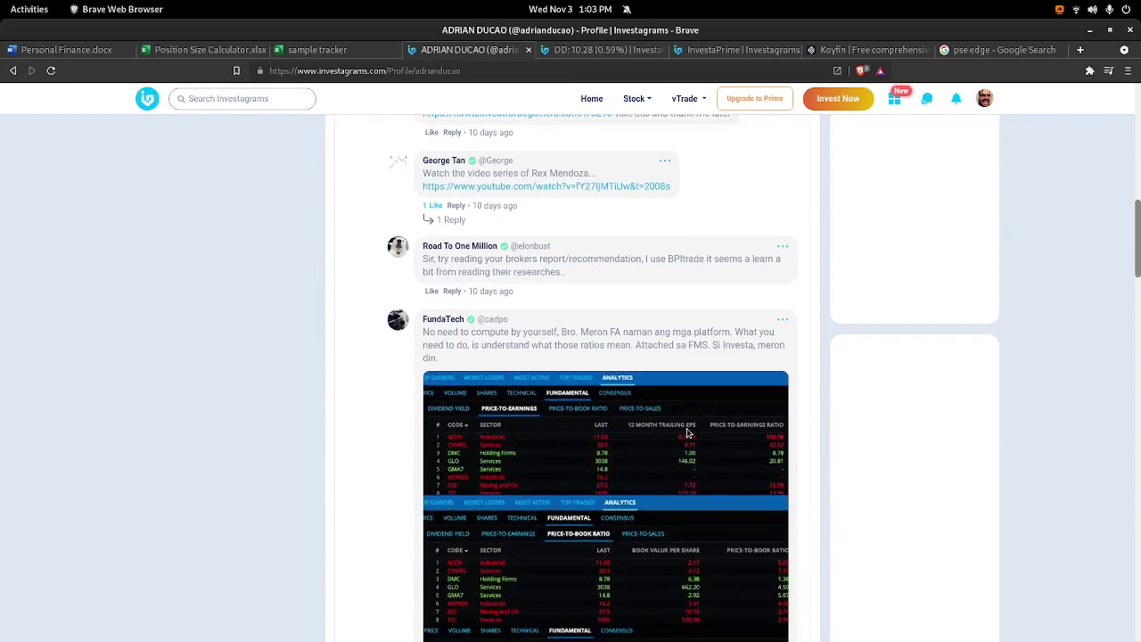
scroll(652, 426, "down", 10)
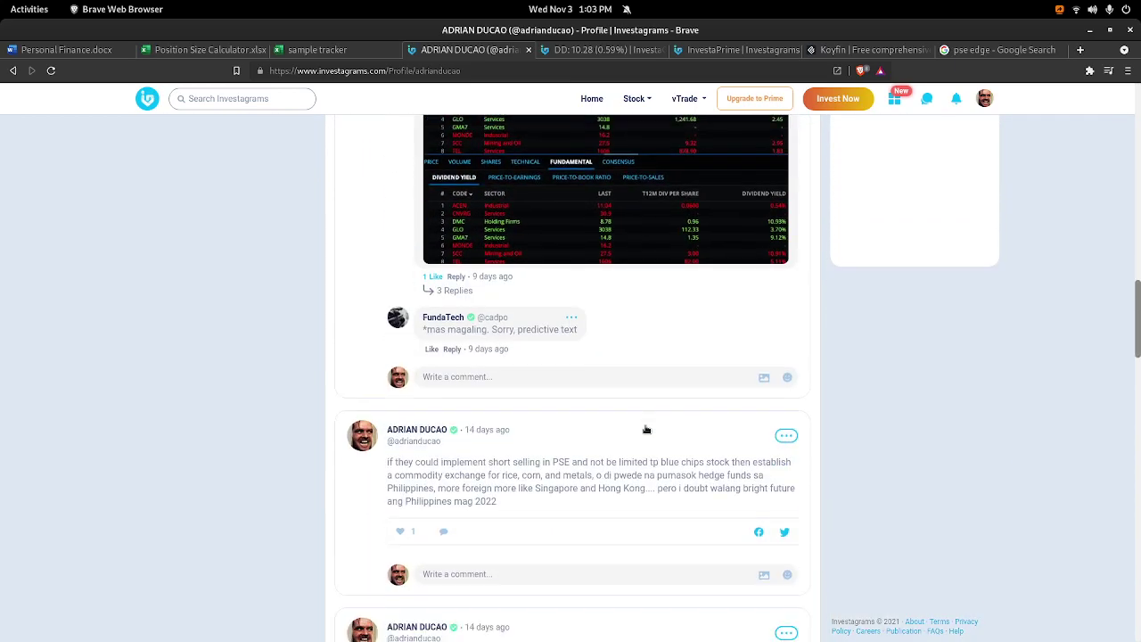
scroll(644, 431, "down", 7)
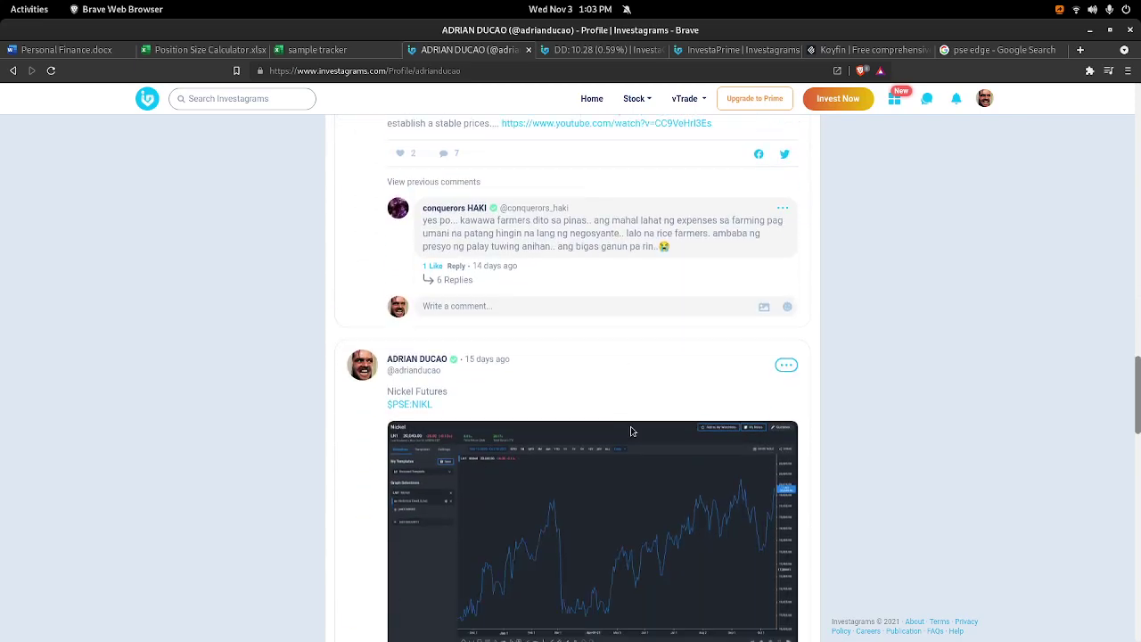
scroll(611, 433, "down", 3)
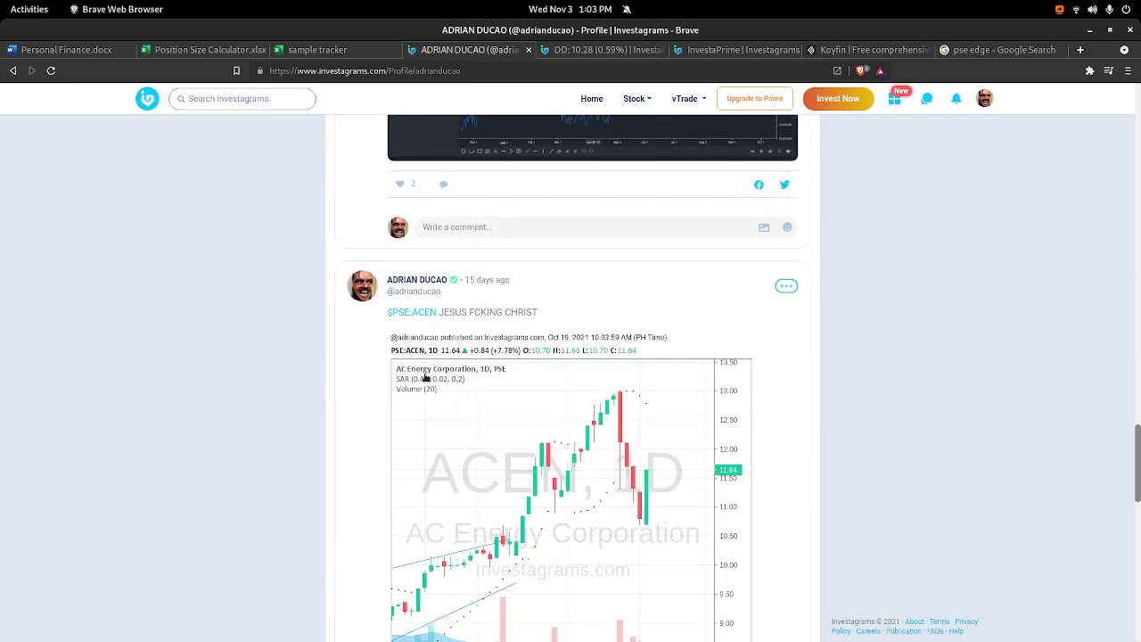
Open the posts tagged $PSE:ACEN, browse other members' comments on the stock, and show the vTrade options.
left_click(425, 313)
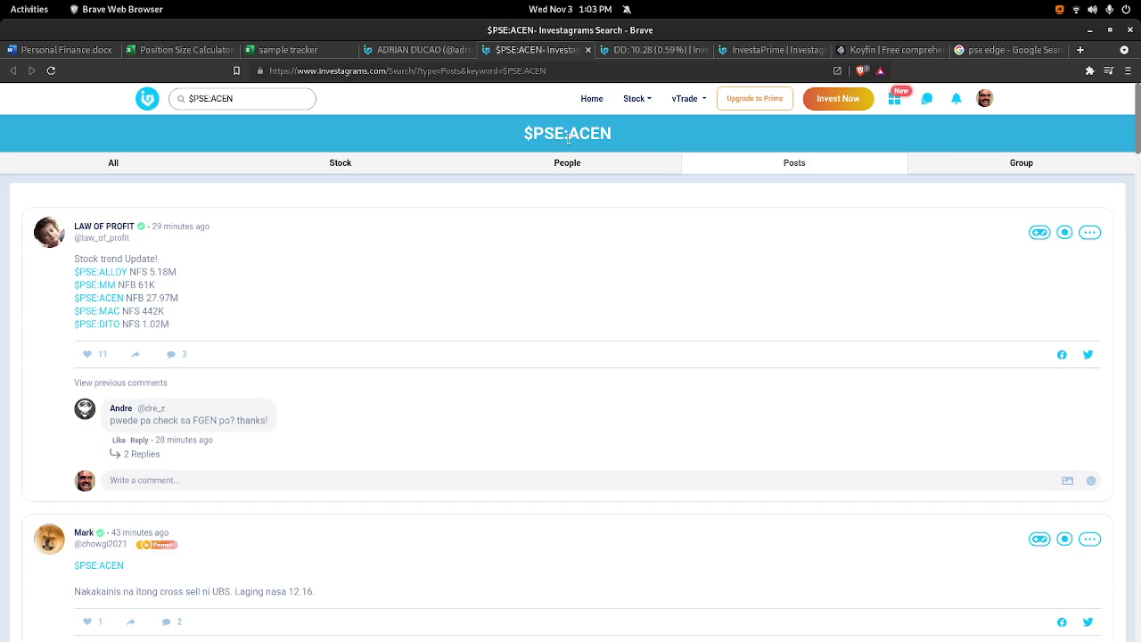
left_click_drag(568, 138, 632, 132)
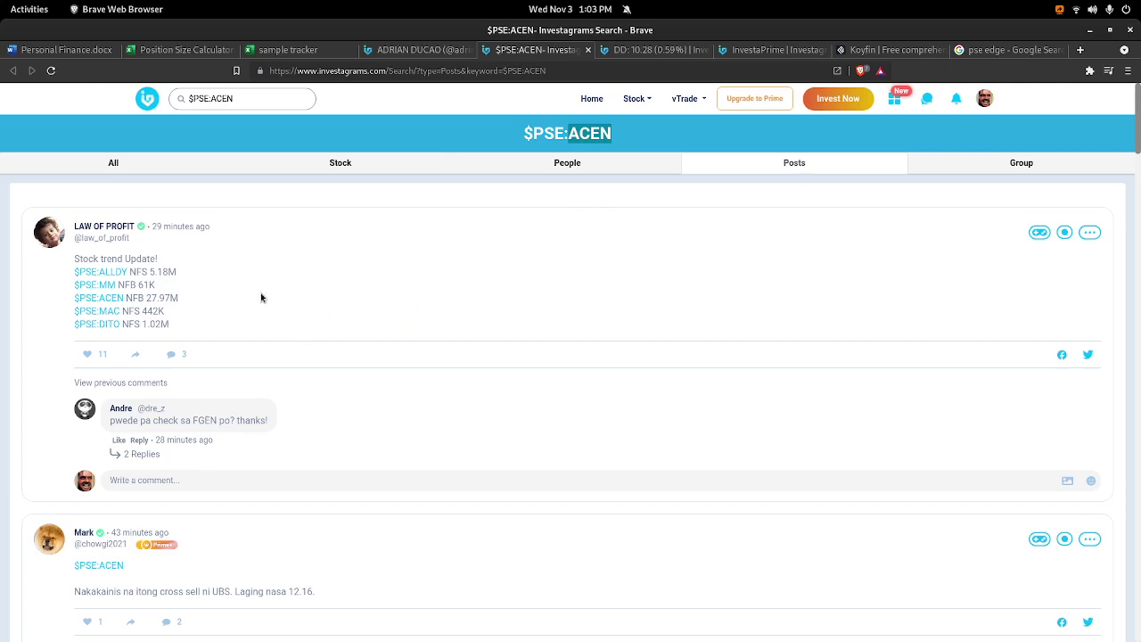
scroll(291, 307, "down", 6)
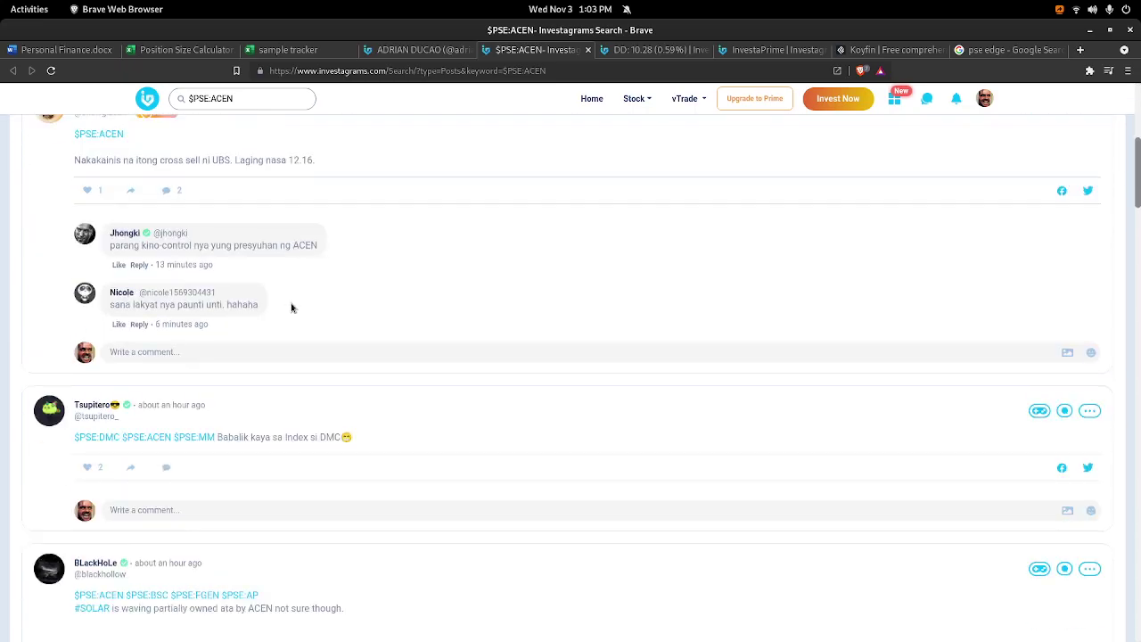
scroll(291, 307, "up", 10)
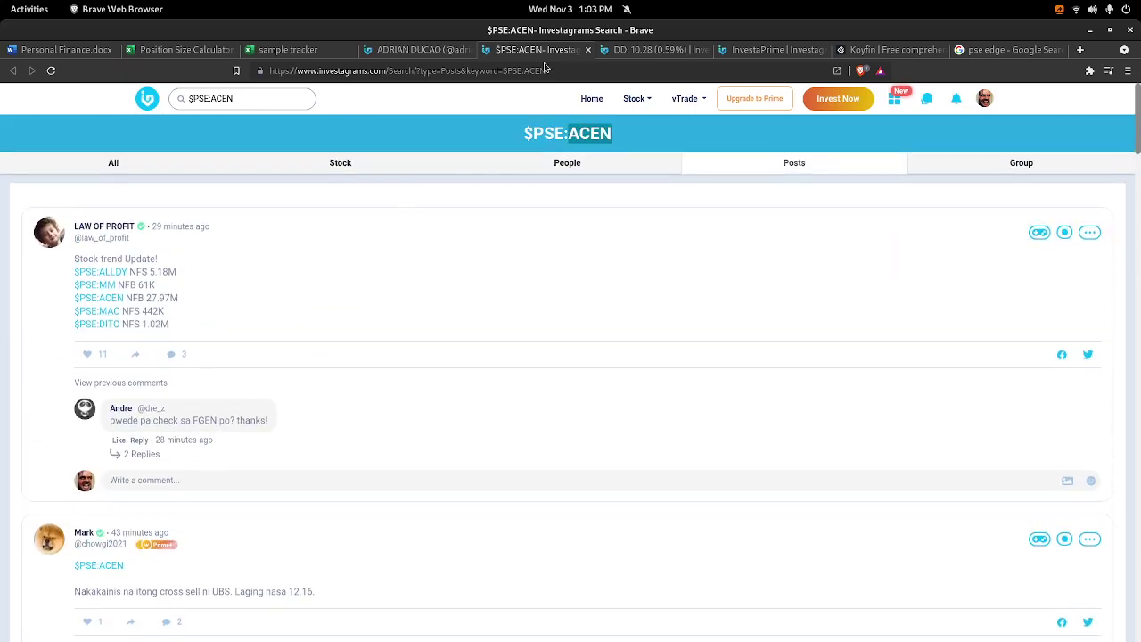
mouse_move(688, 99)
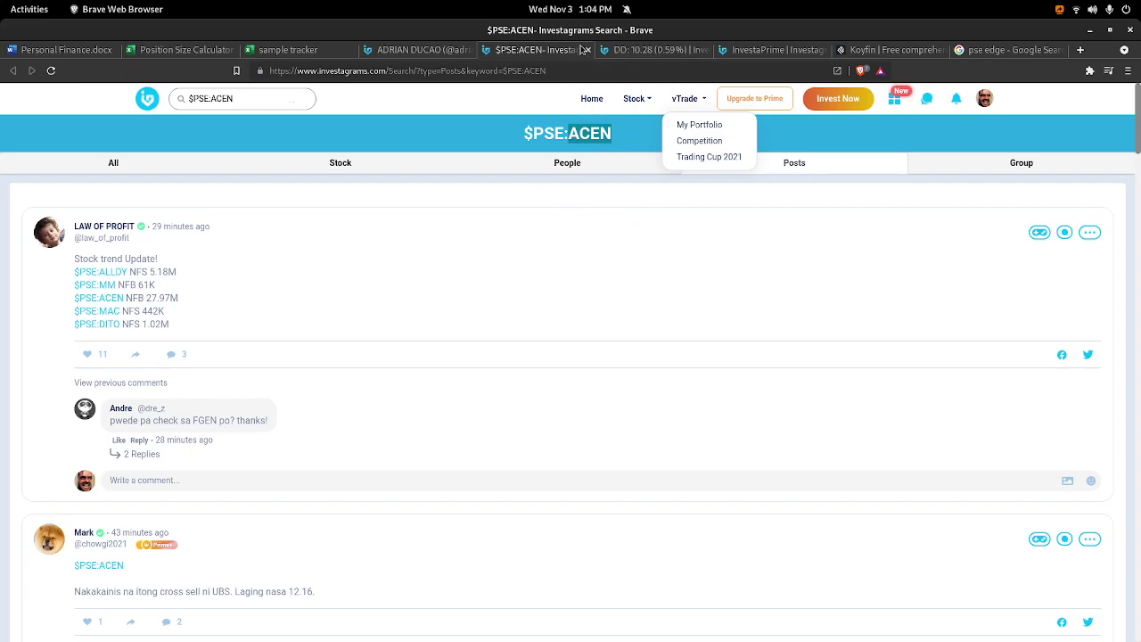
Close the $PSE:ACEN search results page and the DD chart page.
left_click(584, 50)
left_click(550, 53)
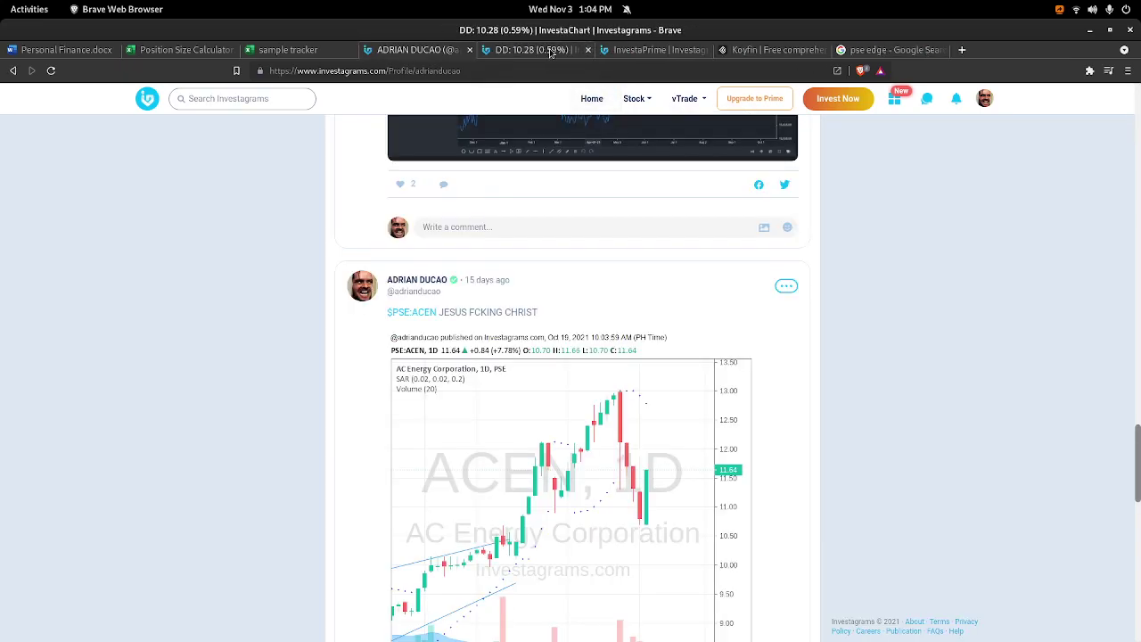
left_click(588, 50)
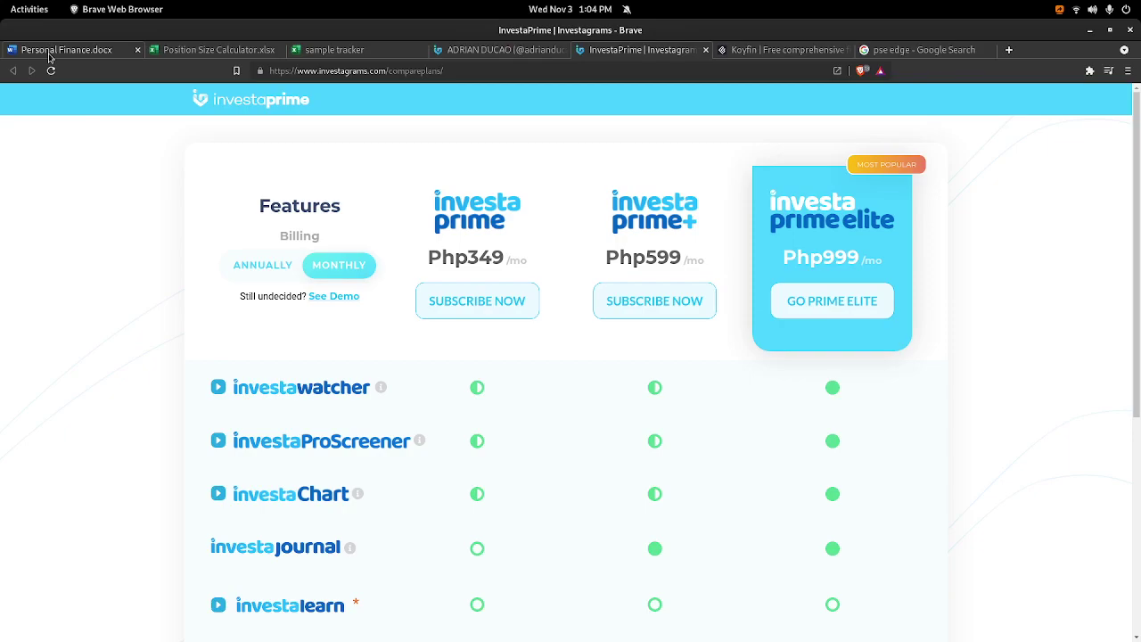
Switch to the Personal Finance.docx outline in Word and check its Tools section.
left_click(50, 52)
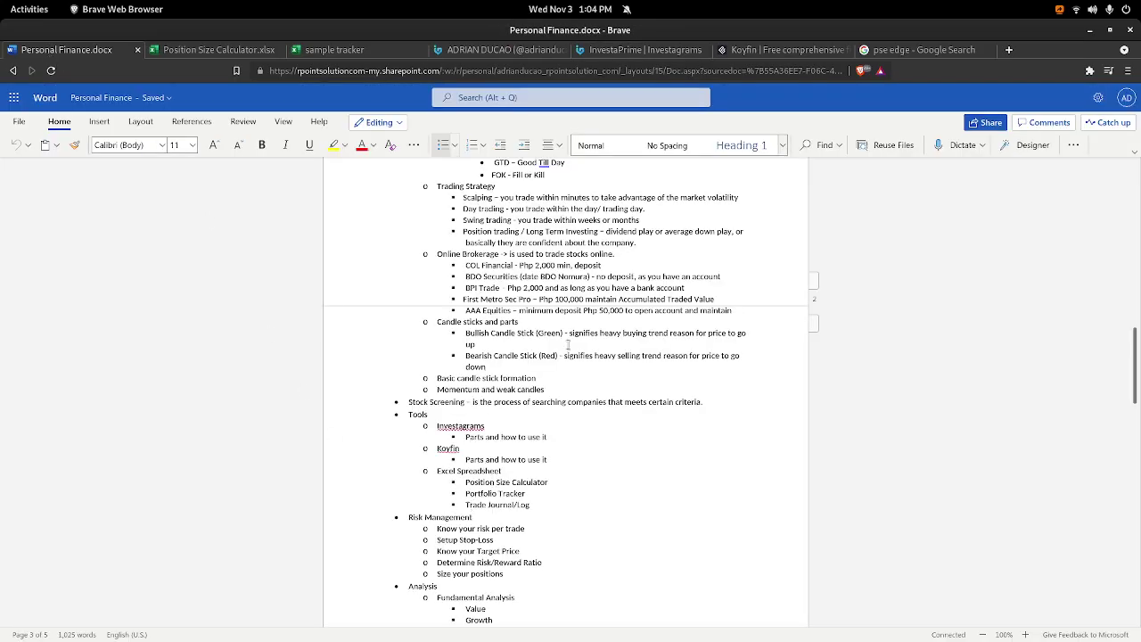
key("super")
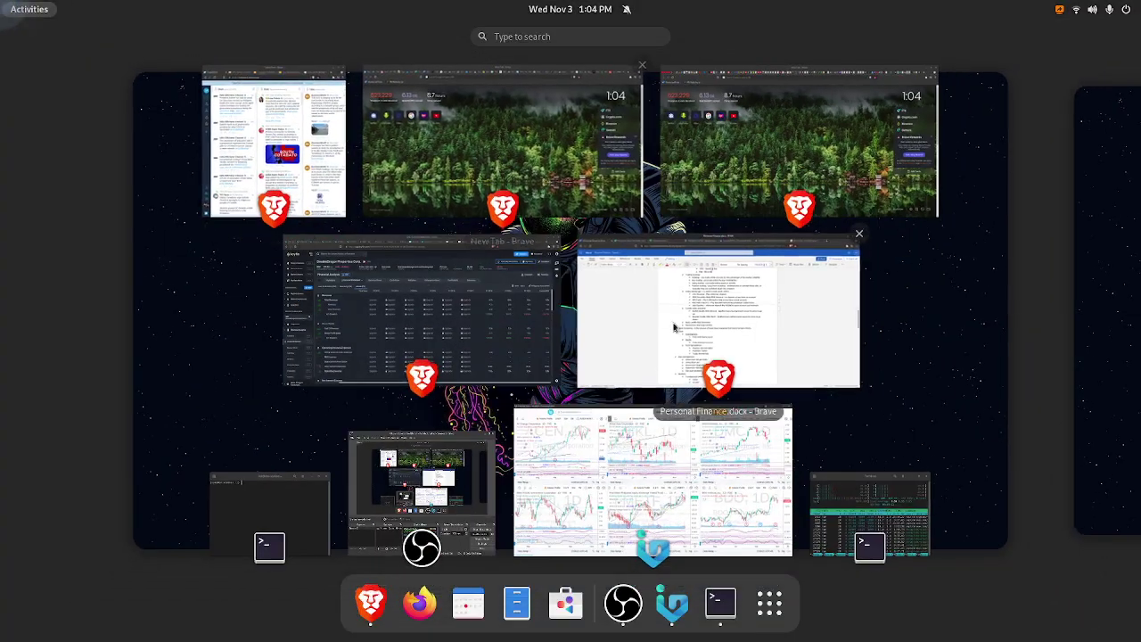
left_click(740, 323)
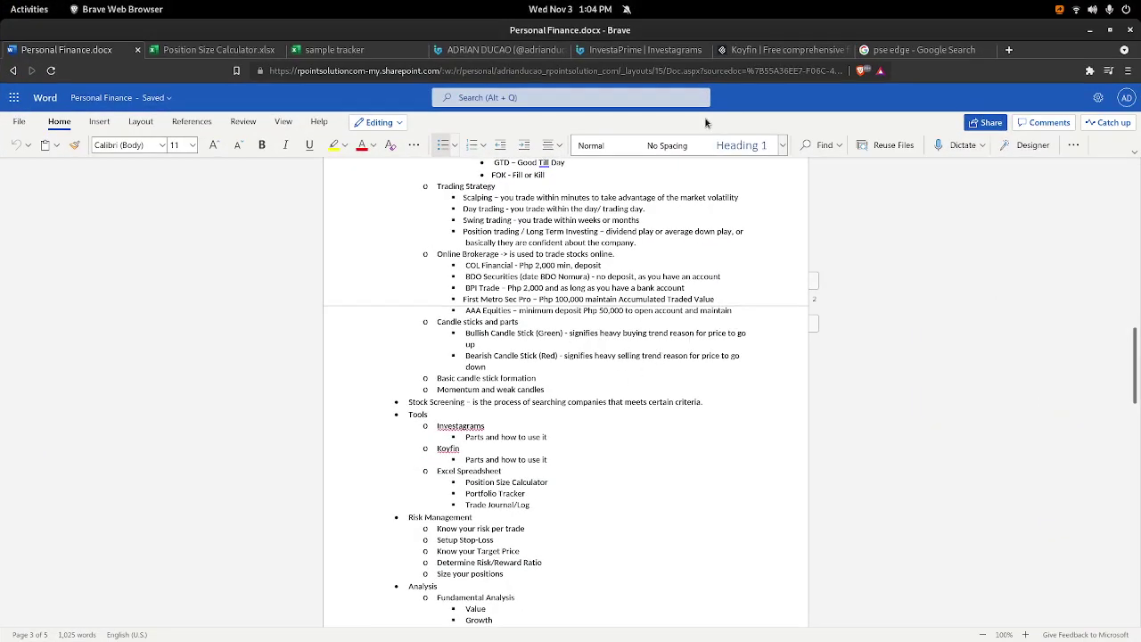
Switch to the Koyfin website and show the plan comparison on its pricing page.
left_click(771, 51)
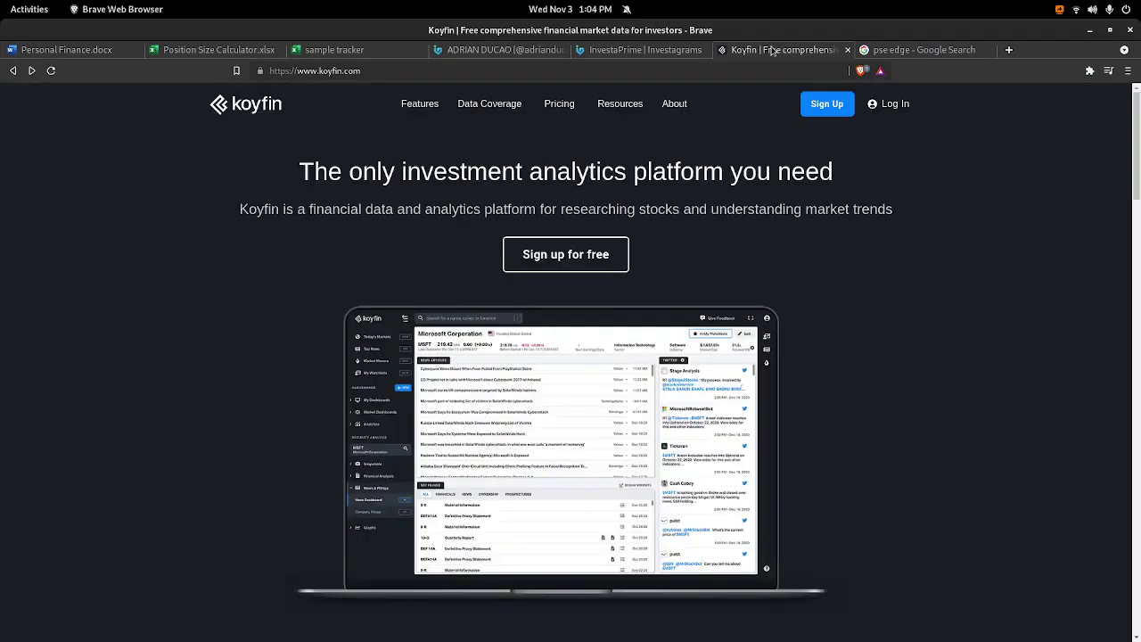
left_click(574, 105)
scroll(619, 437, "down", 3)
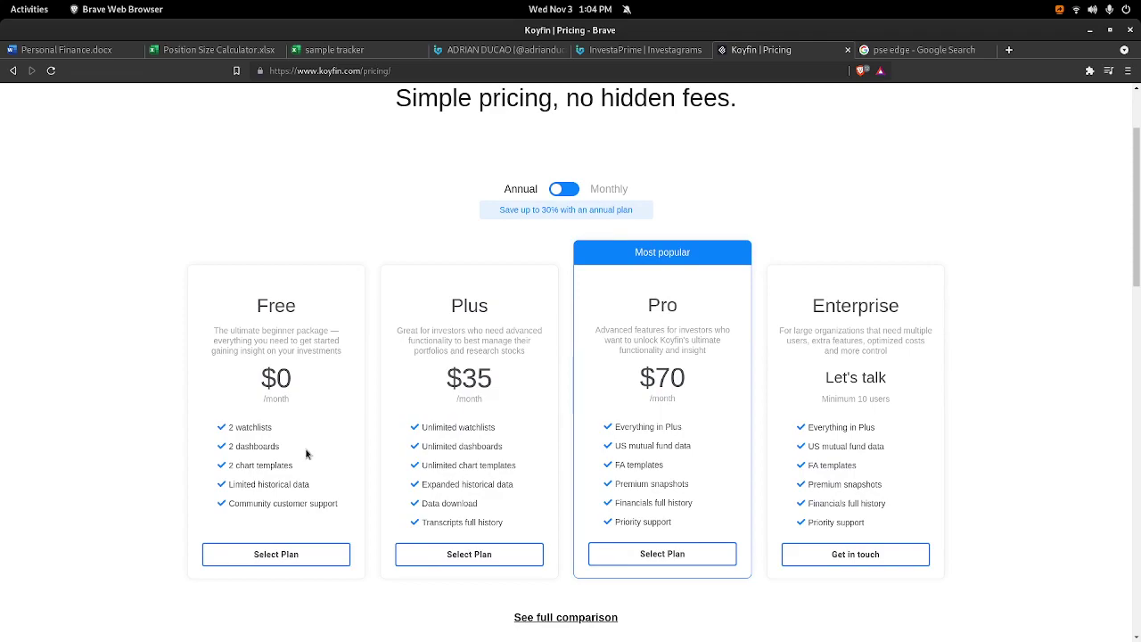
Highlight the Plus, Pro and Enterprise plan details, and finish with only the Free plan's feature list selected.
left_click_drag(429, 308, 889, 481)
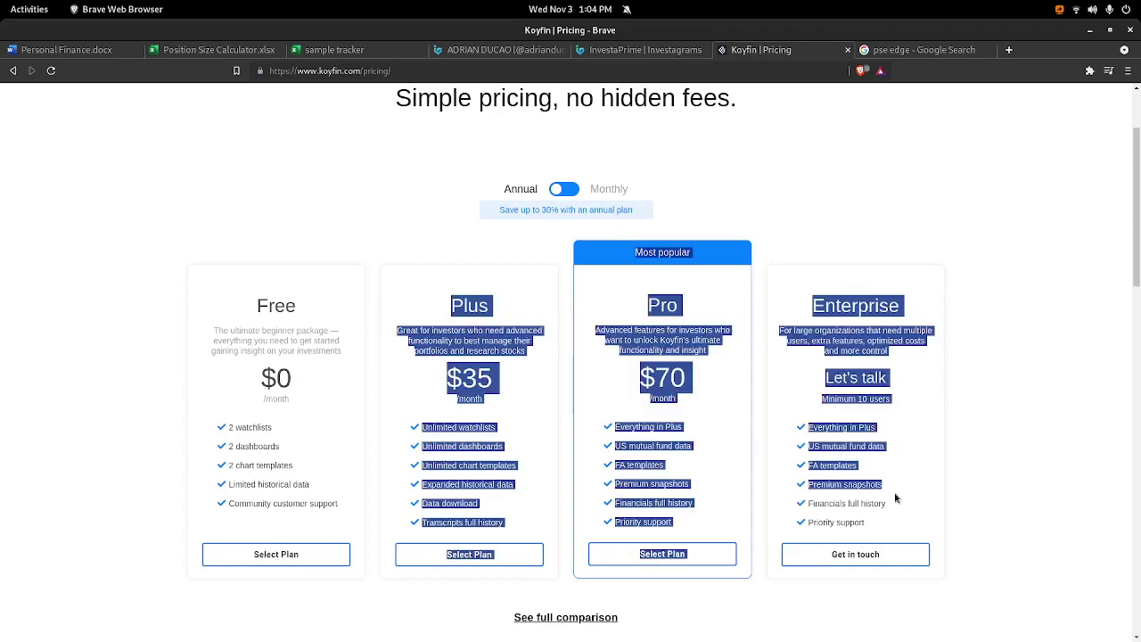
left_click_drag(910, 522, 429, 308)
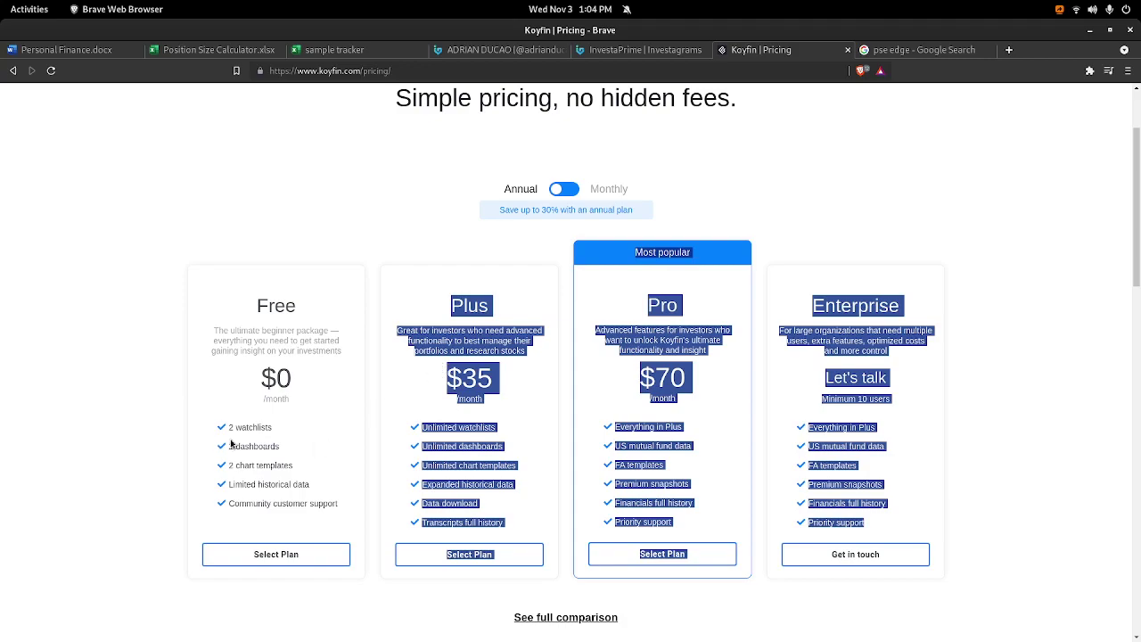
left_click_drag(229, 433, 345, 521)
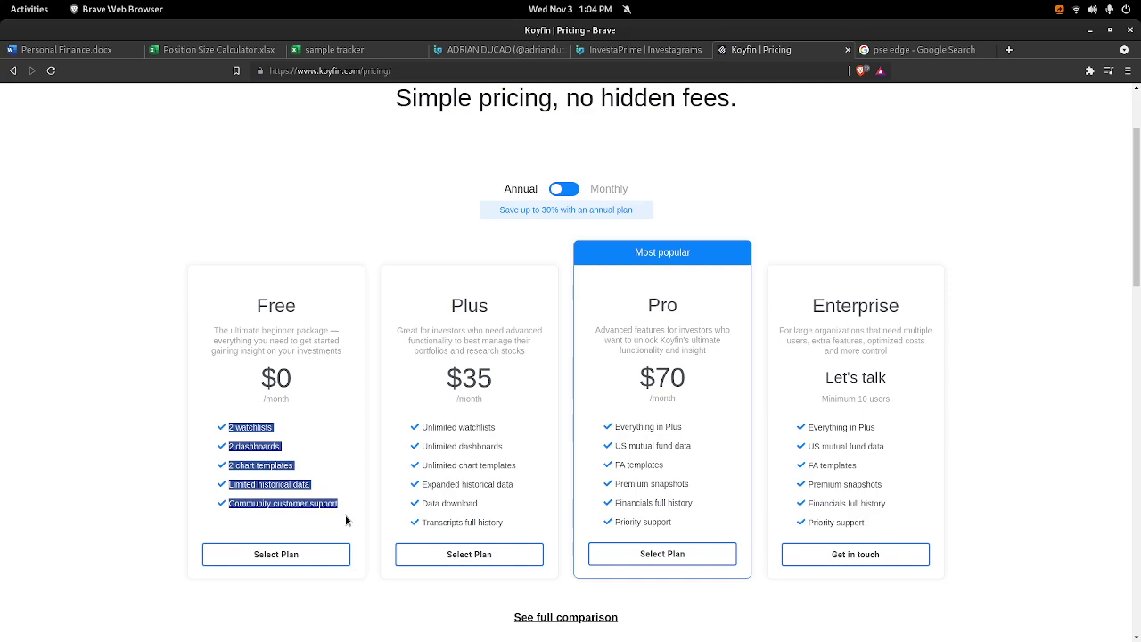
Go from the pricing page to Koyfin's home page and log in to the Today's Markets dashboard.
scroll(383, 374, "up", 3)
mouse_move(427, 111)
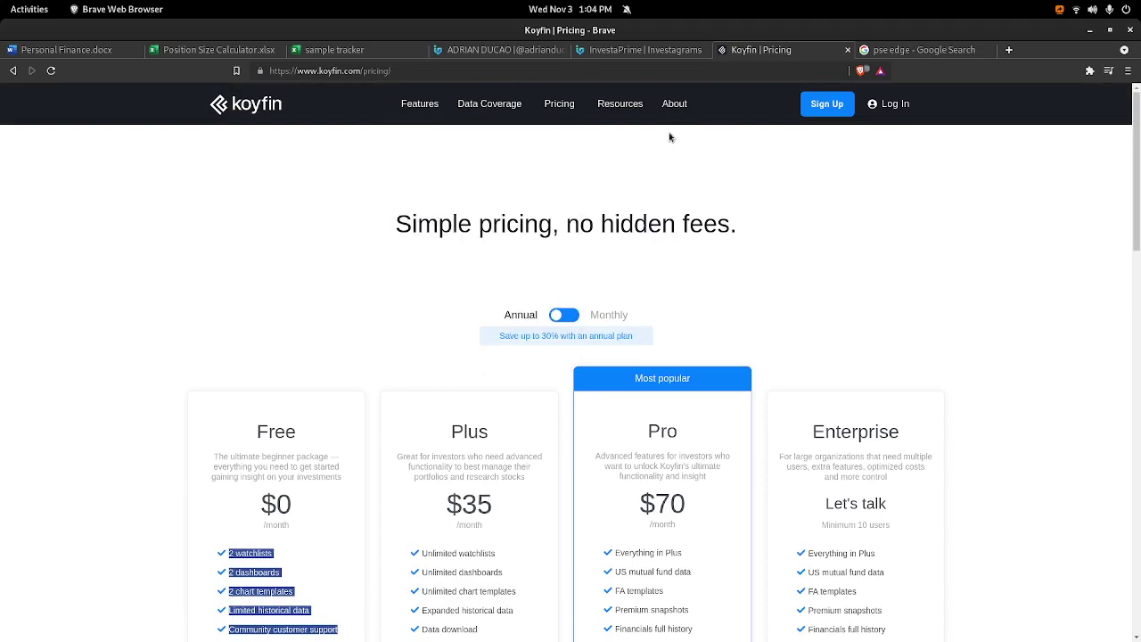
left_click(247, 110)
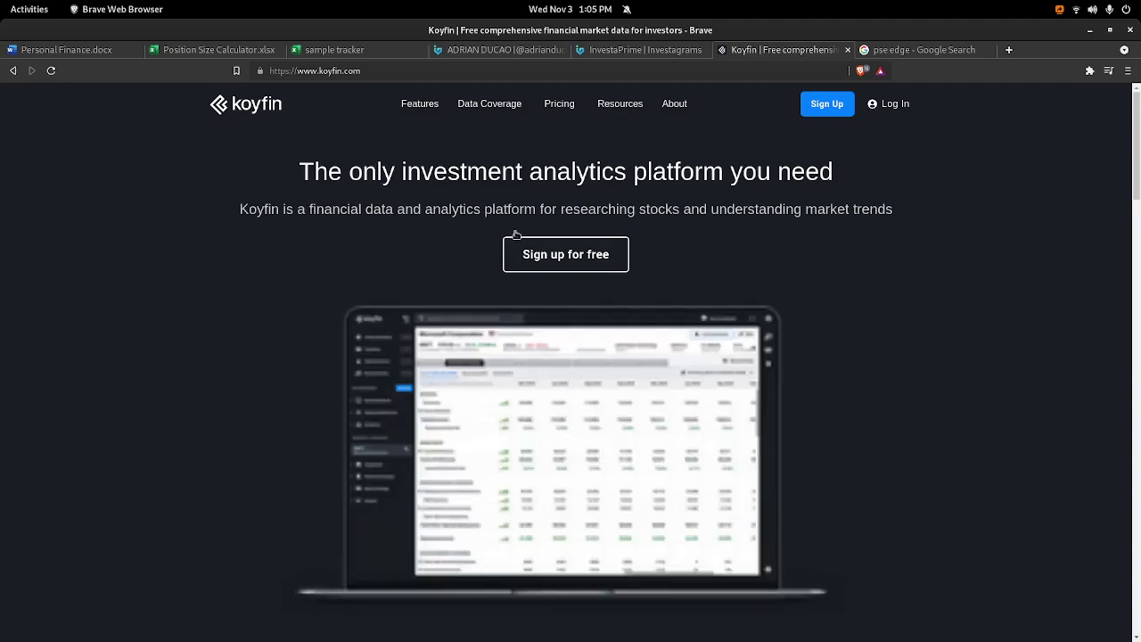
left_click(895, 103)
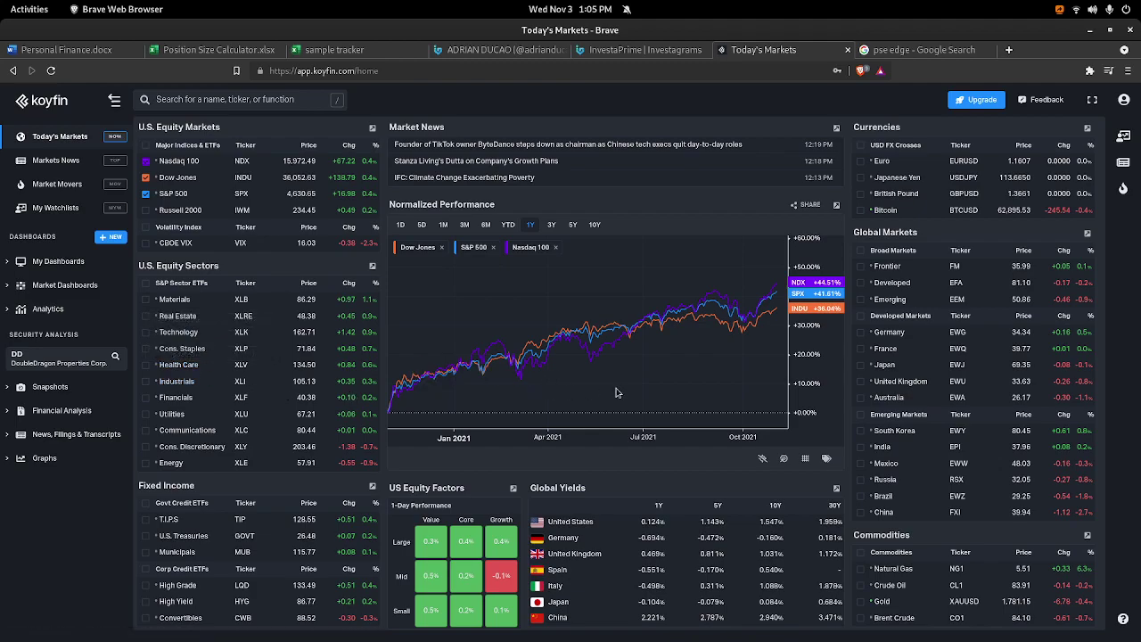
Search the security analysis section for ACEN and load AC Energy Corporation from the PSE.
left_click(59, 359)
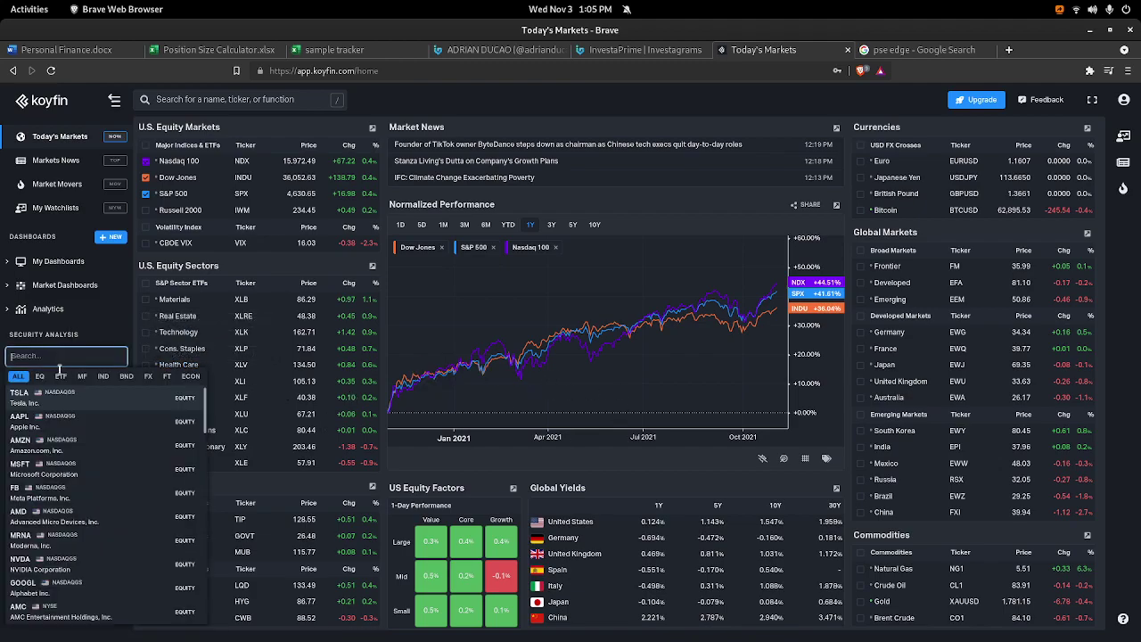
type("dd")
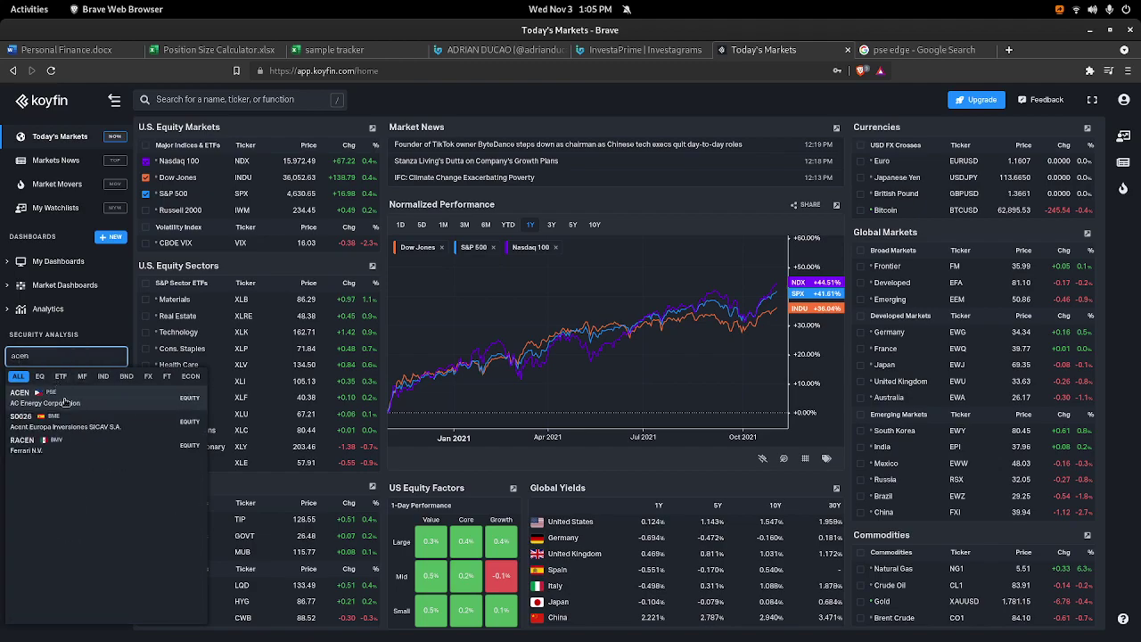
left_click(139, 401)
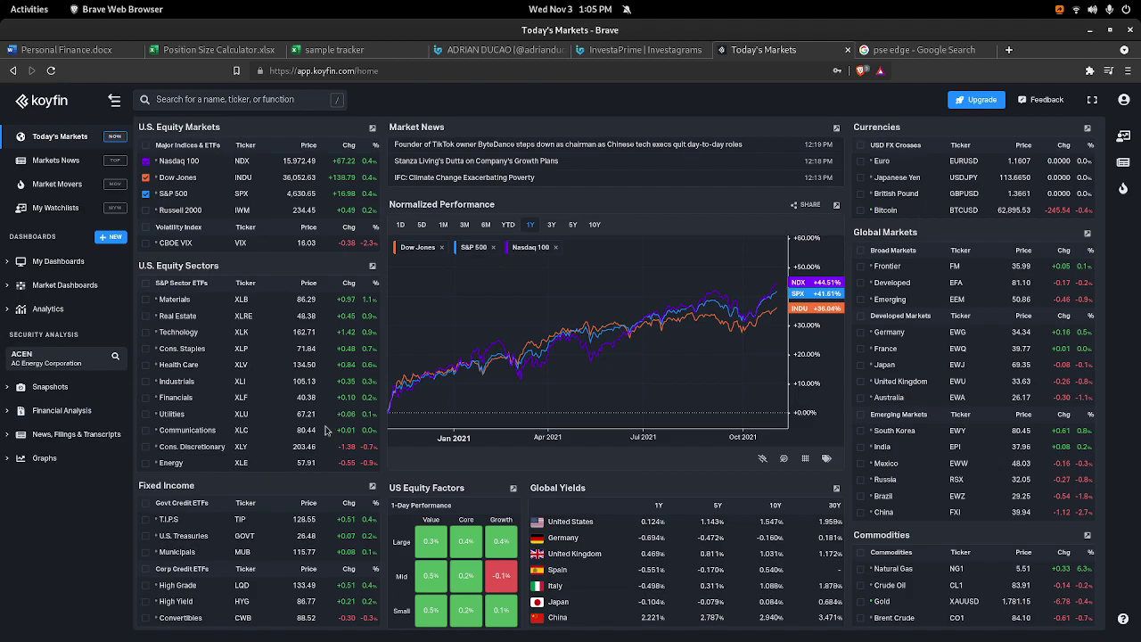
Examine ACEN's snapshot overview with its price chart, key data and valuation, and collapse the Snapshots group.
left_click(71, 392)
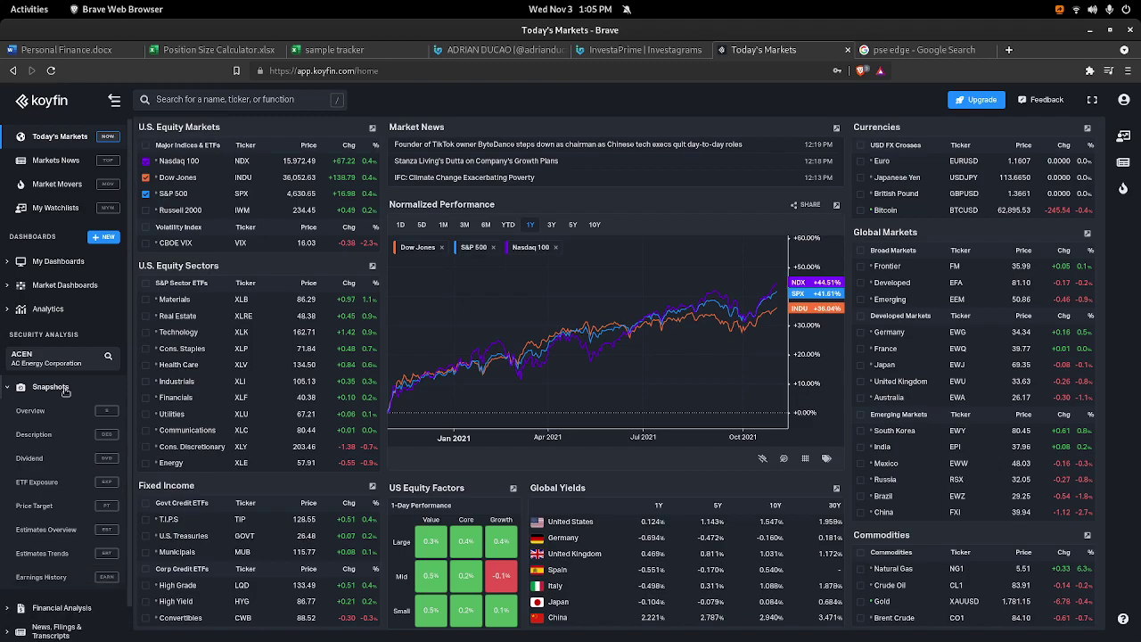
left_click(56, 410)
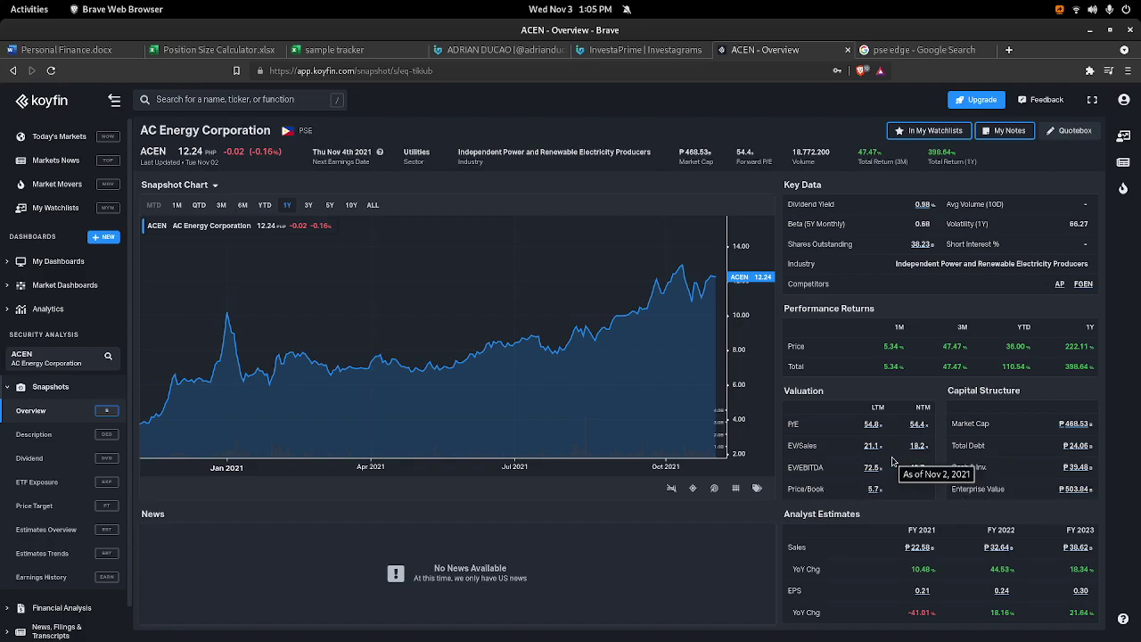
left_click(45, 390)
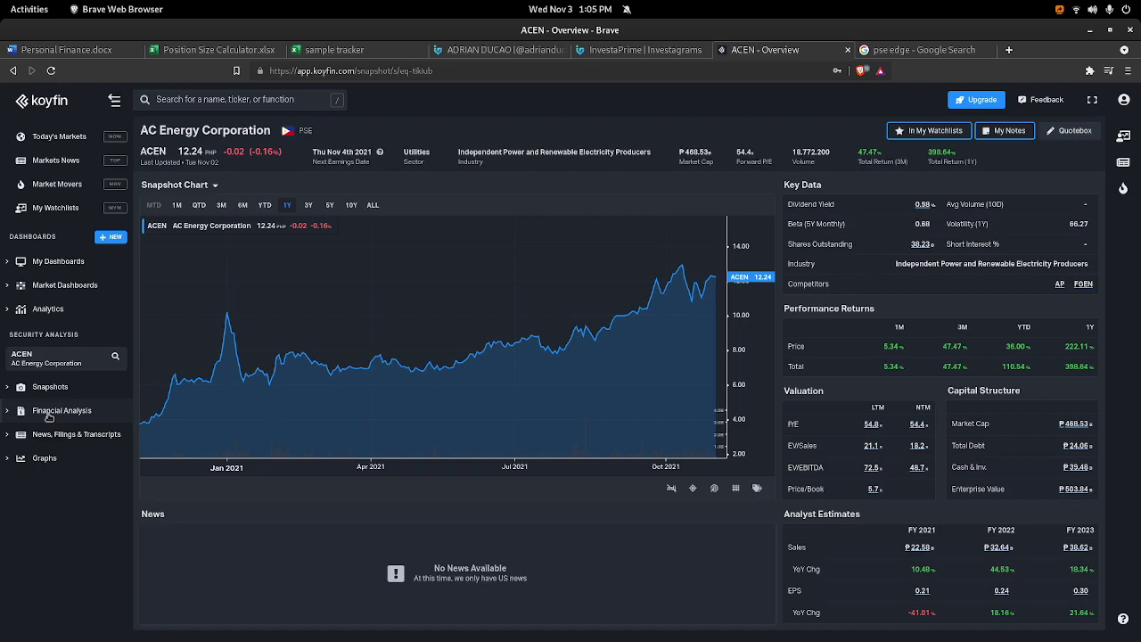
Open ACEN's Financial Analysis highlights, point out the FY 2018 column, and review down to the Cash Flow Analysis section.
left_click(49, 412)
left_click(57, 434)
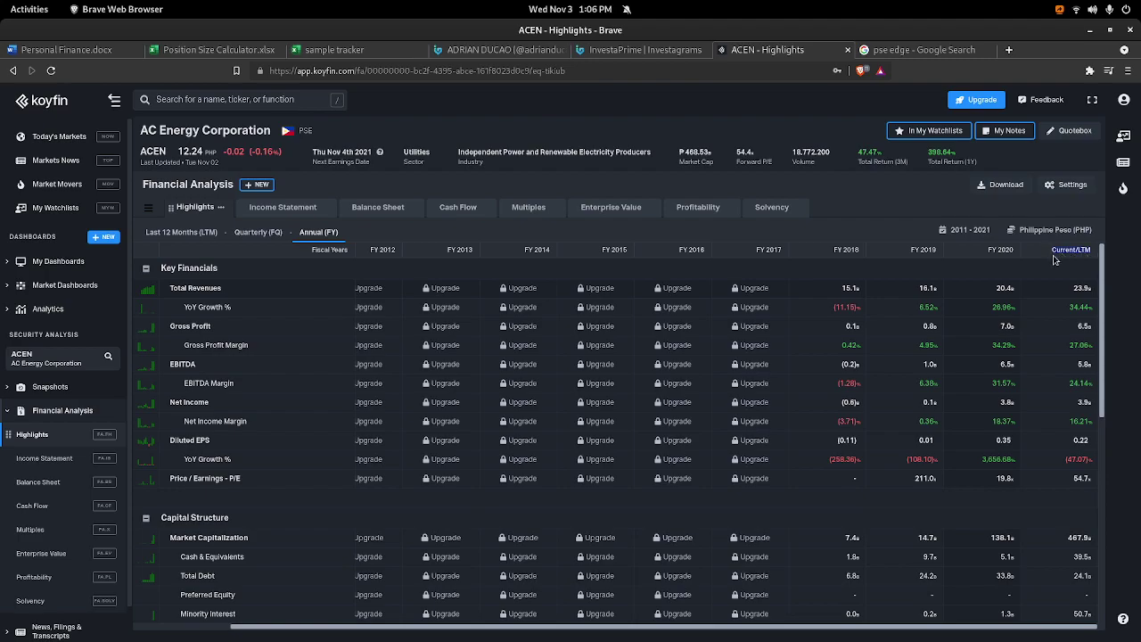
left_click_drag(1012, 260, 863, 257)
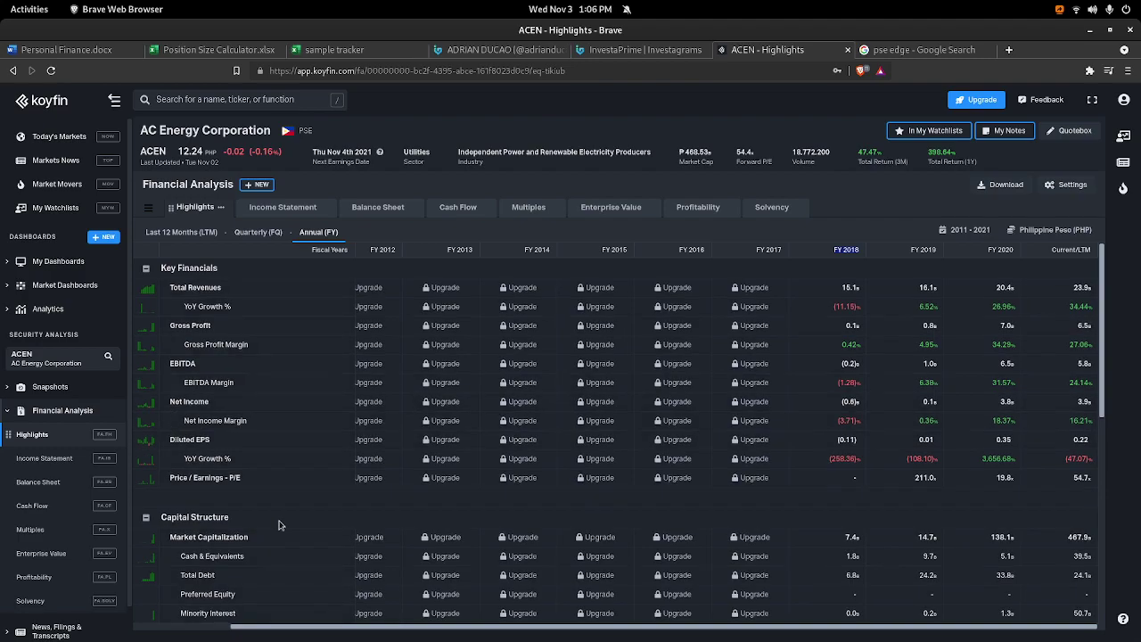
scroll(280, 535, "down", 5)
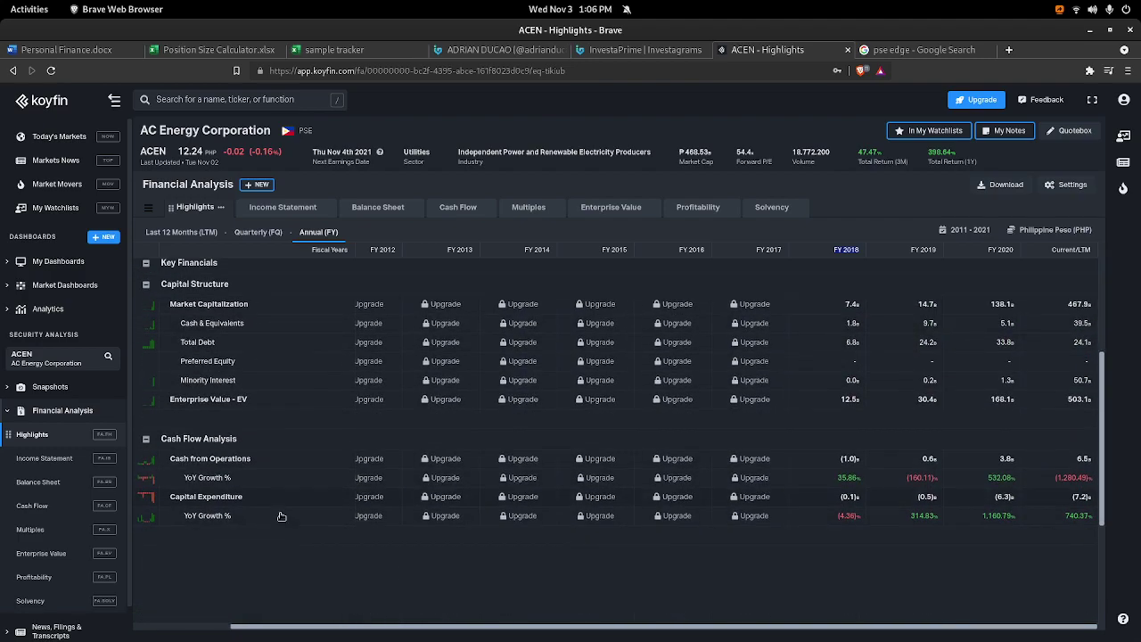
Review ACEN's annual income statement, from revenues and gross profit down through operating income and the later sections.
left_click(40, 459)
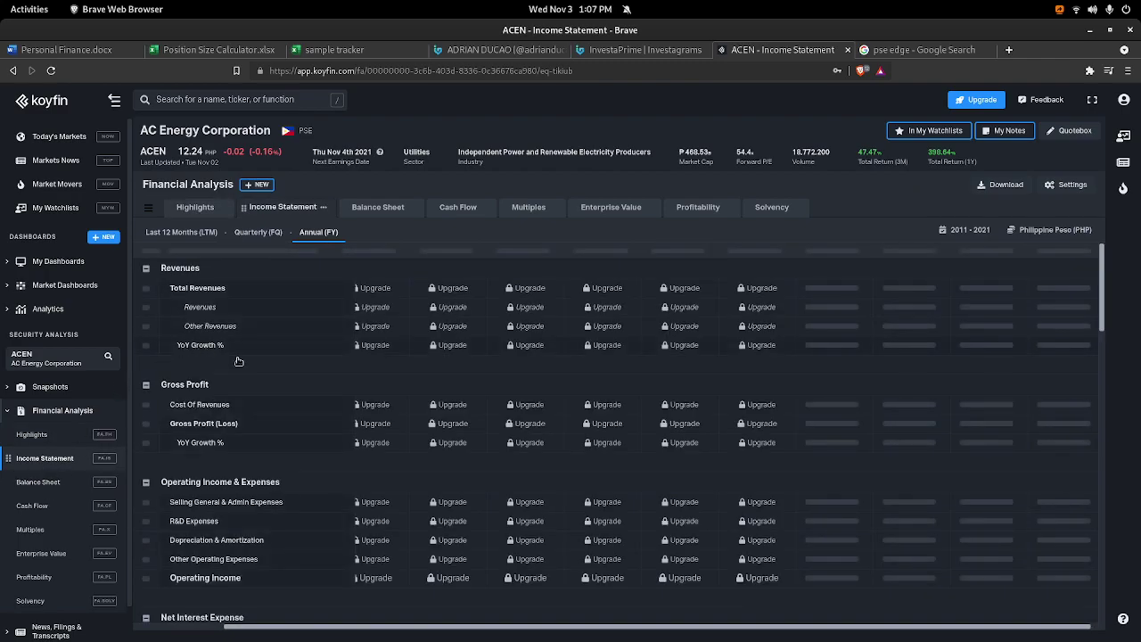
scroll(238, 365, "down", 3)
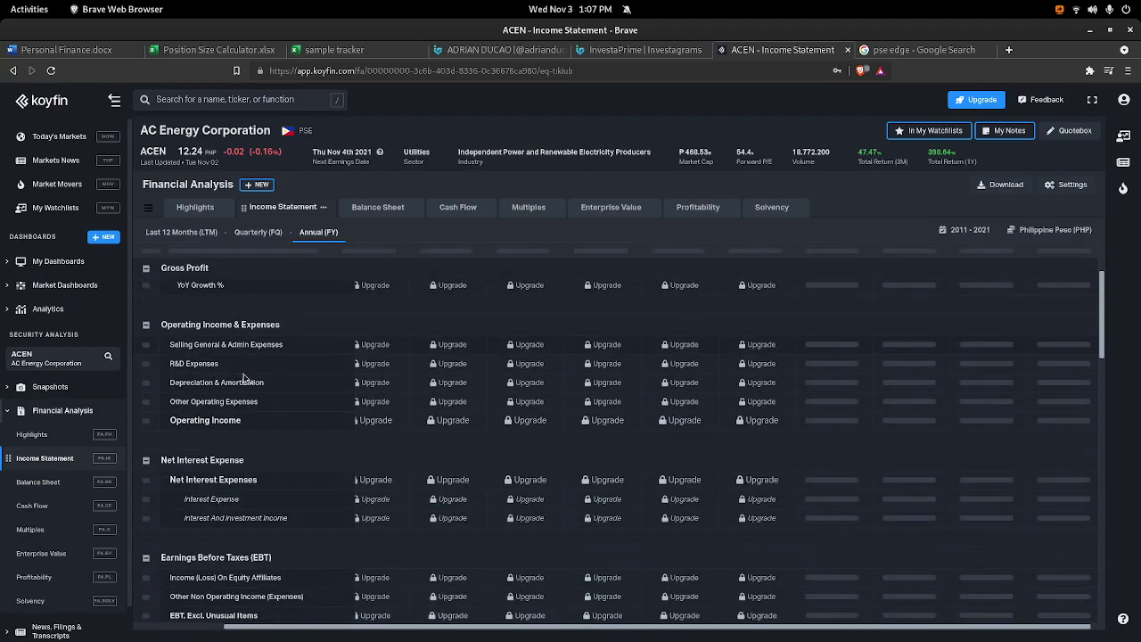
scroll(241, 381, "down", 2)
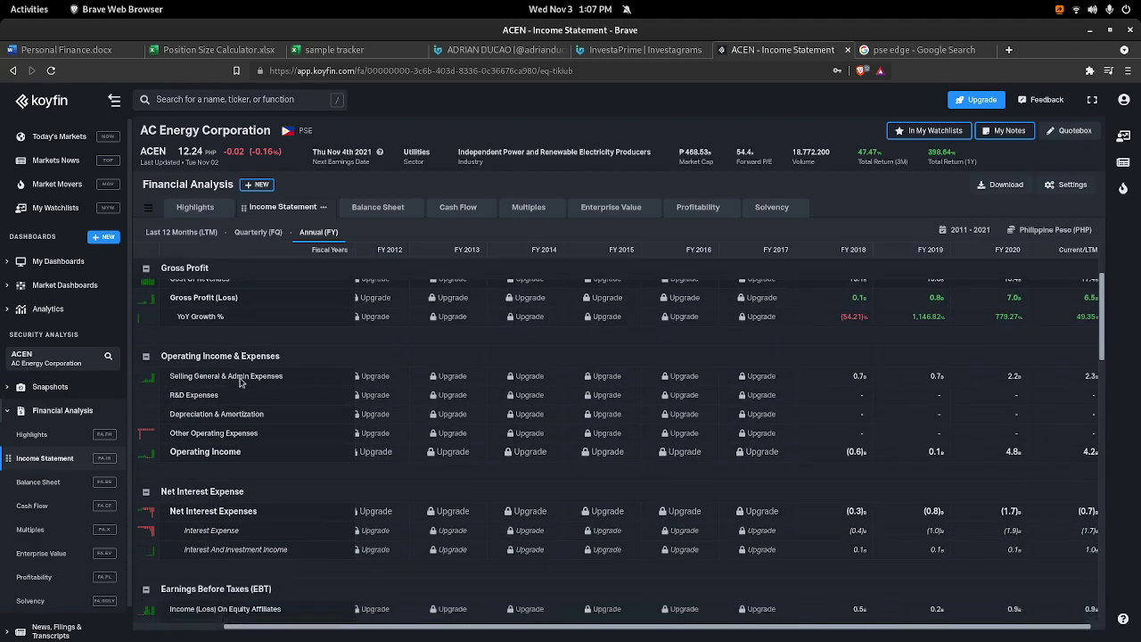
scroll(233, 403, "up", 3)
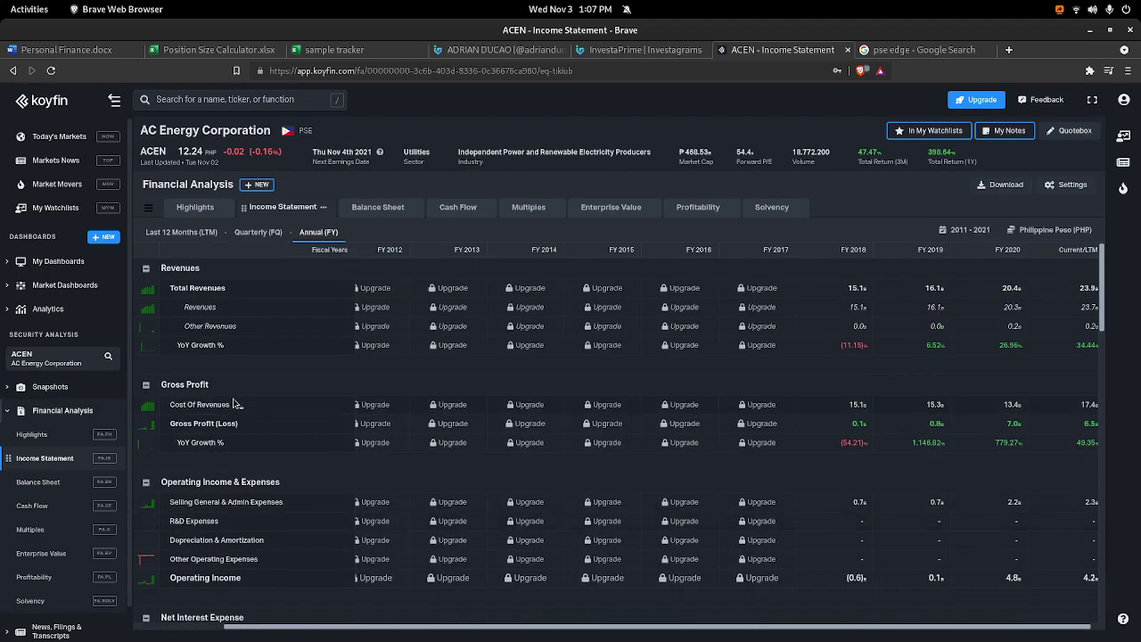
scroll(235, 405, "down", 2)
scroll(240, 408, "down", 3)
scroll(241, 408, "down", 5)
Look through ACEN's annual balance sheet and return to the Assets section at its start.
left_click(50, 482)
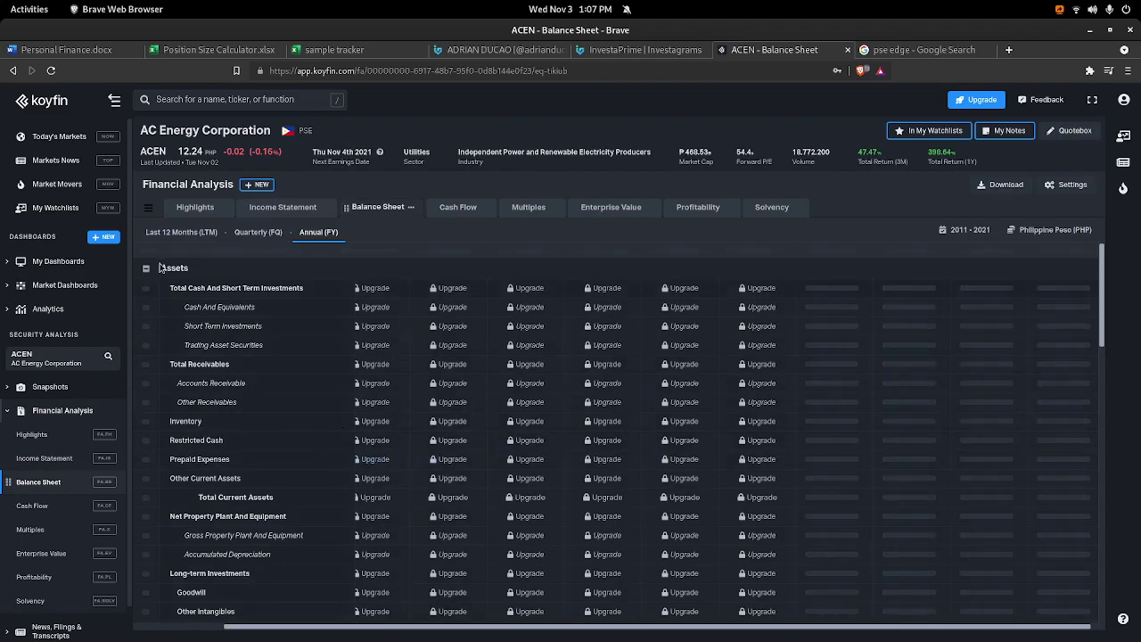
scroll(254, 428, "down", 6)
scroll(254, 427, "down", 5)
scroll(428, 557, "up", 5)
scroll(406, 549, "up", 5)
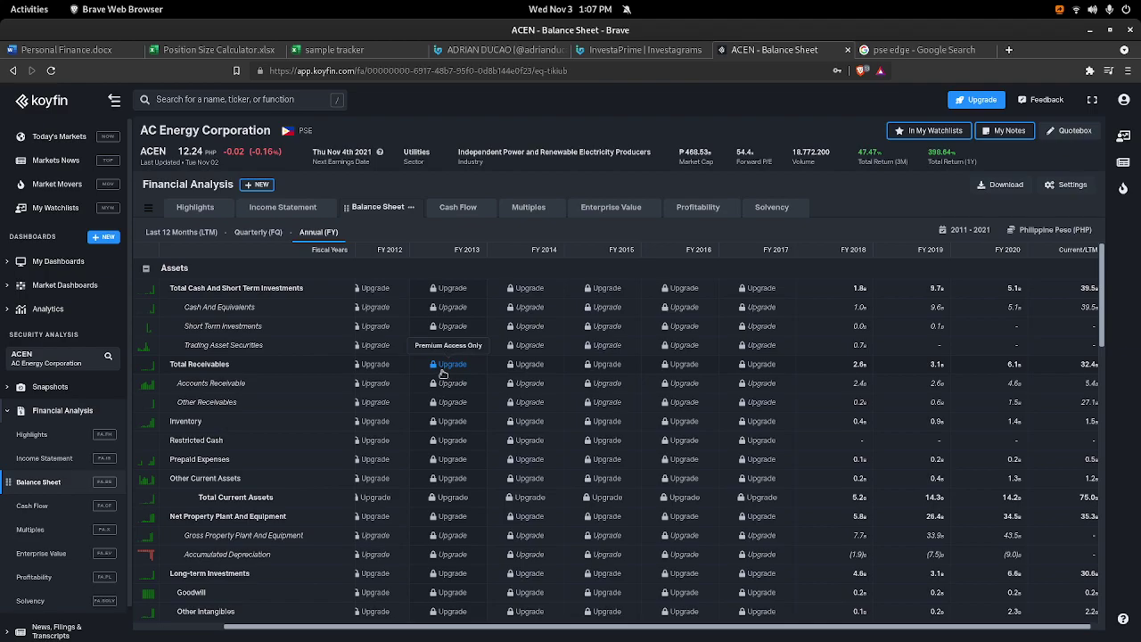
Review ACEN's annual cash flow statement through the financing section, and open its valuation Multiples.
left_click(32, 506)
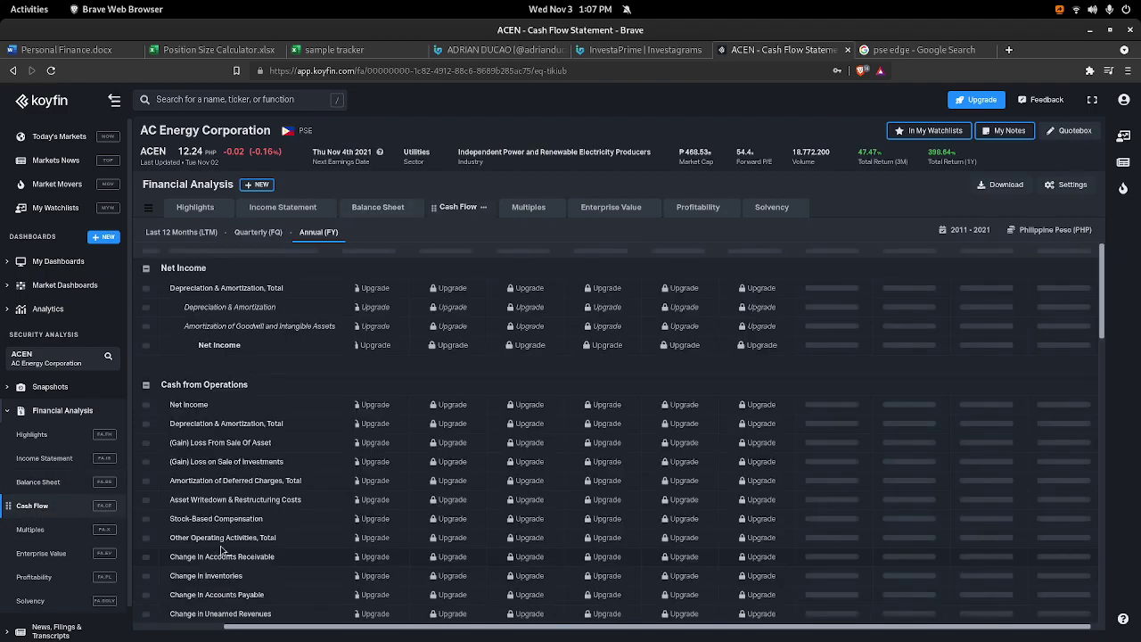
scroll(267, 526, "down", 3)
scroll(287, 511, "up", 3)
scroll(287, 510, "down", 4)
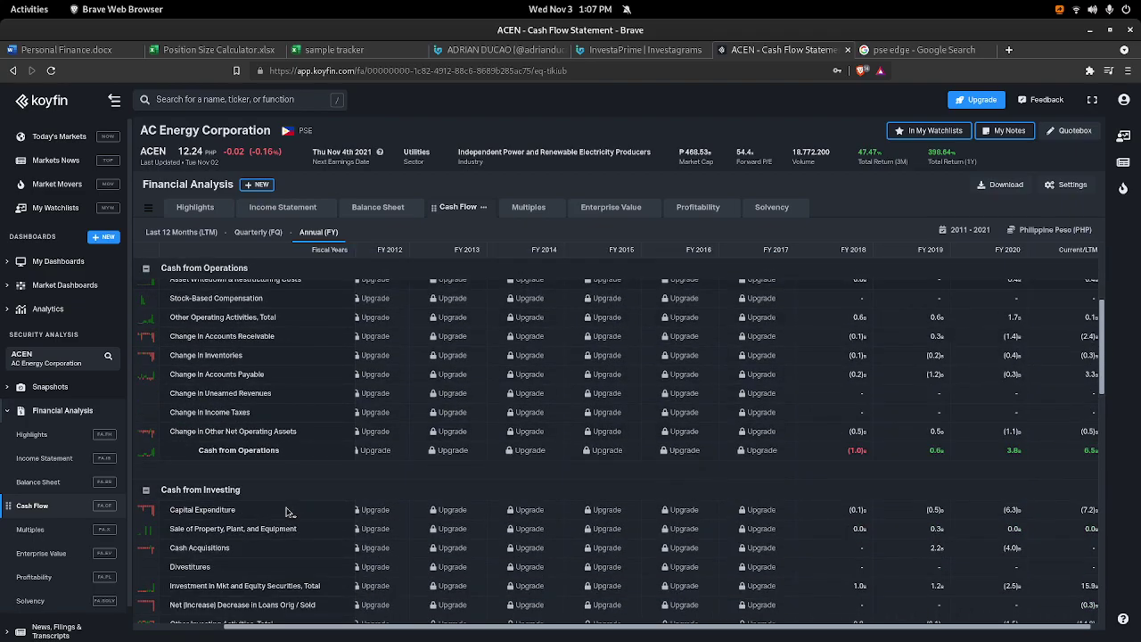
scroll(268, 505, "down", 4)
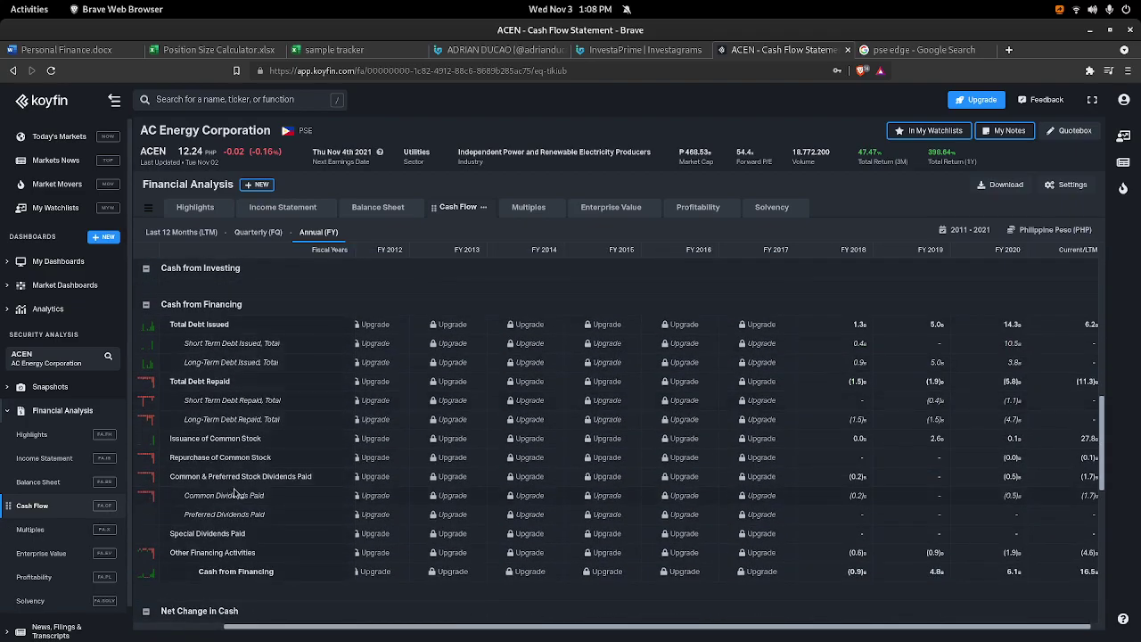
scroll(236, 492, "up", 5)
scroll(232, 466, "up", 3)
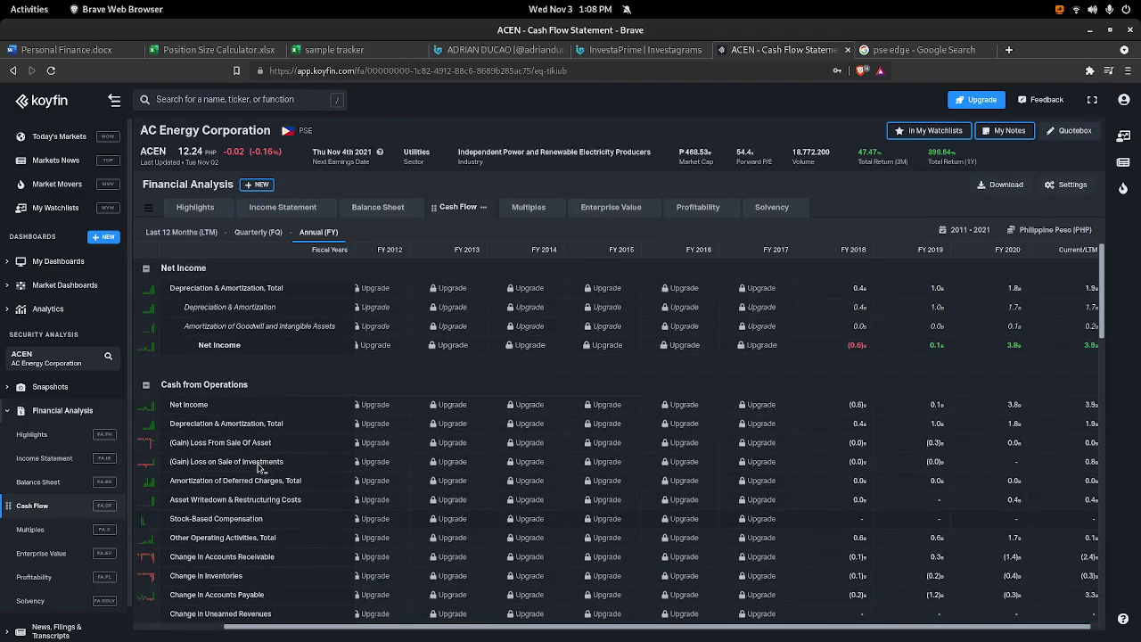
scroll(55, 523, "down", 1)
left_click(54, 505)
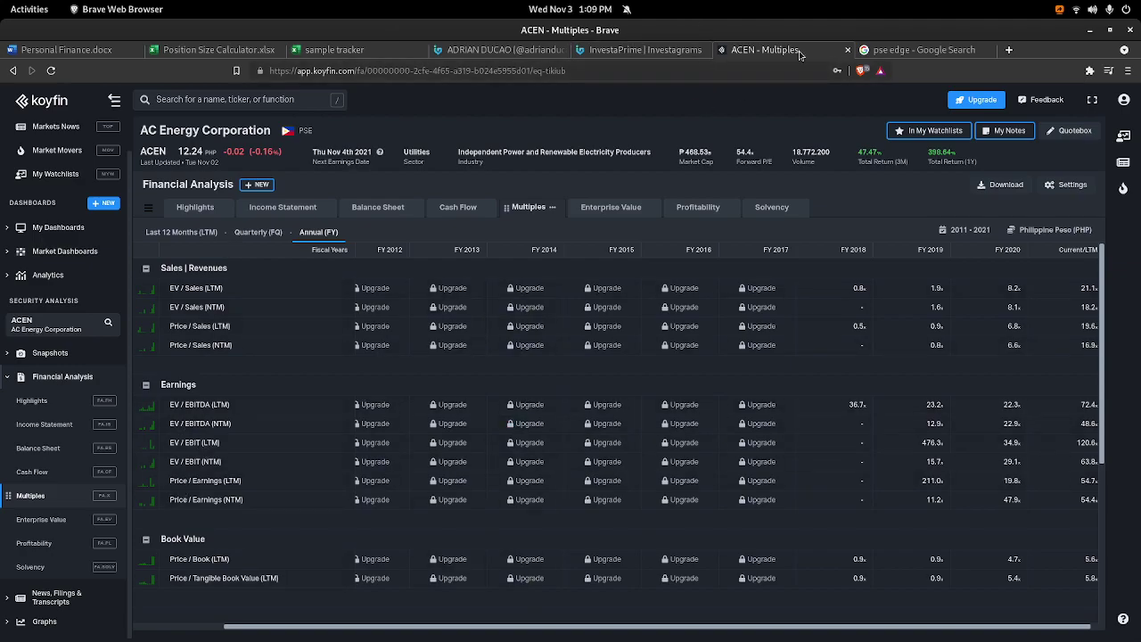
Switch to the Personal Finance.docx outline in Word and highlight the Position Size Calculator and Risk Management entries, leaving neither selected.
left_click(67, 50)
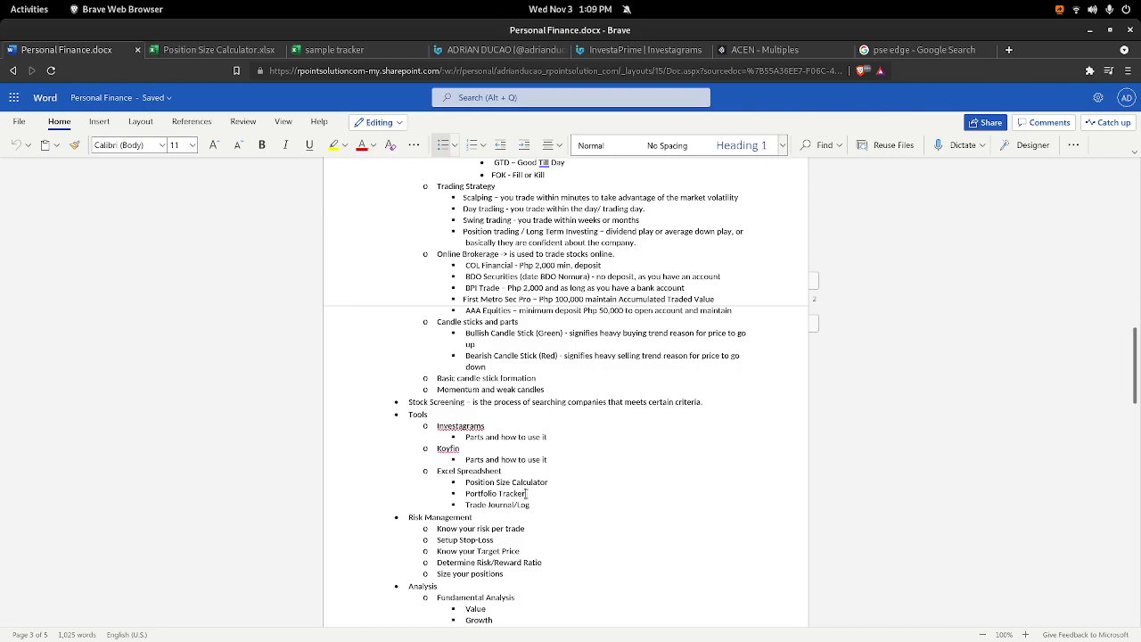
mouse_move(1, 1)
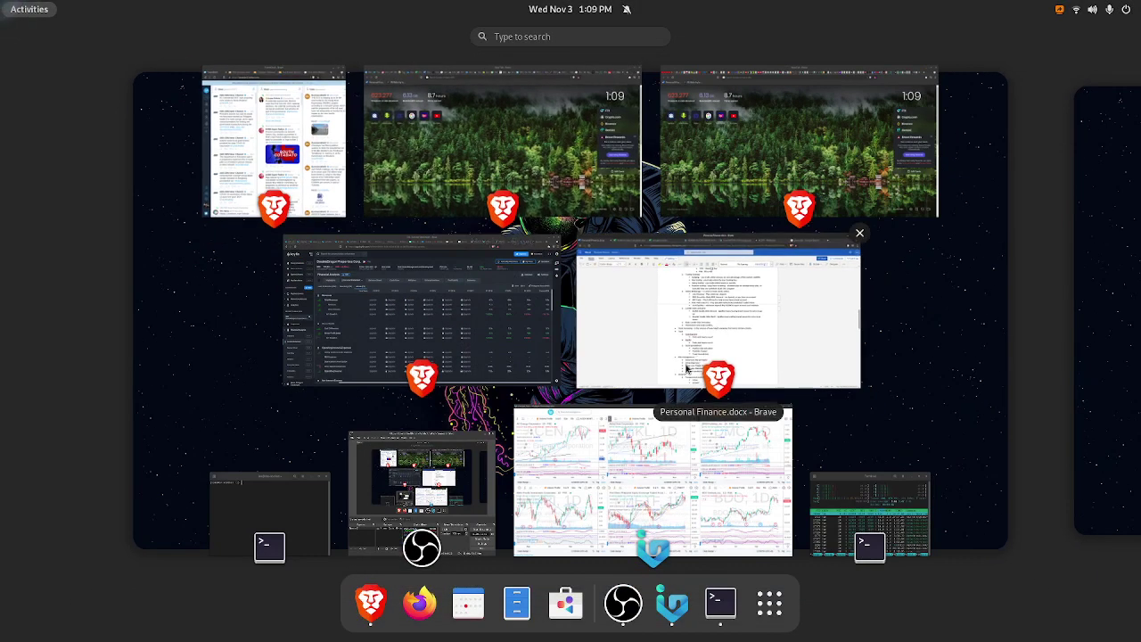
left_click(691, 363)
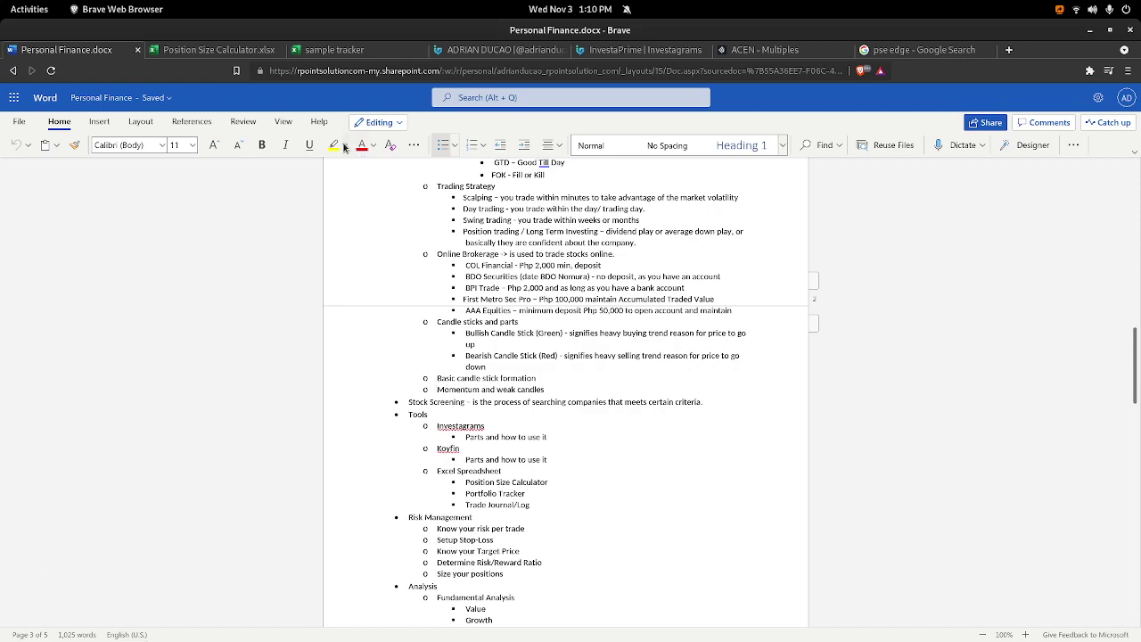
scroll(498, 542, "down", 1)
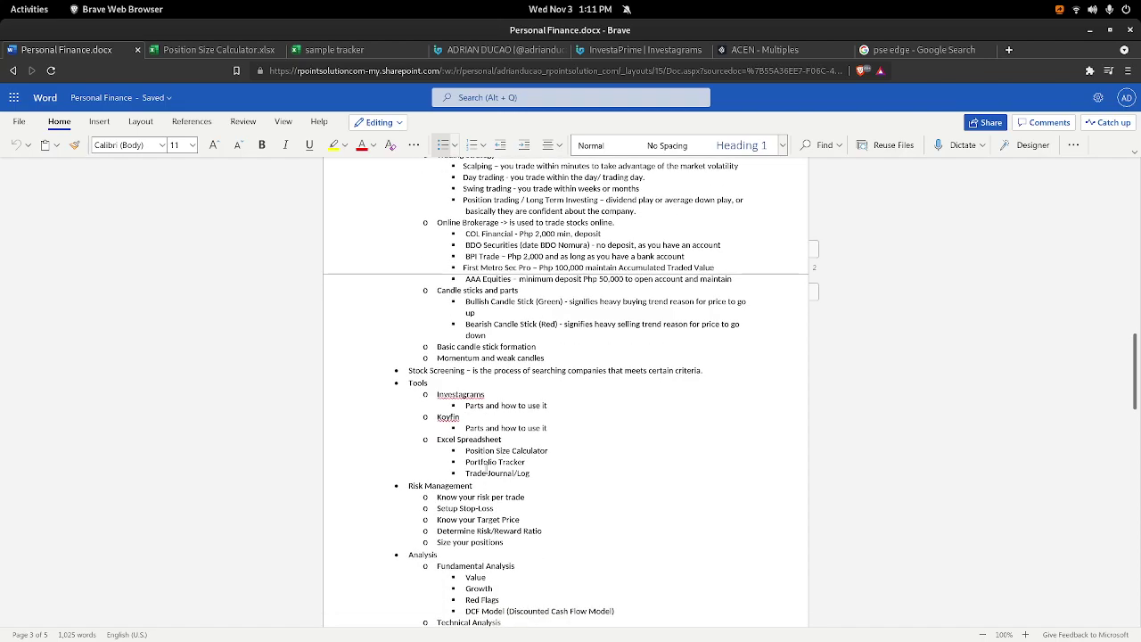
left_click_drag(465, 450, 551, 451)
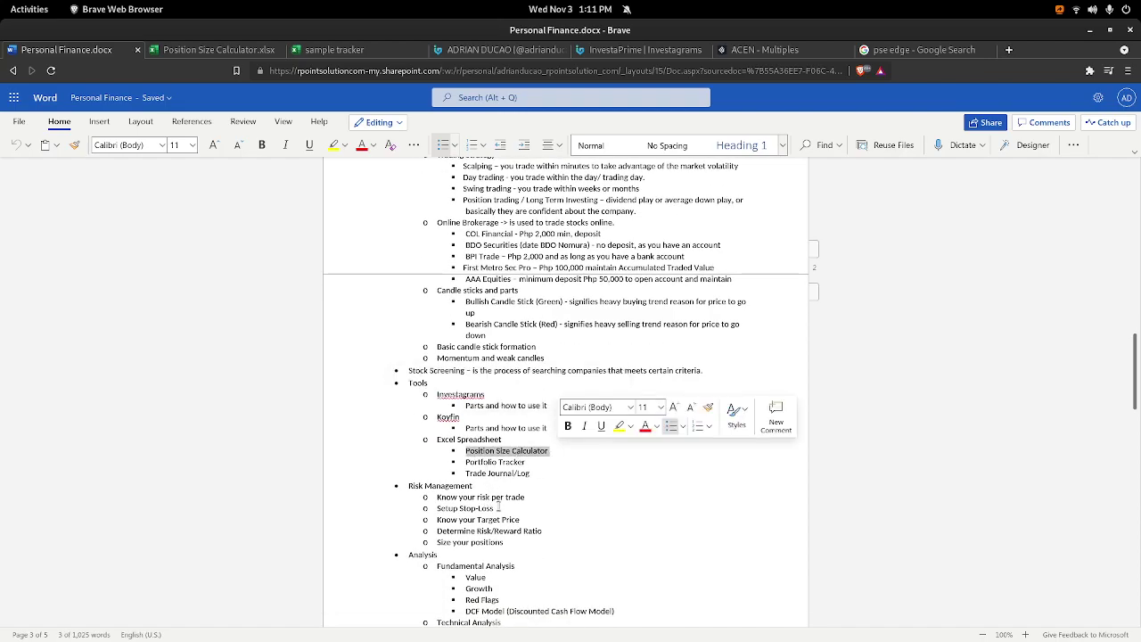
left_click_drag(481, 490, 403, 487)
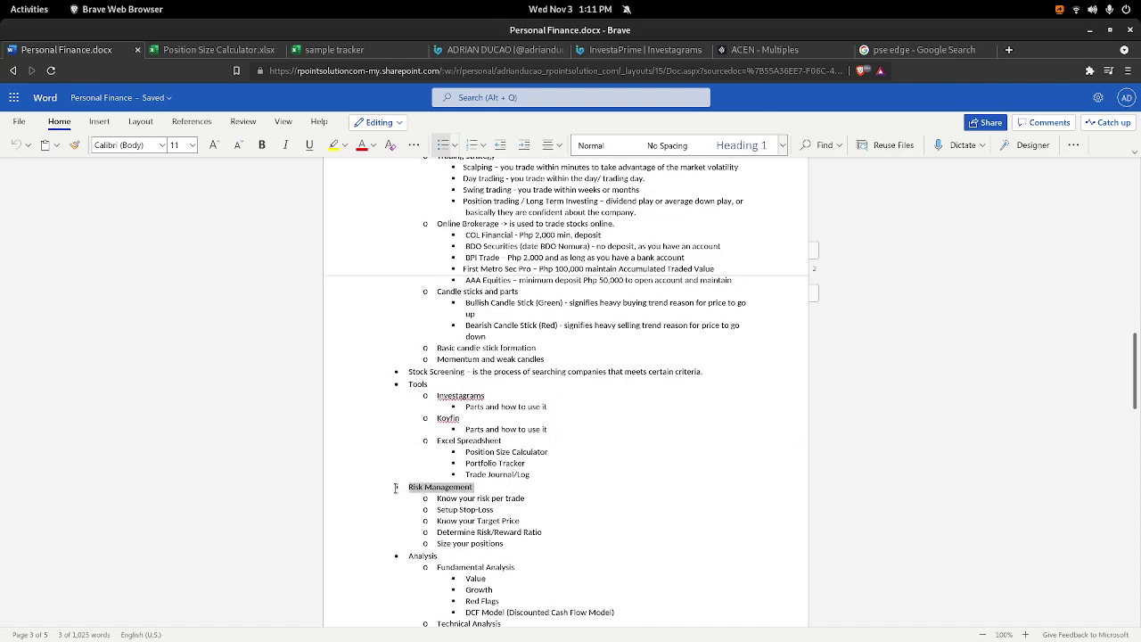
left_click(659, 388)
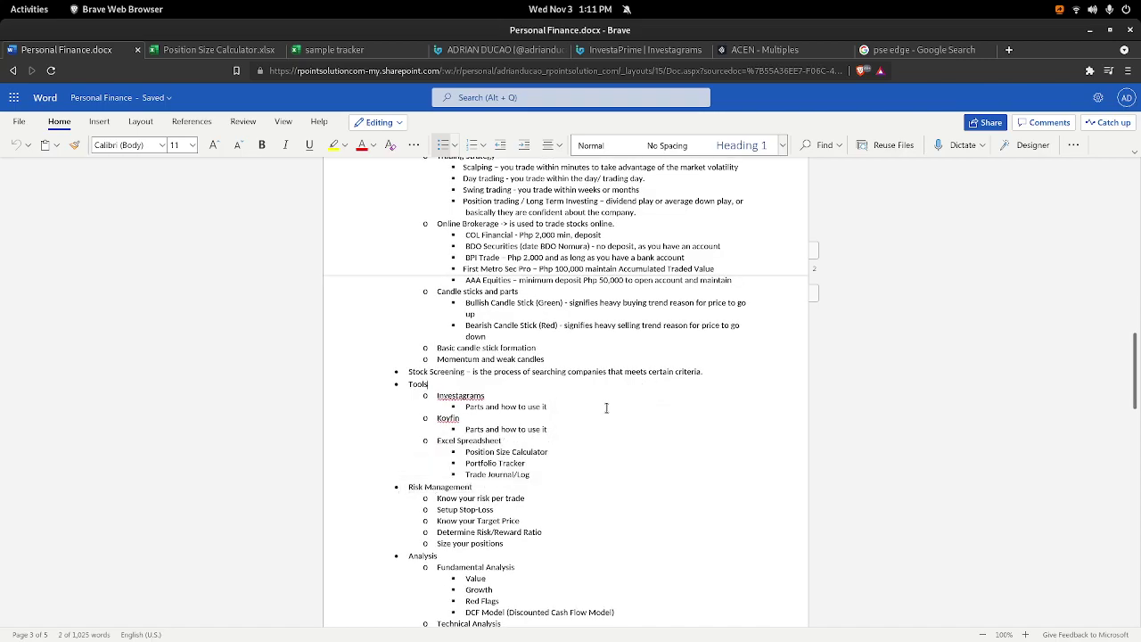
Switch to Position Size Calculator.xlsx in Excel and point out the Capital, %Target Price and %Stop-Loss input cells.
left_click(225, 52)
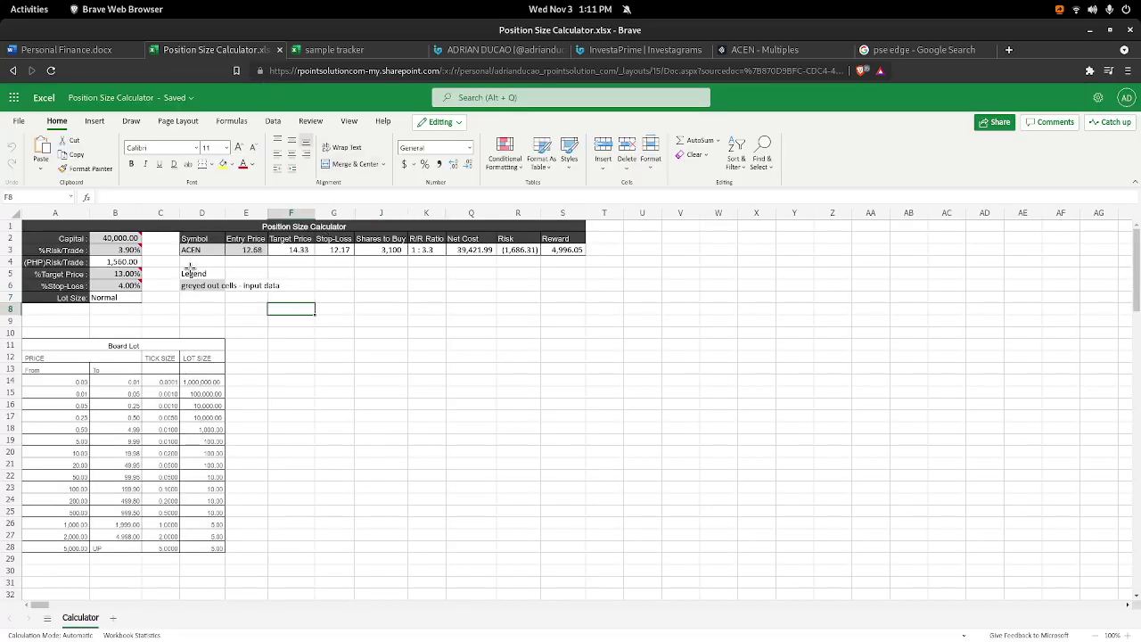
left_click(138, 238)
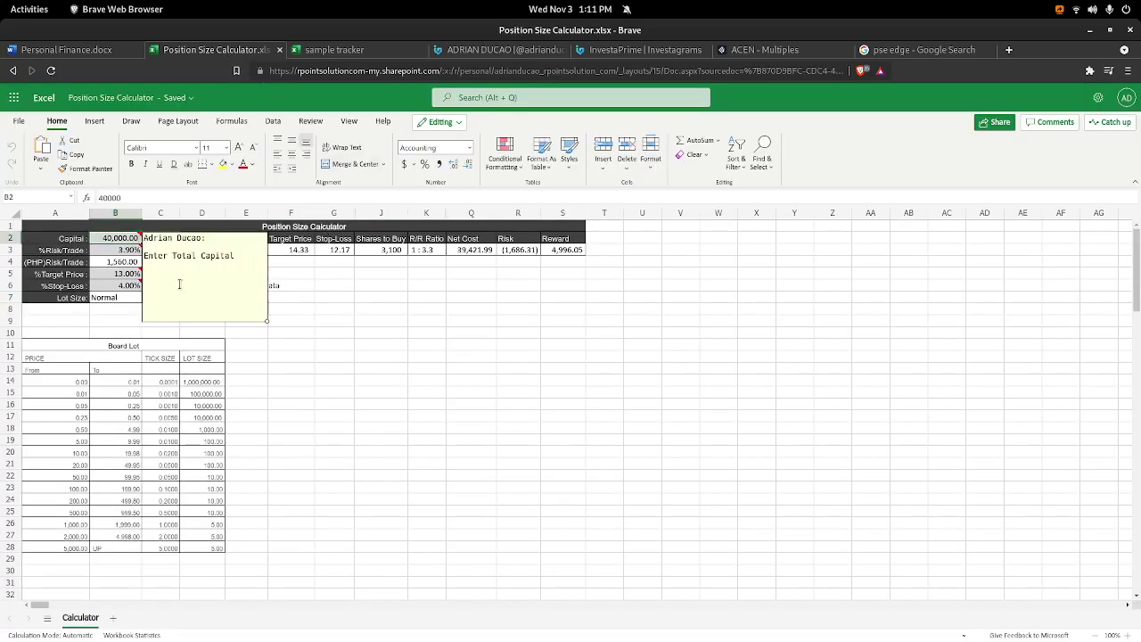
left_click(335, 307)
left_click(96, 238)
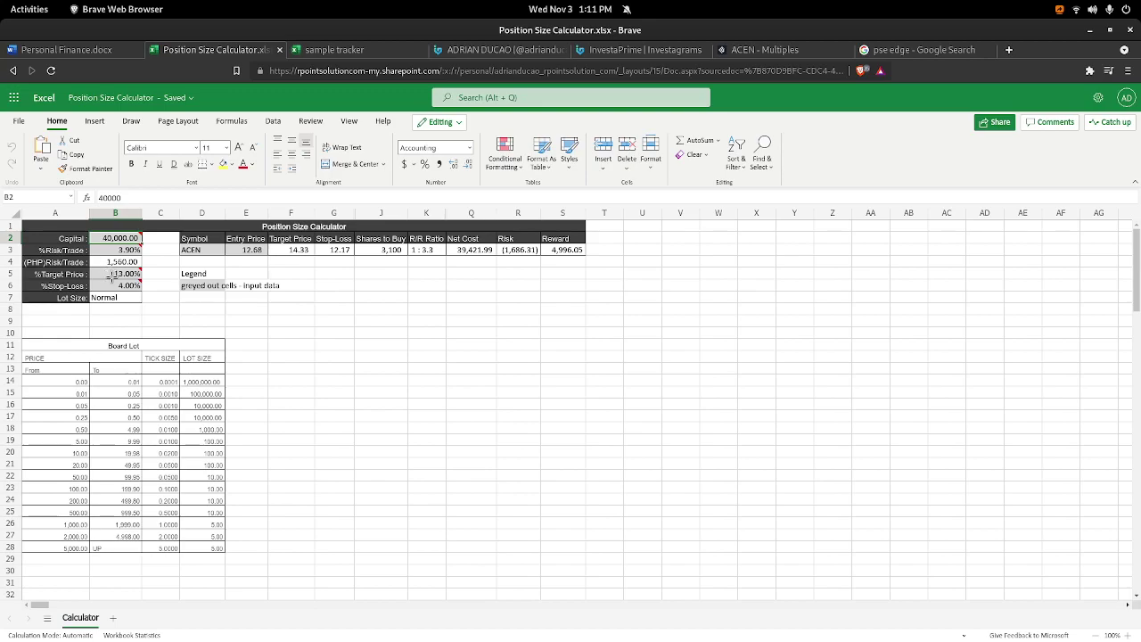
left_click(110, 276)
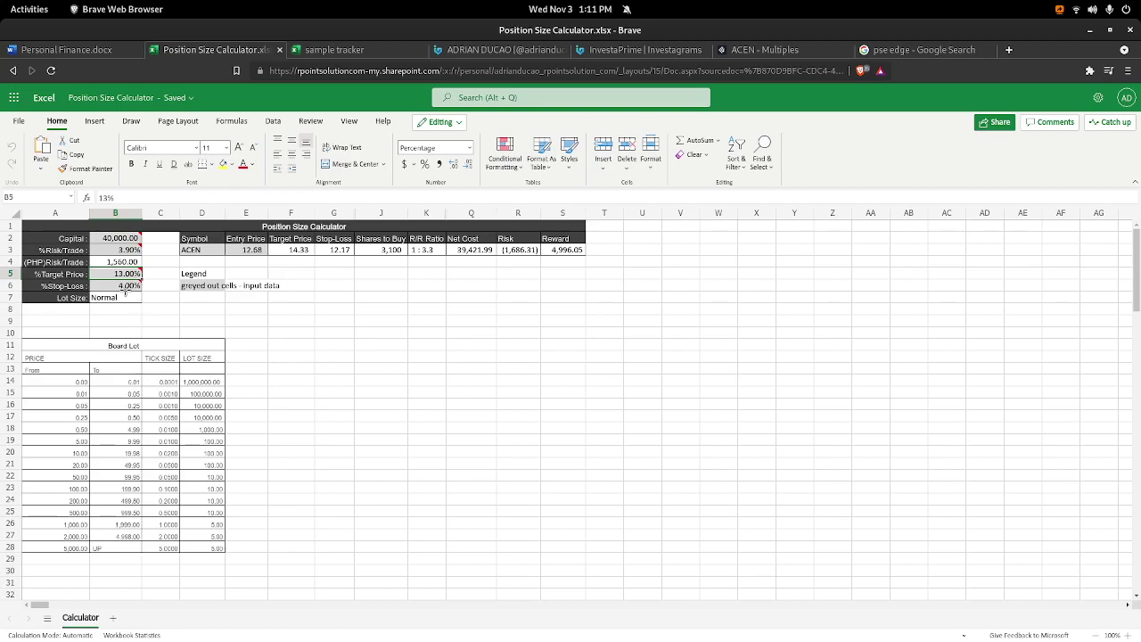
left_click(126, 287)
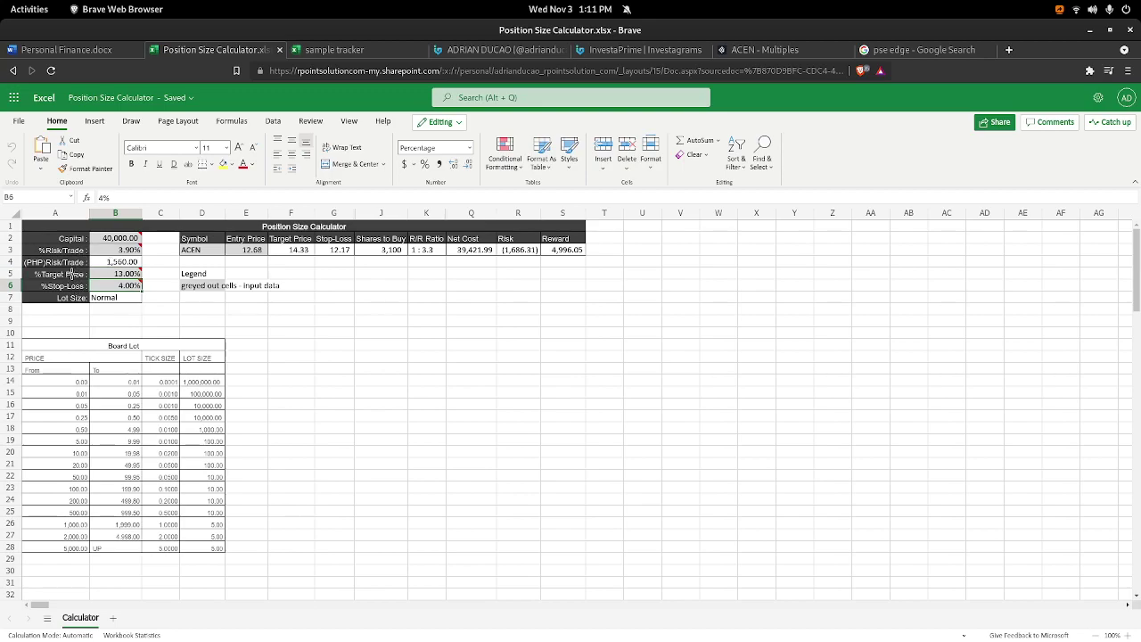
Check the Position Size Calculator entry in the Personal Finance.docx outline in Word, and return to Position Size Calculator.xlsx in Excel.
left_click(68, 277)
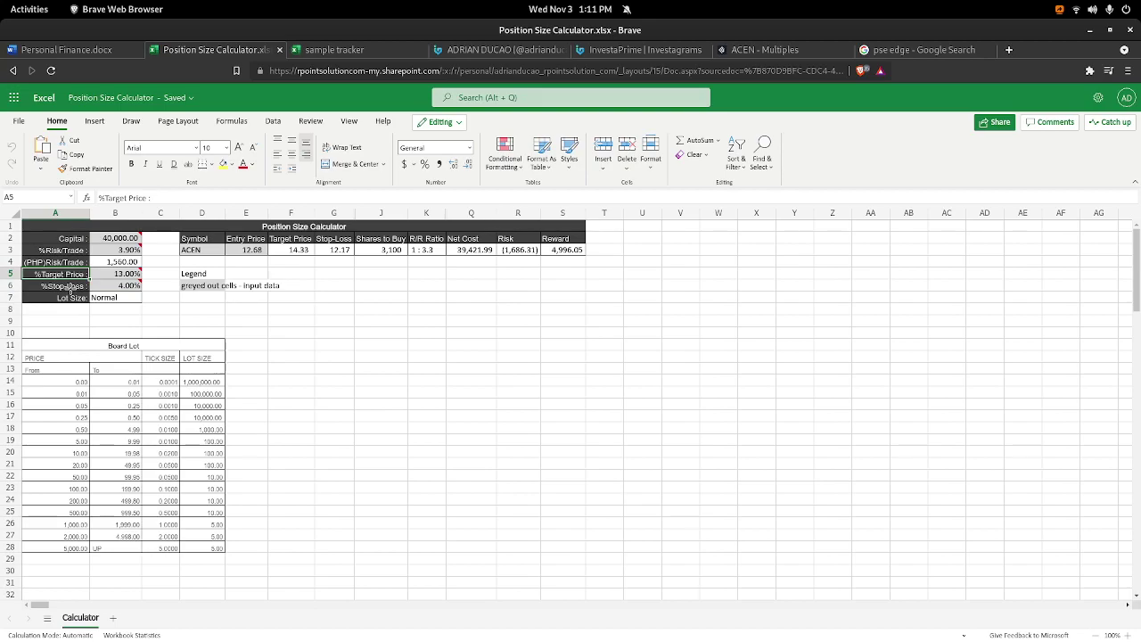
left_click(65, 53)
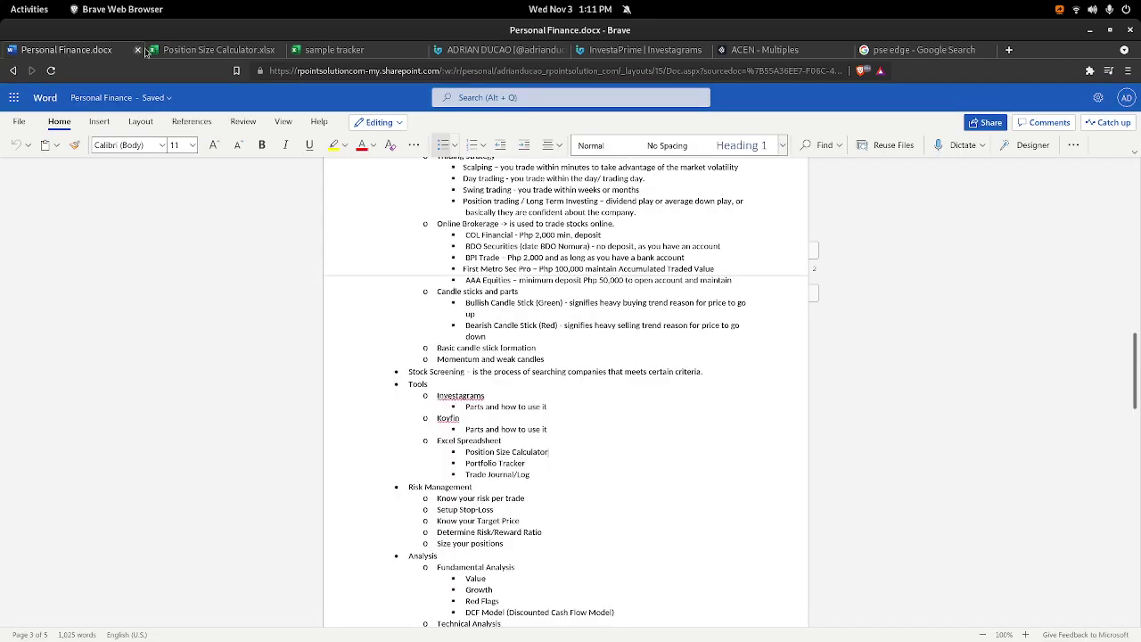
left_click(169, 54)
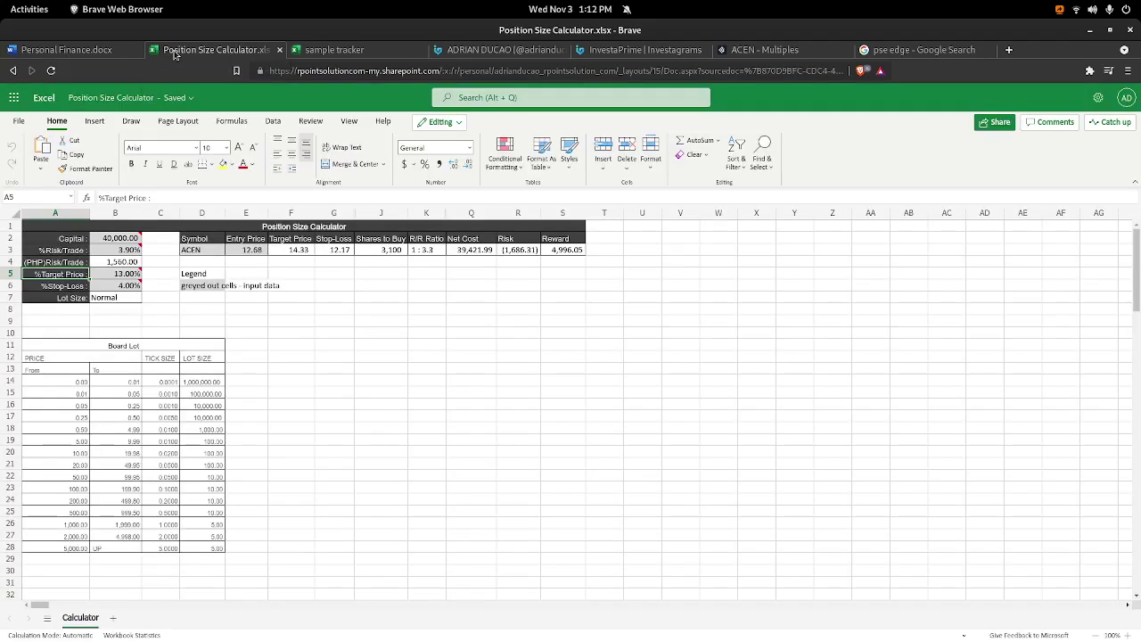
Highlight the values from Capital down to Lot Size and the whole Board Lot table, leaving neither selected.
left_click(231, 331)
left_click_drag(98, 237, 123, 308)
left_click(293, 386)
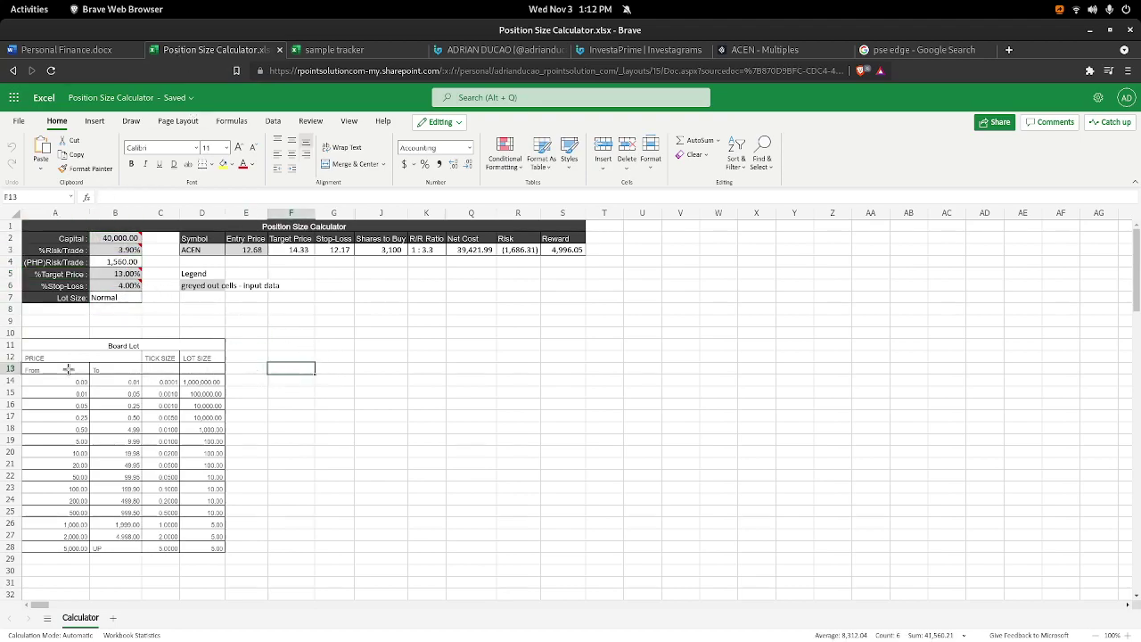
left_click_drag(27, 347, 183, 547)
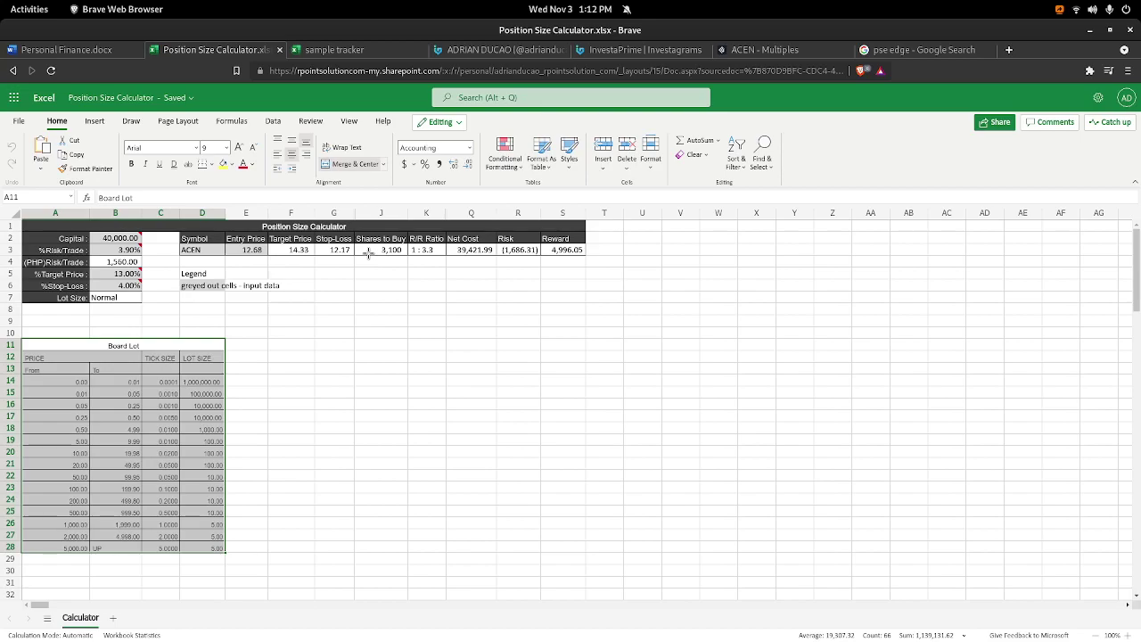
left_click(237, 355)
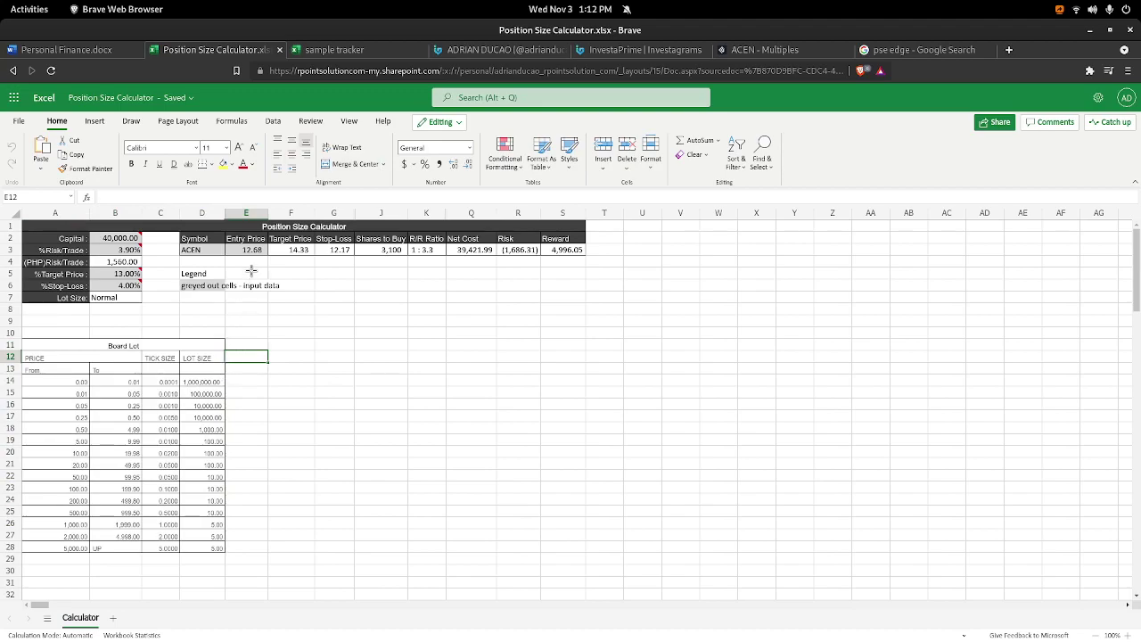
Point out ACEN's Symbol and Entry Price cells and inspect the Target Price and Stop-Loss formulas.
left_click(215, 254)
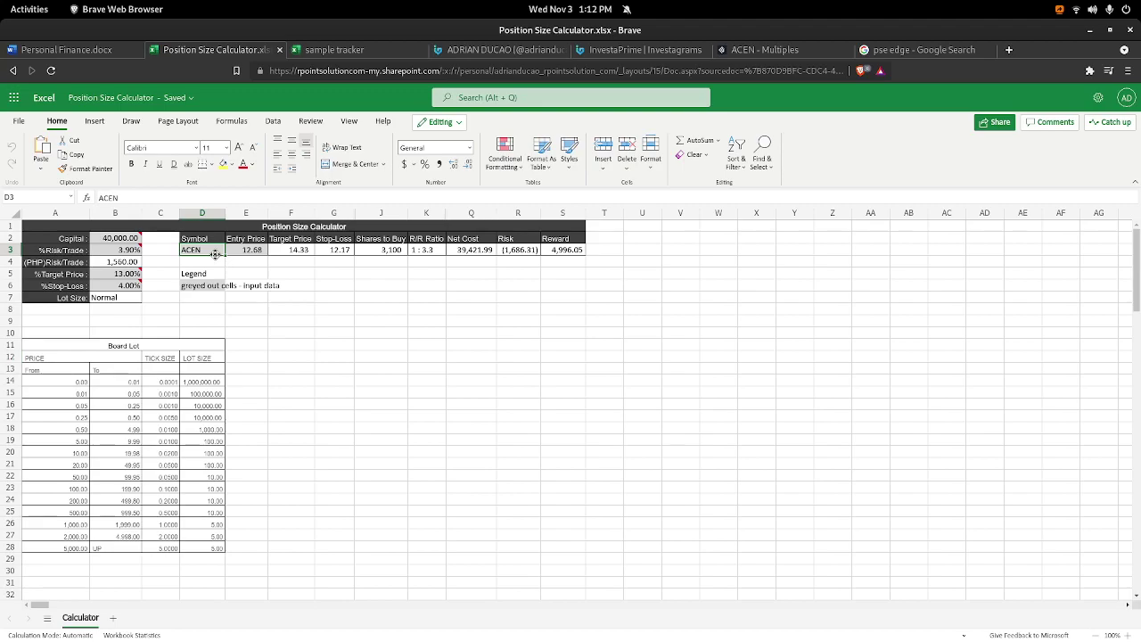
left_click(254, 251)
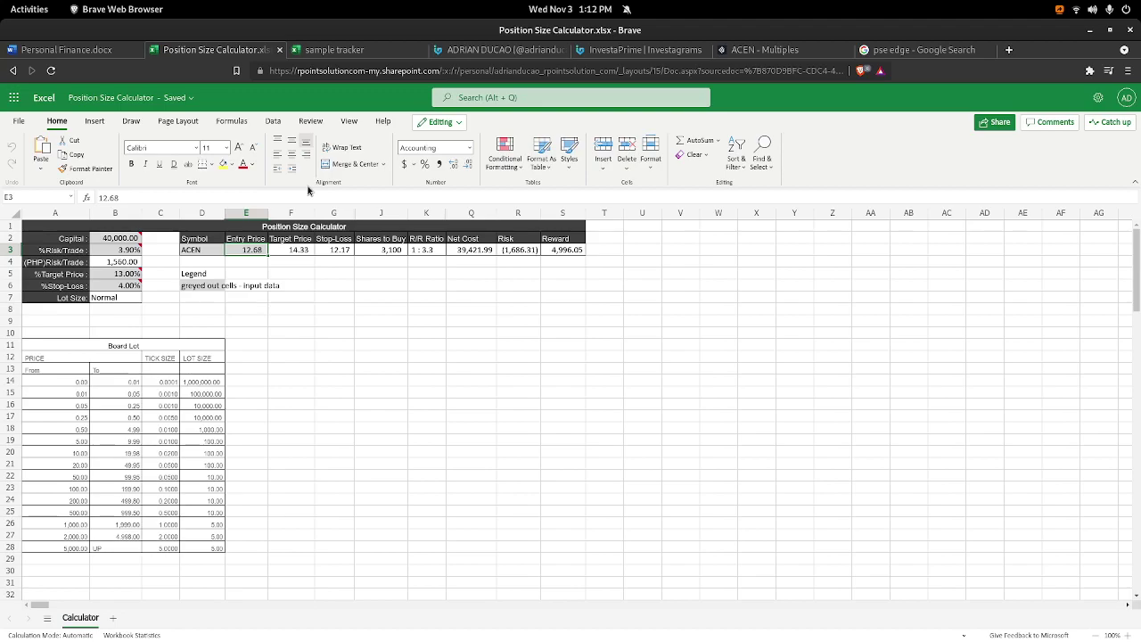
left_click(211, 249)
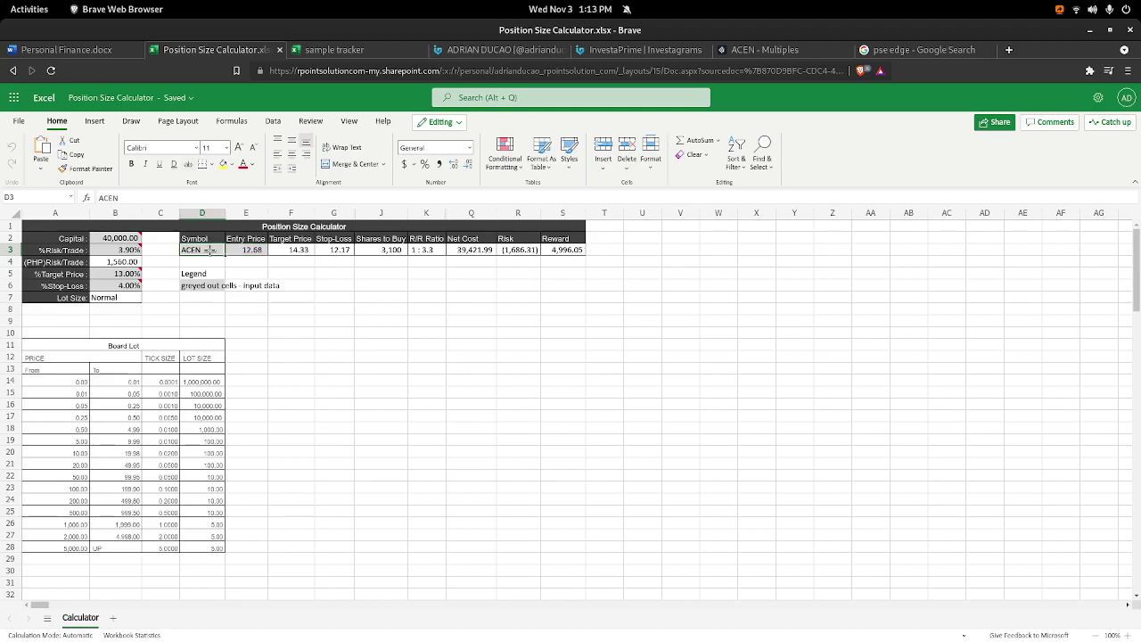
left_click(279, 251)
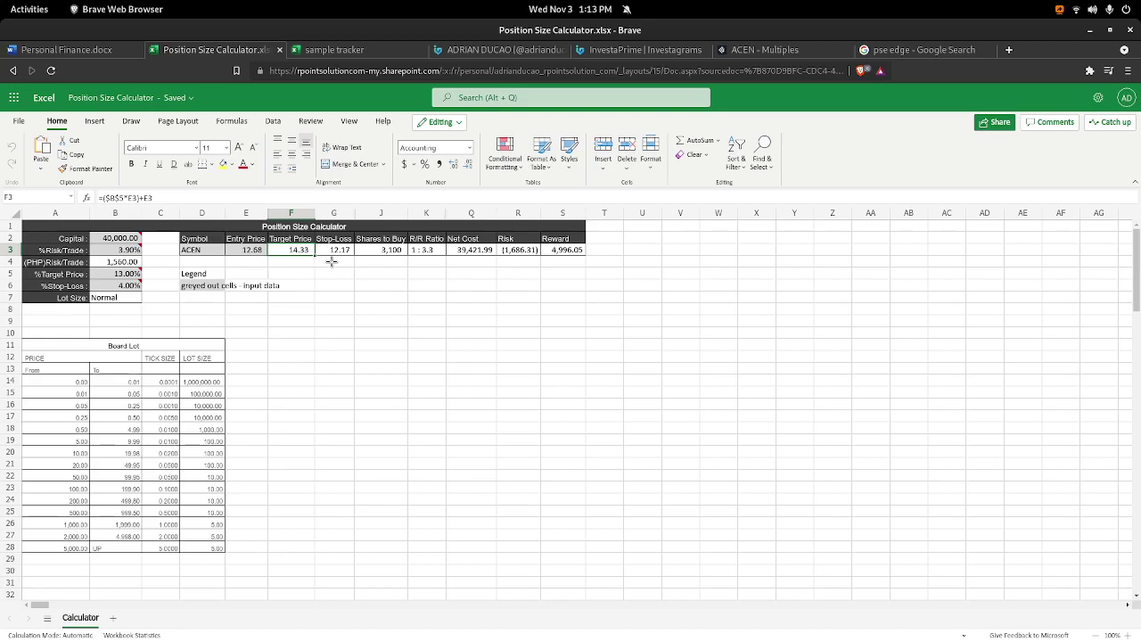
left_click(332, 248)
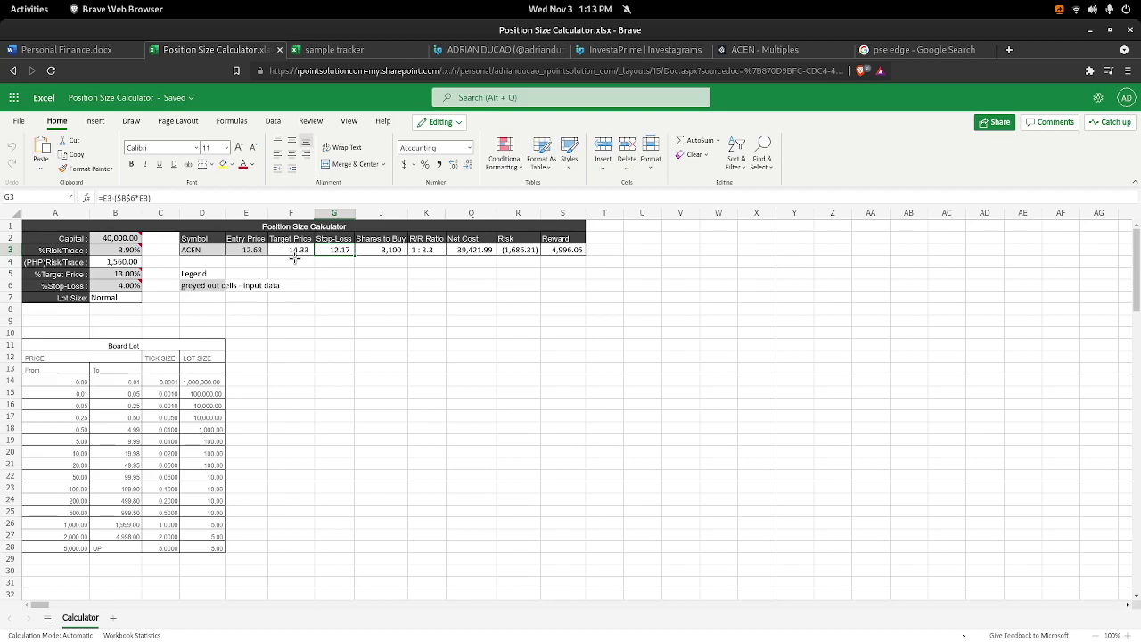
Compare the %Stop-Loss input with ACEN's Stop-Loss formula and read the comment attached to the %Stop-Loss cell.
left_click(120, 285)
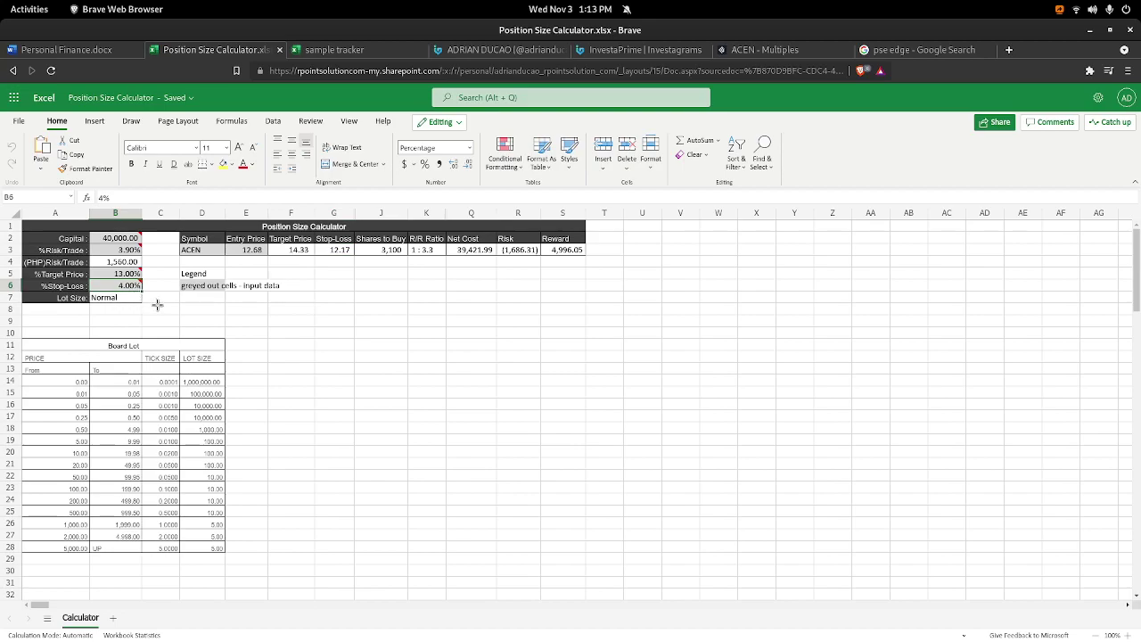
left_click(342, 256)
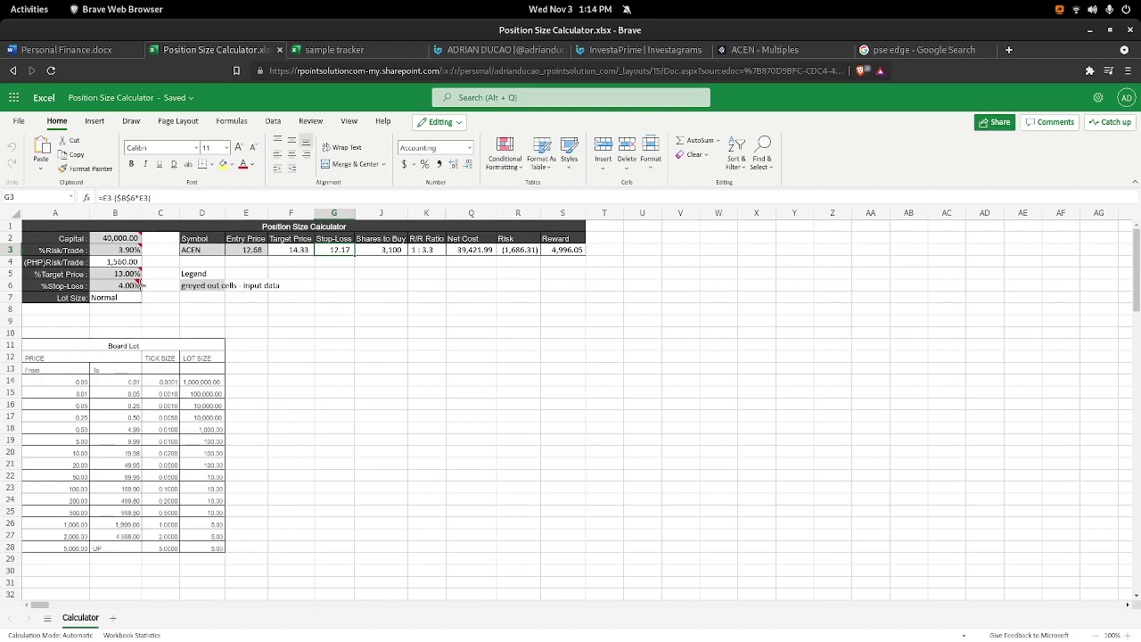
mouse_move(141, 285)
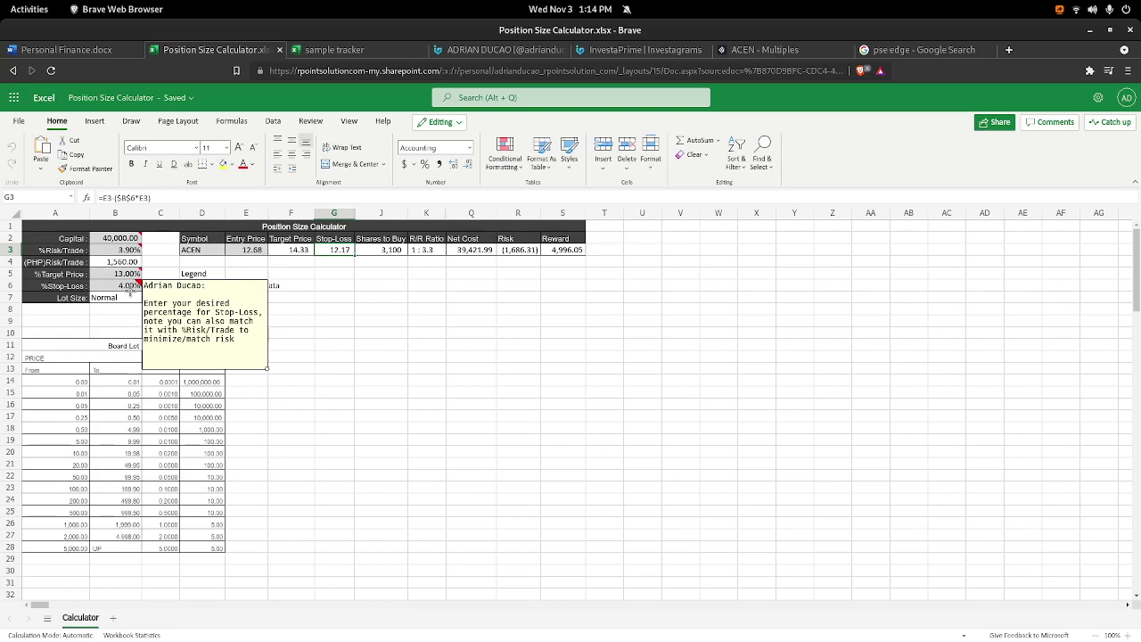
left_click(130, 288)
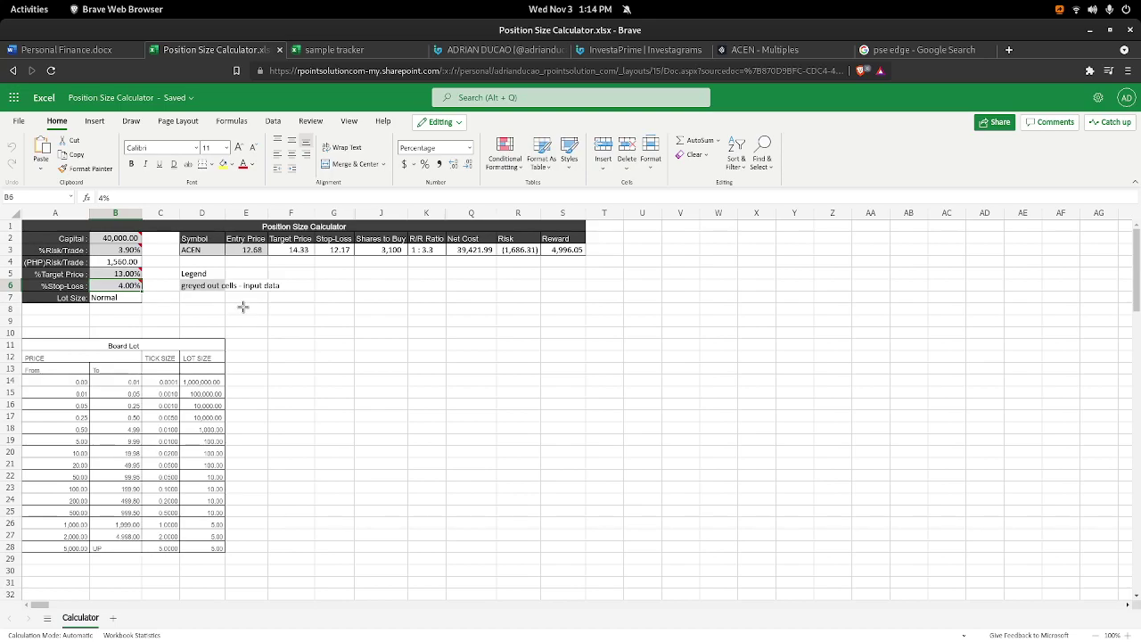
Inspect the Shares to Buy and R/R Ratio formulas for the ACEN trade.
left_click(391, 253)
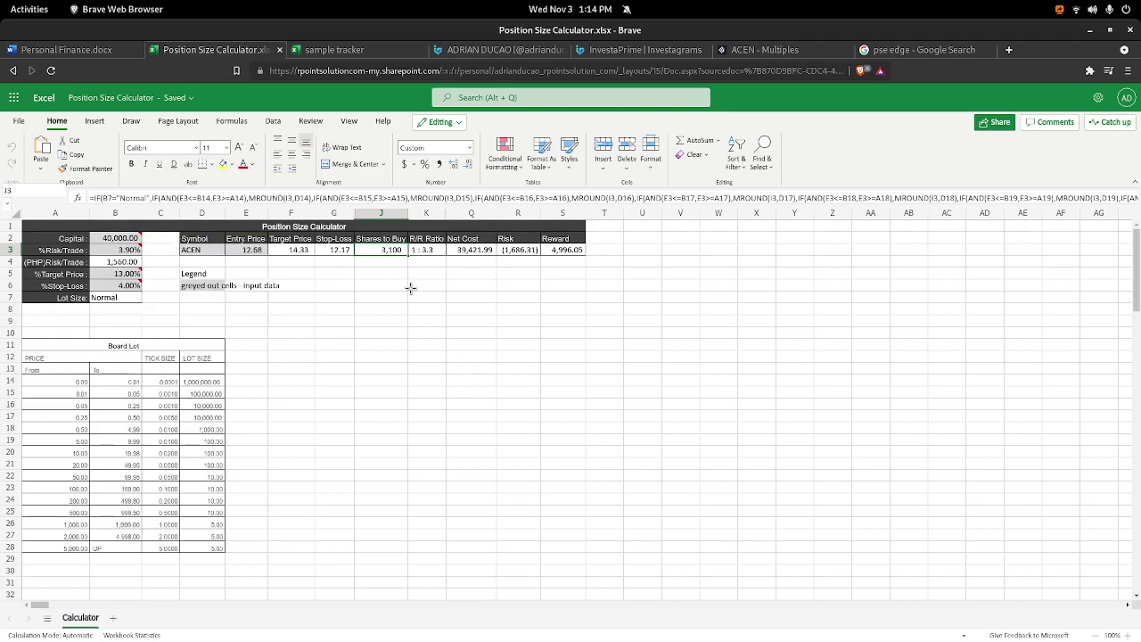
left_click(383, 260)
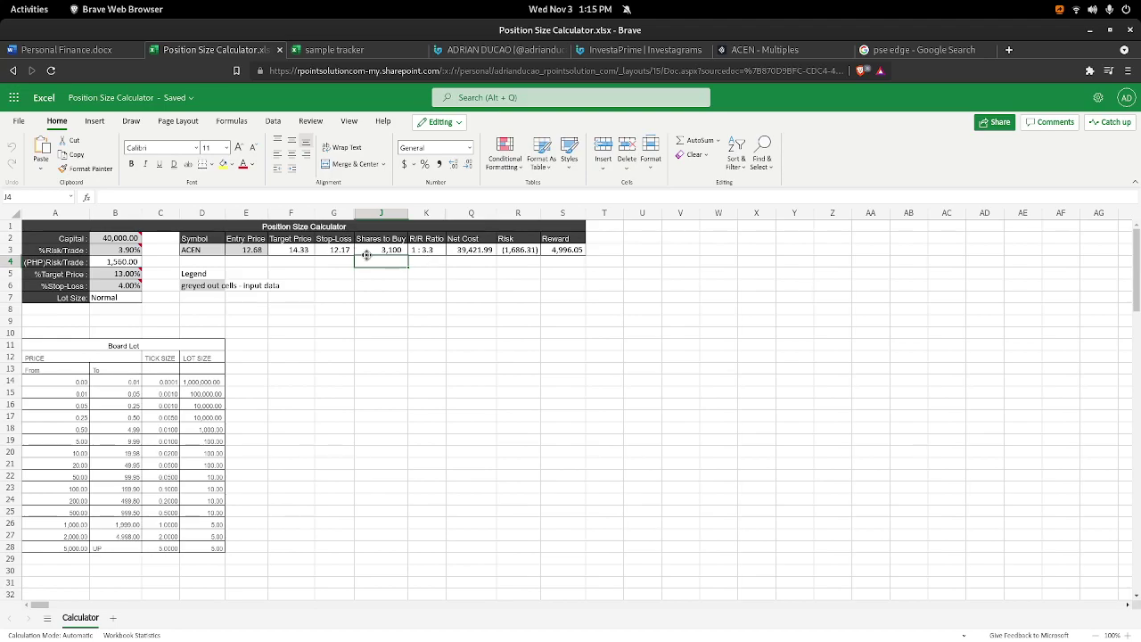
left_click(405, 251)
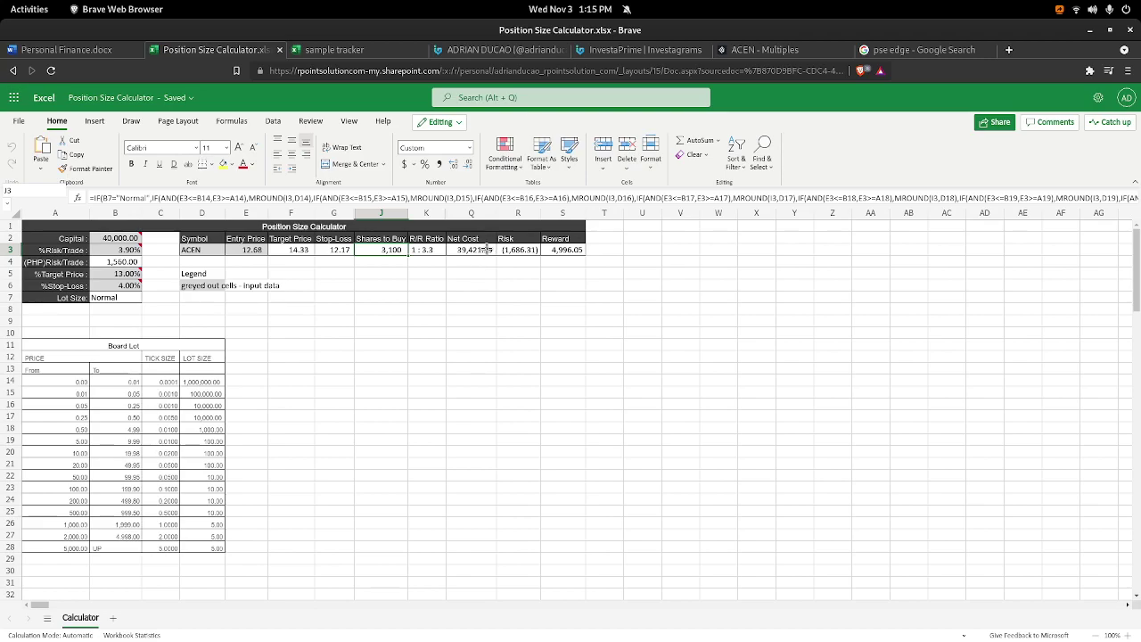
left_click(433, 250)
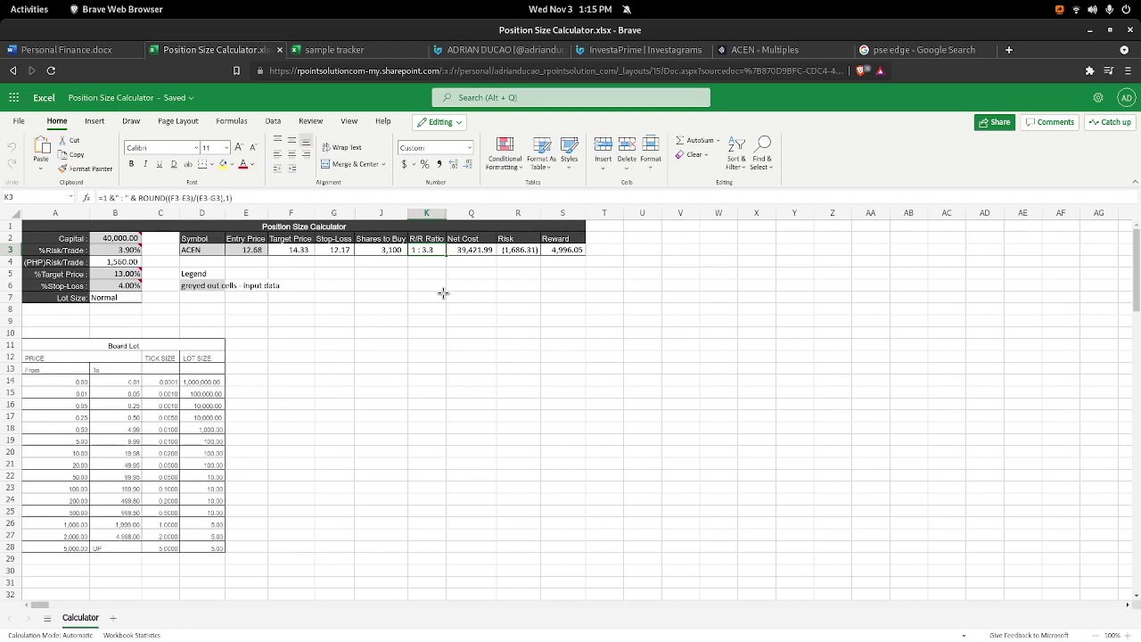
left_click(198, 264)
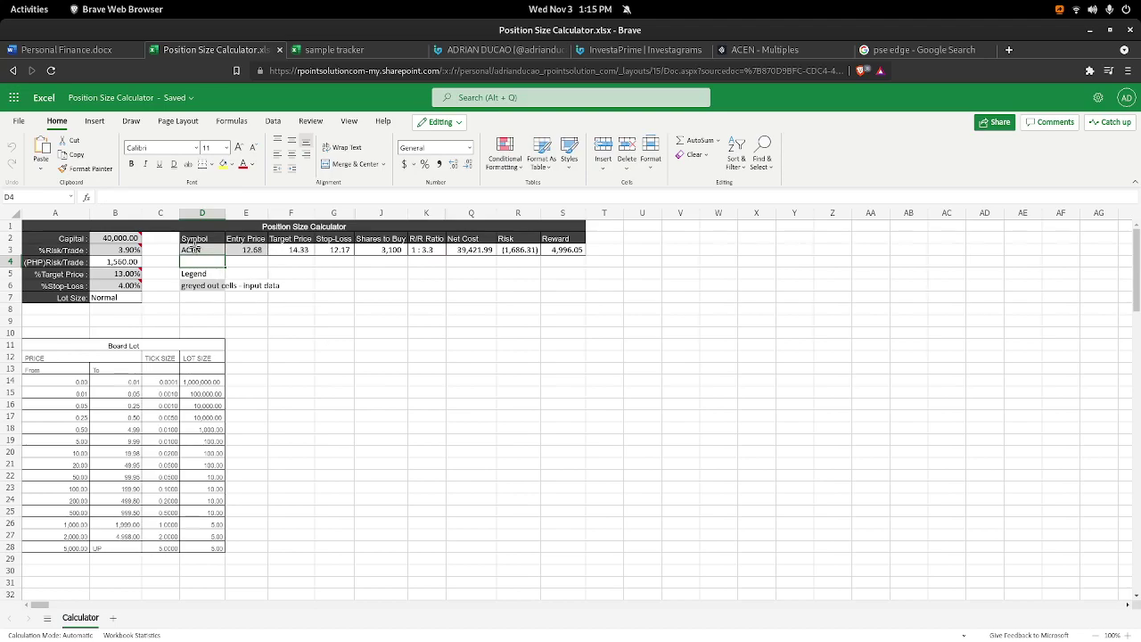
left_click(198, 250)
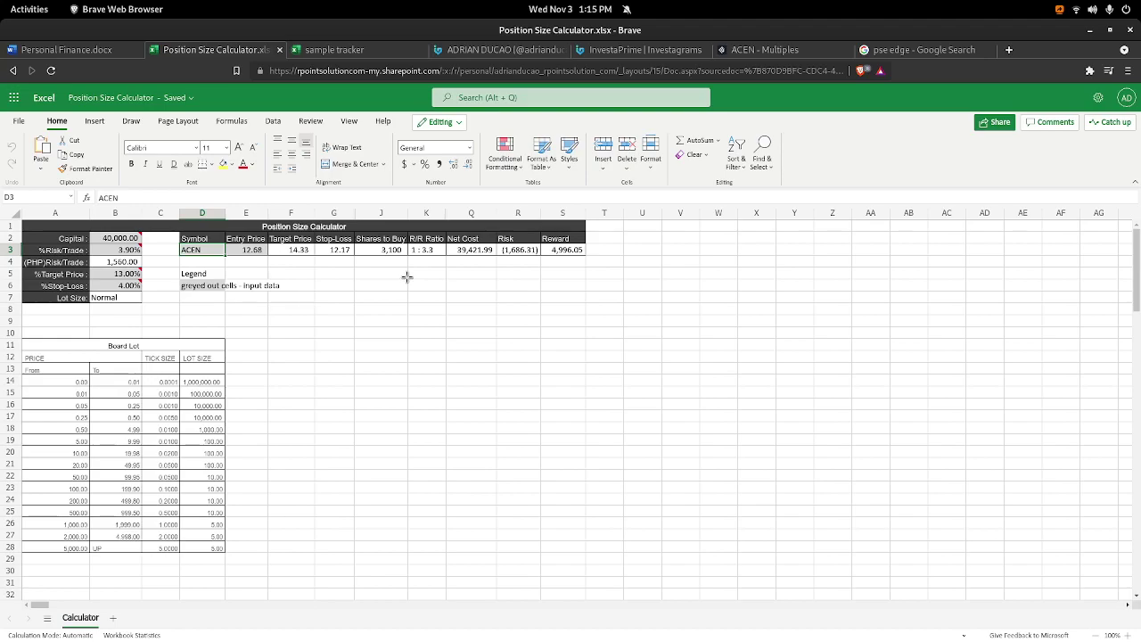
left_click(381, 252)
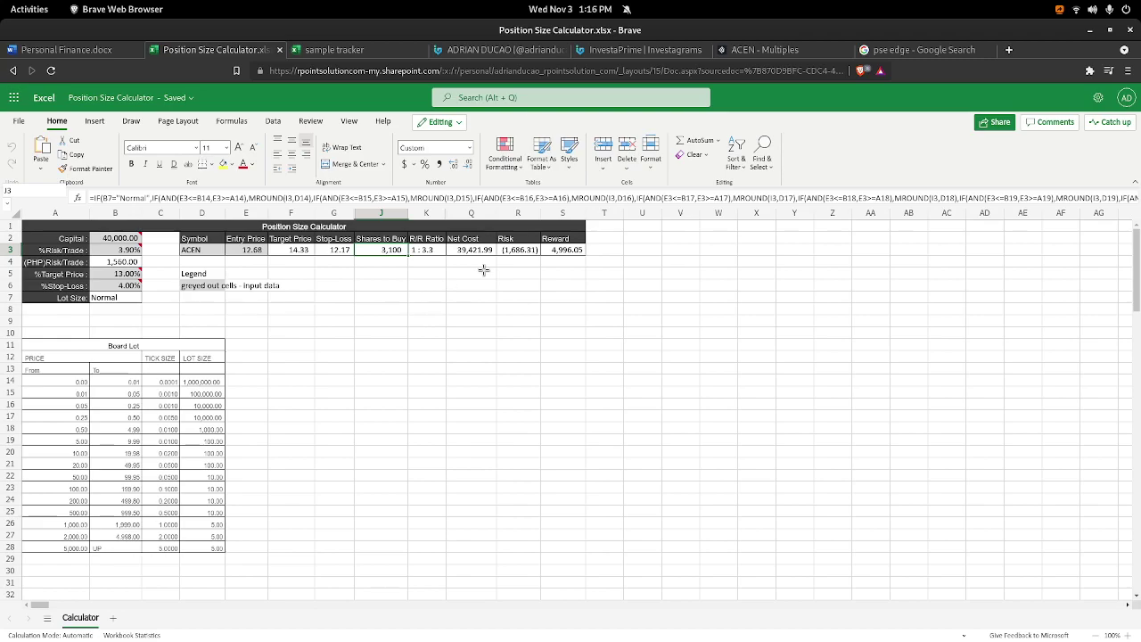
Examine ACEN's Risk, Reward and Net Cost formulas.
left_click(514, 251)
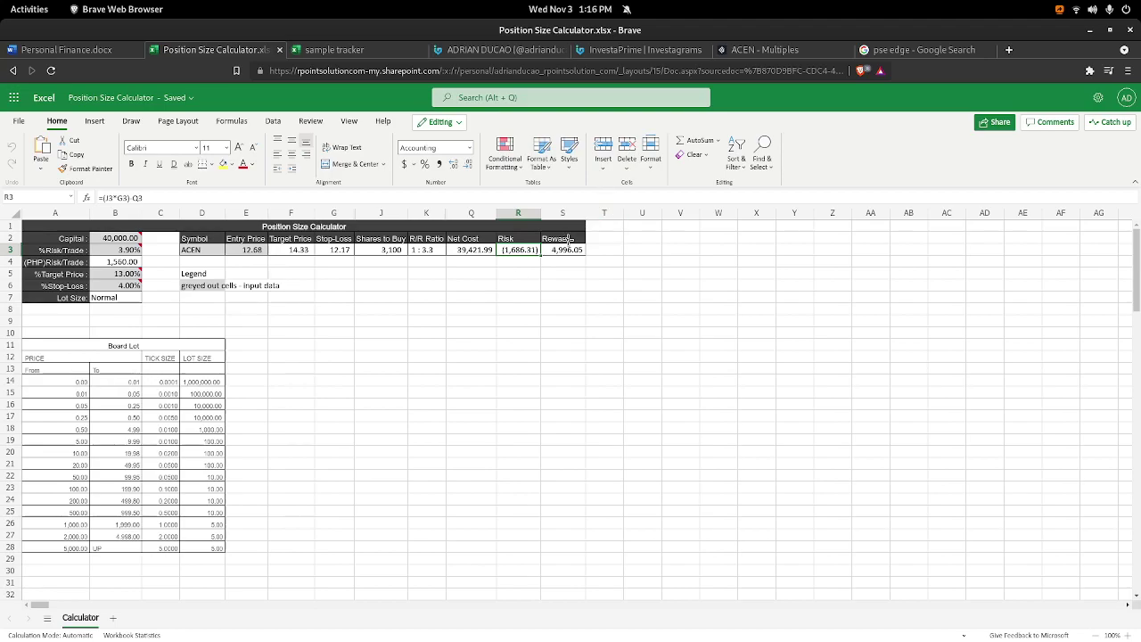
left_click(564, 250)
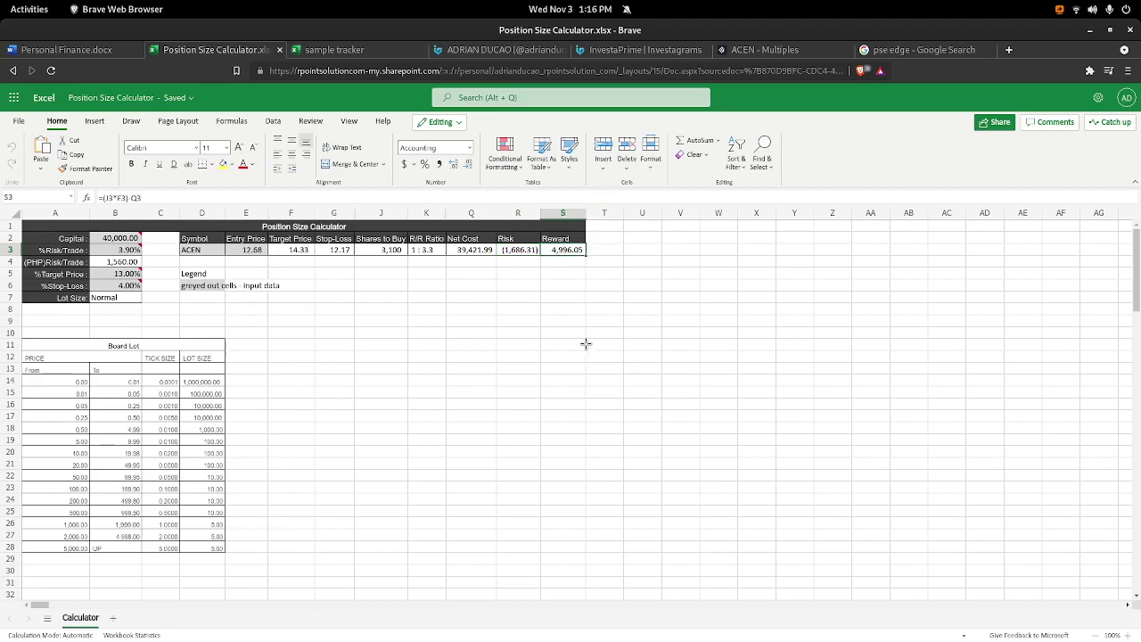
left_click(482, 251)
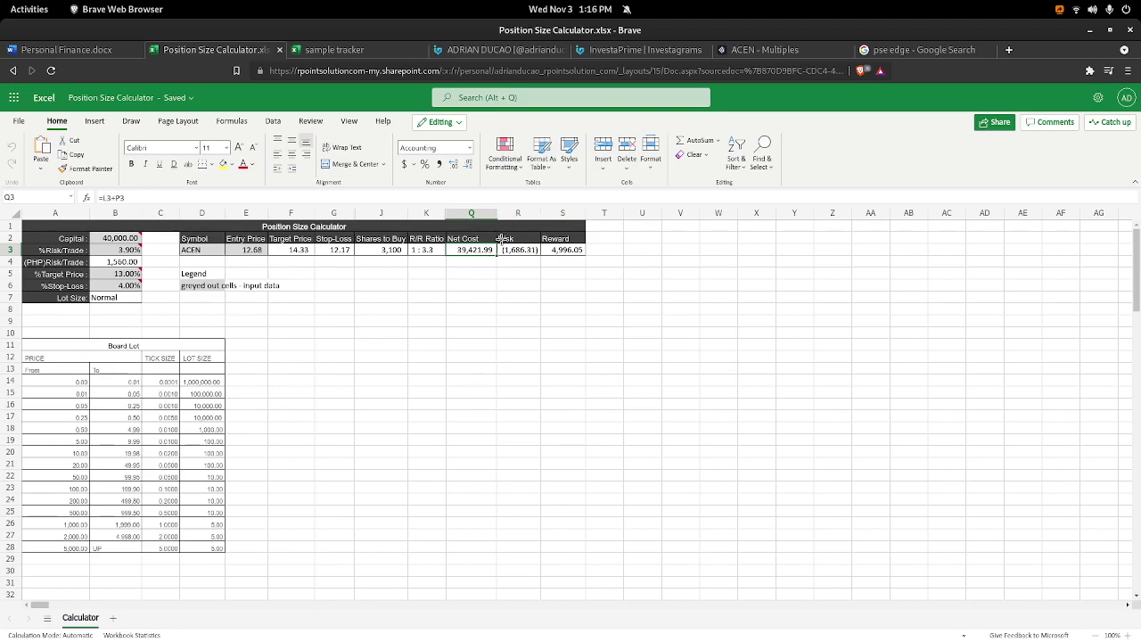
Unhide all hidden columns across the entire Calculator sheet and clear the selection.
left_click(14, 214)
right_click(15, 215)
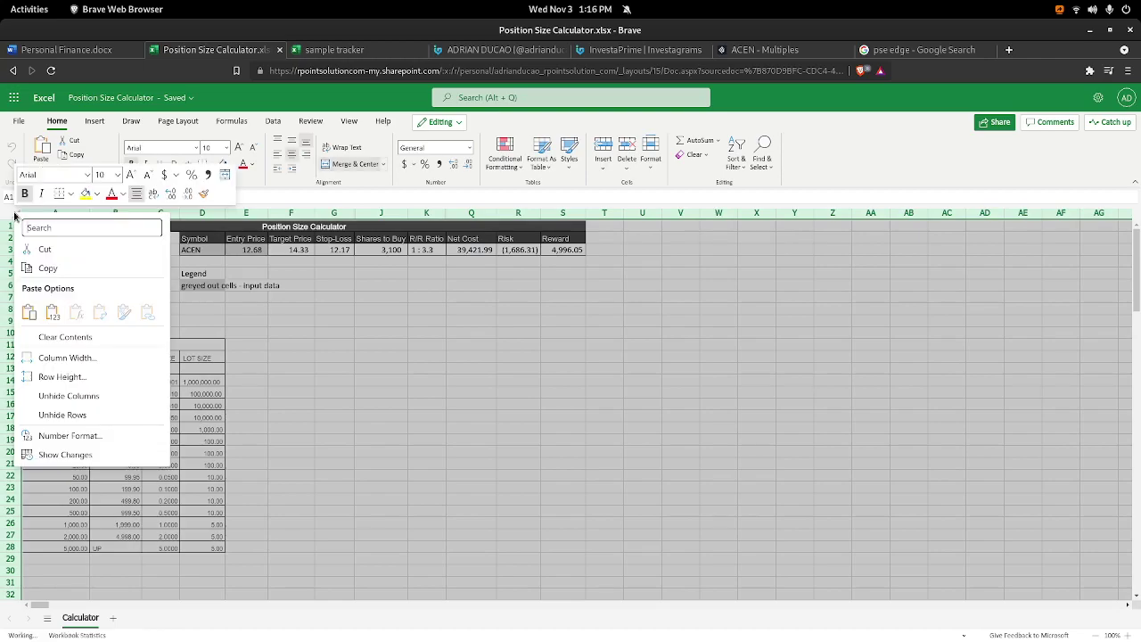
left_click(65, 396)
left_click(577, 320)
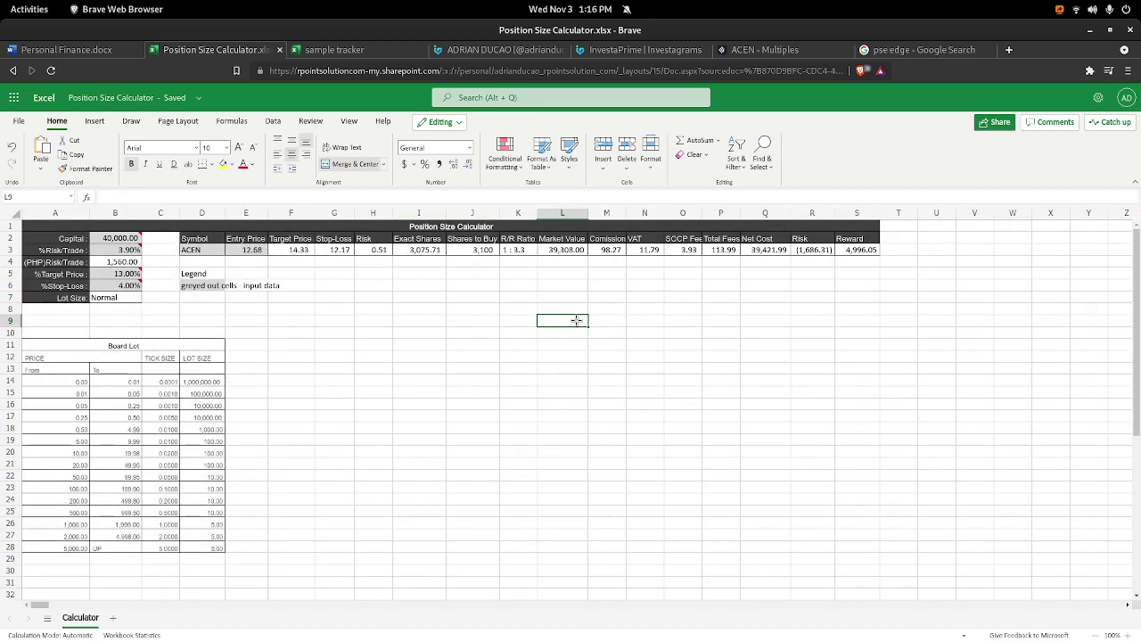
Go through ACEN's Net Cost and its fee breakdown: Comission, VAT, SCCP Fee and Total Fees.
left_click(767, 250)
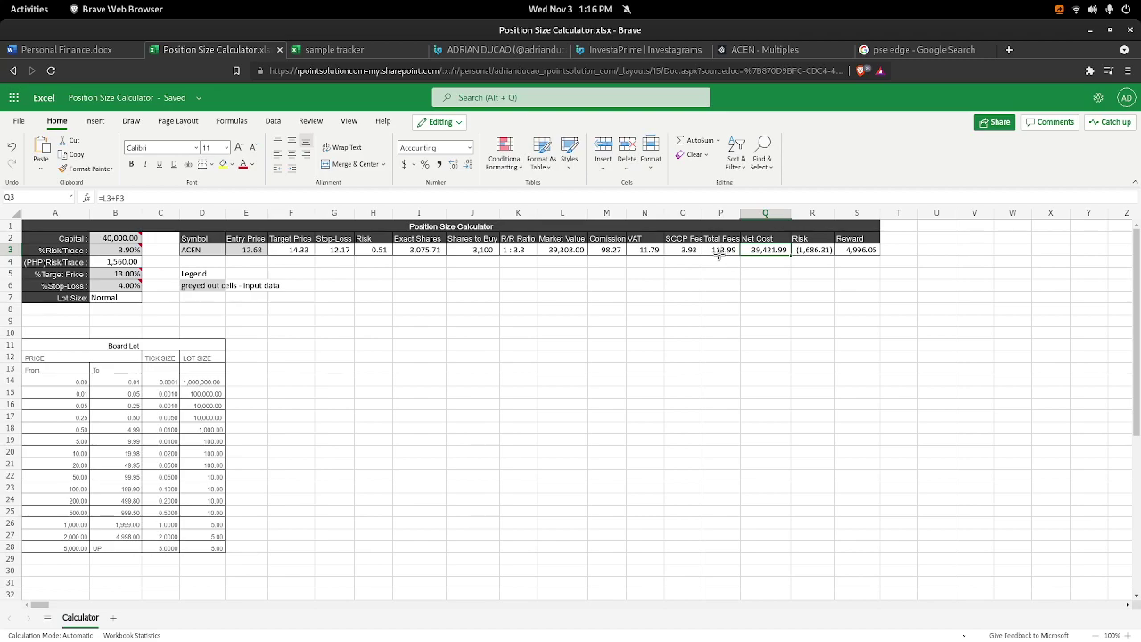
left_click(610, 247)
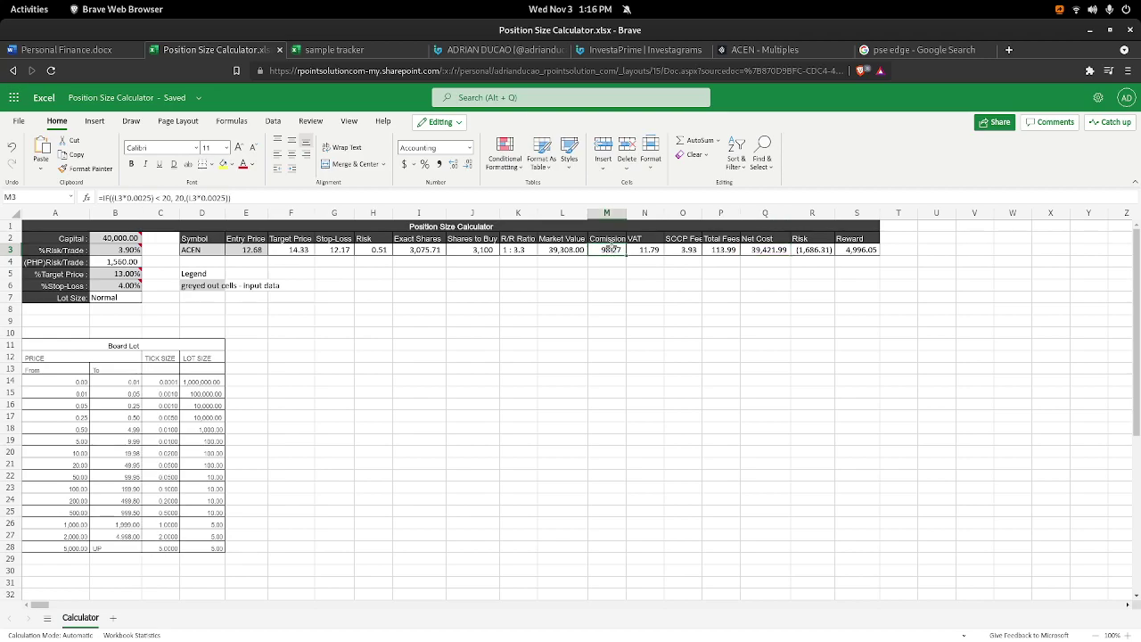
left_click(651, 252)
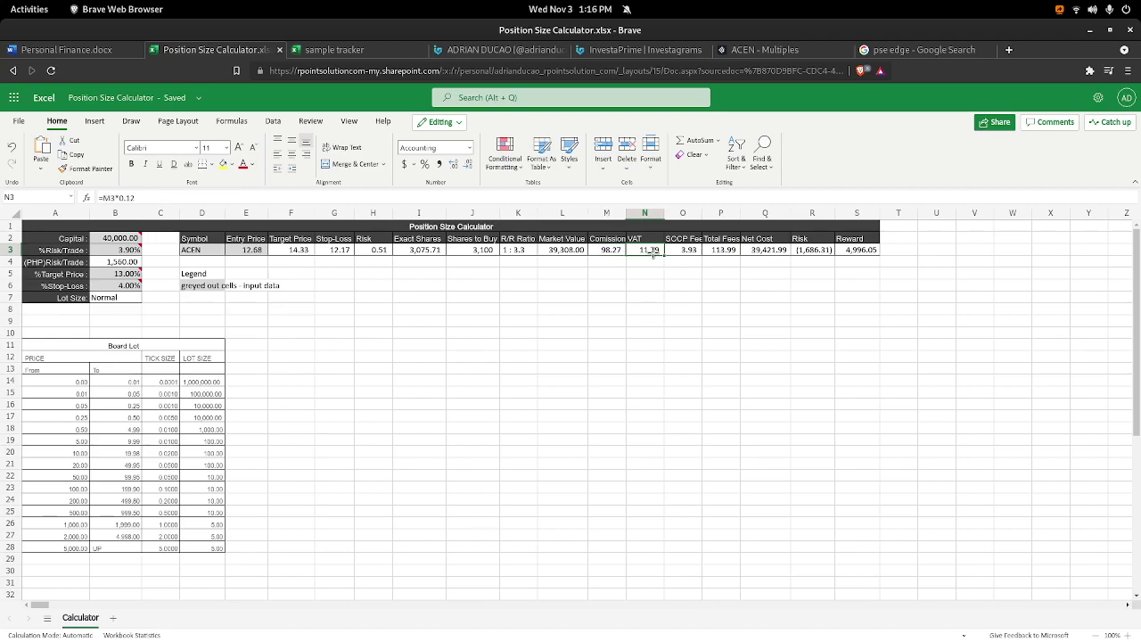
left_click(690, 253)
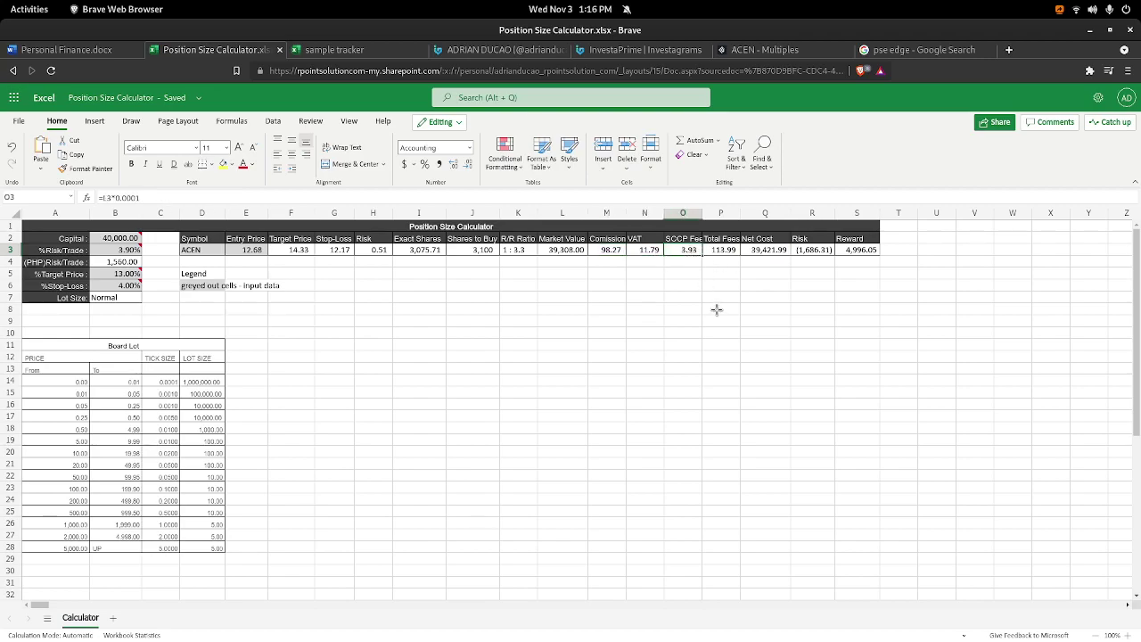
left_click(732, 249)
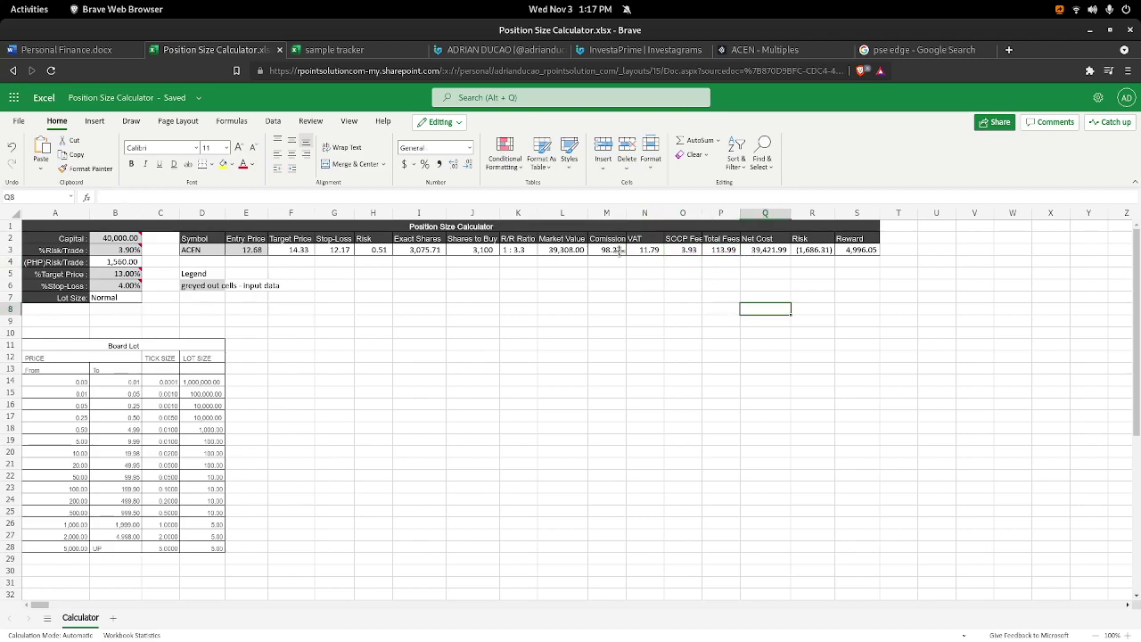
Trace ACEN's Net Cost formula back through the Market Value and Total Fees cells.
left_click(566, 250)
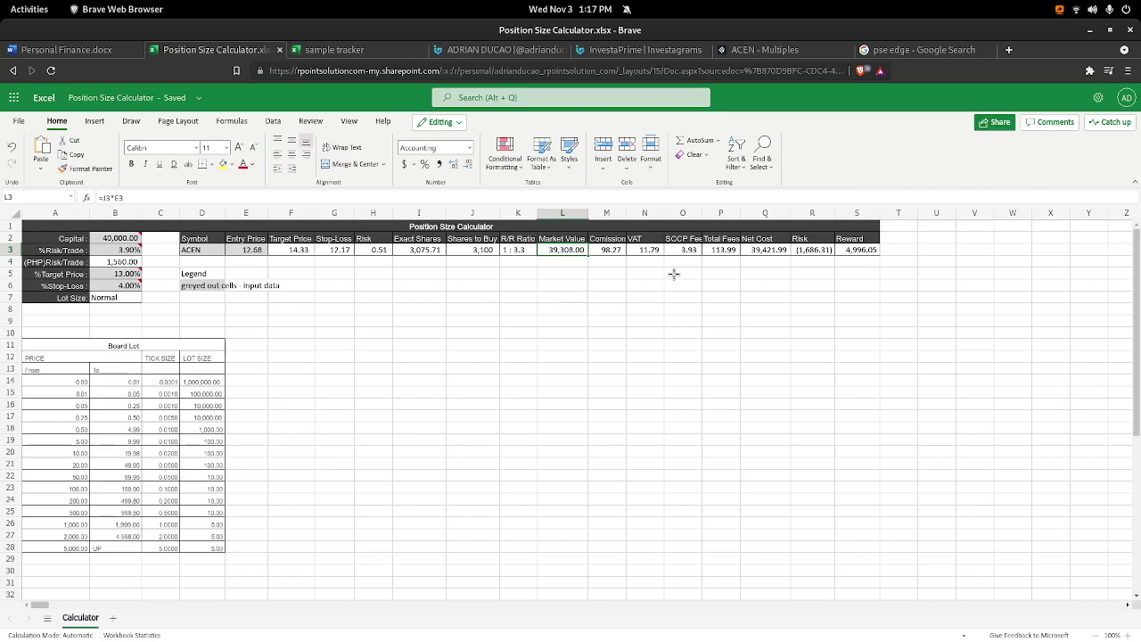
left_click(722, 253)
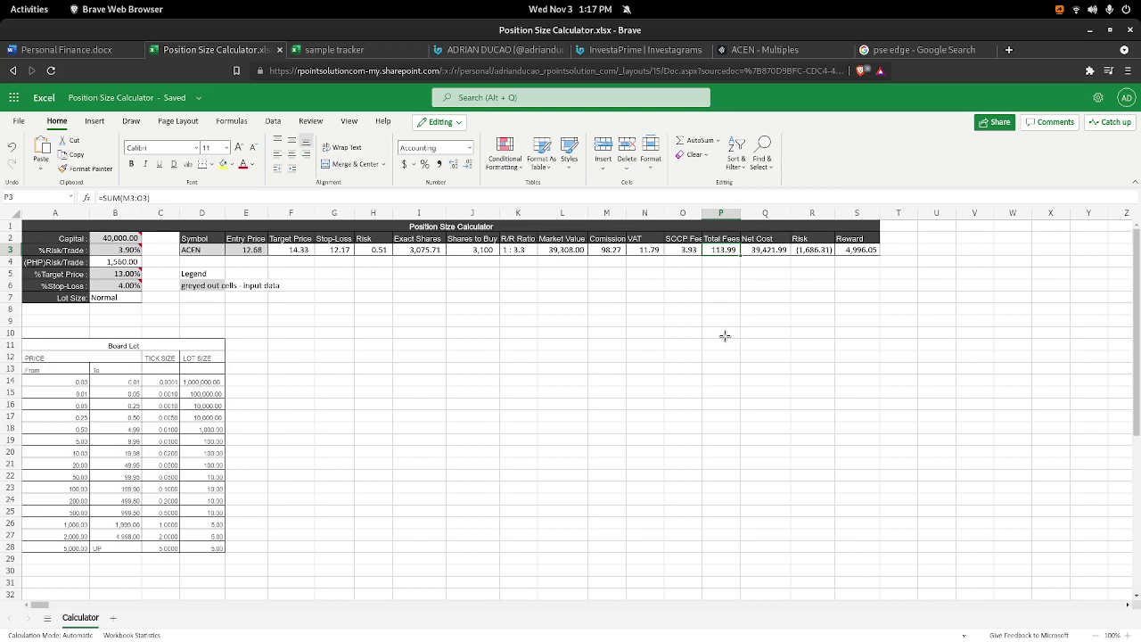
left_click(768, 253)
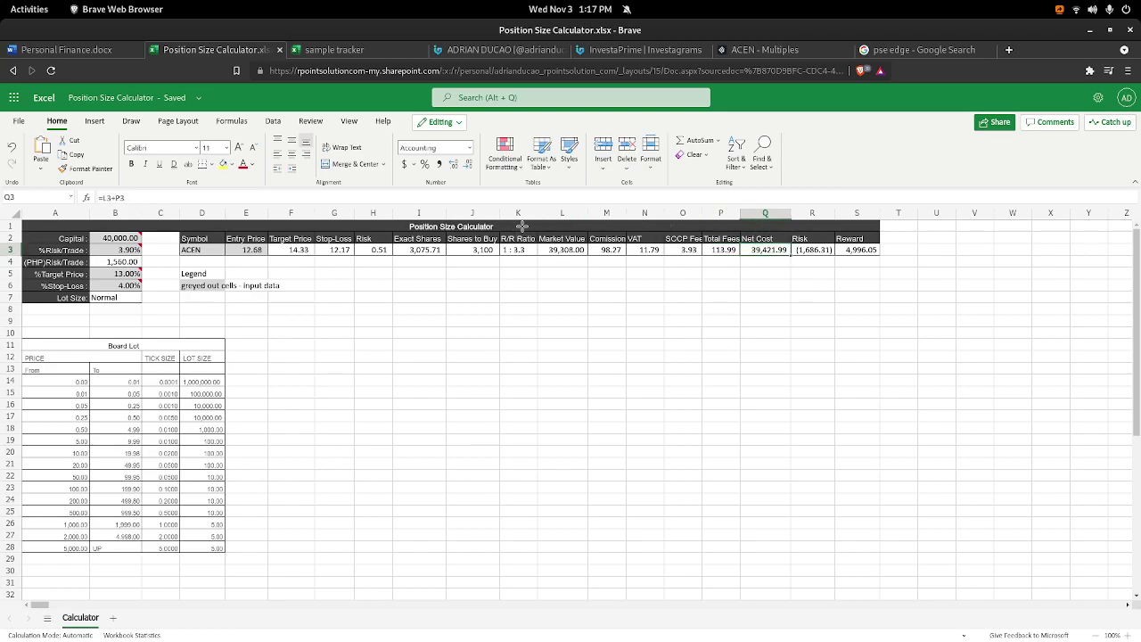
Hide the calculator columns from Market Value through Total Fees and clear the selection.
left_click_drag(553, 221, 720, 213)
right_click(719, 219)
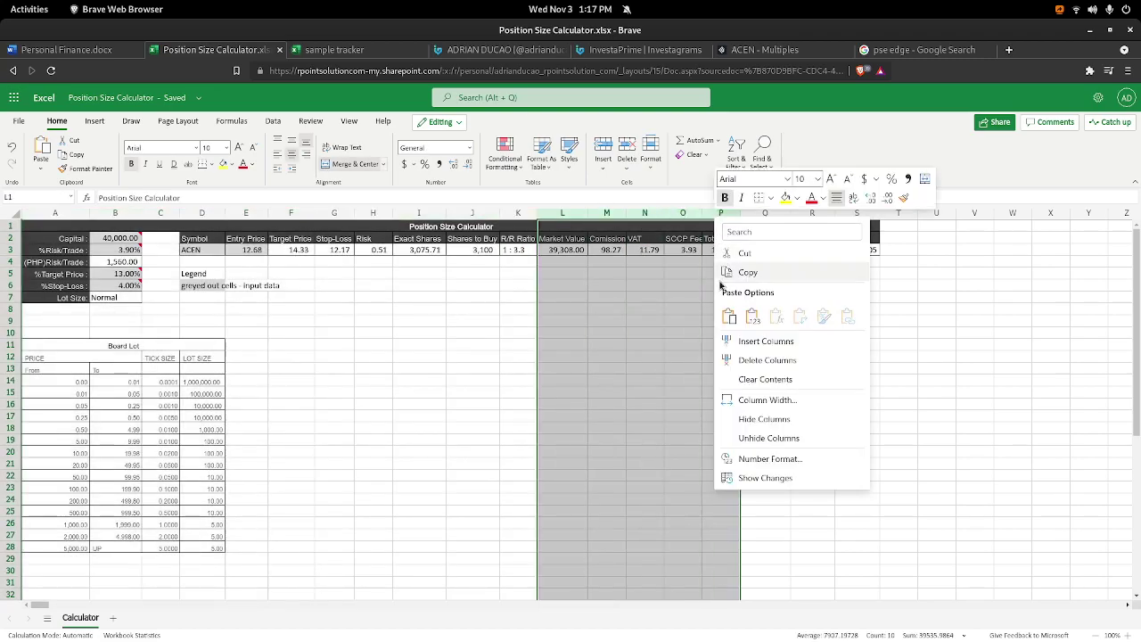
left_click(759, 421)
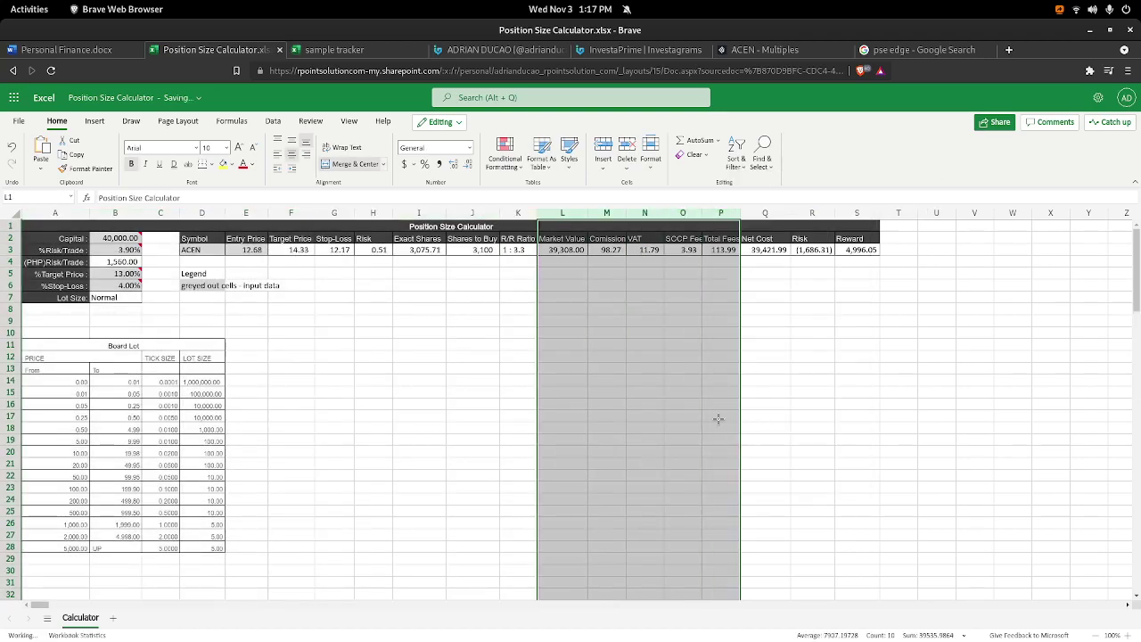
left_click(621, 377)
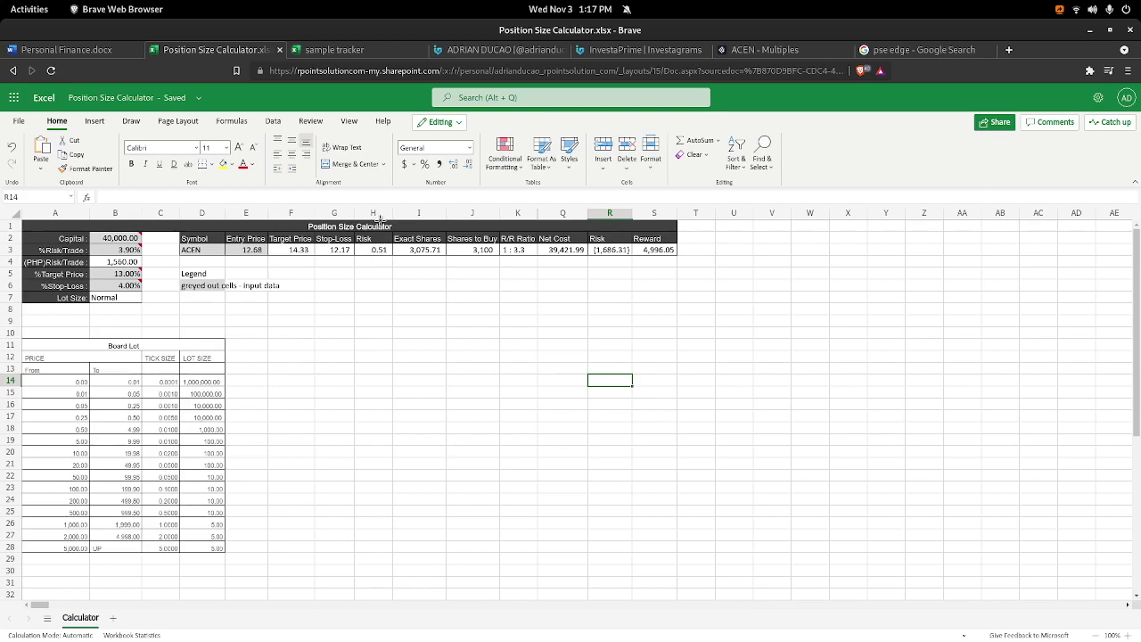
Hide the Risk column beside Stop-Loss together with the Exact Shares column.
left_click_drag(374, 215, 419, 214)
right_click(417, 215)
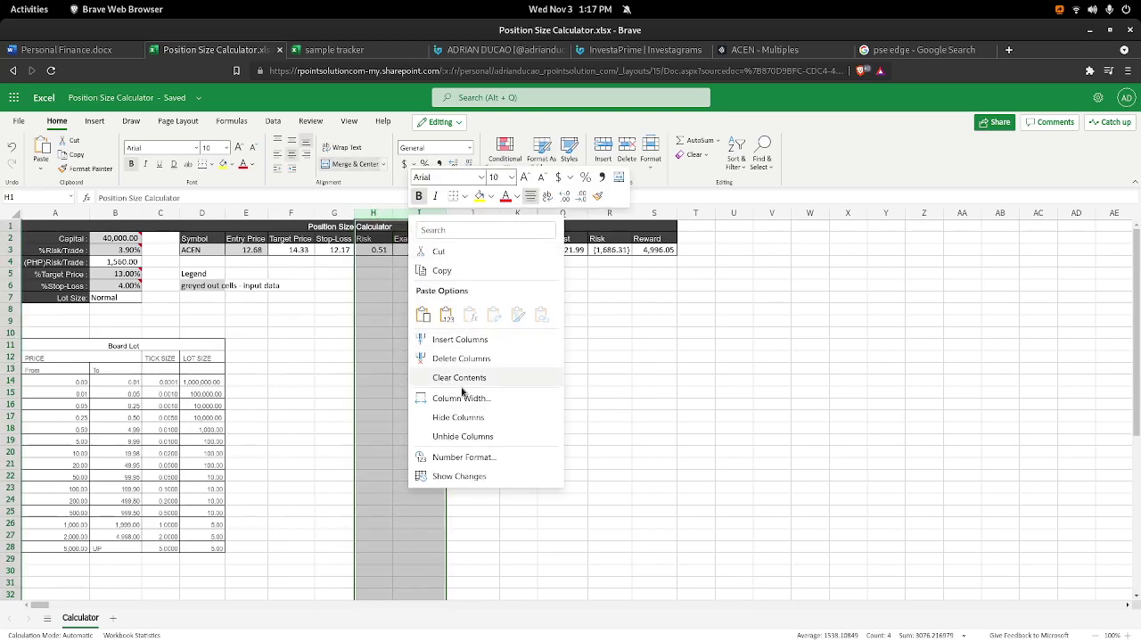
left_click(471, 423)
left_click(468, 426)
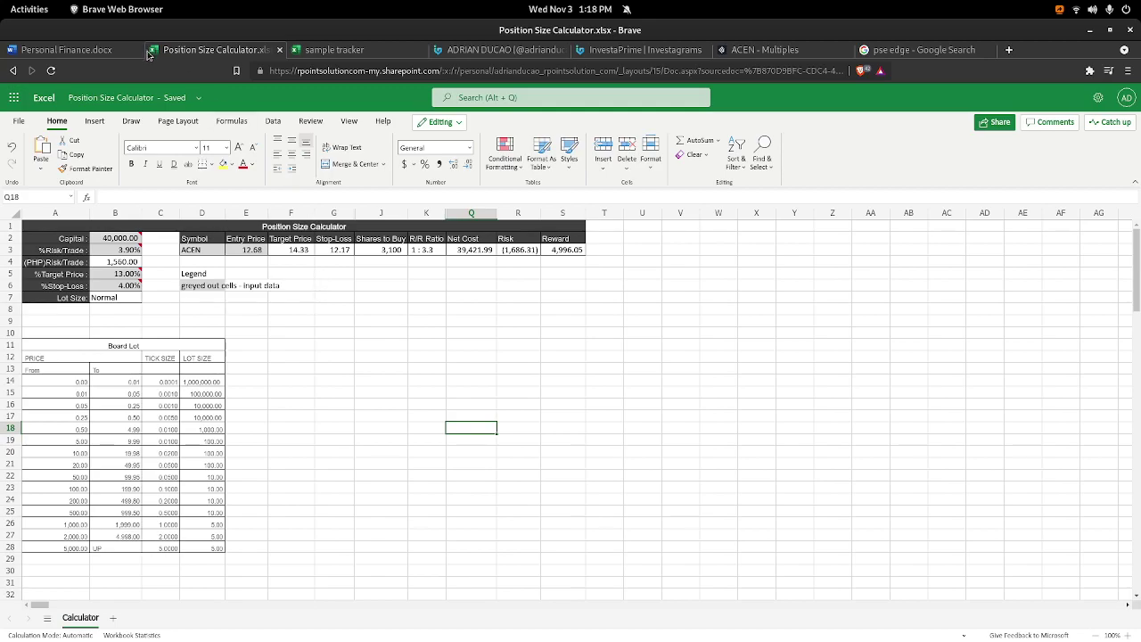
Locate the Portfolio Tracker item in the Personal Finance outline and switch to the sample tracker workbook.
left_click(105, 50)
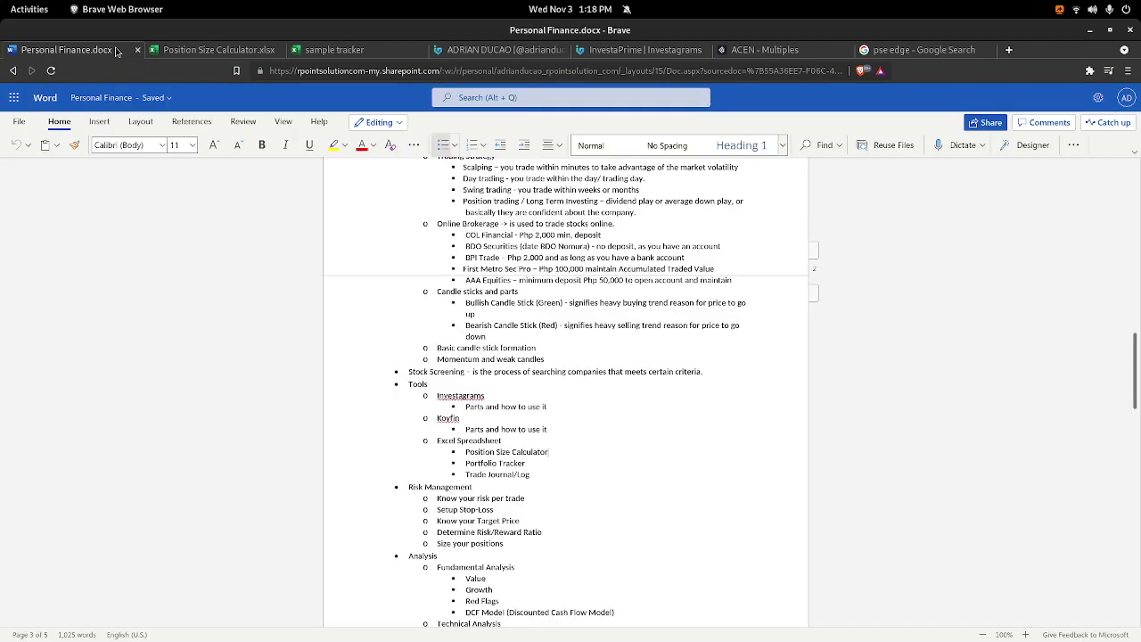
left_click(200, 52)
left_click(47, 51)
left_click(205, 51)
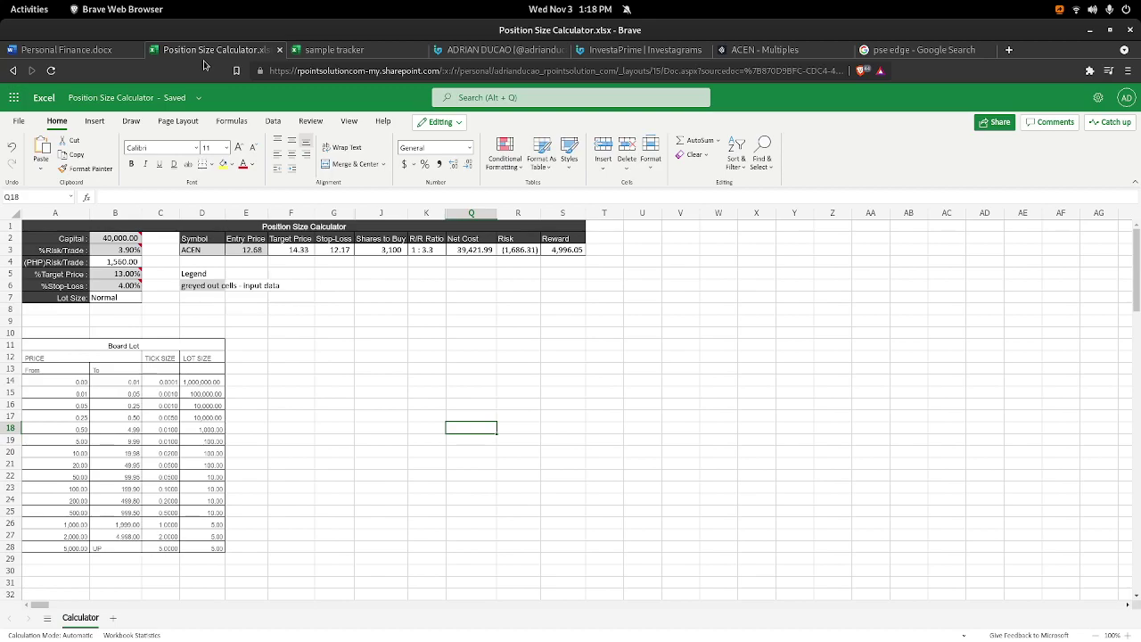
left_click(335, 51)
left_click(79, 55)
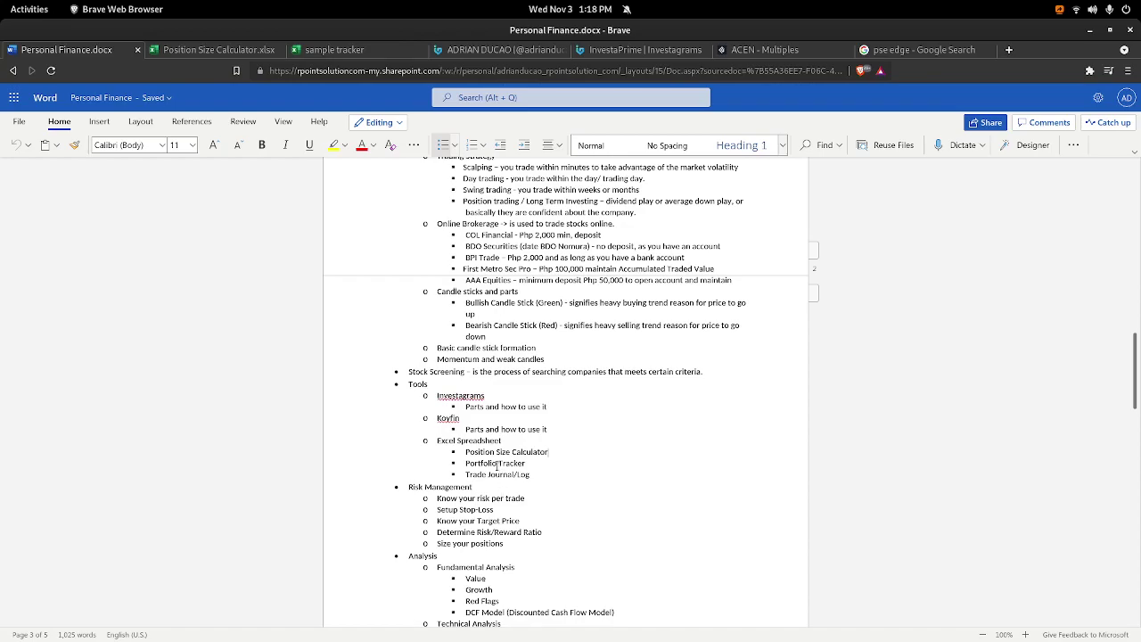
mouse_move(470, 463)
left_mouse_down()
mouse_move(529, 464)
mouse_move(531, 474)
mouse_move(488, 463)
left_mouse_up()
left_click(323, 53)
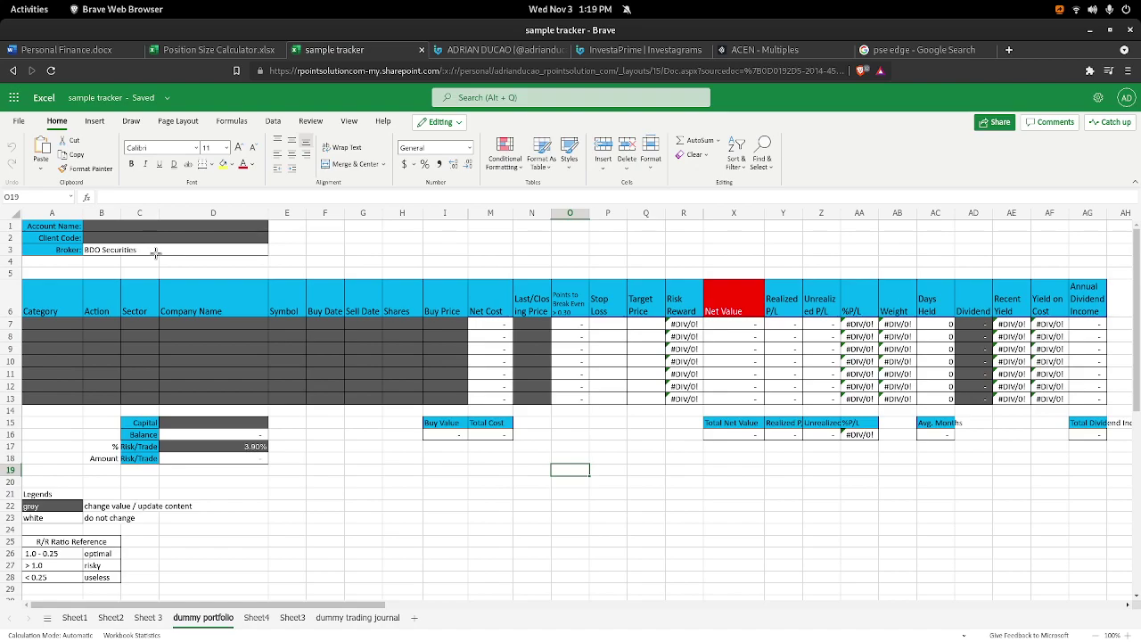
Enter ACEN as the Symbol in the first empty row of the dummy portfolio.
left_click(76, 312)
left_click(78, 323)
left_click(87, 324)
left_click(134, 324)
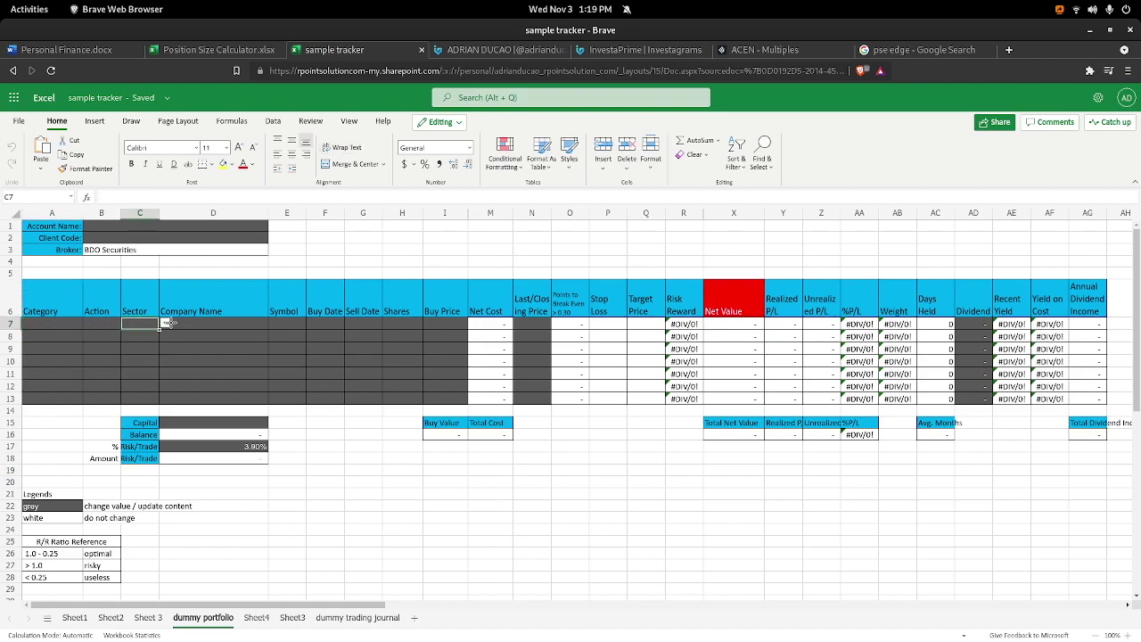
left_click(194, 322)
left_click(294, 322)
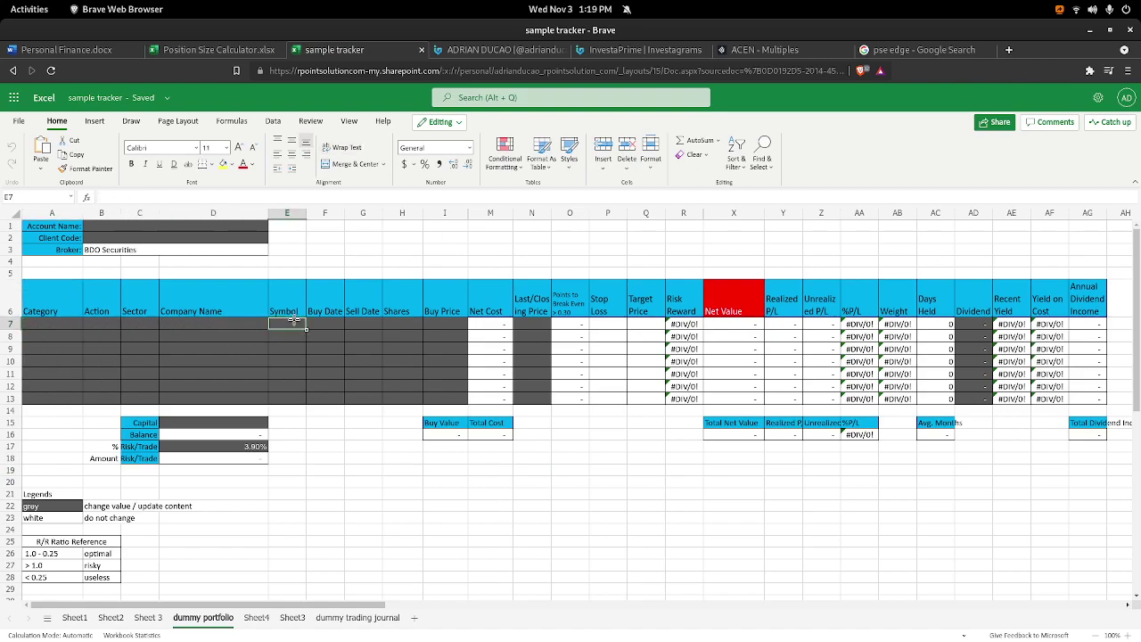
type("ACEN")
Enter AC ENERGY CORPORATION as the Company Name in the ACEN row.
key("Left")
type("ACEN")
type(" ENER")
key("BackSpace")
key("BackSpace")
key("BackSpace")
key("BackSpace")
key("BackSpace")
type("ENER")
key("BackSpace")
key("BackSpace")
key("BackSpace")
type("NERGY")
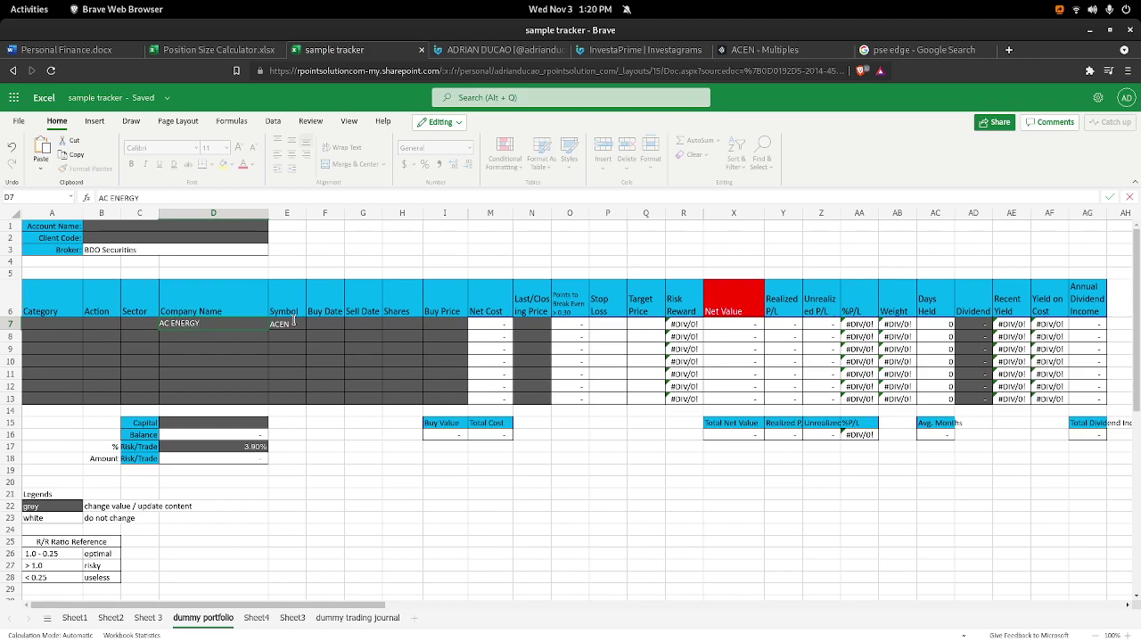
type(" CORPORATION")
key("Return")
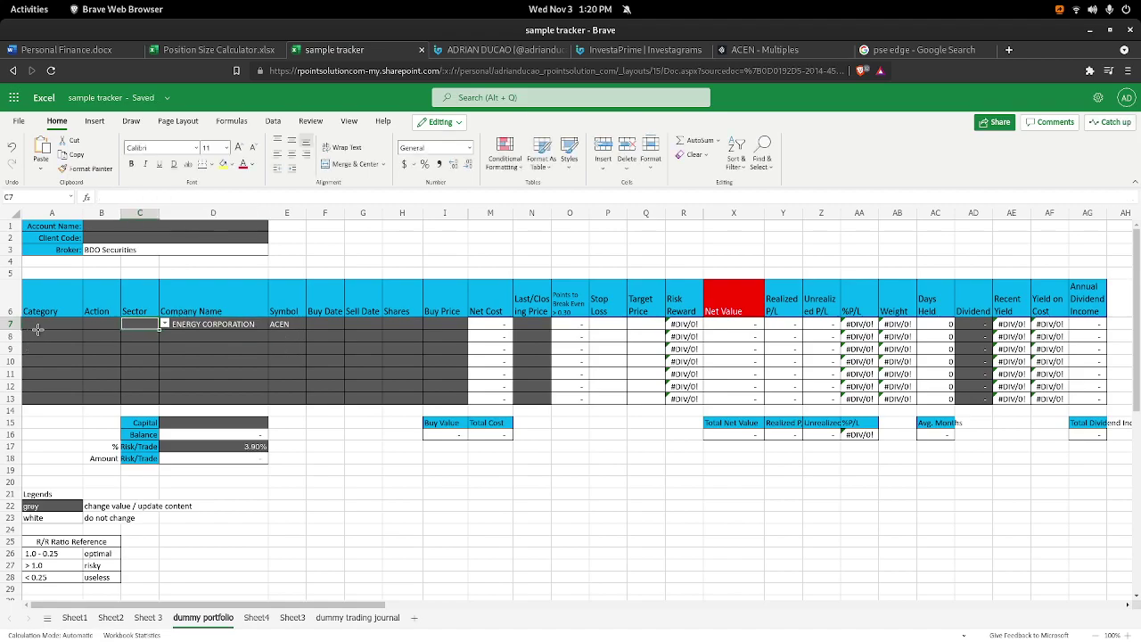
Set ACEN's Category to Growth and its Action to Buy.
left_click(46, 324)
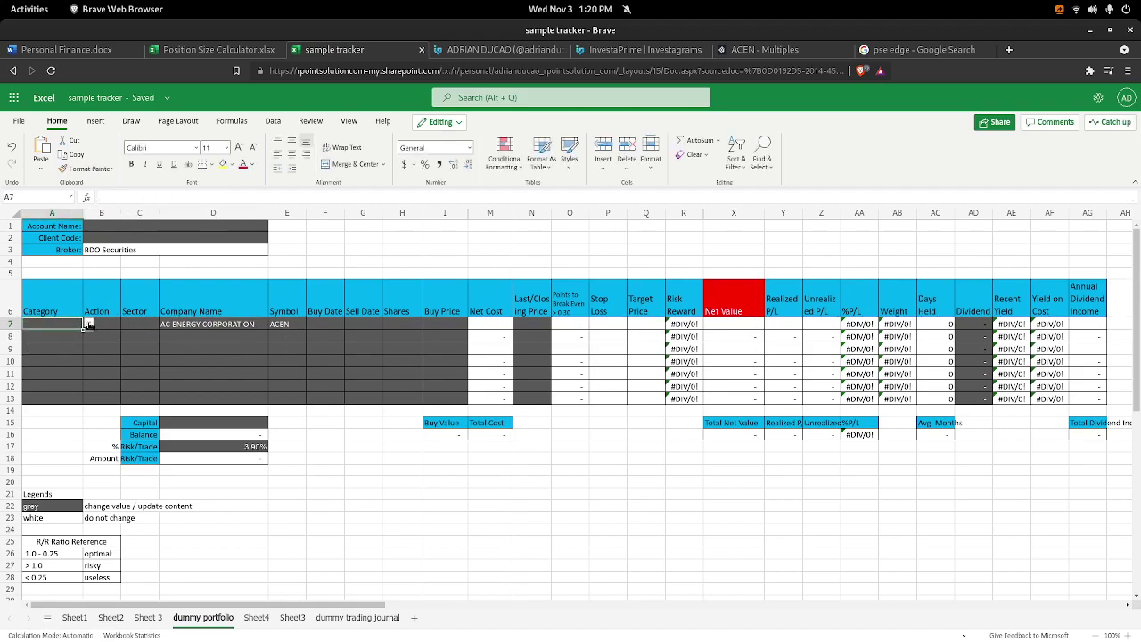
left_click(89, 324)
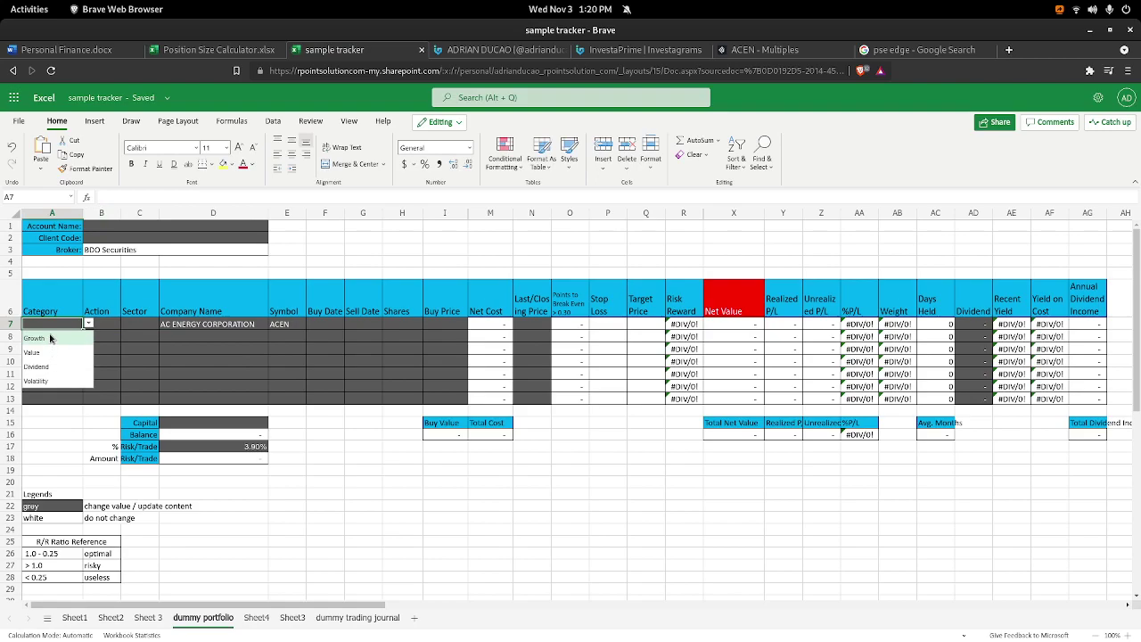
left_click(52, 338)
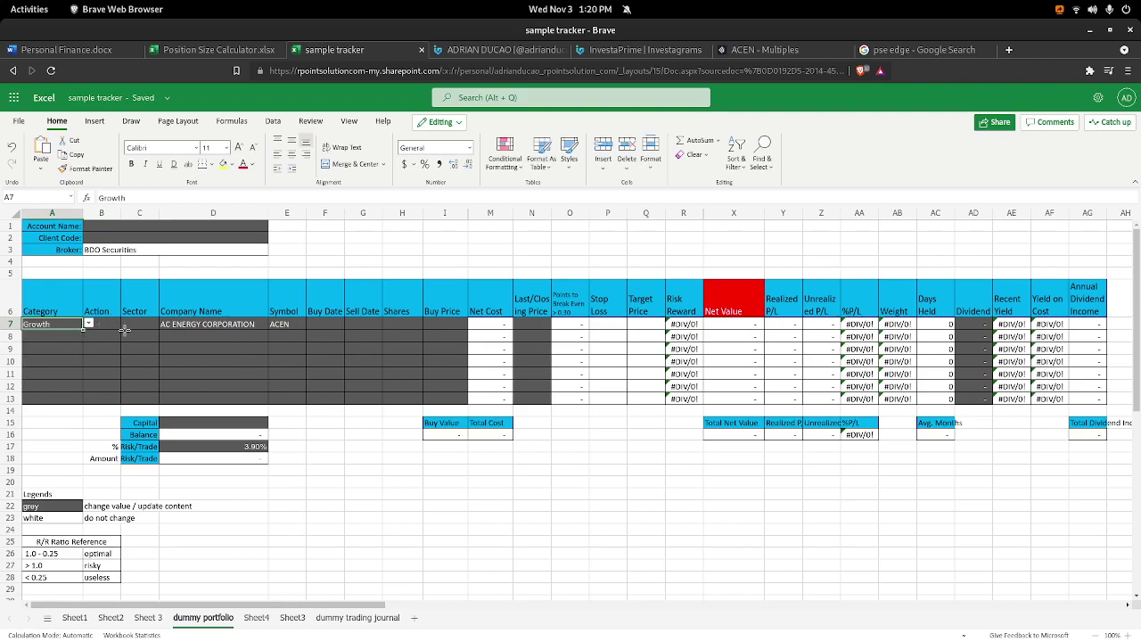
key("Right")
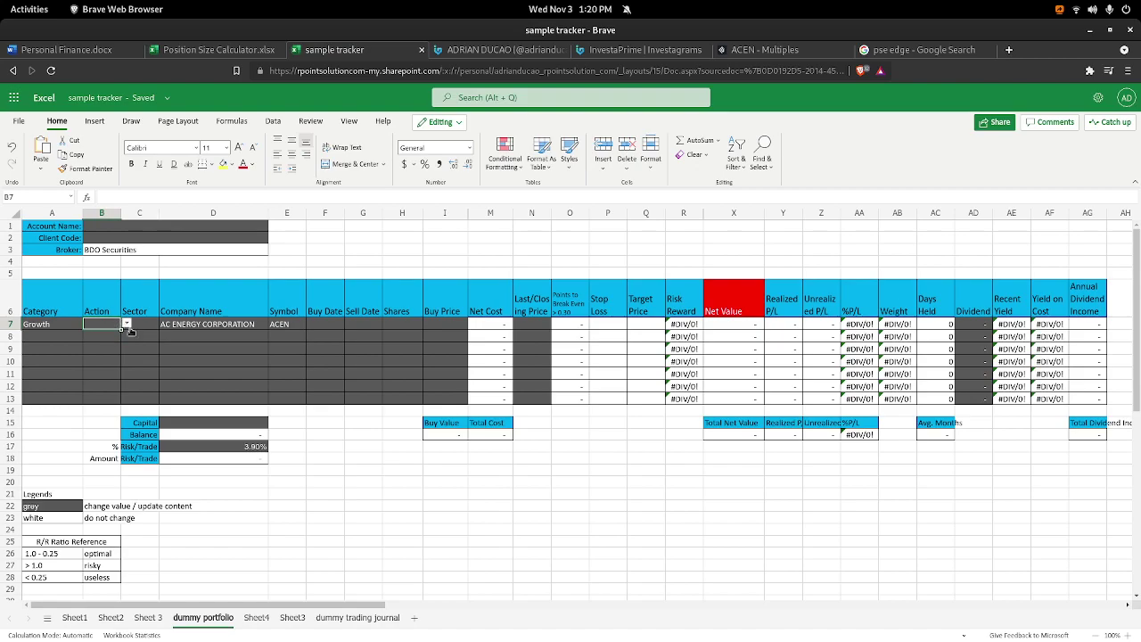
left_click(126, 325)
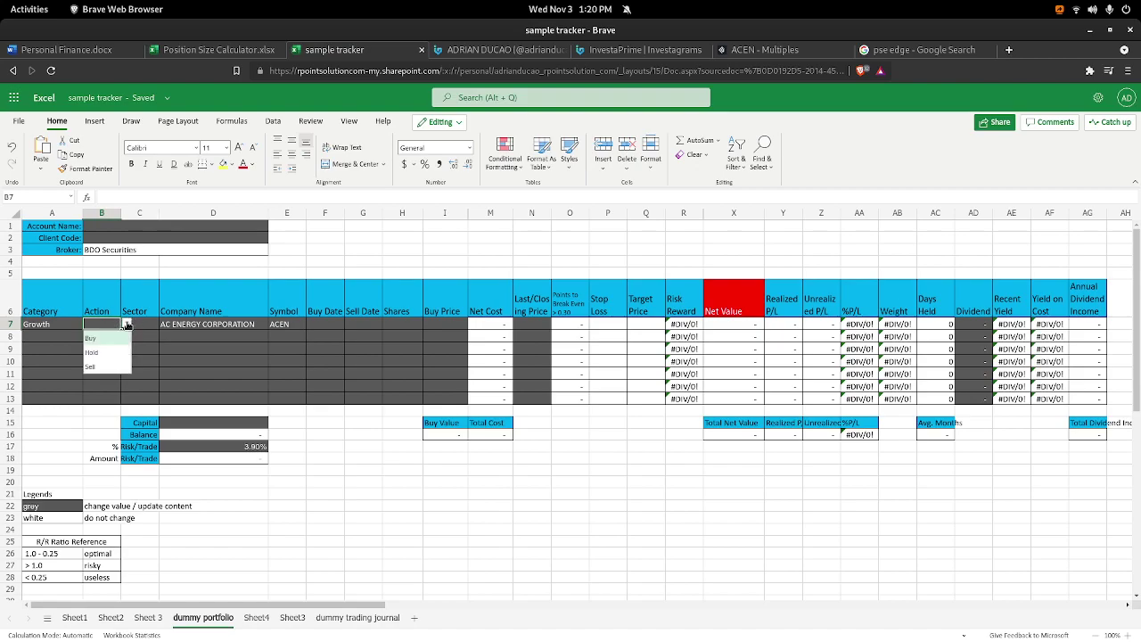
left_click(124, 328)
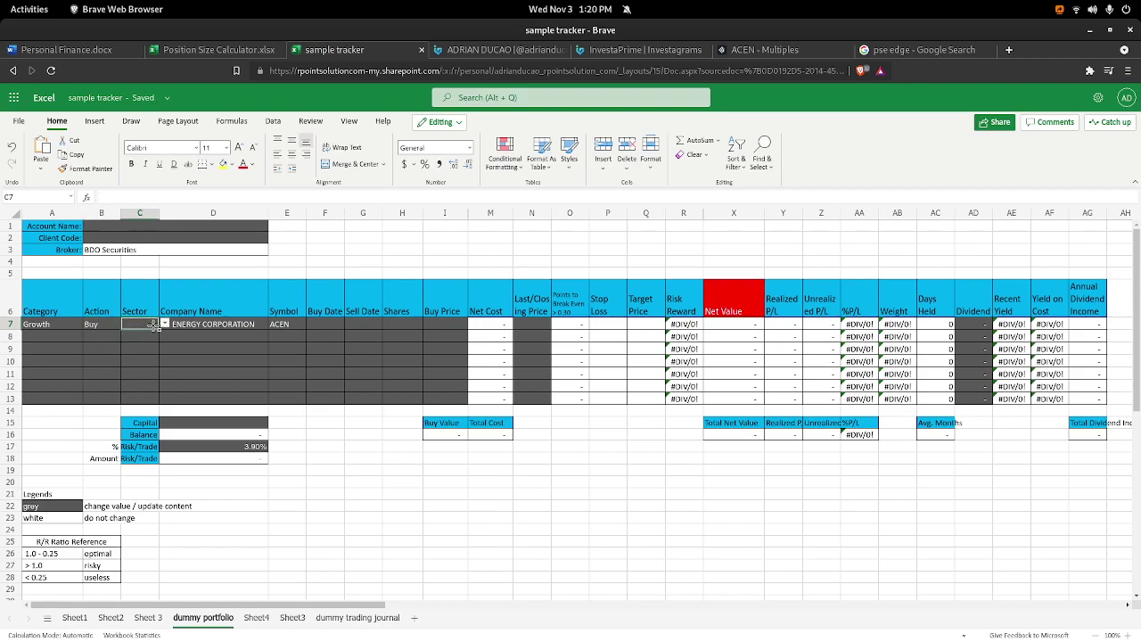
Set ACEN's Sector to INDUSTRIAL.
left_click(166, 324)
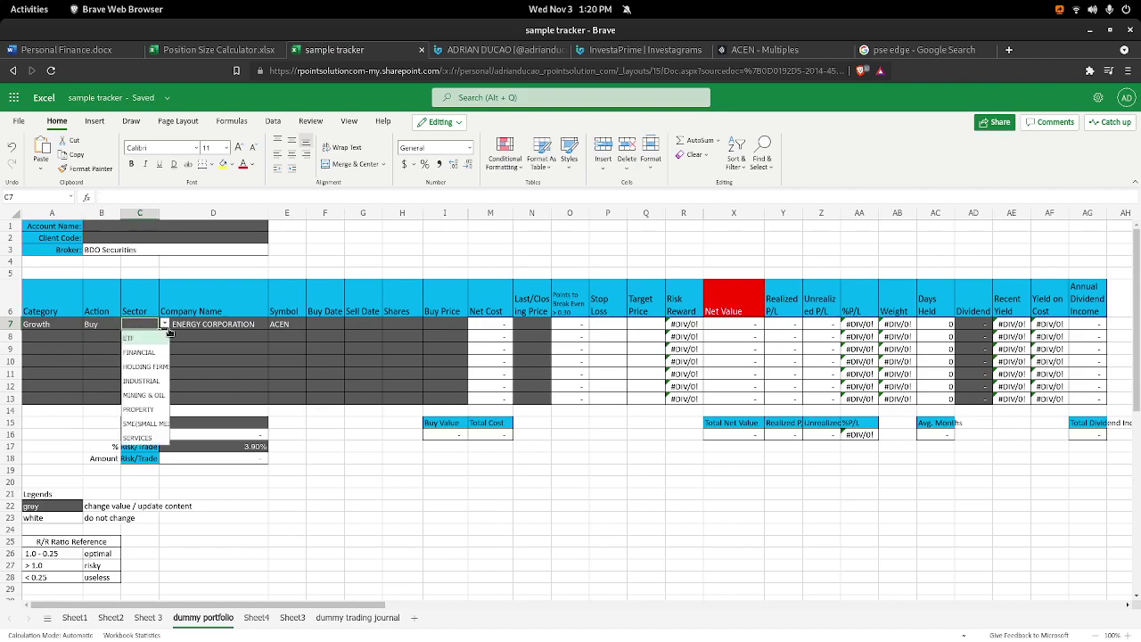
left_click(148, 380)
left_click(179, 336)
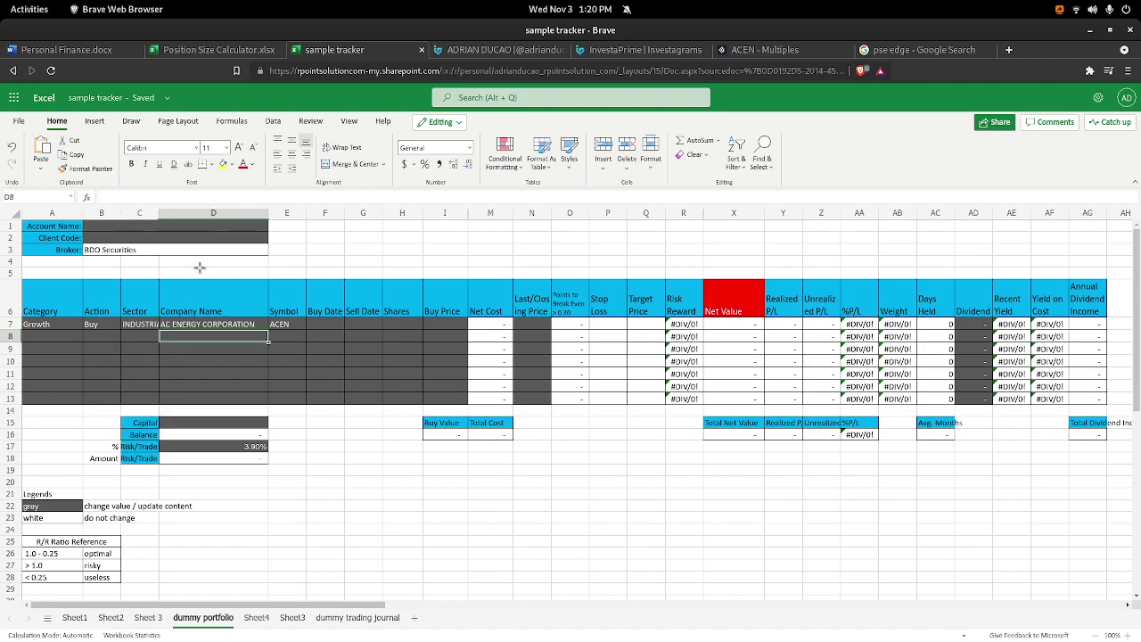
Look up ACEN on Investagrams and check the sector in its Stock Information.
left_click(216, 52)
left_click(513, 50)
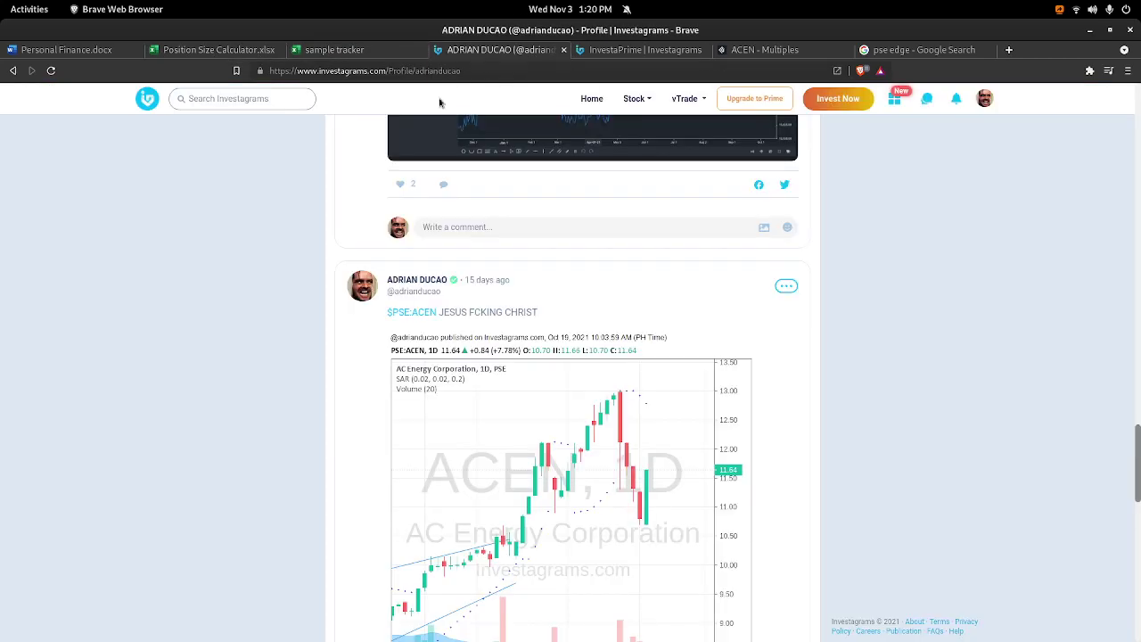
type("ACEN")
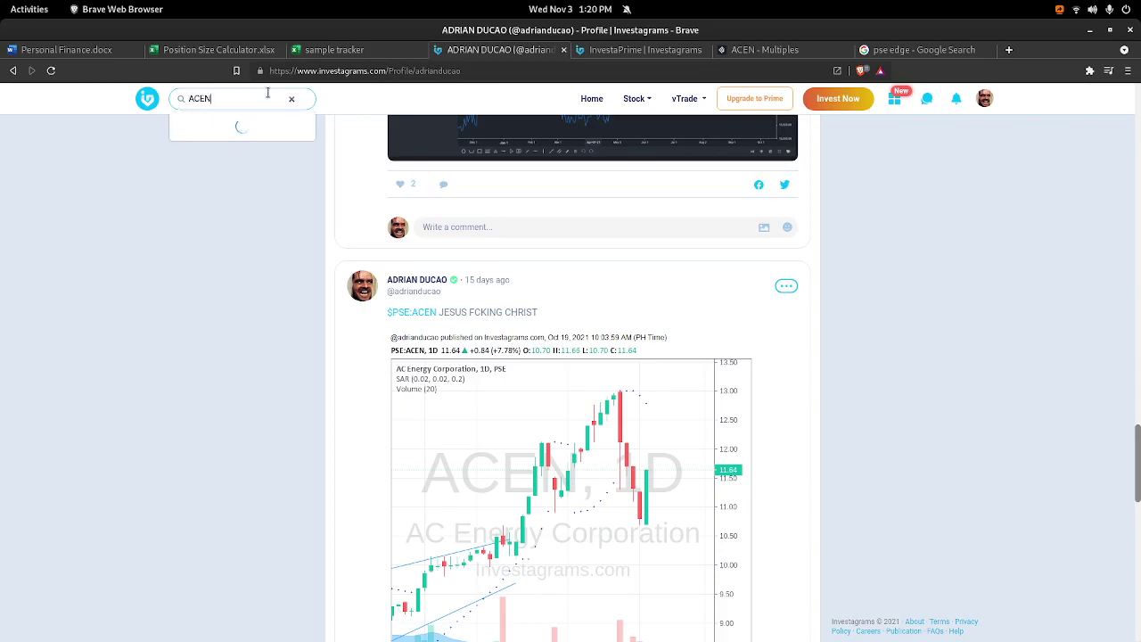
left_click(230, 145)
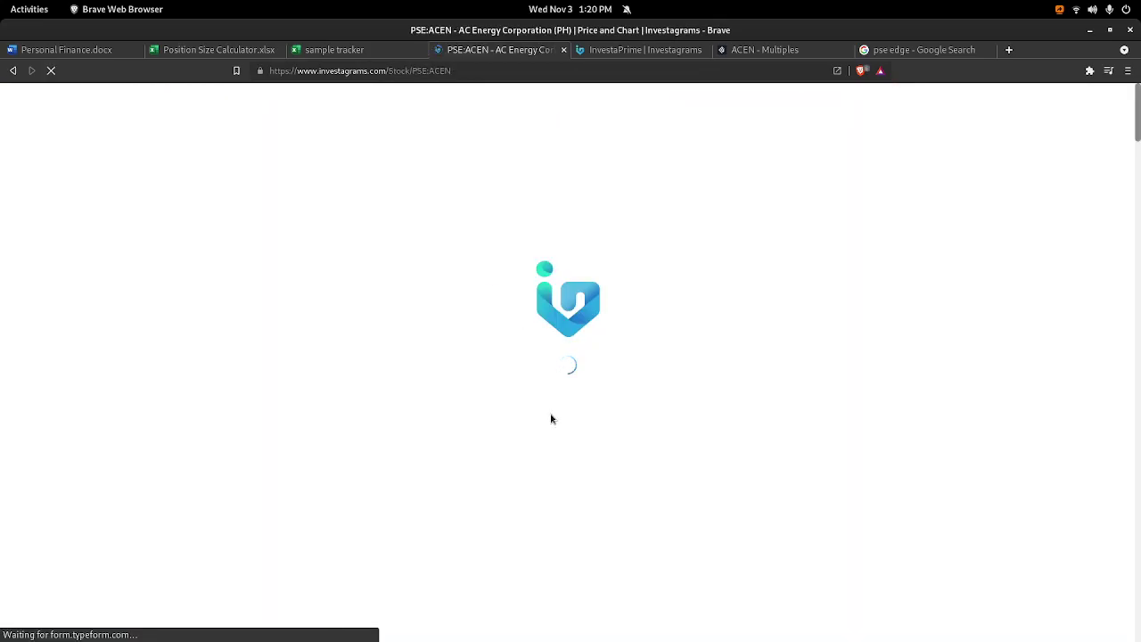
scroll(693, 420, "down", 5)
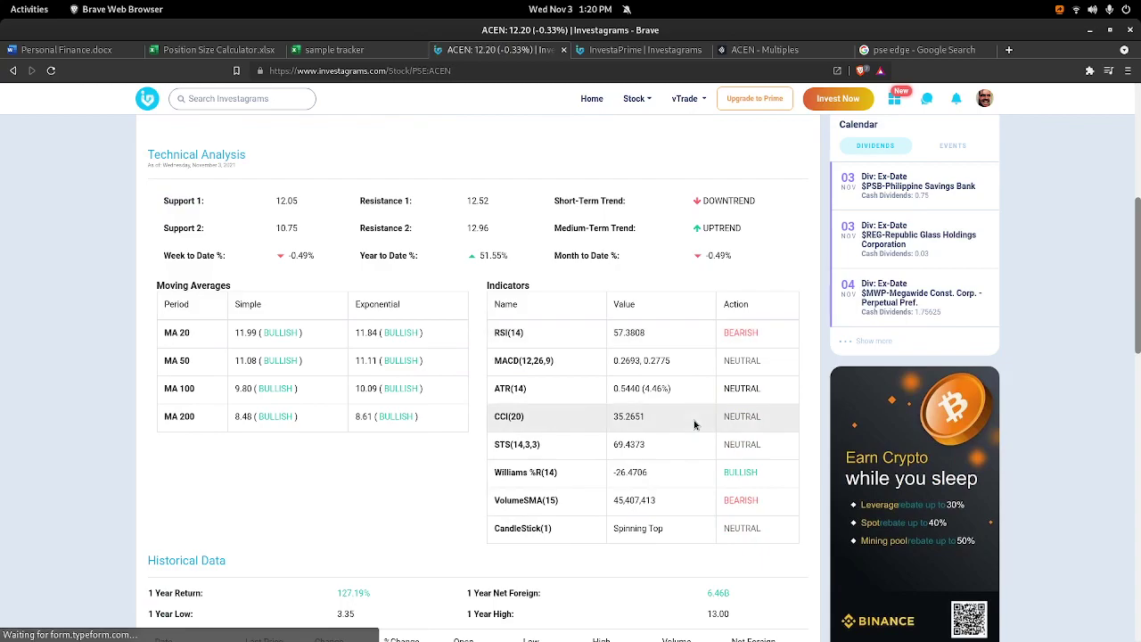
scroll(428, 369, "up", 5)
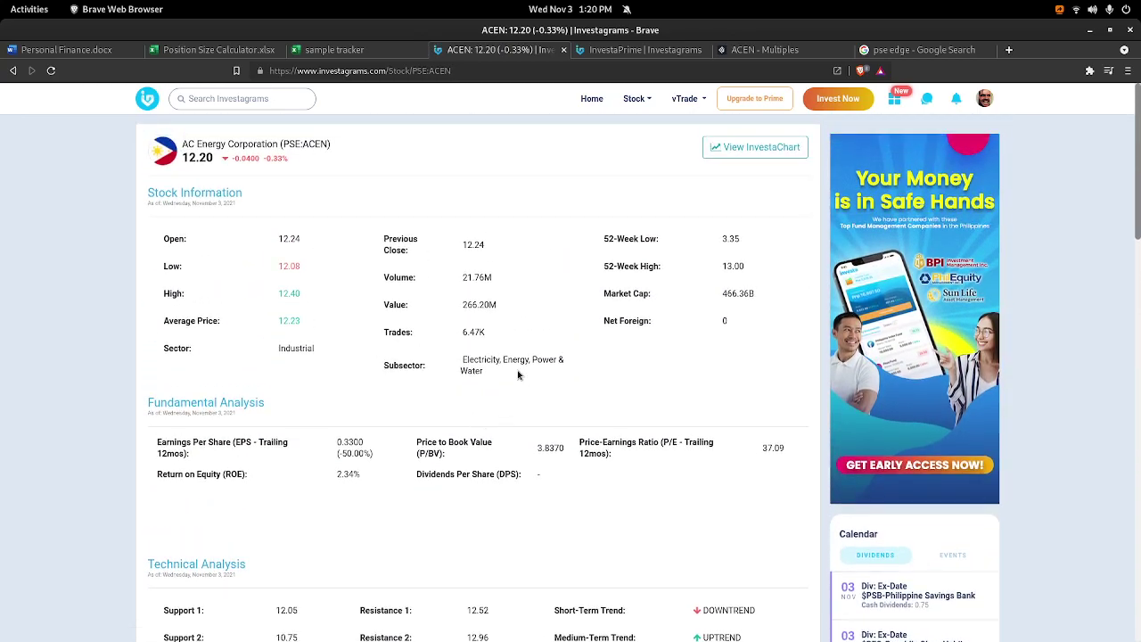
left_click_drag(317, 348, 282, 348)
Return to the sample tracker and enter 11/3/2021 as ACEN's Buy Date.
left_click(337, 50)
left_click(331, 324)
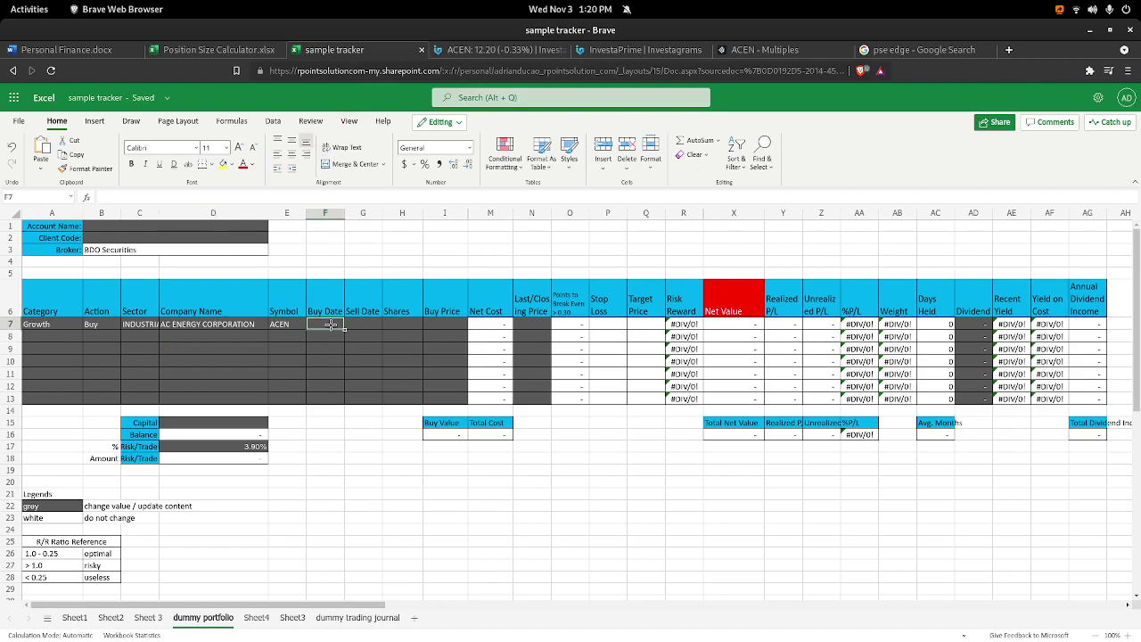
type("10")
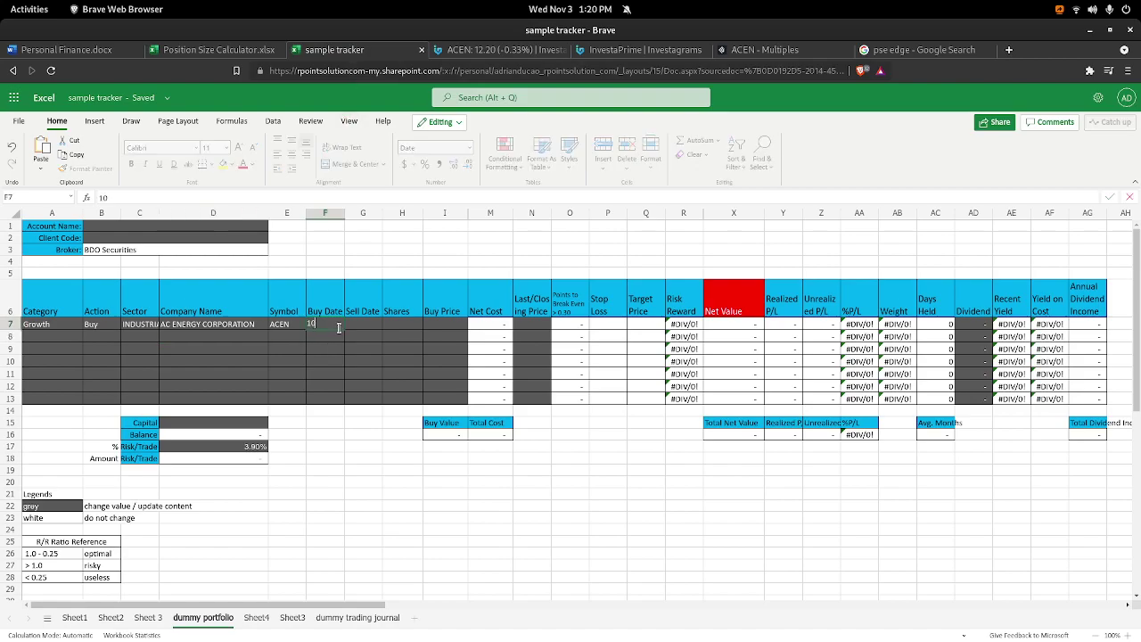
left_click(387, 335)
left_click(342, 324)
type("10/")
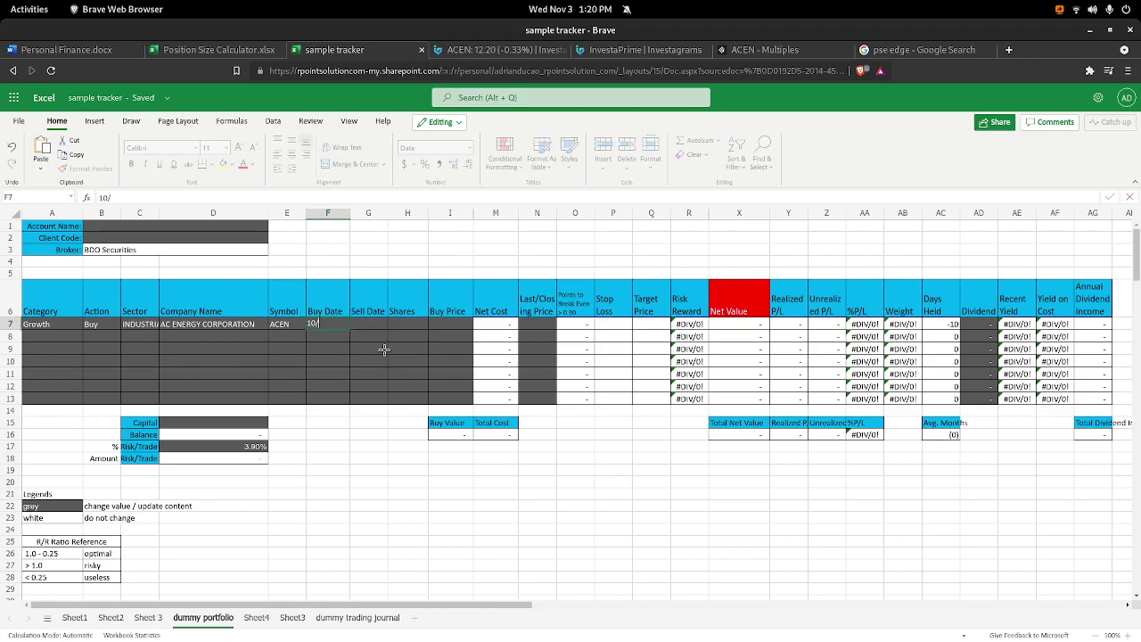
type("2021")
key("Tab")
key("Tab")
key("Tab")
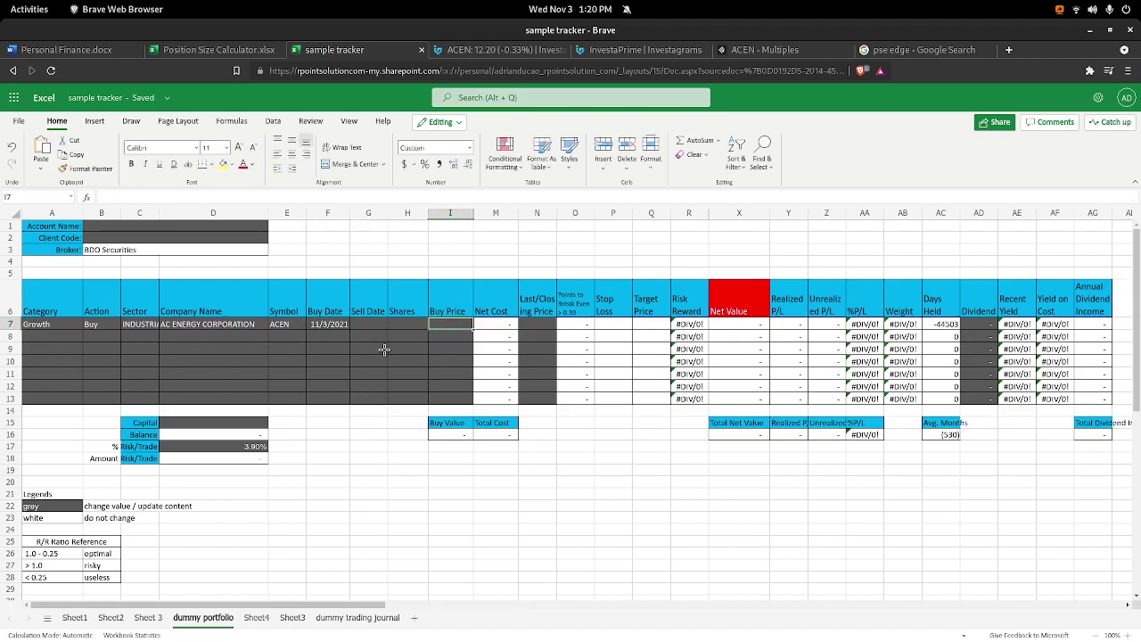
Consult the position size calculator for ACEN's figures and enter 12.68 under Shares and 3100 under Buy Price in the sample tracker.
left_click(230, 49)
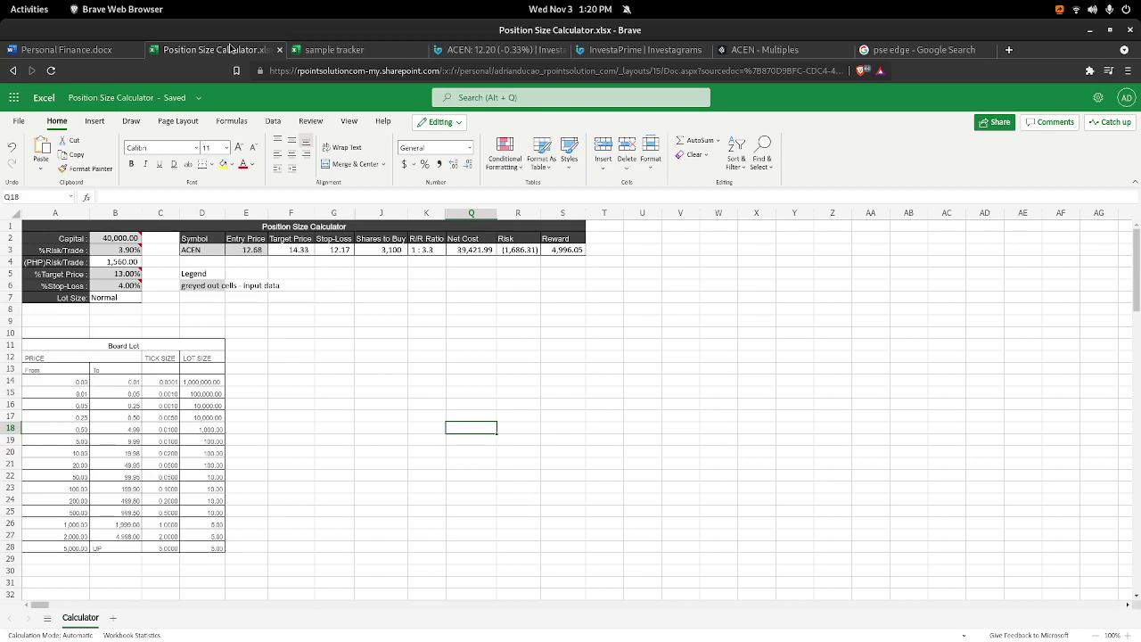
key("ctrl+shift+Tab")
left_click(310, 55)
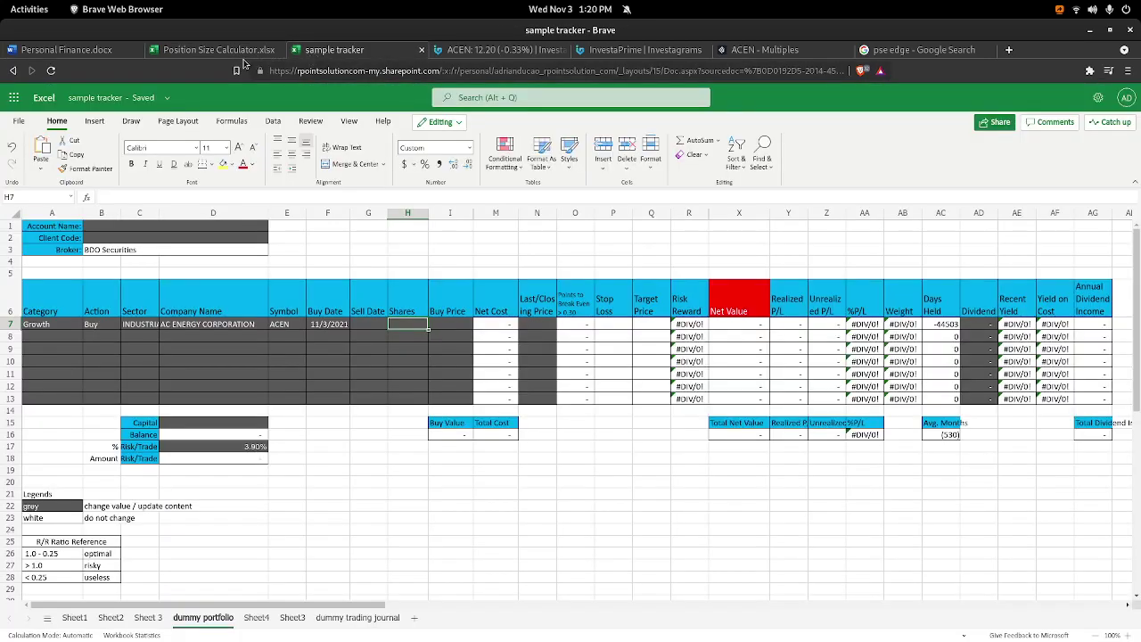
left_click(229, 49)
left_click(348, 51)
type("12.68")
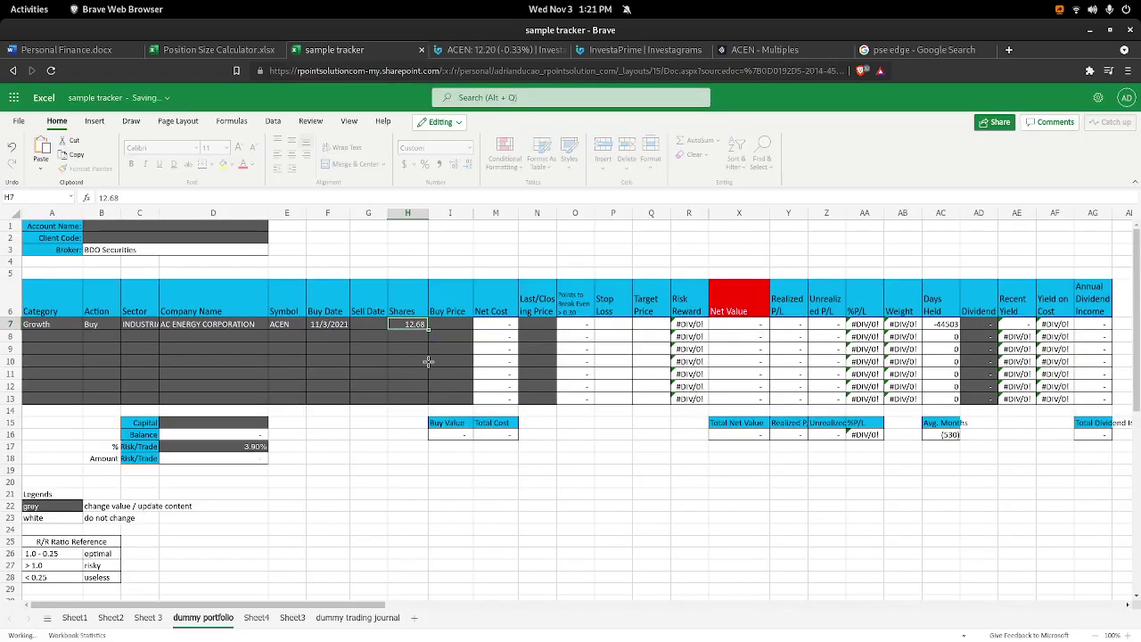
key("Tab")
type("31")
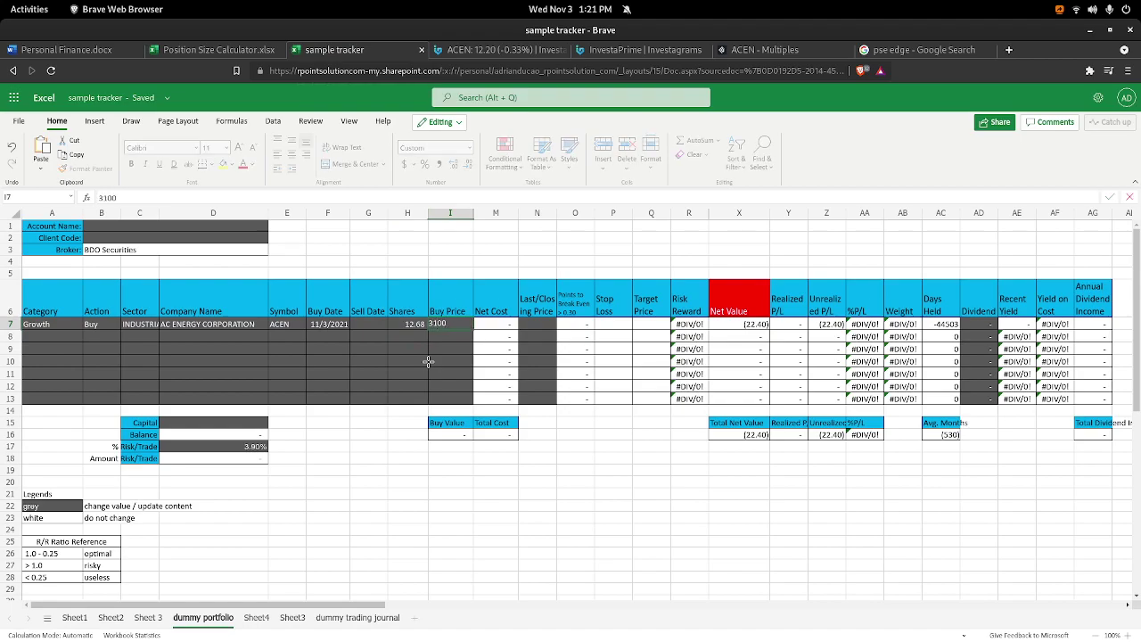
key("Tab")
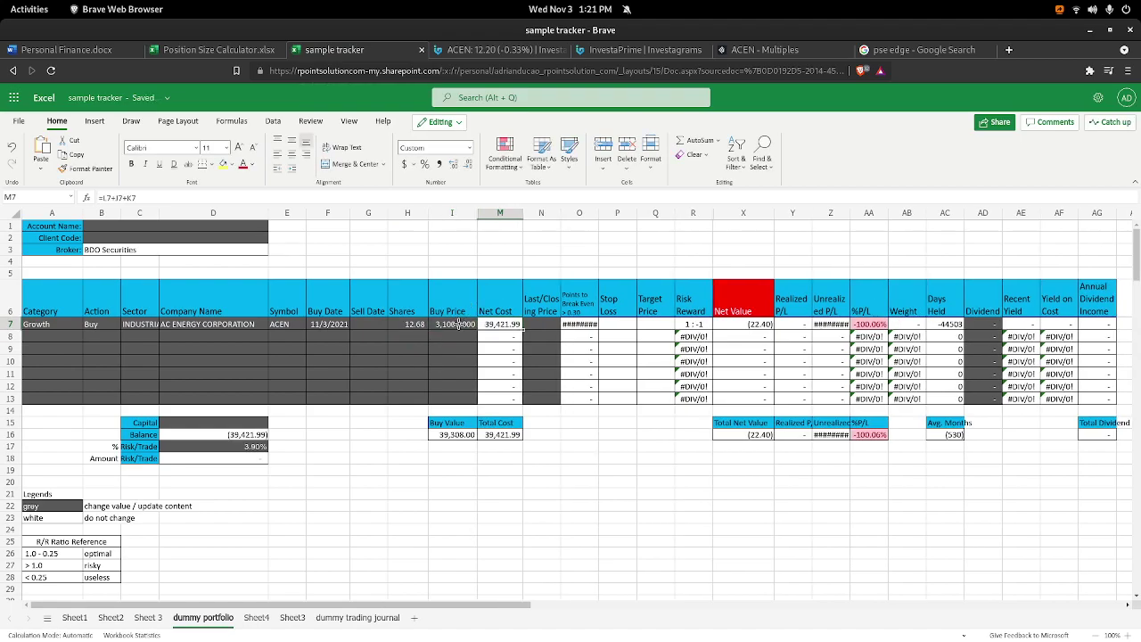
Re-enter 3100 as ACEN's Buy Price in the sample tracker.
left_click(457, 323)
type("310")
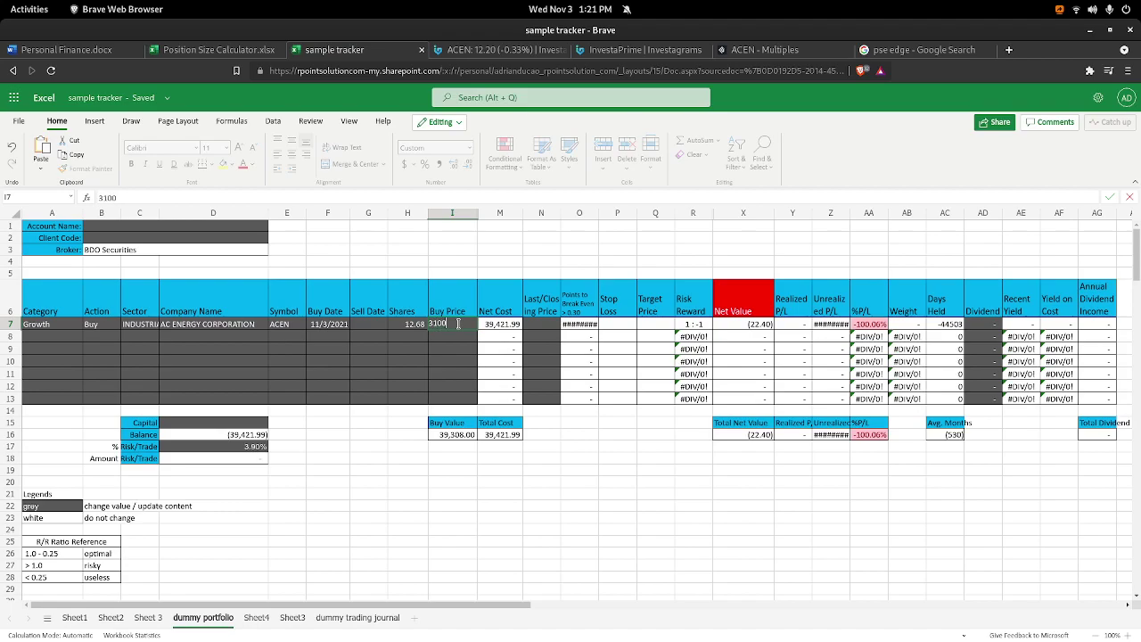
key("Return")
left_click_drag(477, 213, 477, 221)
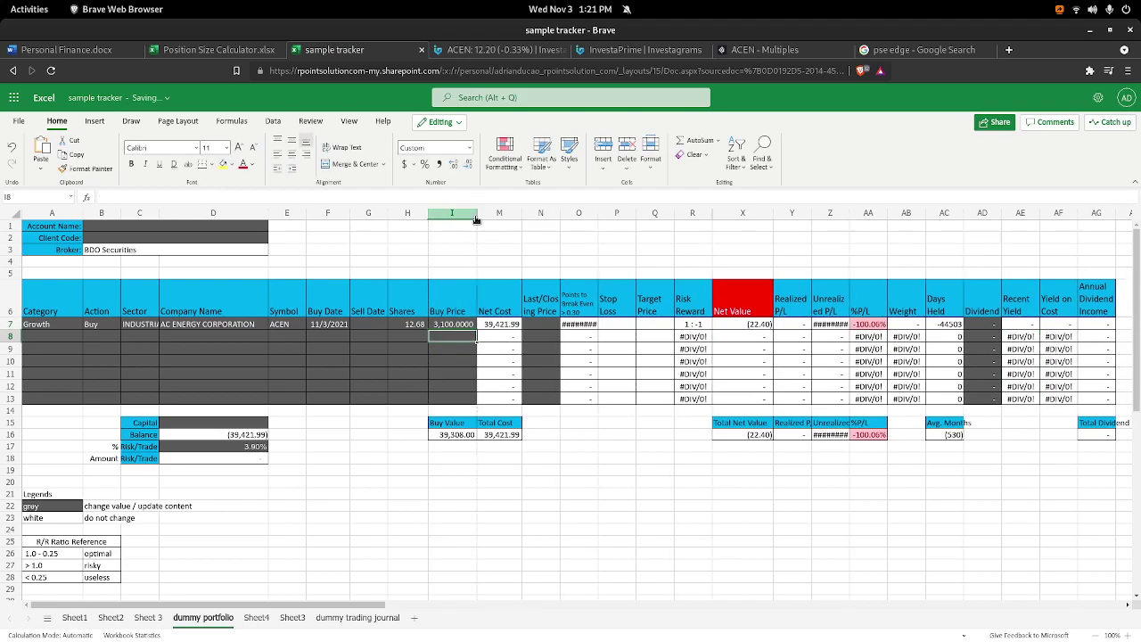
Look up ACEN's current price on its Investagrams page and open its InvestaChart.
left_click(534, 325)
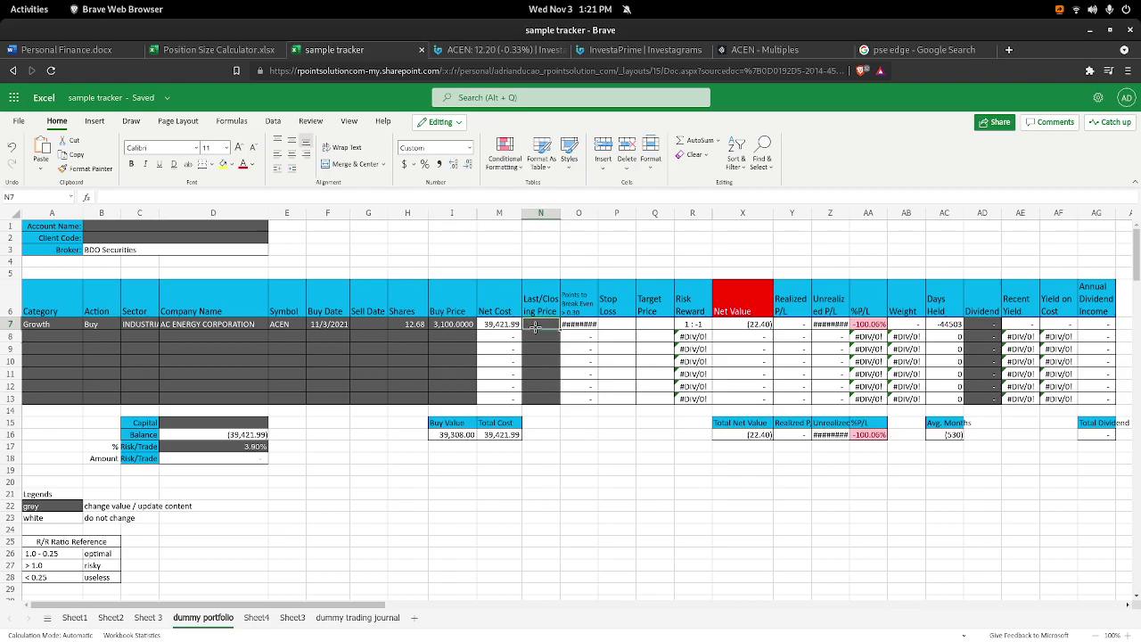
mouse_move(2, 2)
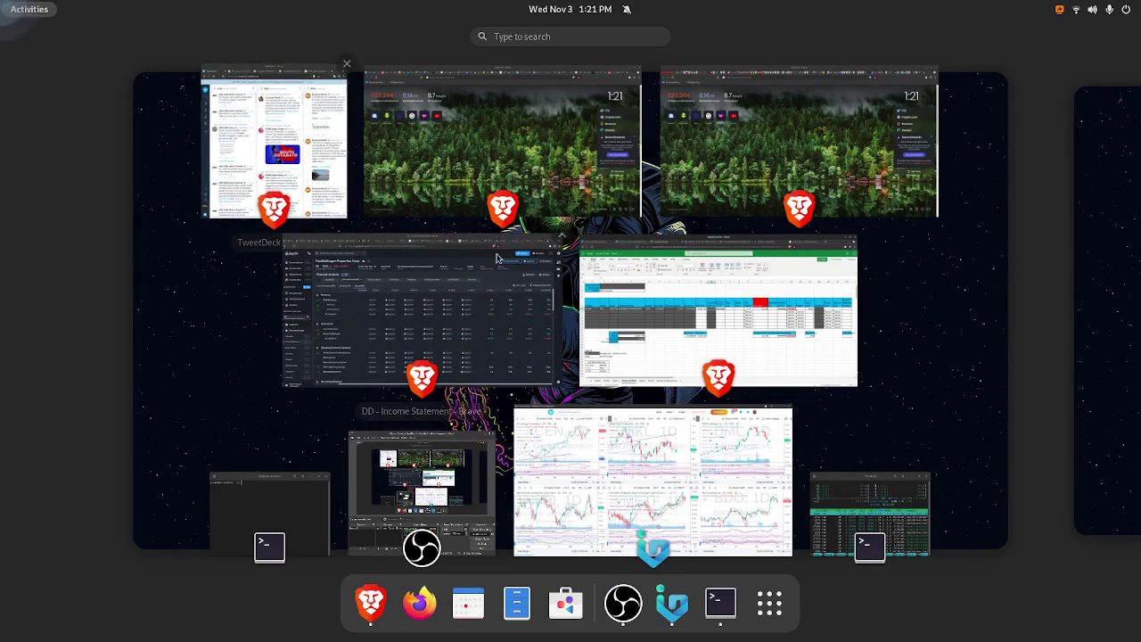
left_click(589, 392)
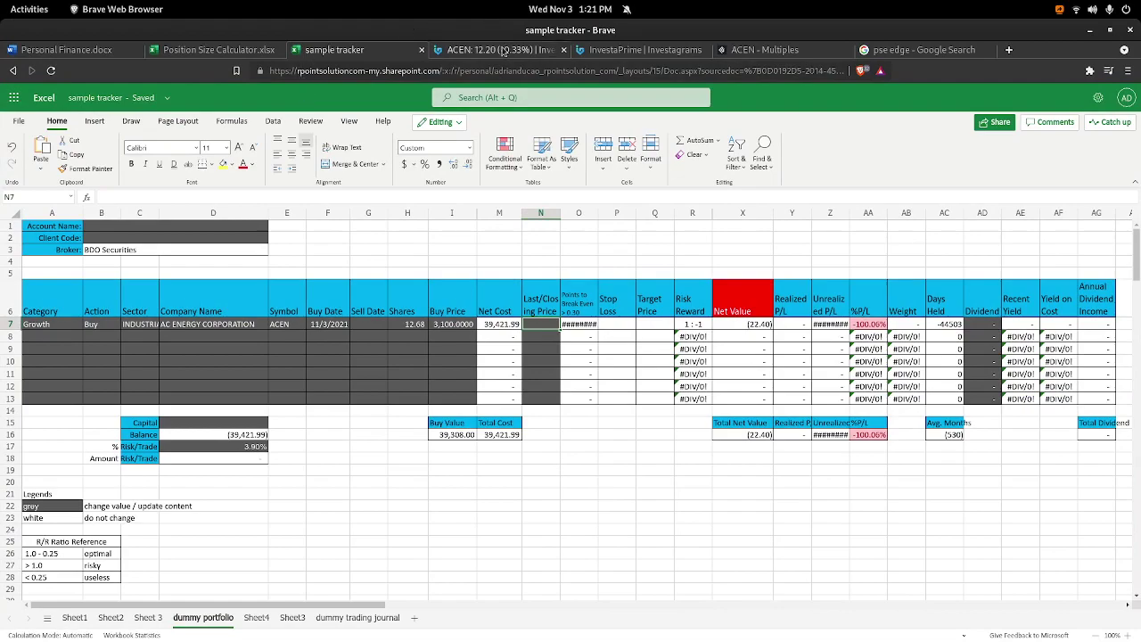
left_click(499, 50)
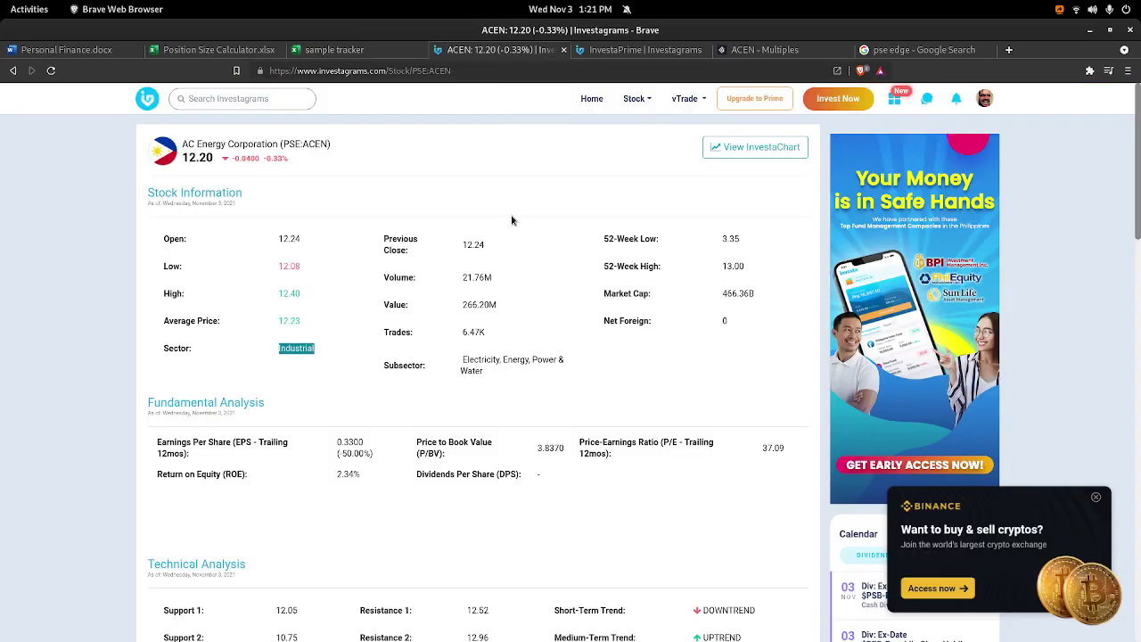
left_click(606, 54)
left_click(465, 54)
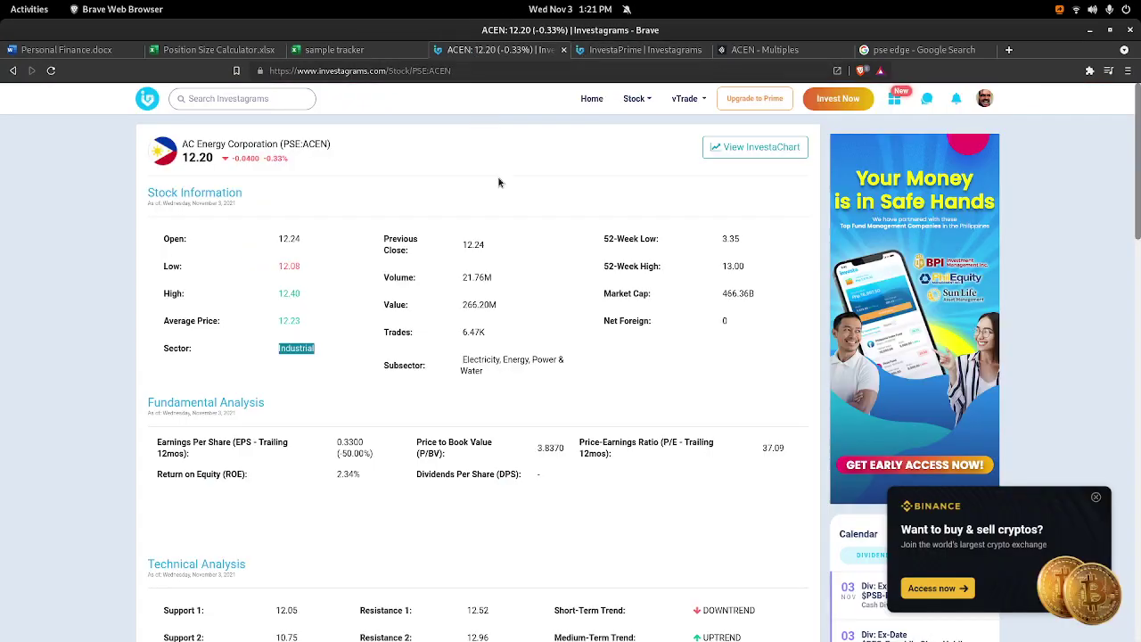
left_click(757, 152)
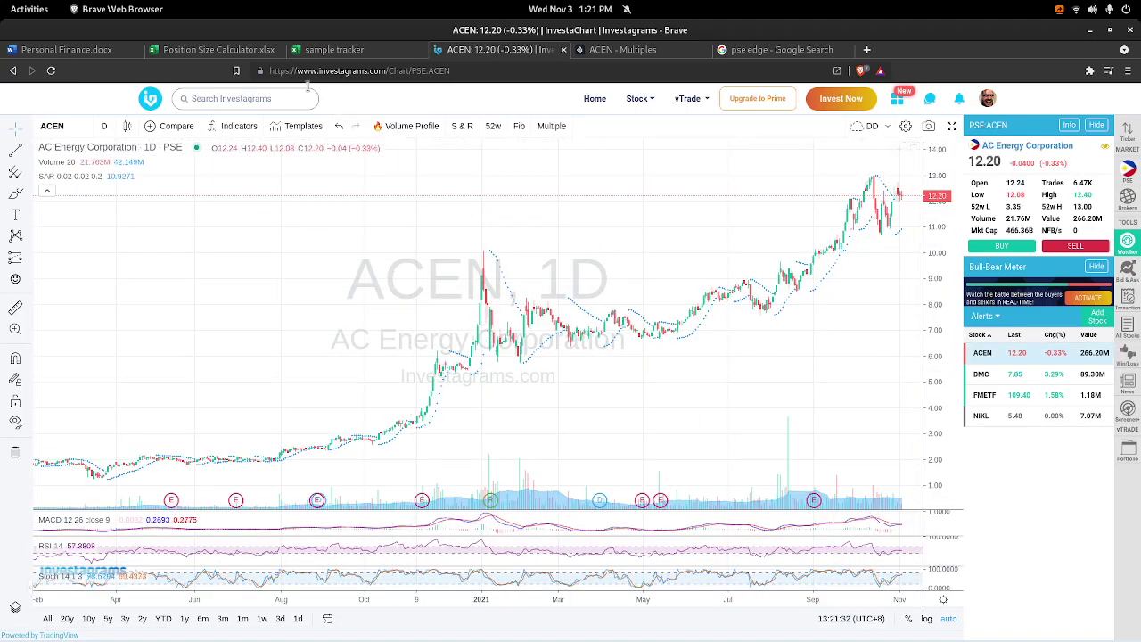
Return to the sample tracker and enter 12.2 as ACEN's Last/Closing Price.
left_click(320, 49)
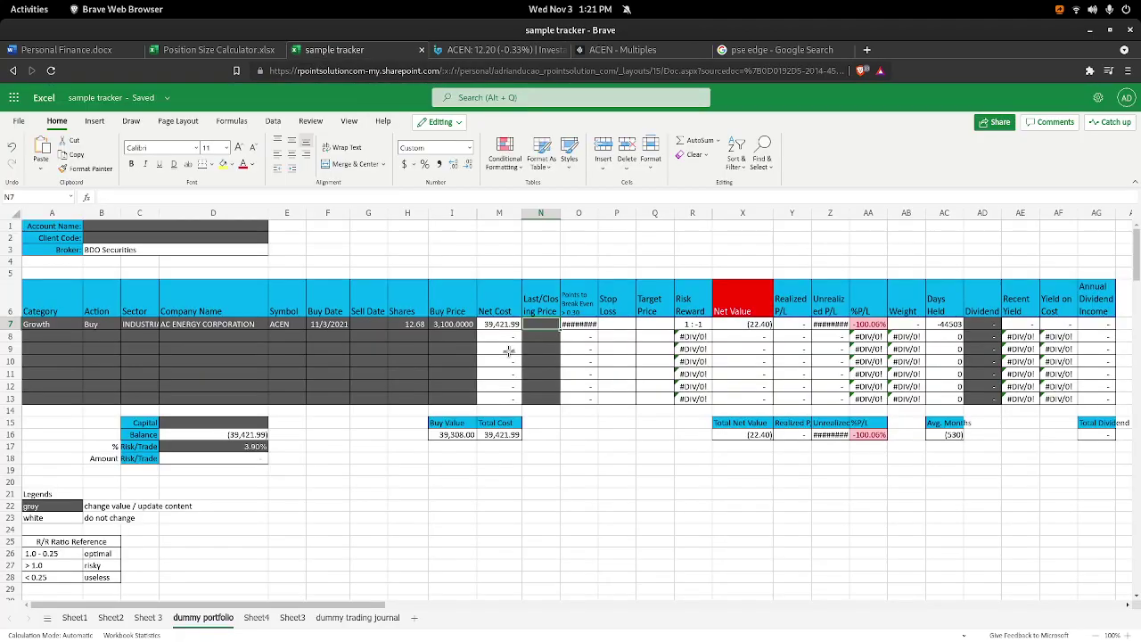
type("20")
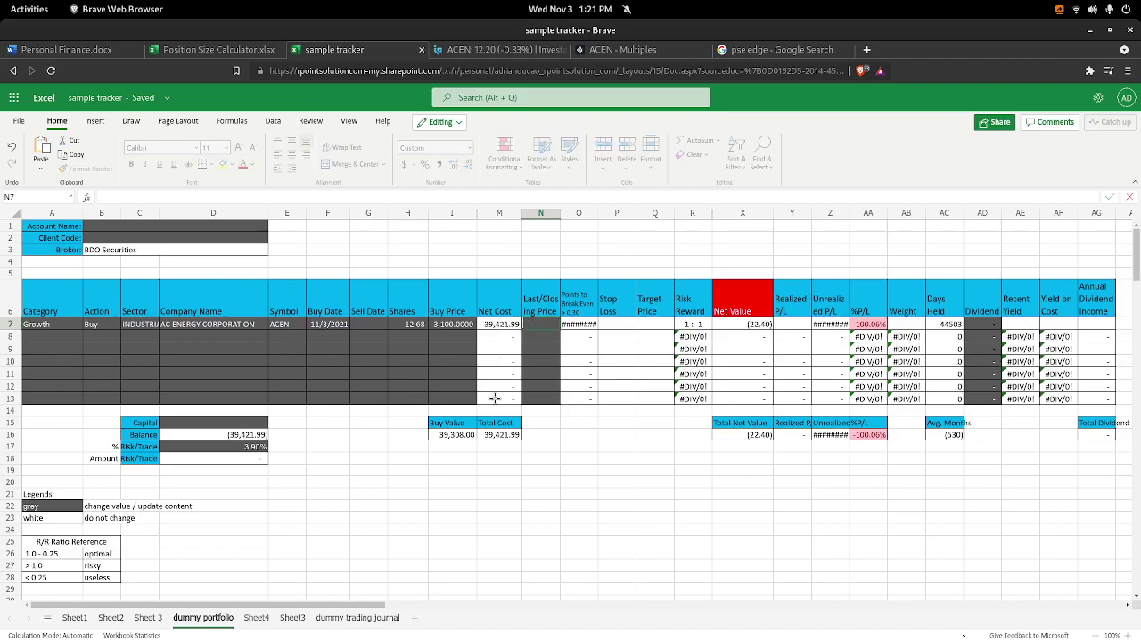
key("BackSpace")
key("BackSpace")
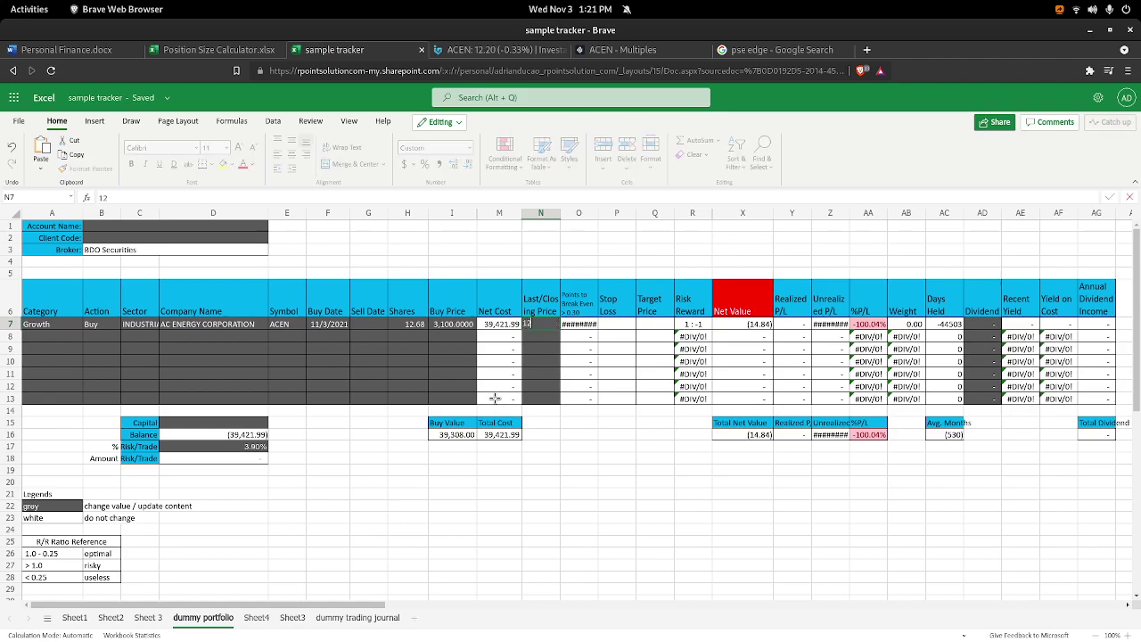
type(".2")
key("Return")
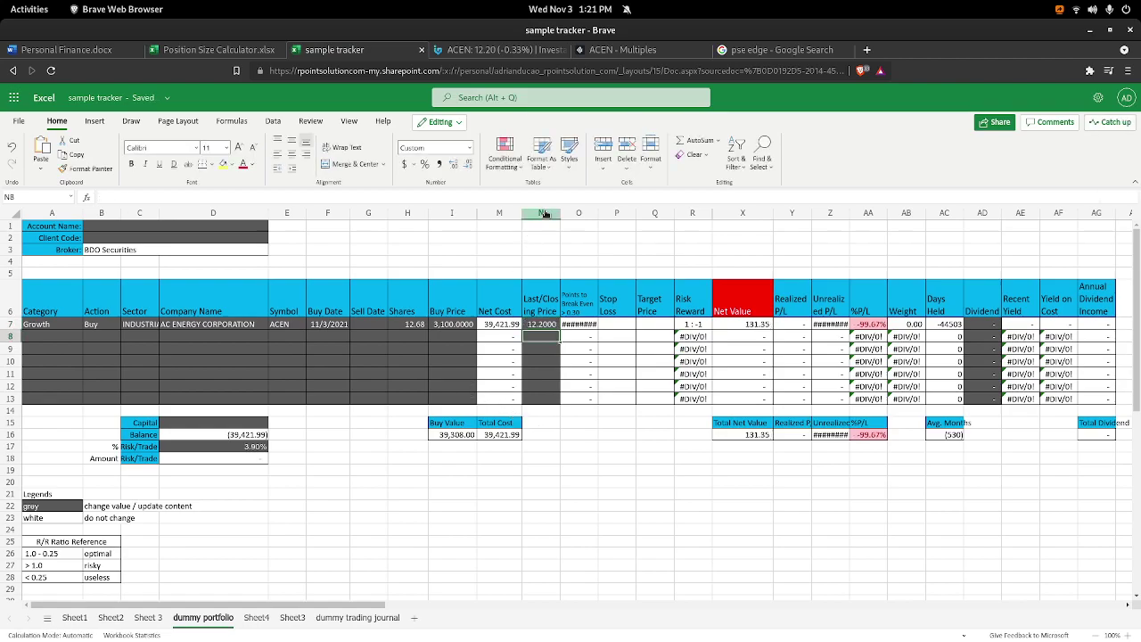
Widen the Points to Break Even column and inspect the formula behind ACEN's value.
left_click_drag(596, 216, 603, 217)
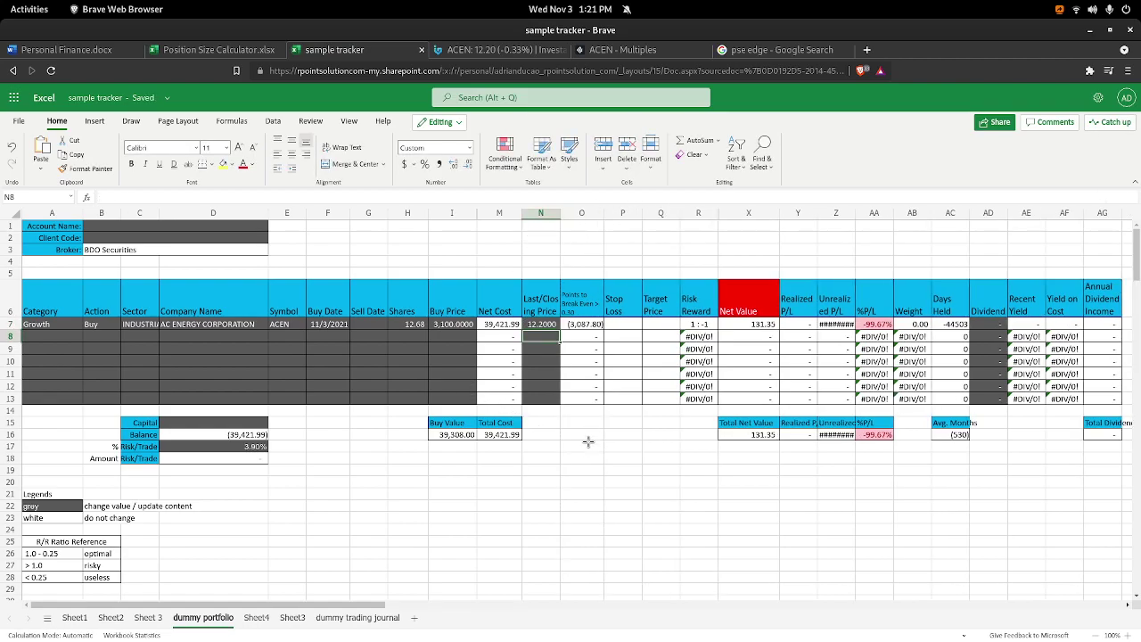
left_click(585, 448)
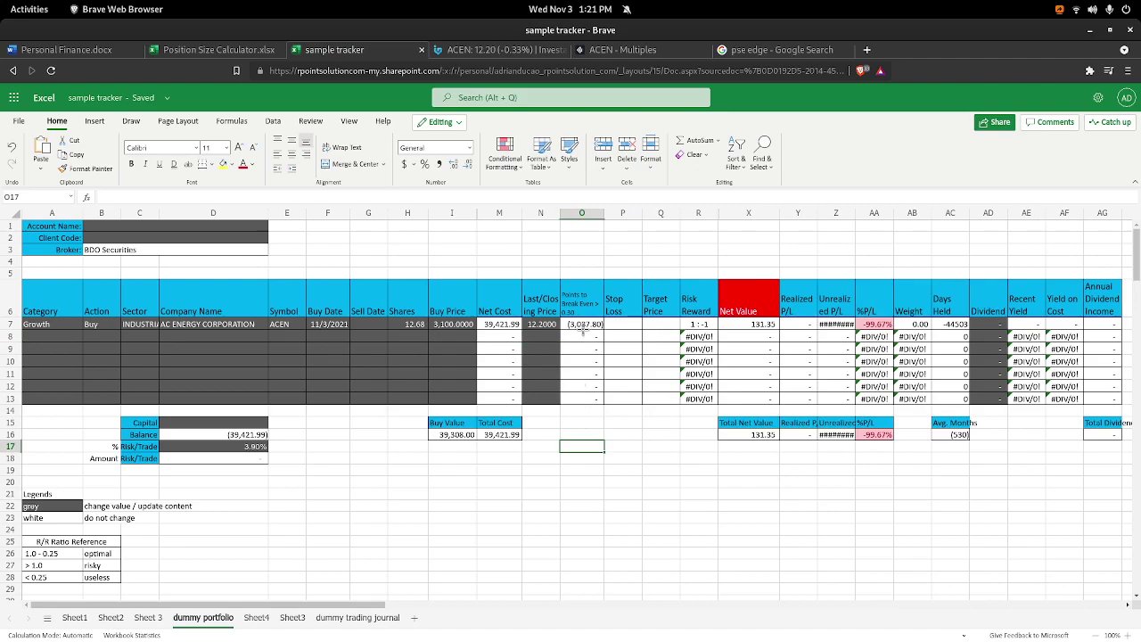
double_click(581, 323)
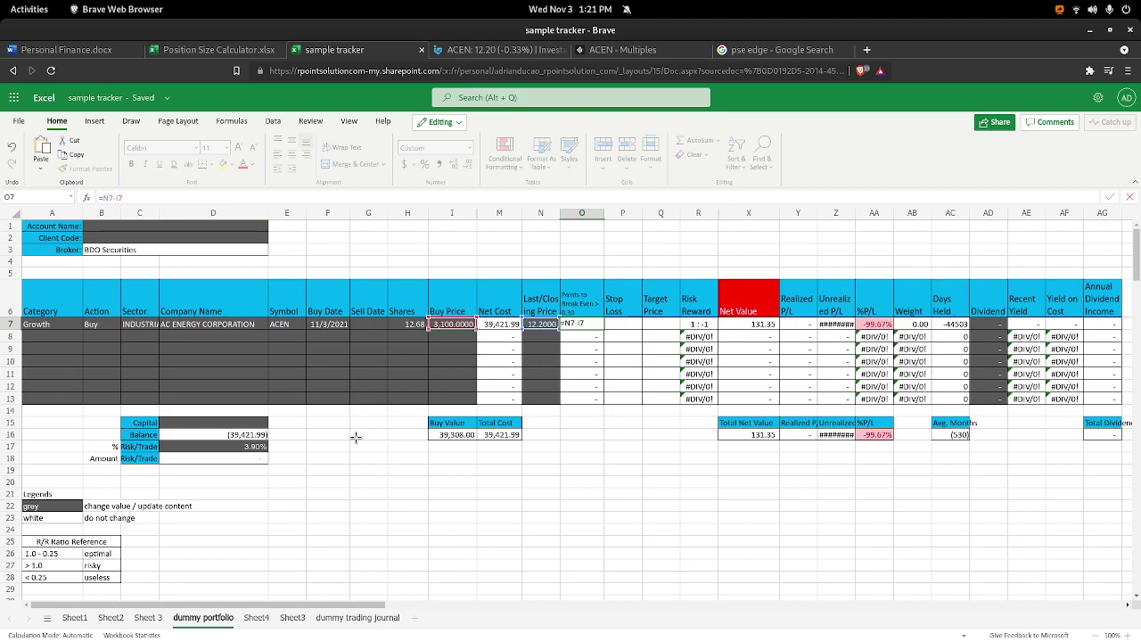
key("Escape")
Correct the swapped figures in ACEN's row by entering 3100 under Shares and 12.68 under Buy Price.
key("Left")
key("Left")
key("Left")
key("Left")
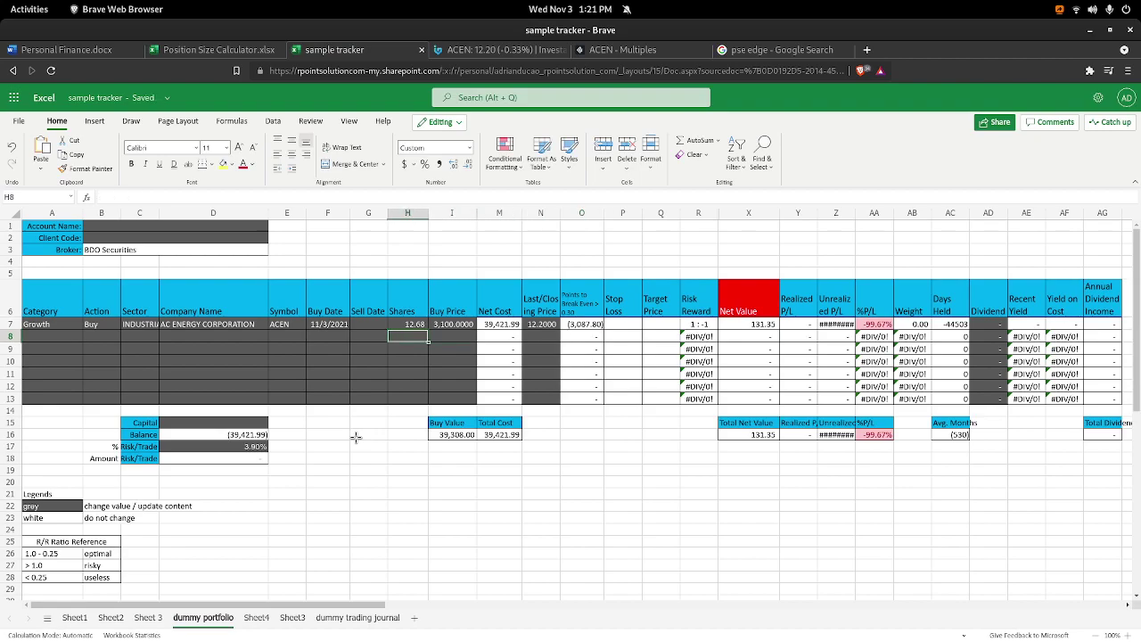
type("31090")
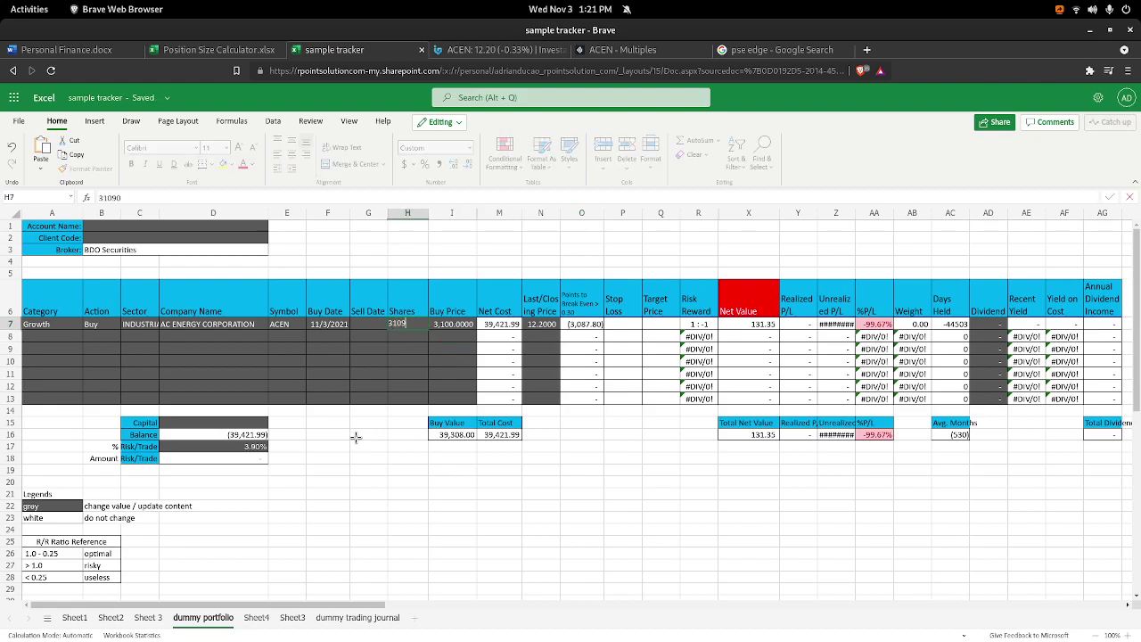
key("Tab")
type("12.")
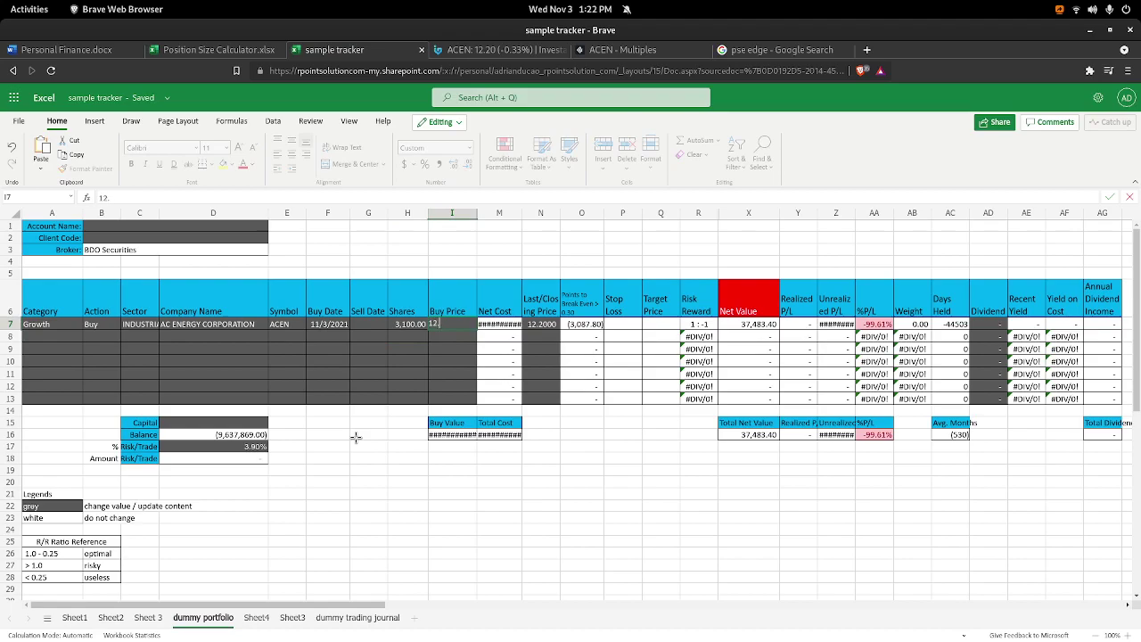
key("Return")
left_click(584, 424)
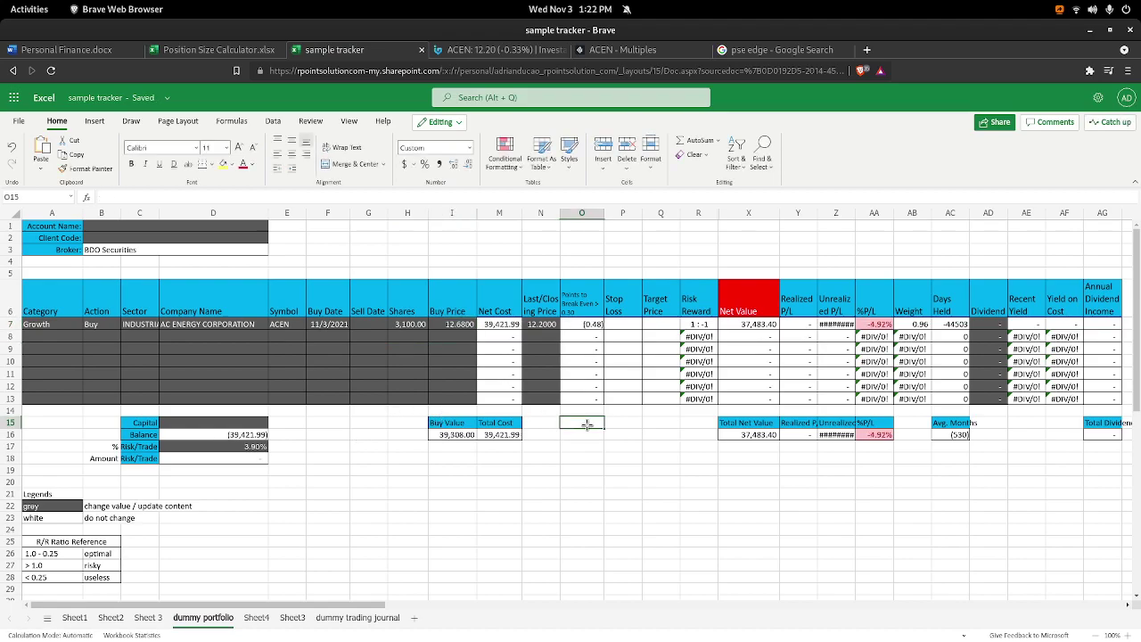
Check the position size calculator and examine the most recent candles on ACEN's InvestaChart for an entry price.
left_click(621, 323)
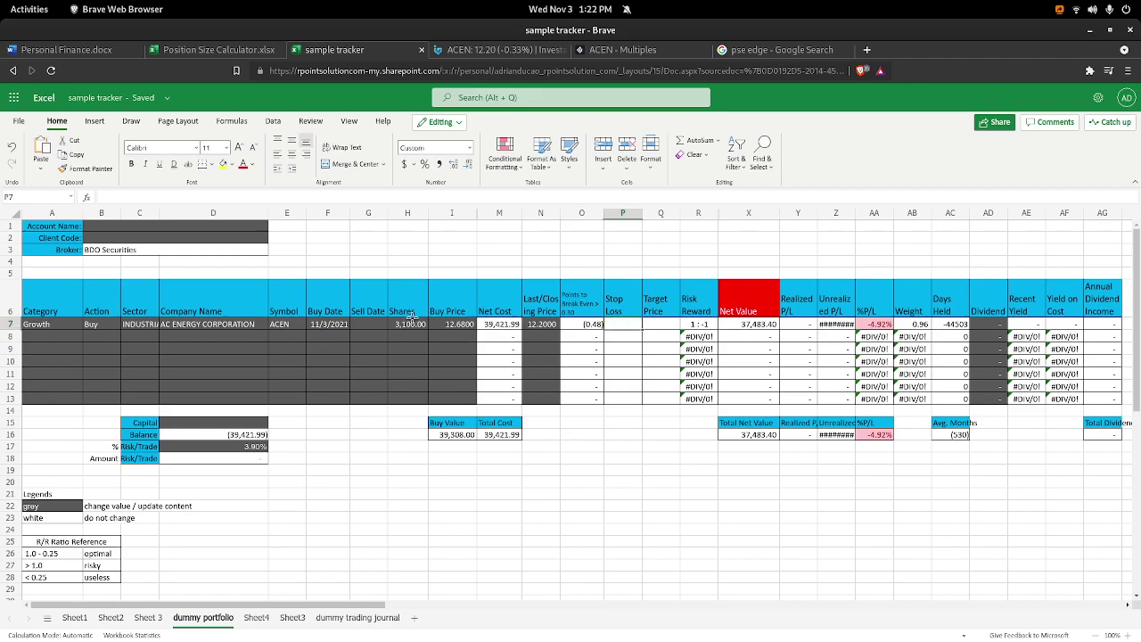
left_click(214, 49)
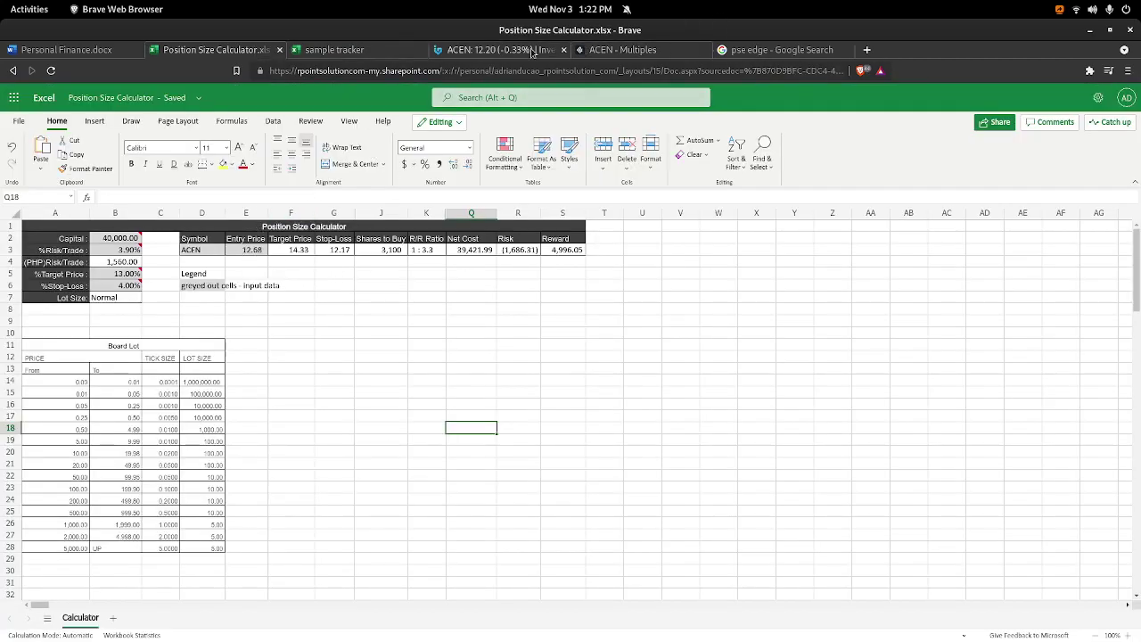
left_click(503, 49)
scroll(870, 207, "up", 10)
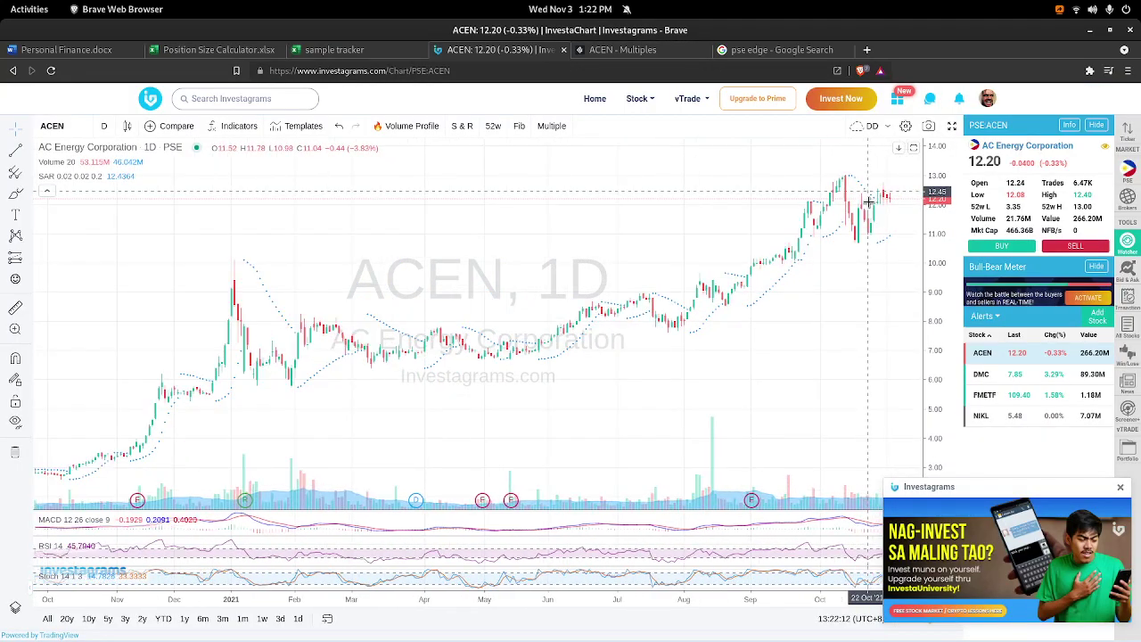
scroll(870, 207, "up", 4)
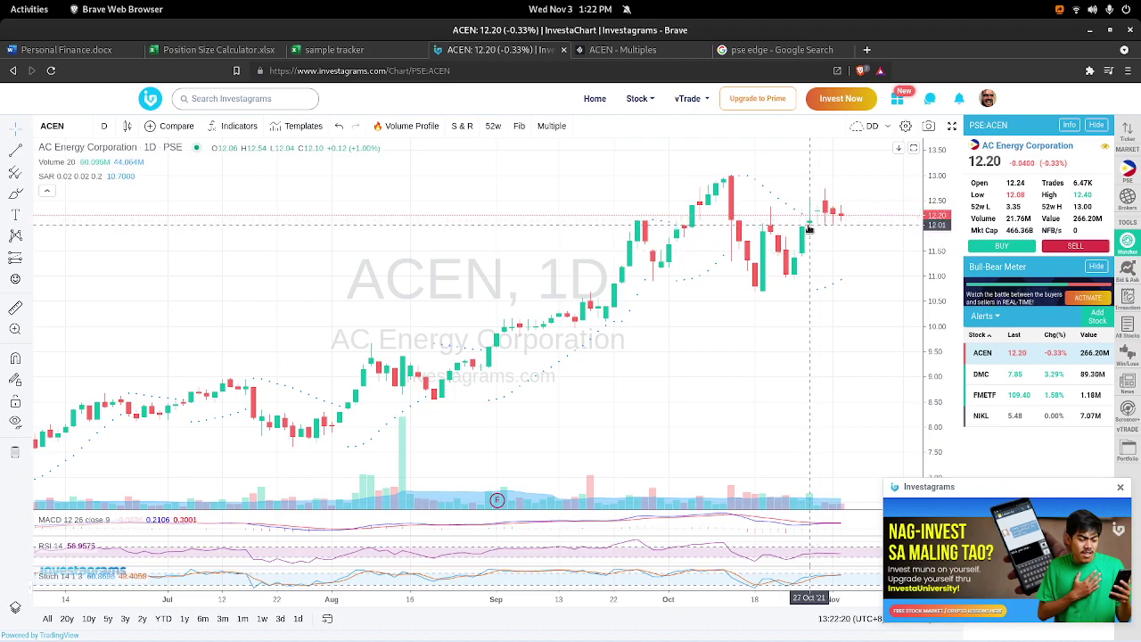
Set ACEN's Buy Price in the sample tracker to 12.01.
left_click(323, 50)
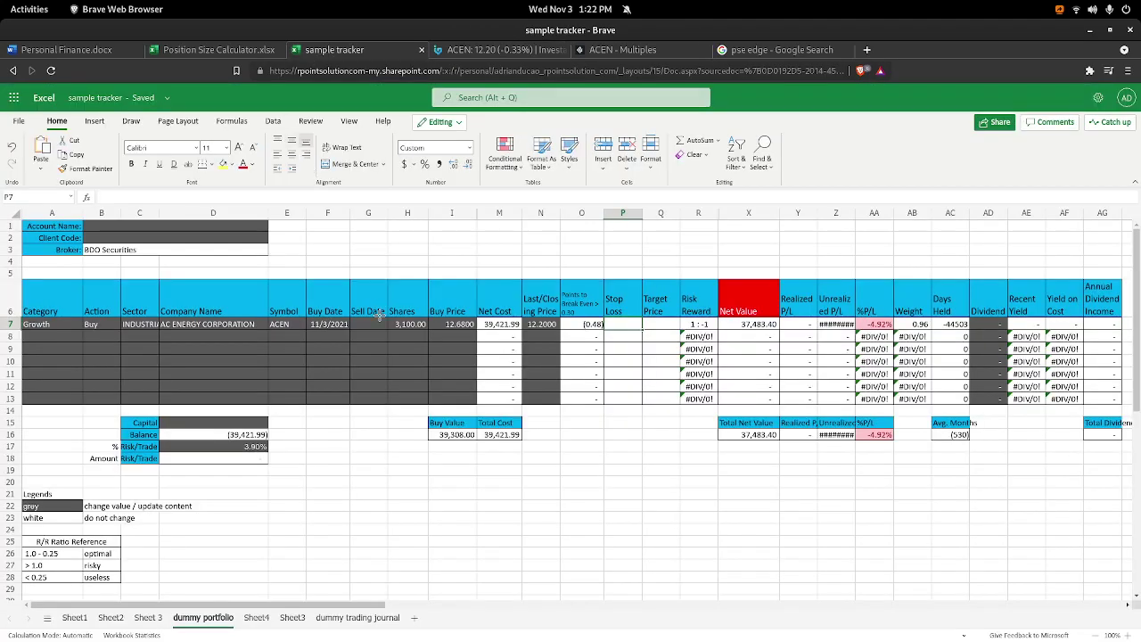
left_click(444, 326)
type("12")
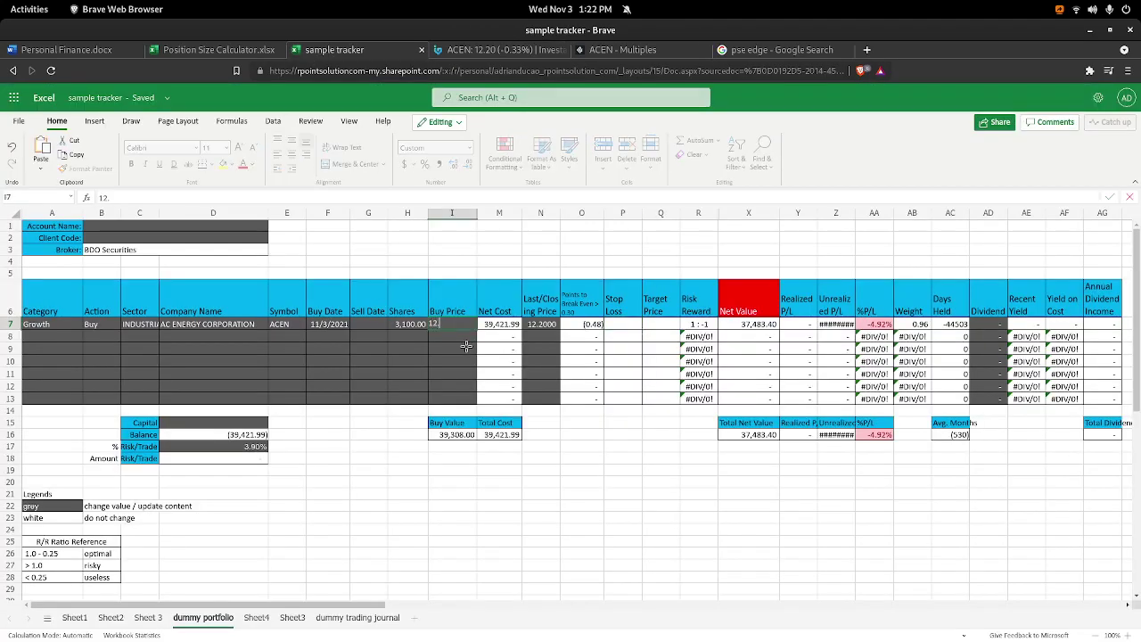
type(".01")
key("Return")
Set ACEN's Entry Price in the position size calculator to 12.01.
left_click(236, 51)
left_click(245, 250)
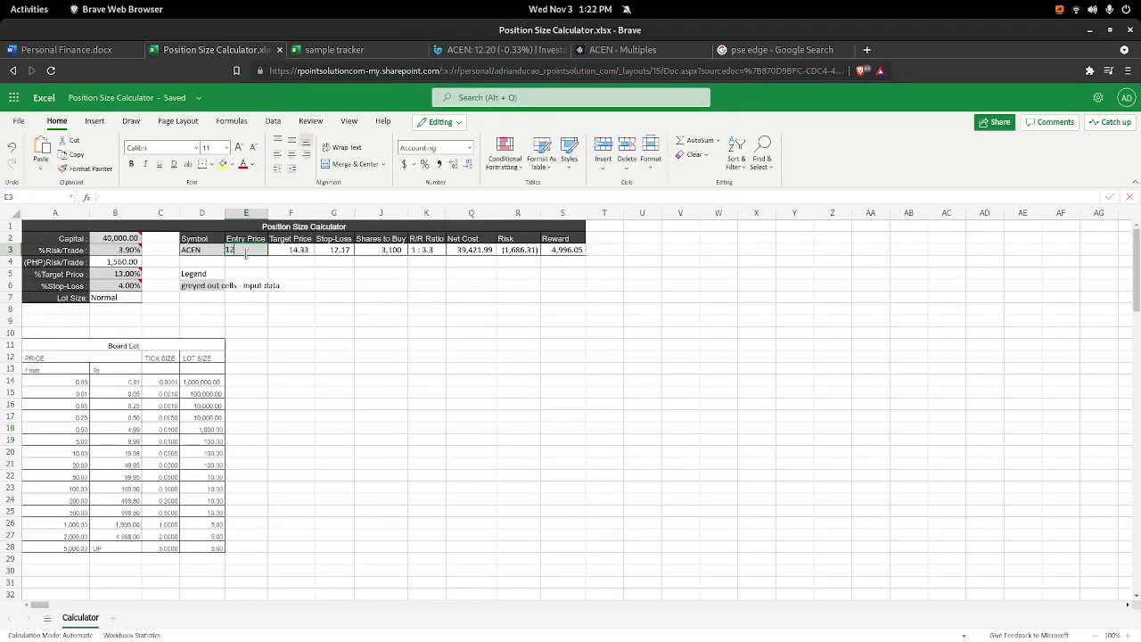
type("12./")
type("2")
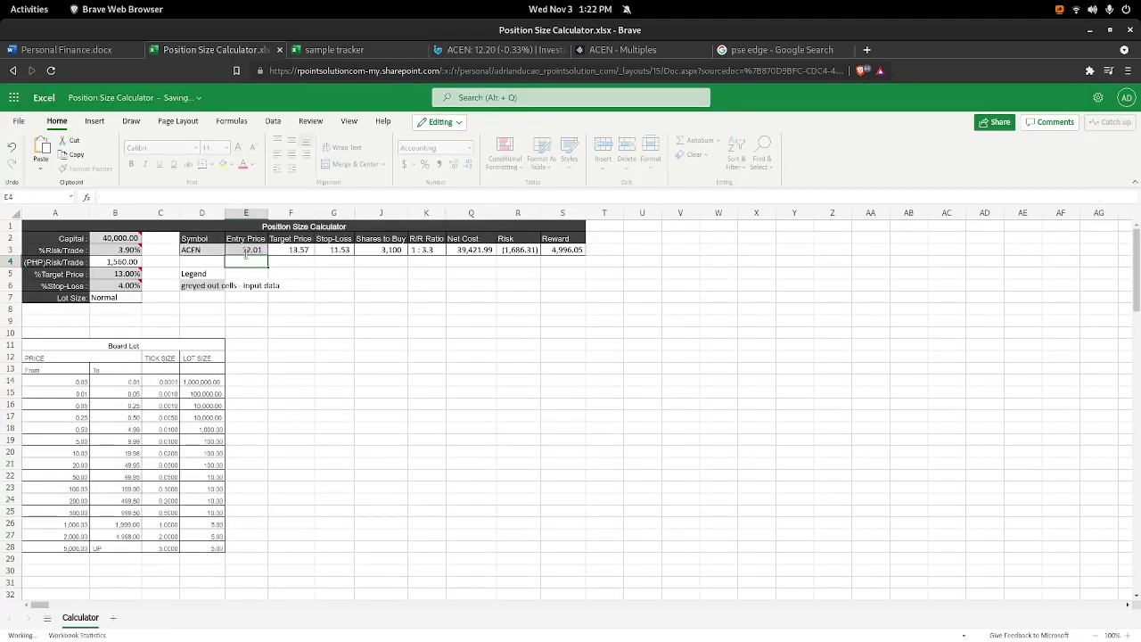
key("Return")
Return to the sample tracker and set ACEN's Shares to 3,200.
left_click(335, 50)
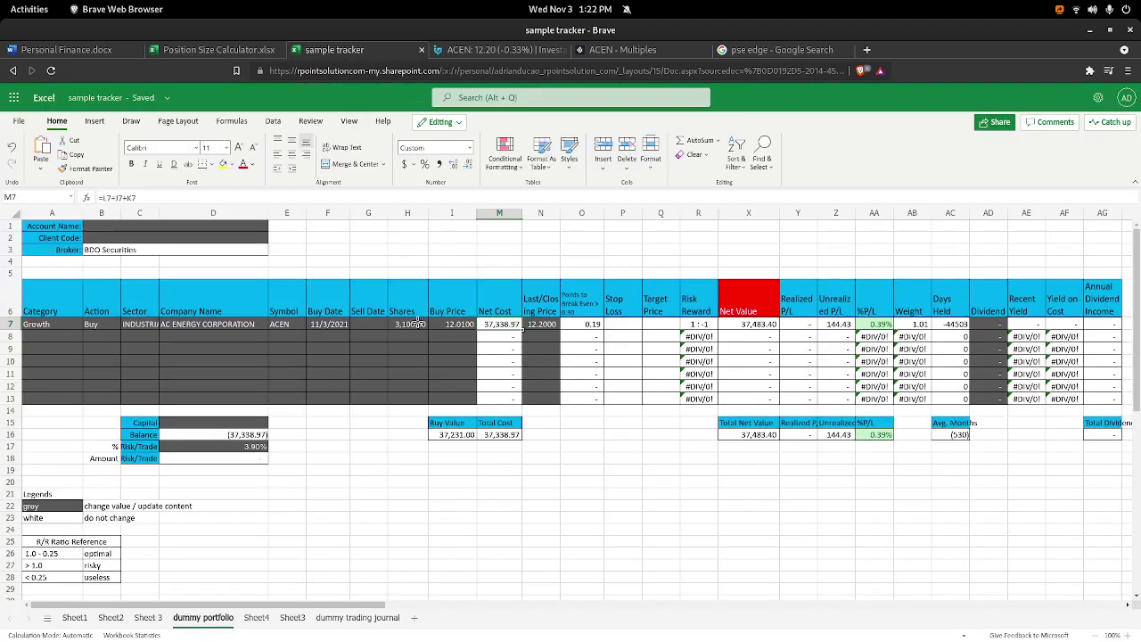
left_click(413, 322)
type("3,200")
key("Return")
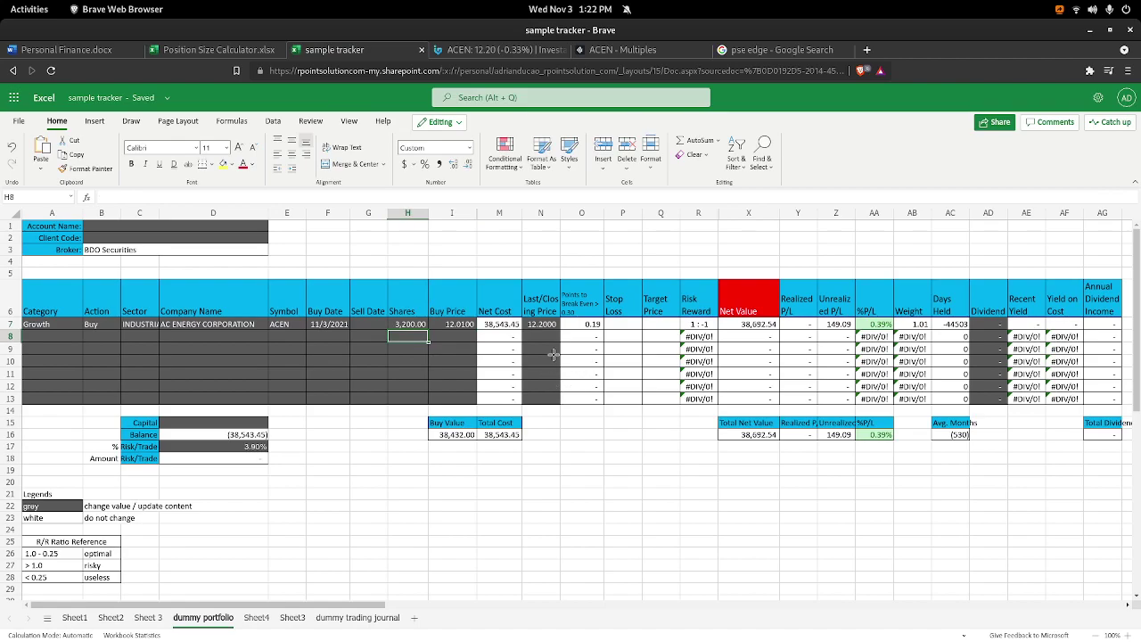
Consult the calculator's Stop-Loss for ACEN and enter 11.53 under Stop Loss in the sample tracker.
left_click(218, 50)
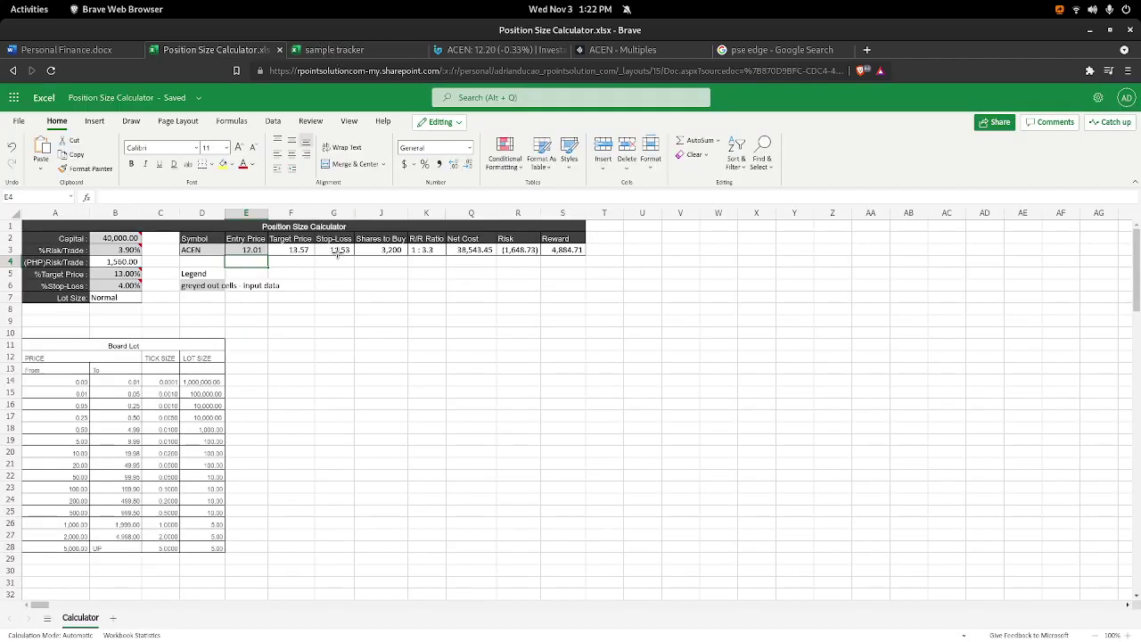
left_click(359, 51)
left_click(622, 325)
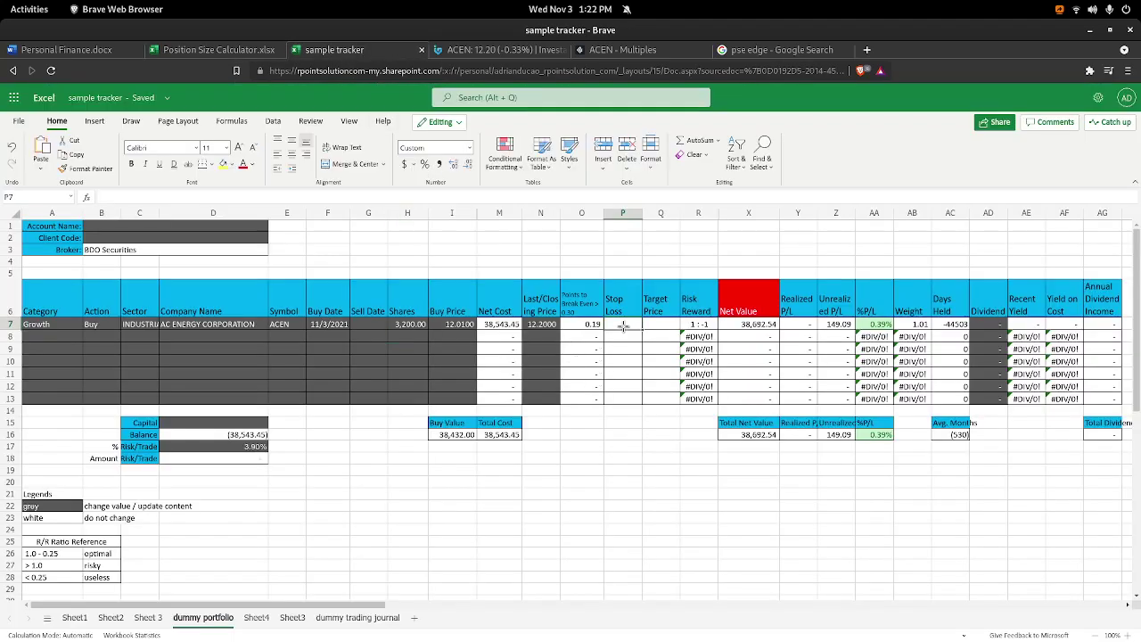
type("11.53")
key("Return")
Consult the calculator's Target Price for ACEN and enter 13.57 under Target Price in the sample tracker.
left_click(267, 51)
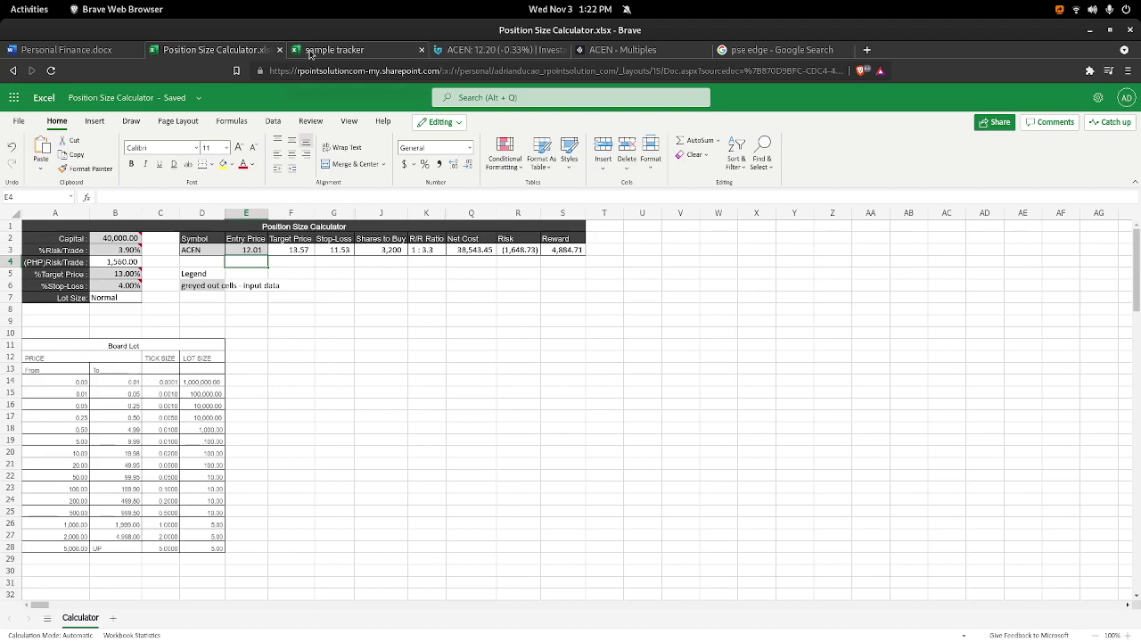
left_click(317, 53)
left_click(666, 325)
type("13.")
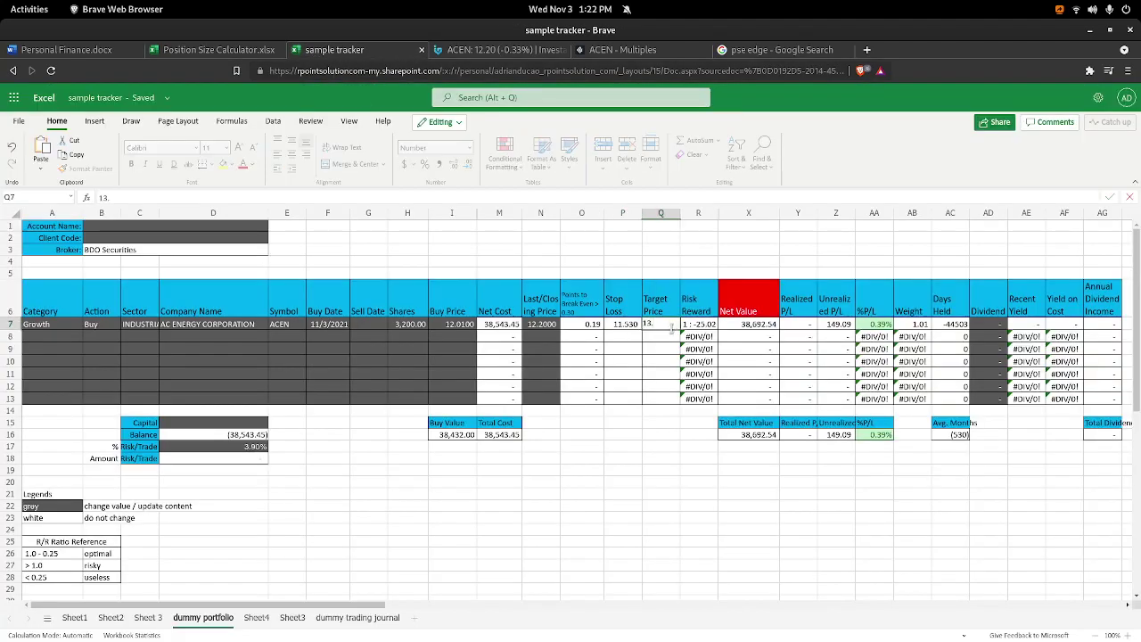
type("57")
key("Return")
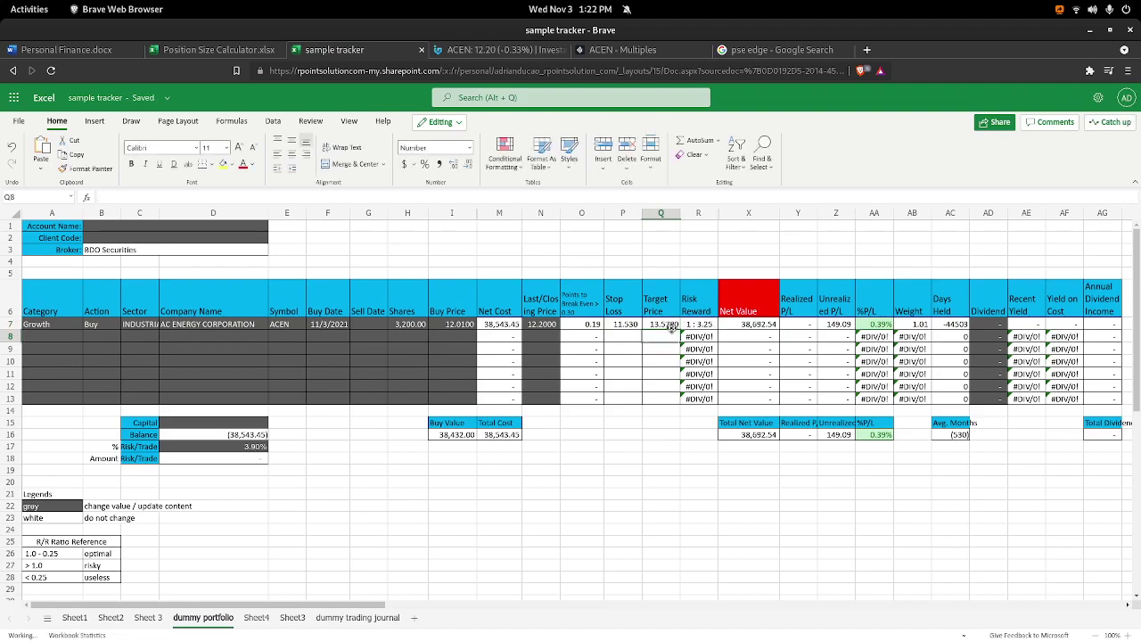
mouse_move(690, 328)
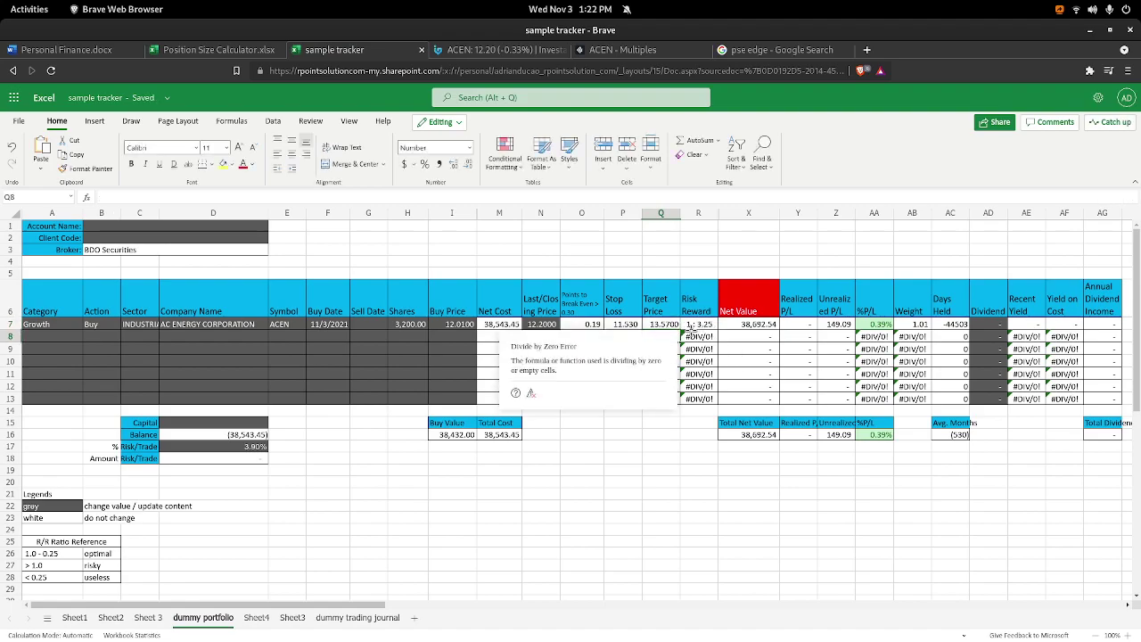
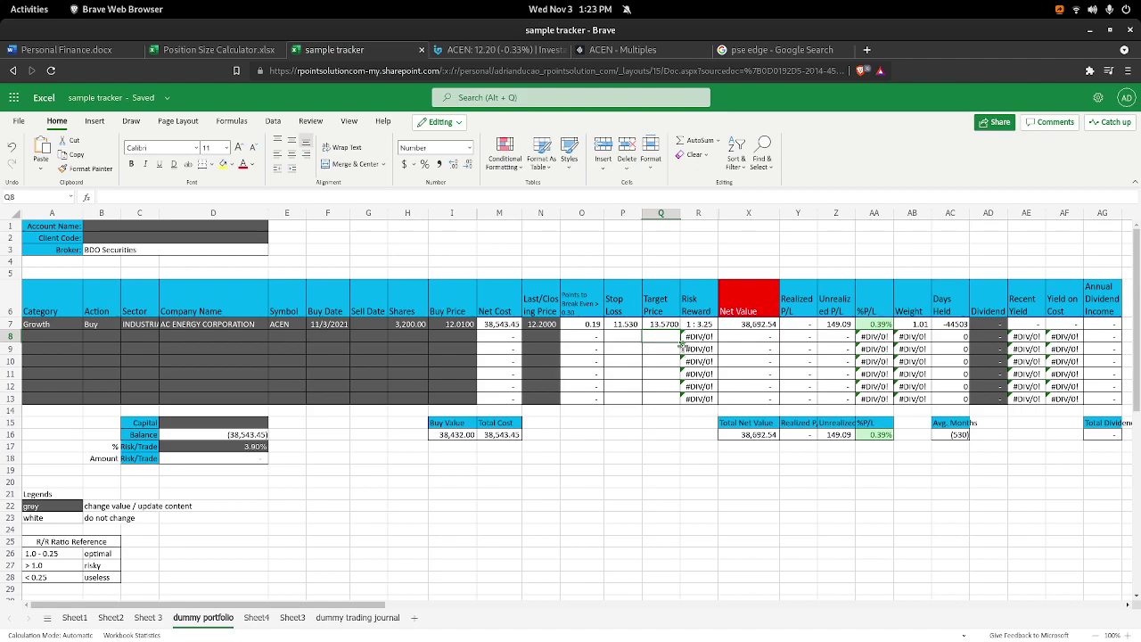
Examine ACEN's Last/Closing Price, Net Value and Net Cost cells in the sample tracker.
left_click(532, 325)
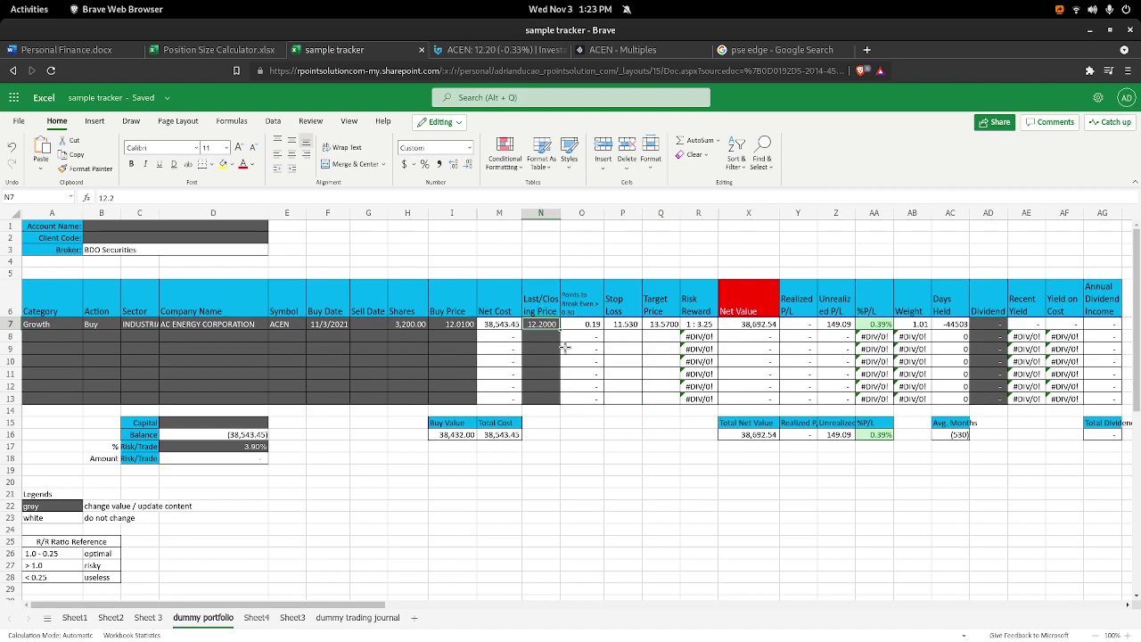
left_click(732, 323)
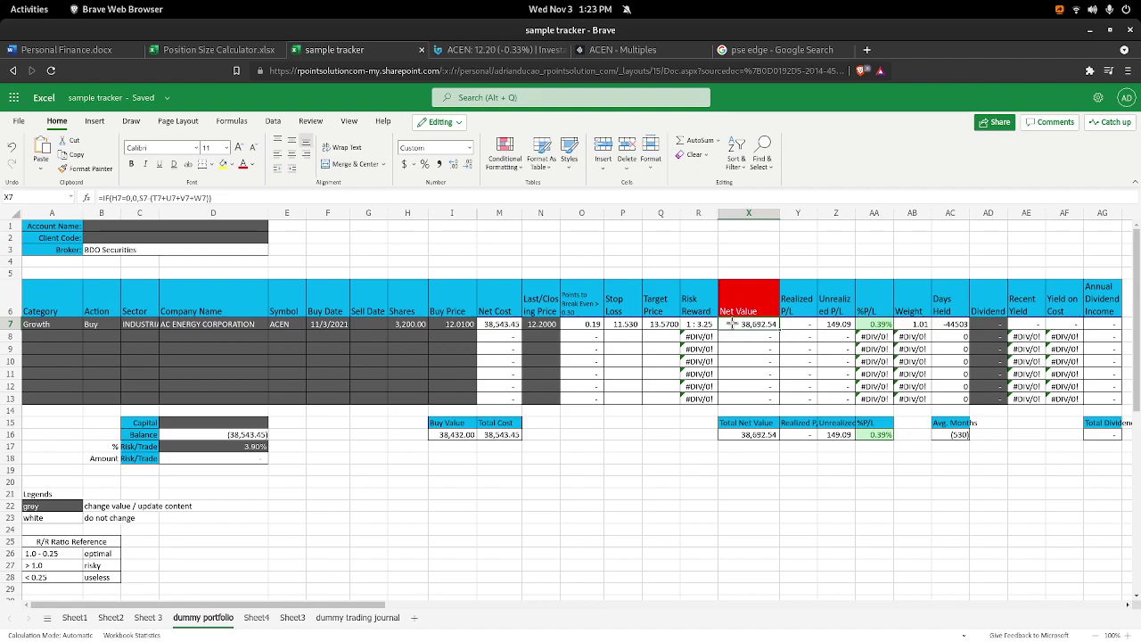
left_click(497, 326)
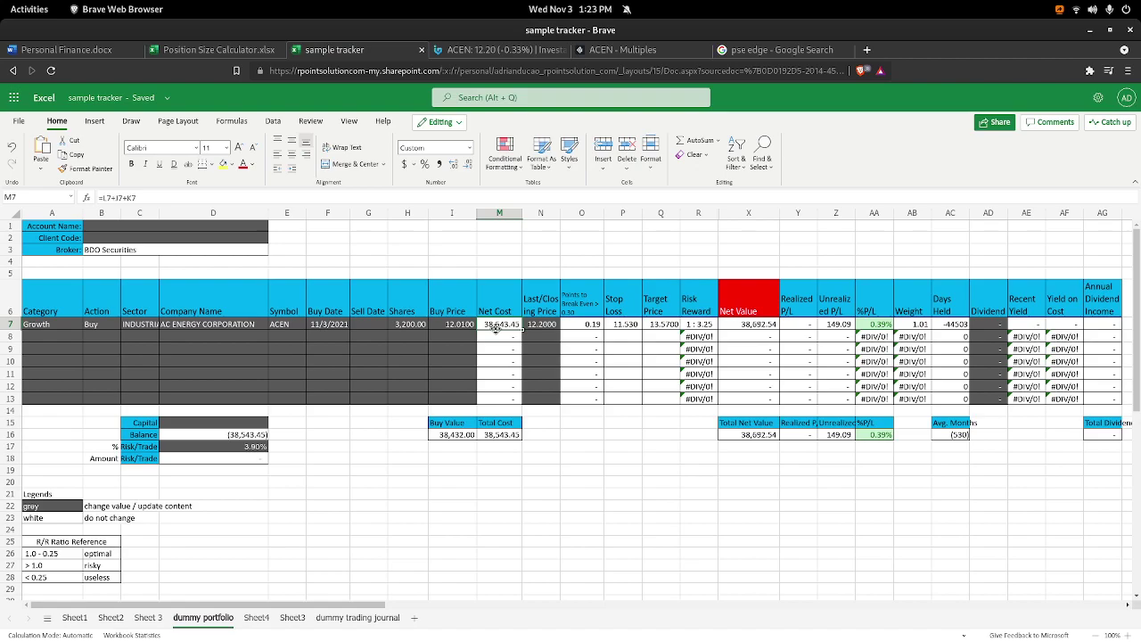
mouse_move(0, 0)
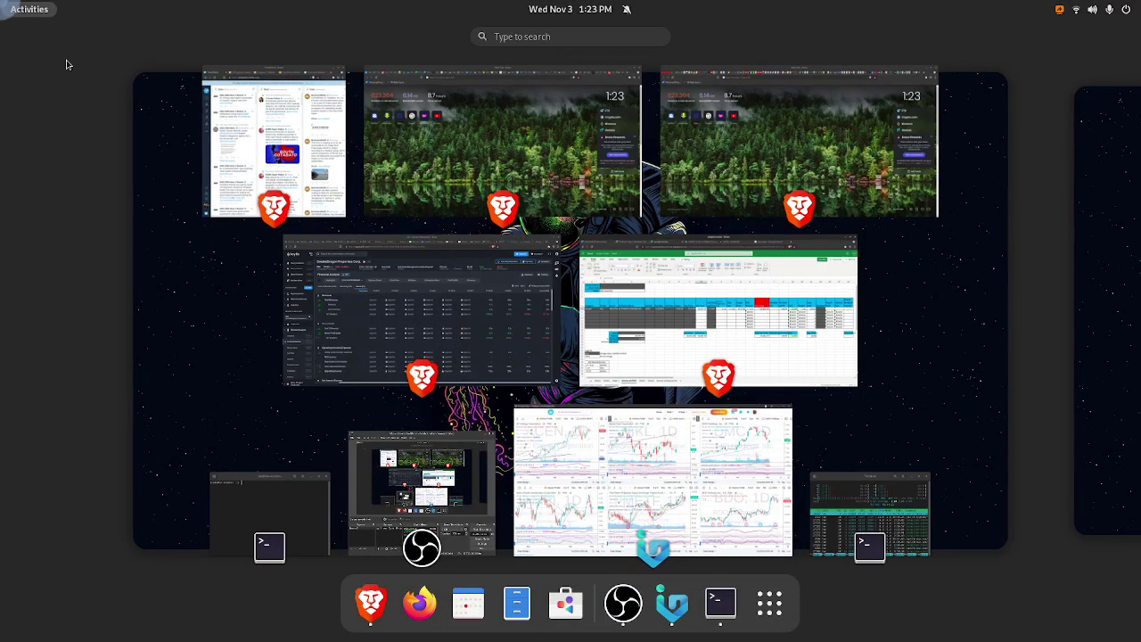
left_click(676, 311)
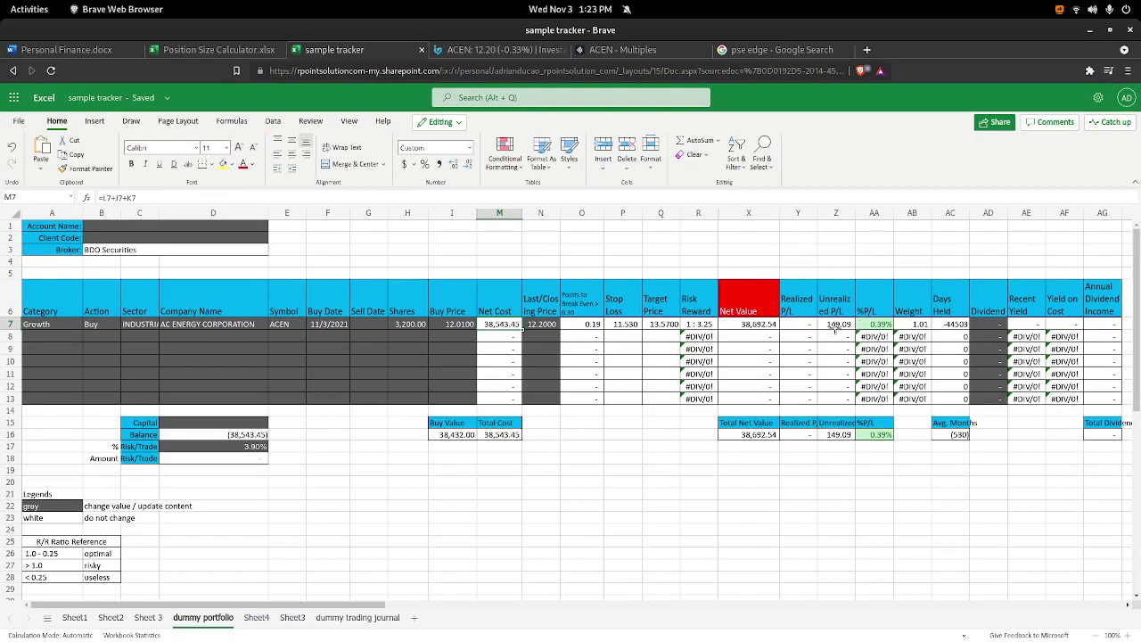
Set ACEN's Action to Sell in the sample tracker.
left_click(103, 326)
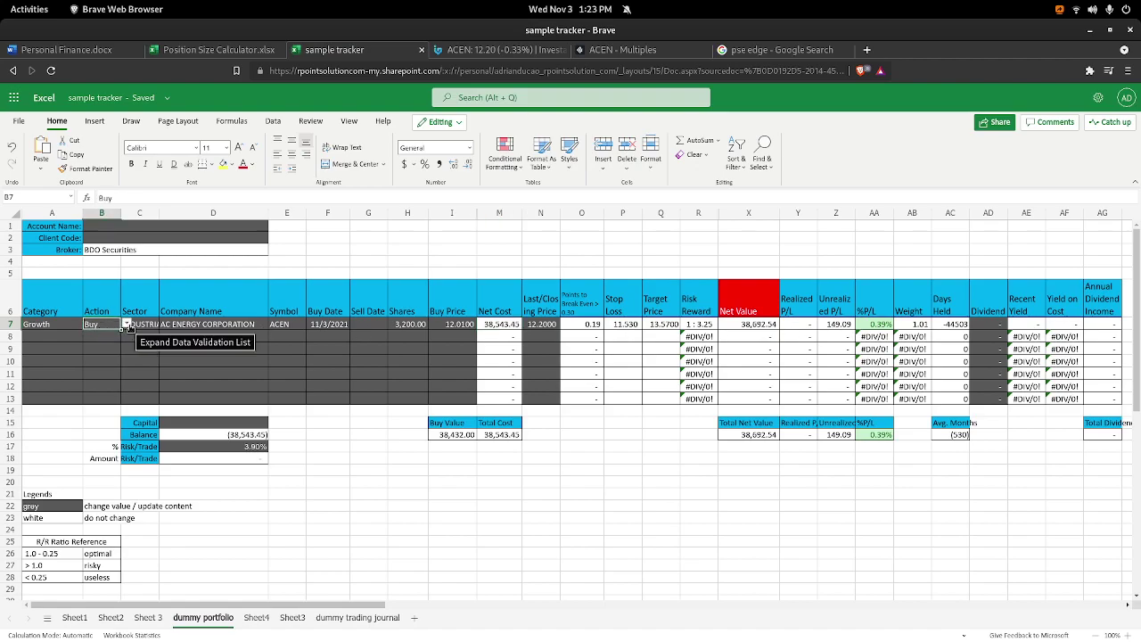
left_click(126, 324)
left_click(104, 365)
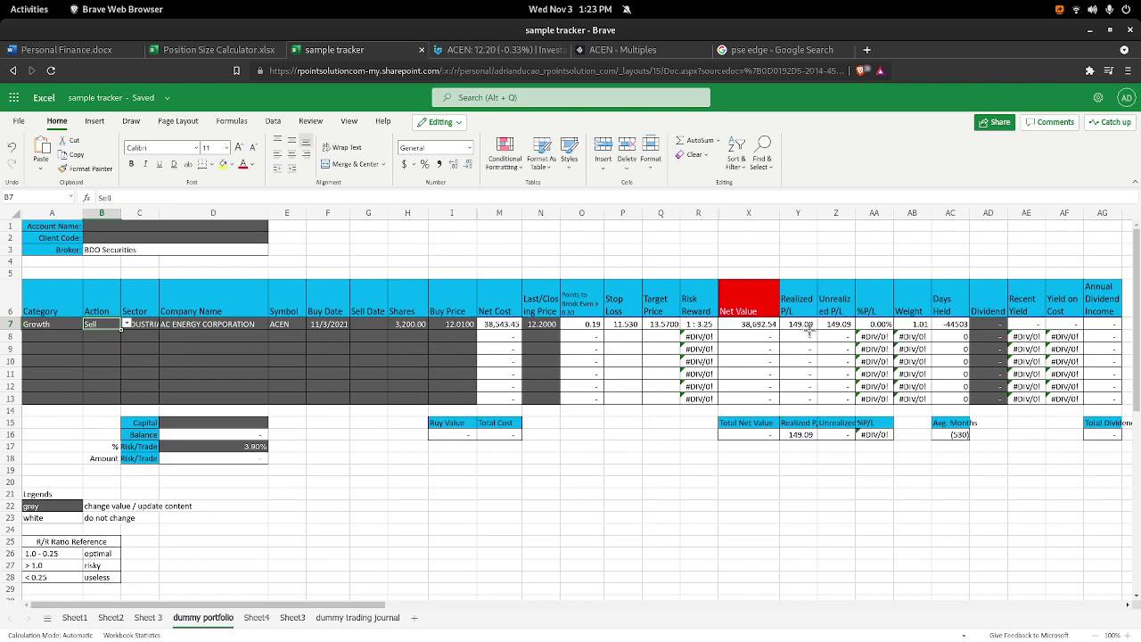
Consult the Capital in the position size calculator and enter 40,000 as the sample tracker's Capital.
left_click(205, 421)
left_click(249, 51)
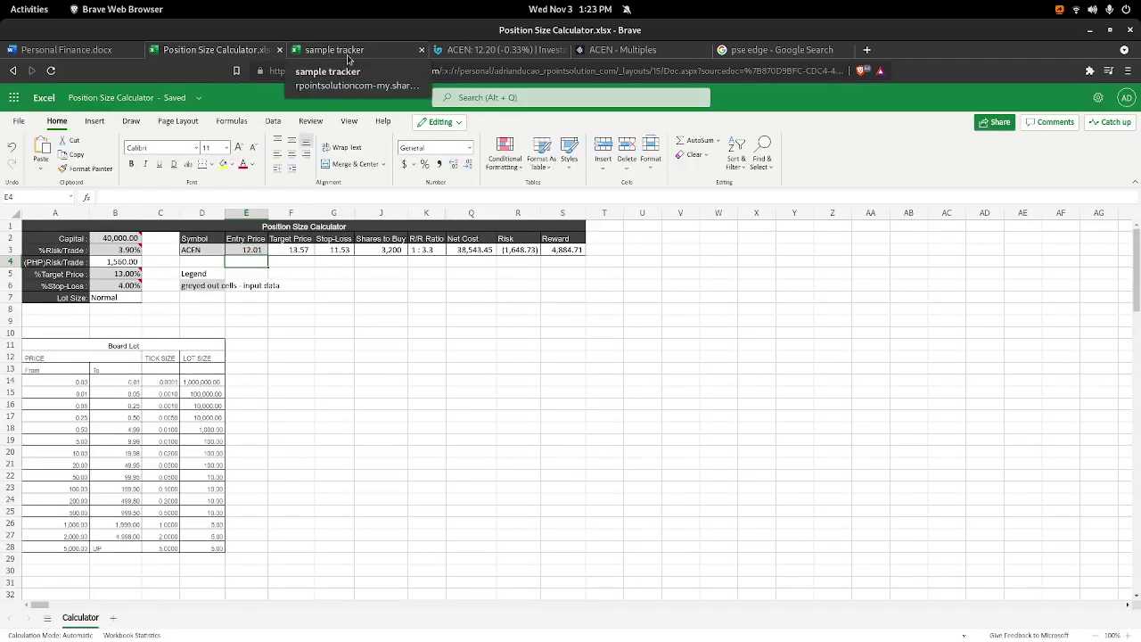
left_click(347, 59)
type("4")
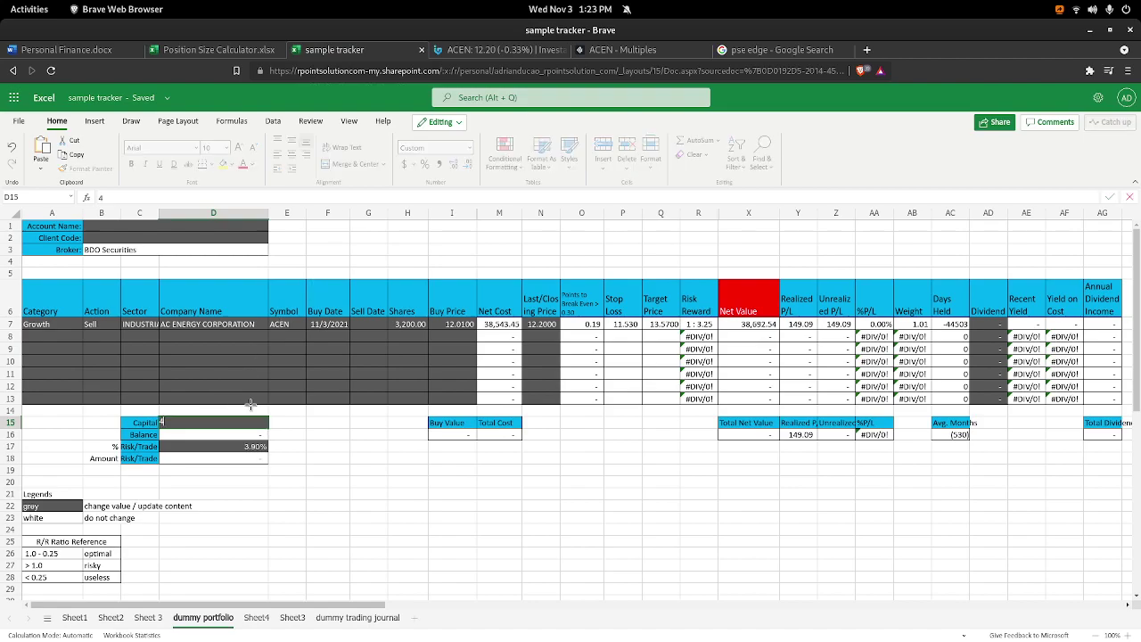
type("0,000")
key("Return")
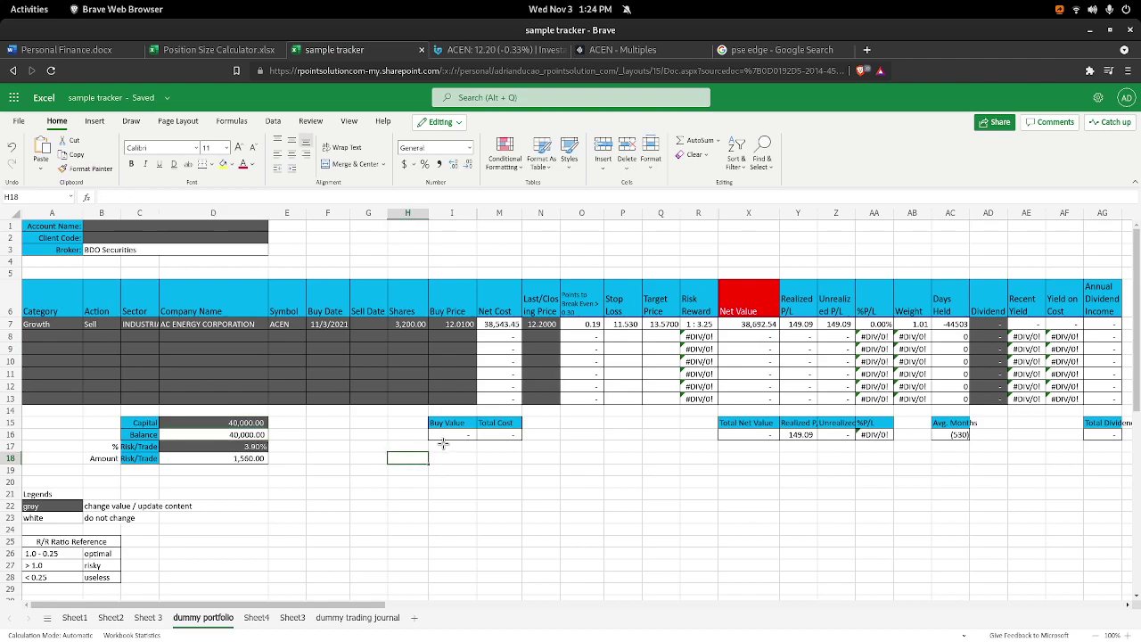
Set ACEN's Action to Buy and inspect the formulas behind the Total Cost and Balance.
left_click(107, 324)
left_click(127, 325)
left_click(100, 337)
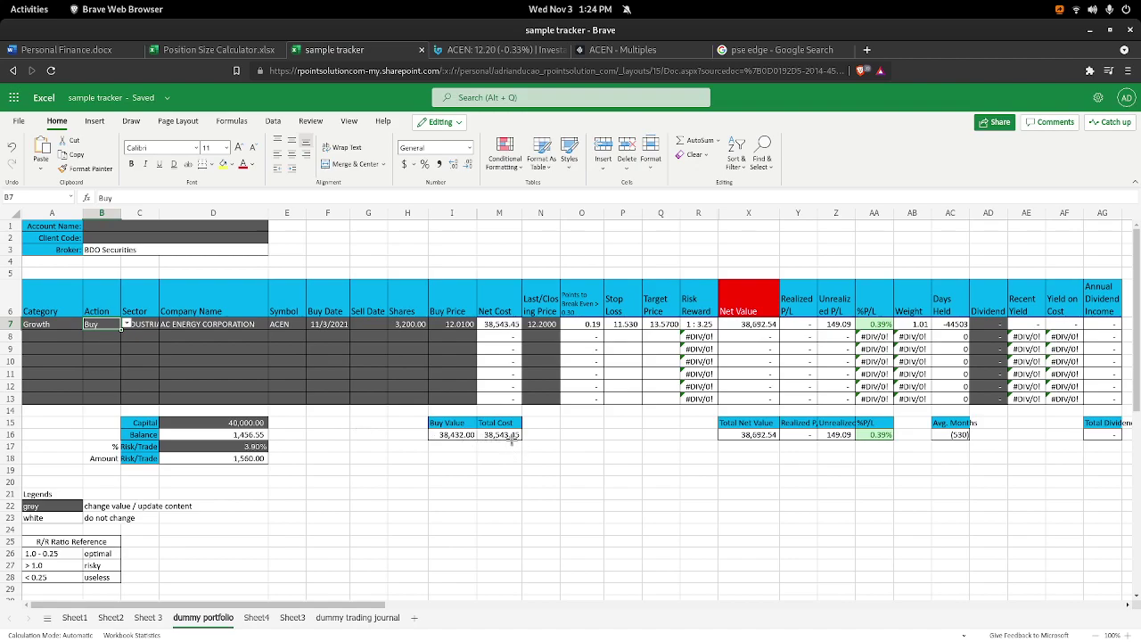
left_click(511, 438)
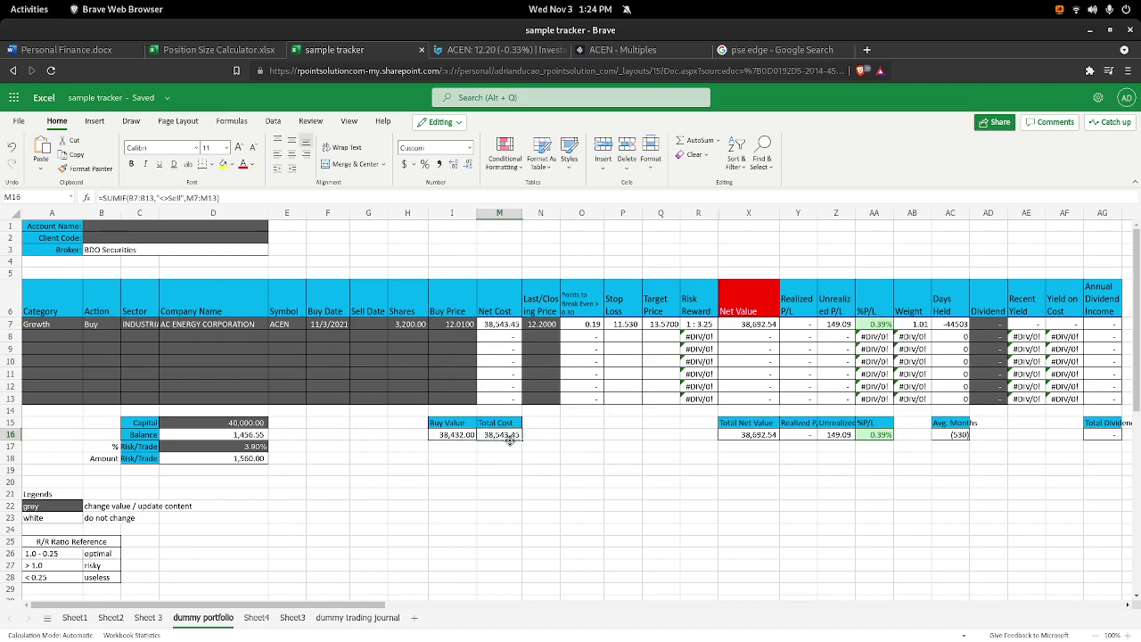
left_click(253, 436)
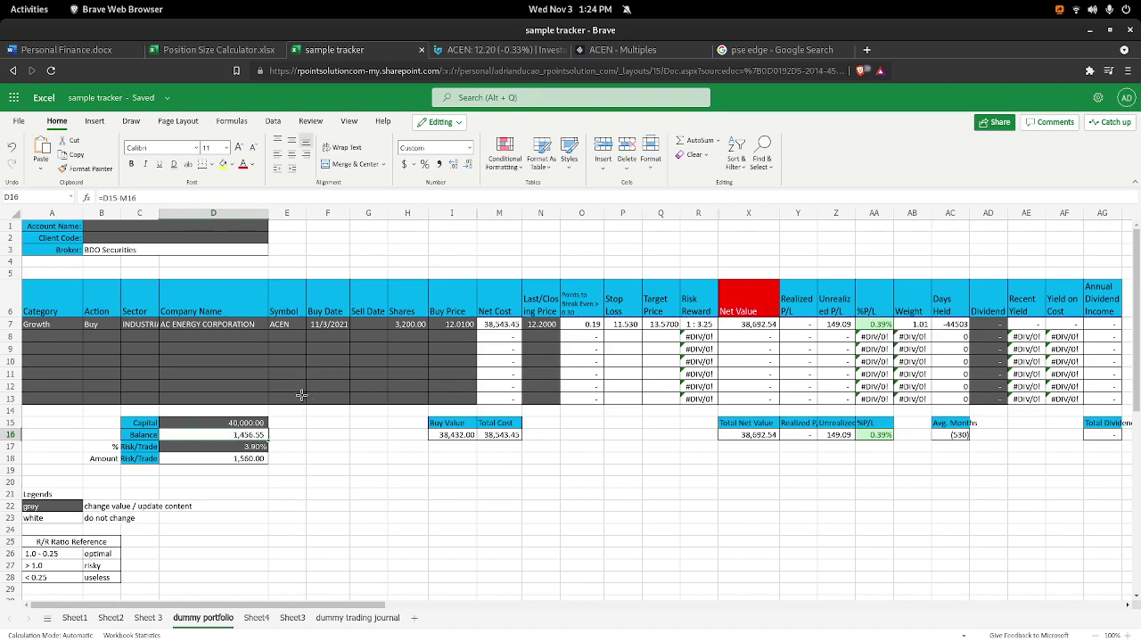
Switch ACEN's Action to Sell and back to Buy to compare the effect on the Balance.
left_click(114, 325)
left_click(127, 324)
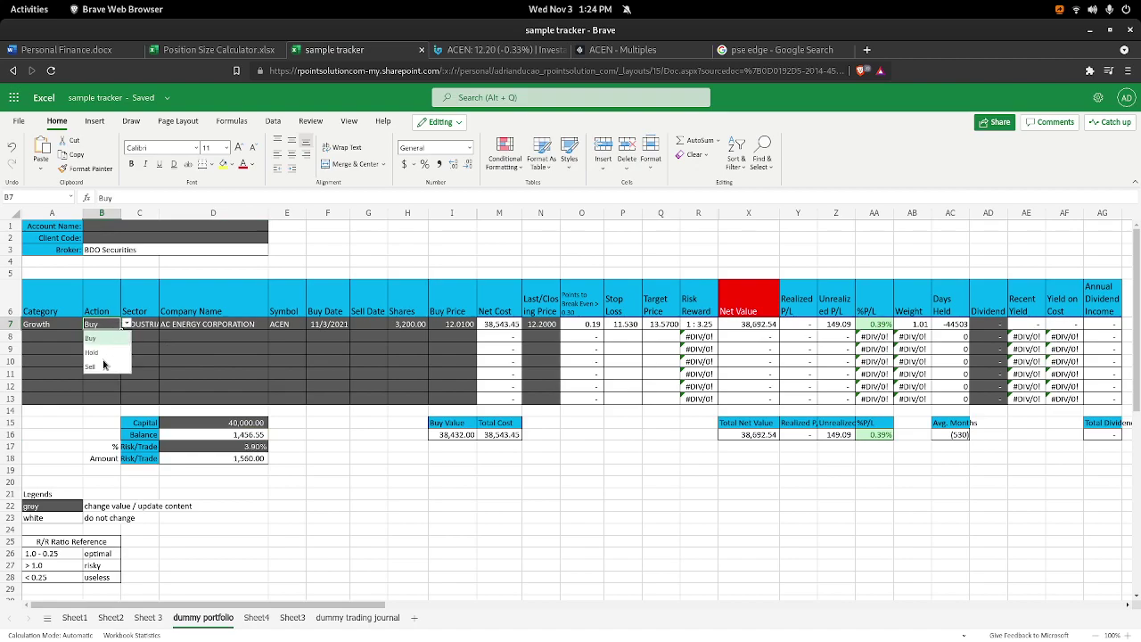
left_click(104, 368)
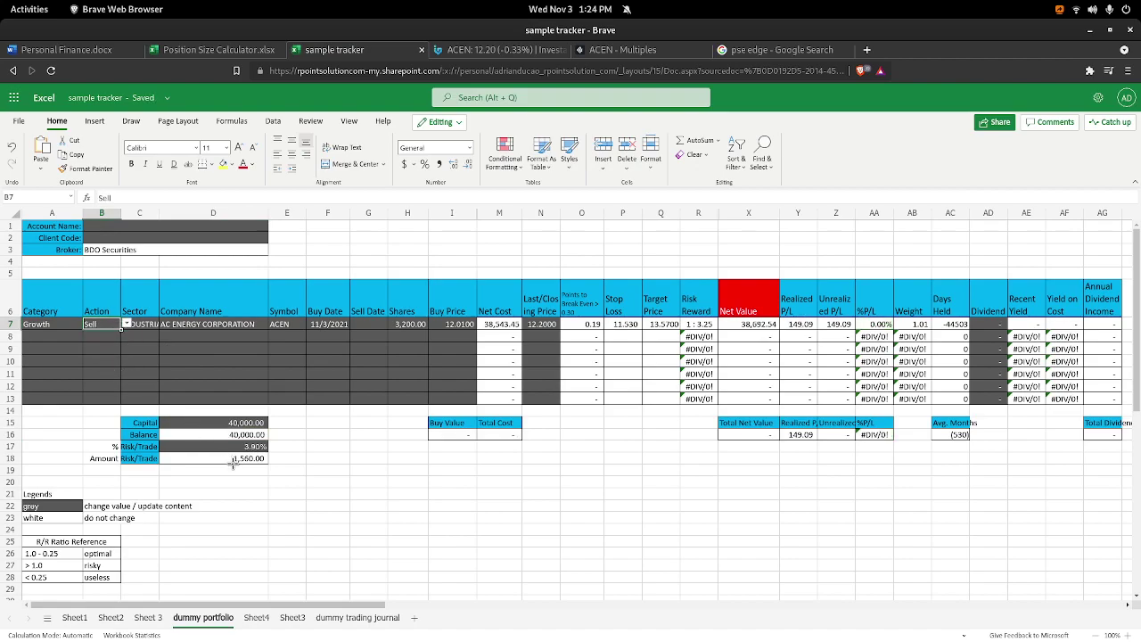
left_click(127, 324)
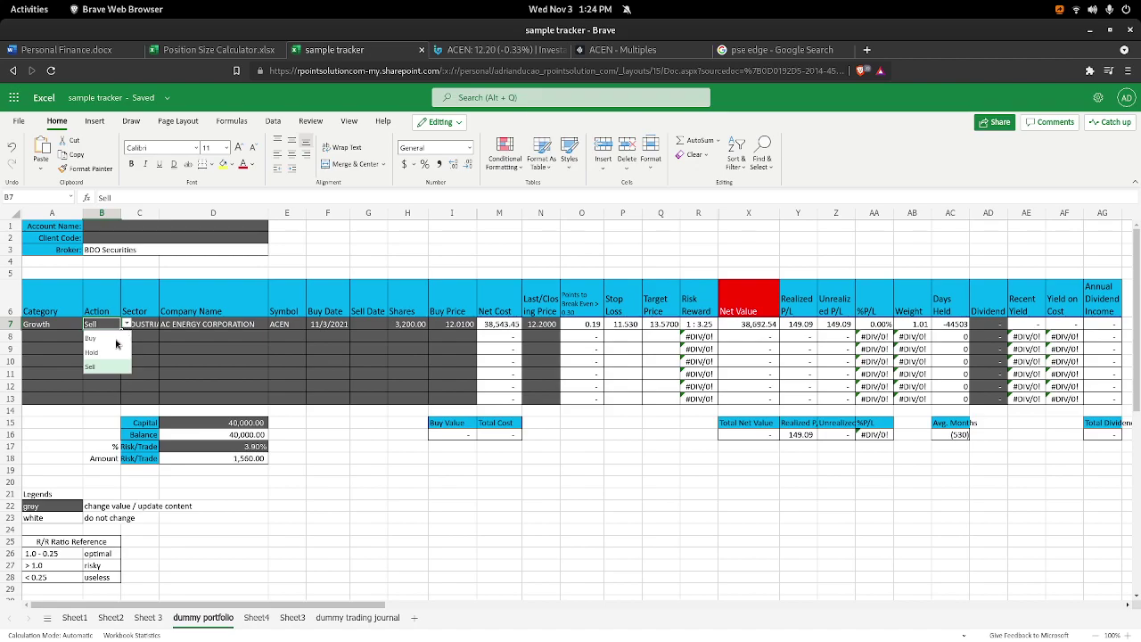
left_click(101, 340)
left_click(452, 370)
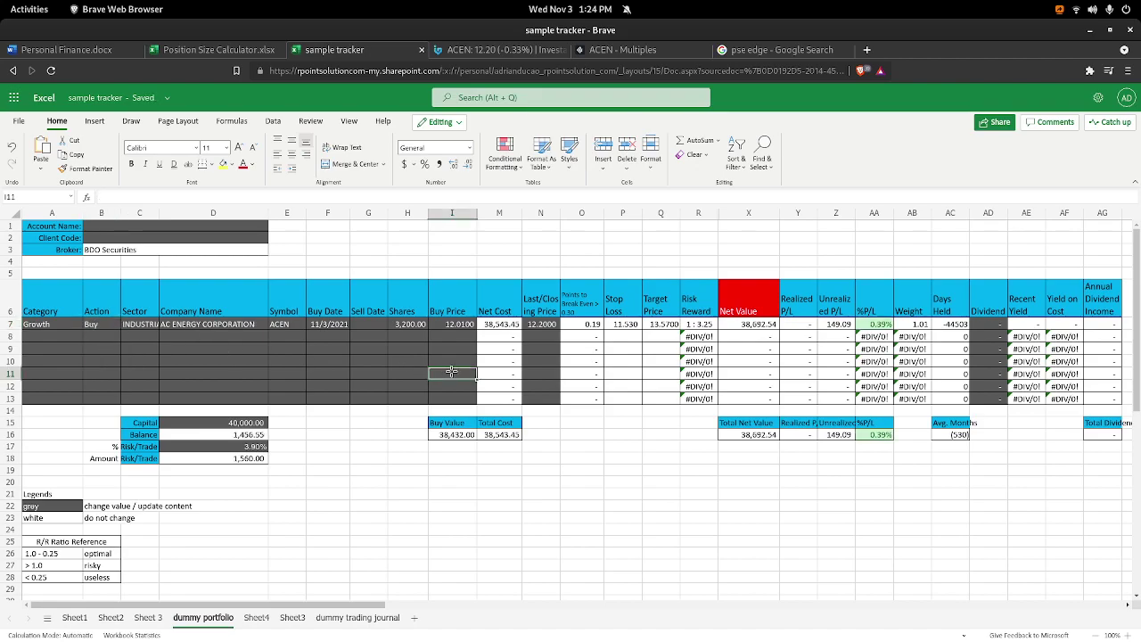
Begin a second tracker entry below ACEN with a Company Name starting with NICKEL.
left_click(246, 346)
left_click(242, 336)
type("ni")
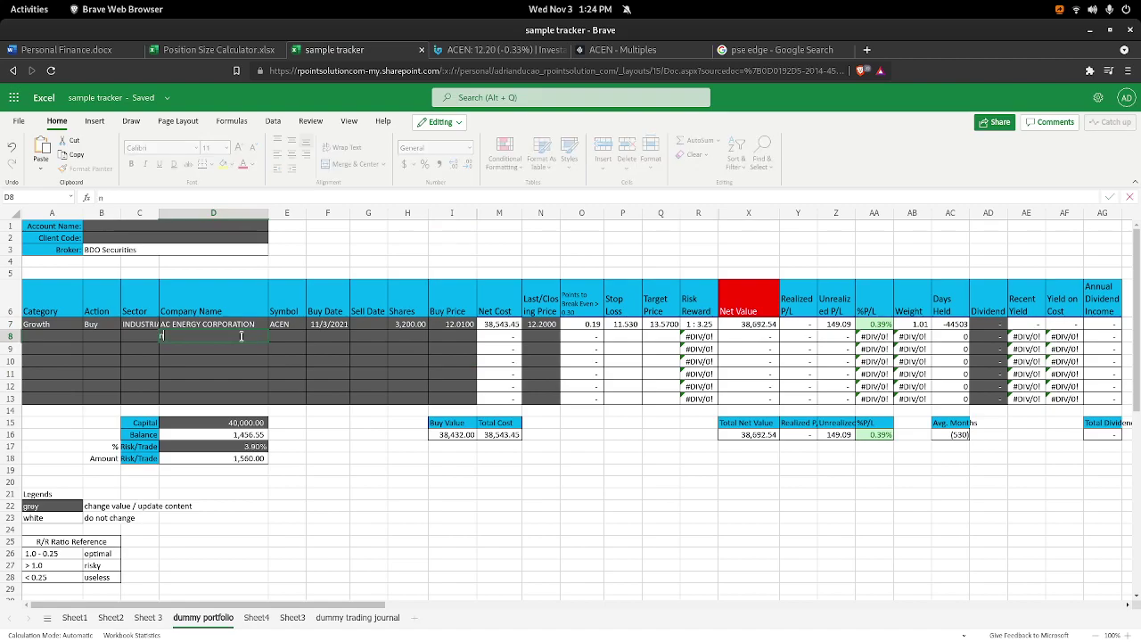
type("NICKEL CORPORT")
key("BackSpace")
key("BackSpace")
key("BackSpace")
key("BackSpace")
key("BackSpace")
key("BackSpace")
type("CO")
Look up NIKL's full name on Investagrams and complete the Company Name as NICKEL ASIA CORPORATION.
left_click(495, 50)
left_click(218, 103)
type("NIKL")
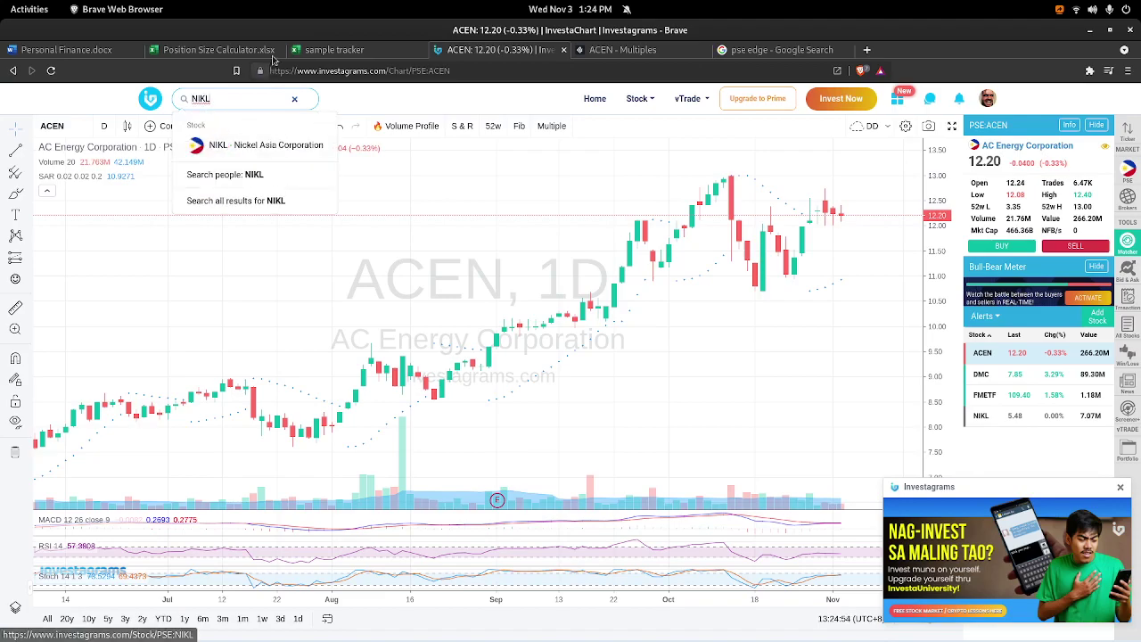
left_click(337, 50)
key("BackSpace")
key("BackSpace")
type("ASIA CORPORIATION")
key("Tab")
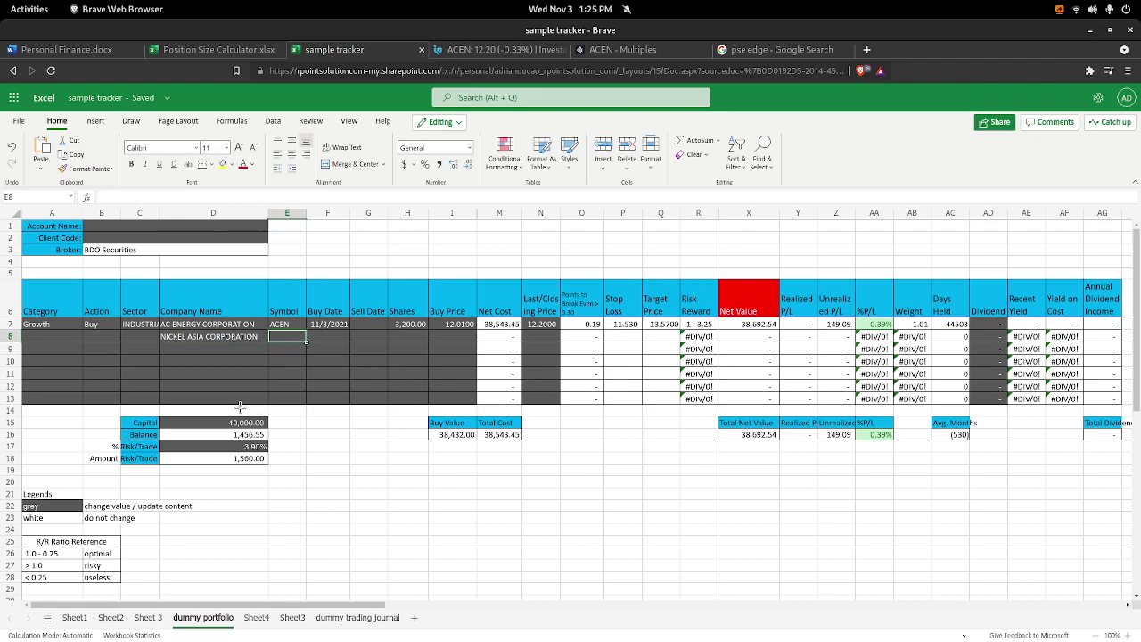
Set the Symbol for Nickel Asia Corporation to NIKL.
type("NIKL")
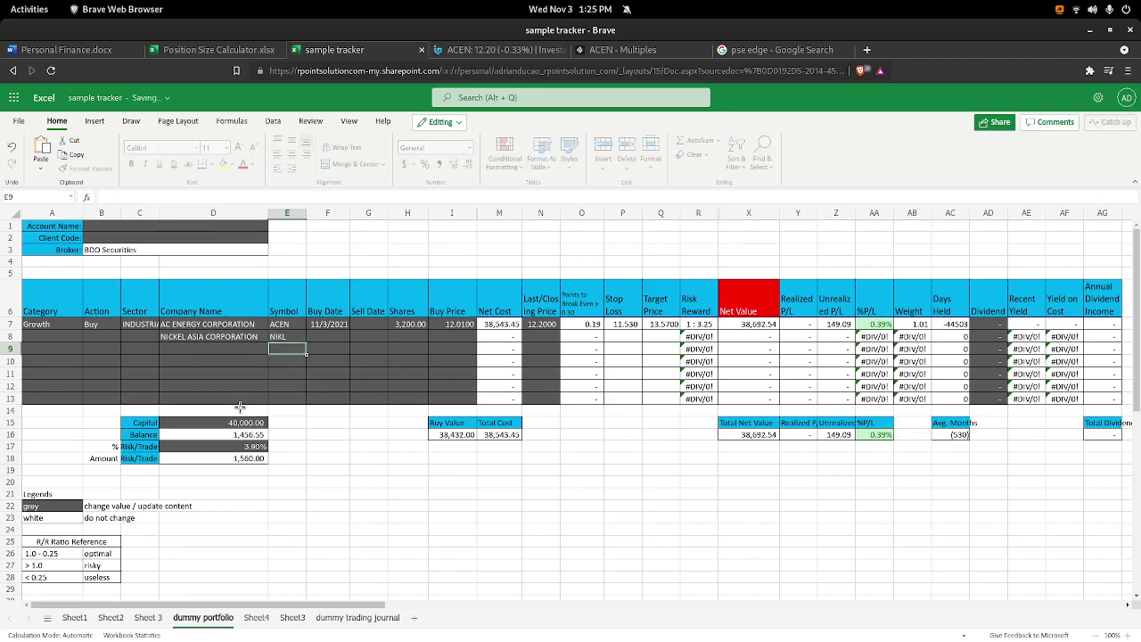
key("Tab")
key("Right")
key("Right")
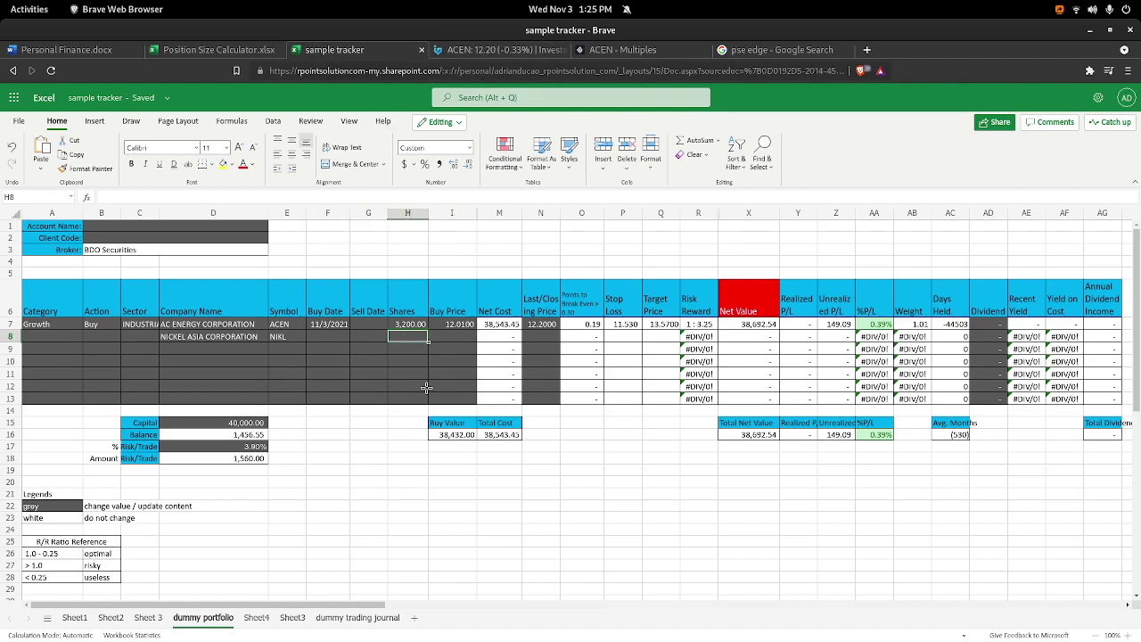
Examine NIKL's recent daily prices on the Investagrams chart and return to the sample tracker.
left_click(504, 50)
left_click(104, 126)
left_click(72, 126)
type("NIKL")
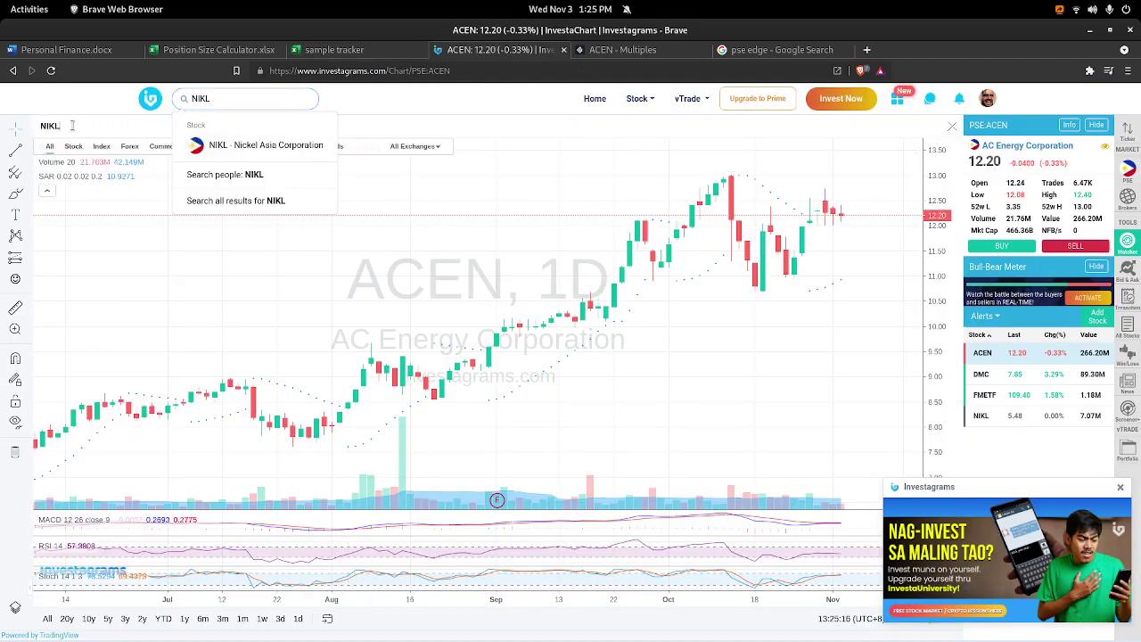
left_click(115, 165)
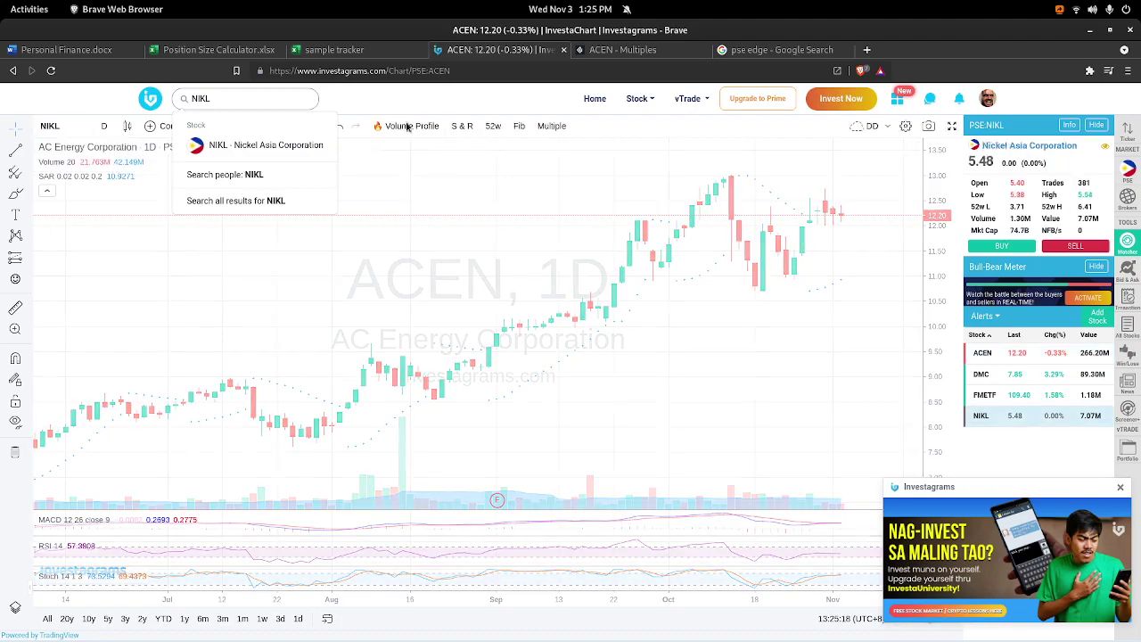
left_click(887, 128)
left_click(878, 224)
left_click(719, 243)
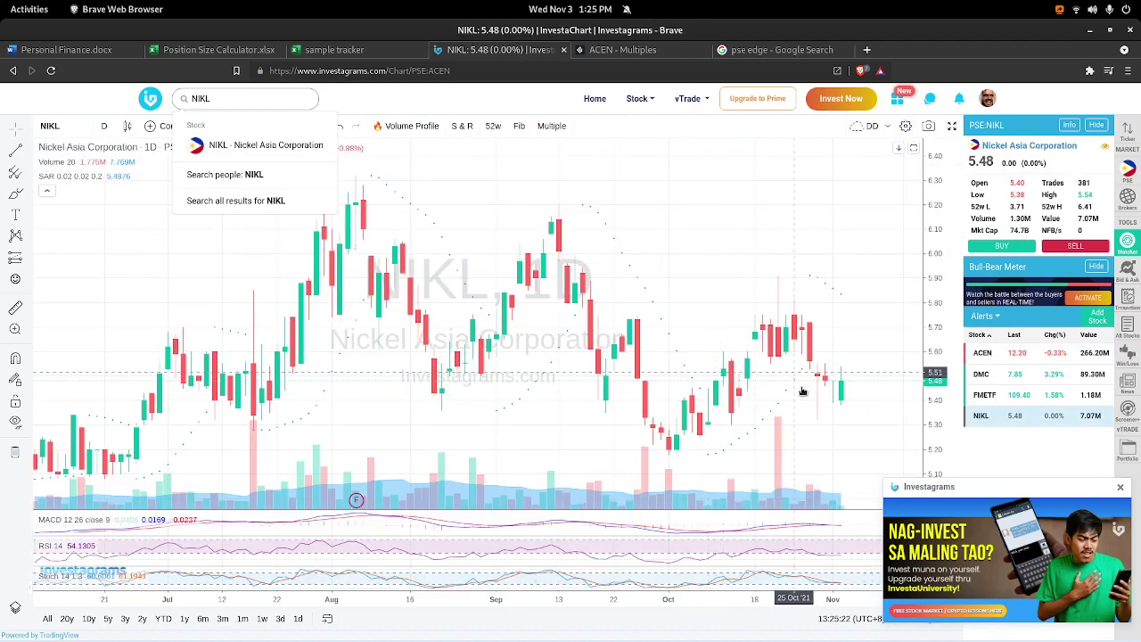
left_click(363, 100)
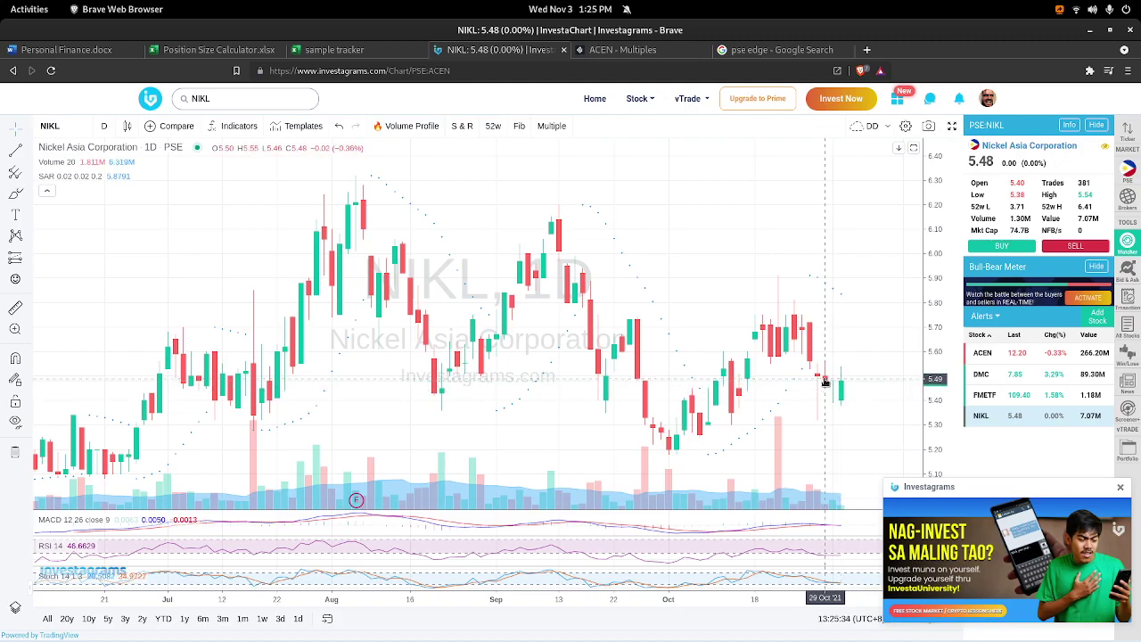
left_click(357, 50)
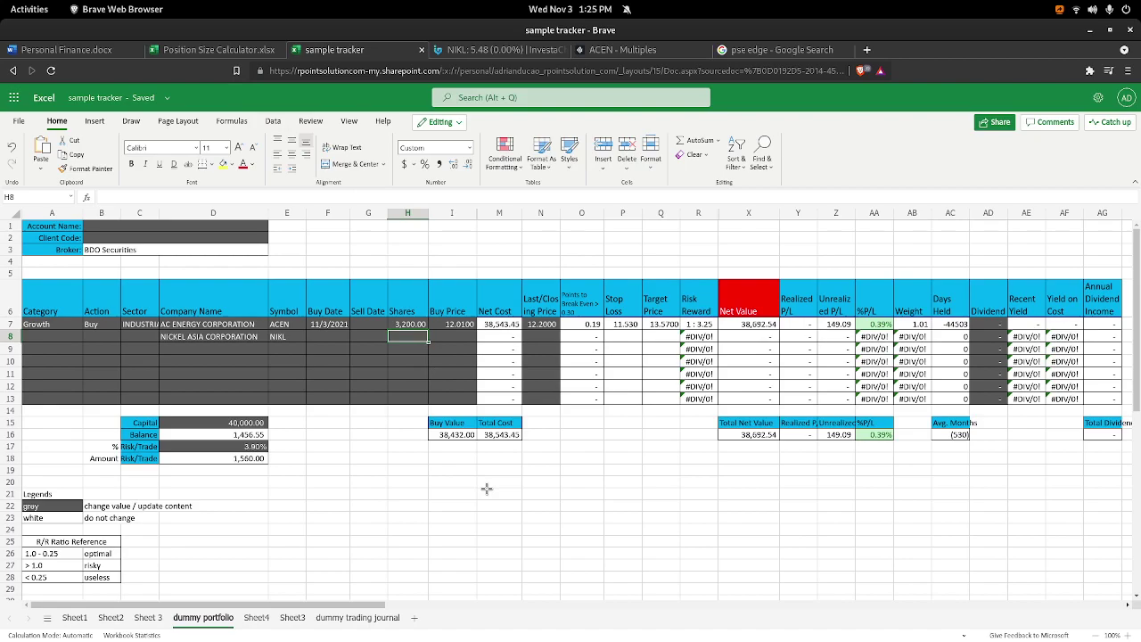
type("4")
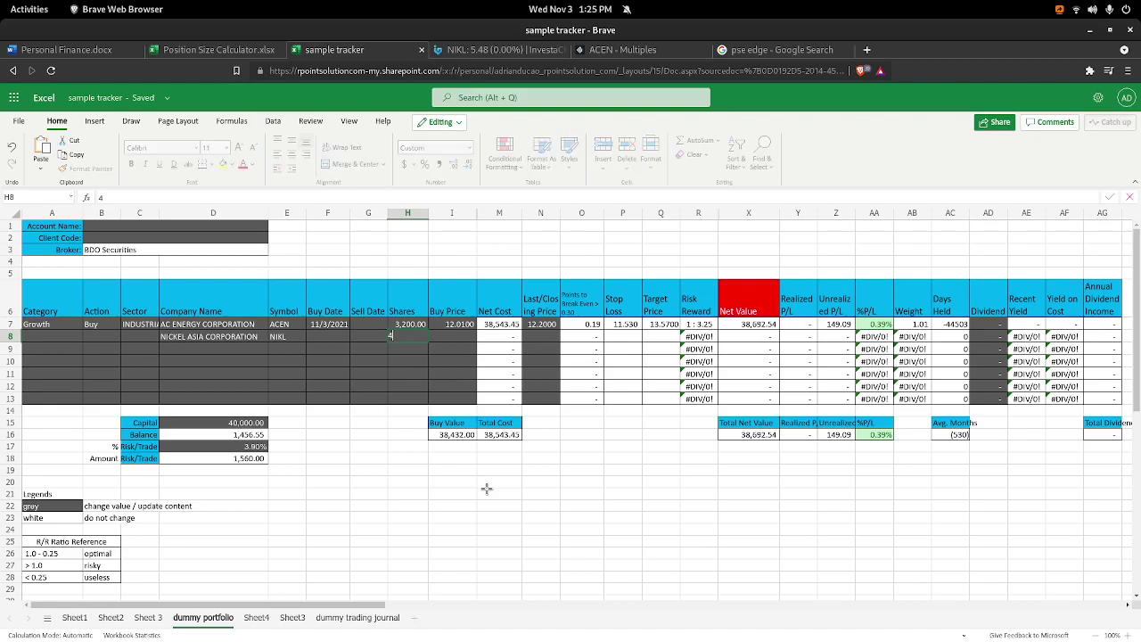
type(".49")
key("Tab")
key("Left")
type("\\")
Set NIKL's Buy Price to 5.49 and its Shares to 2,000.
key("Tab")
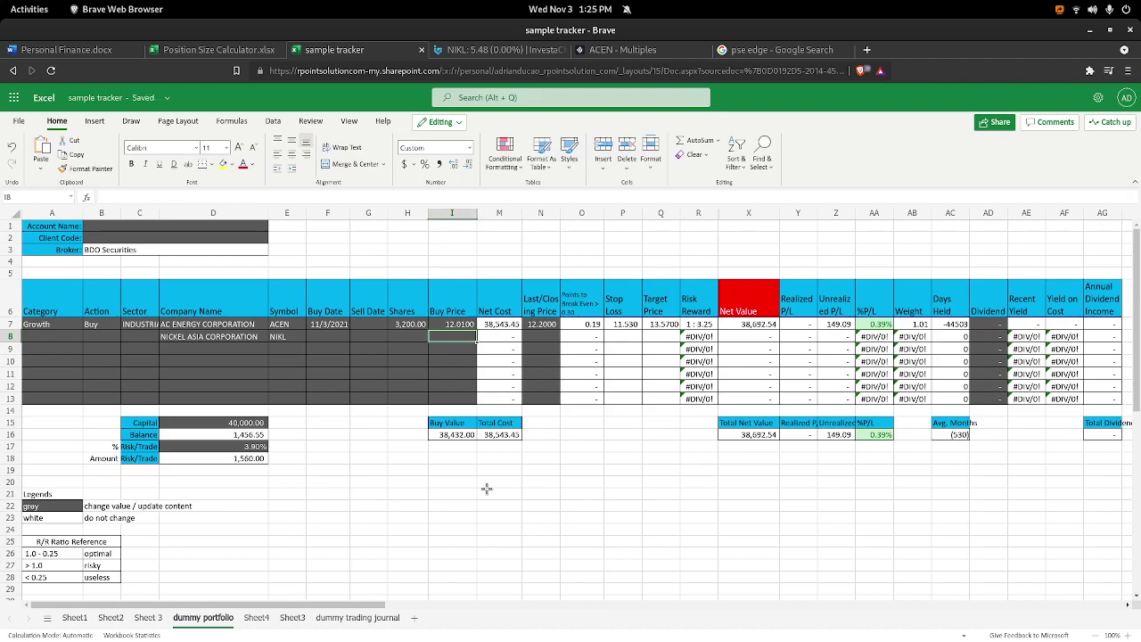
type("5.49")
key("Left")
type("2")
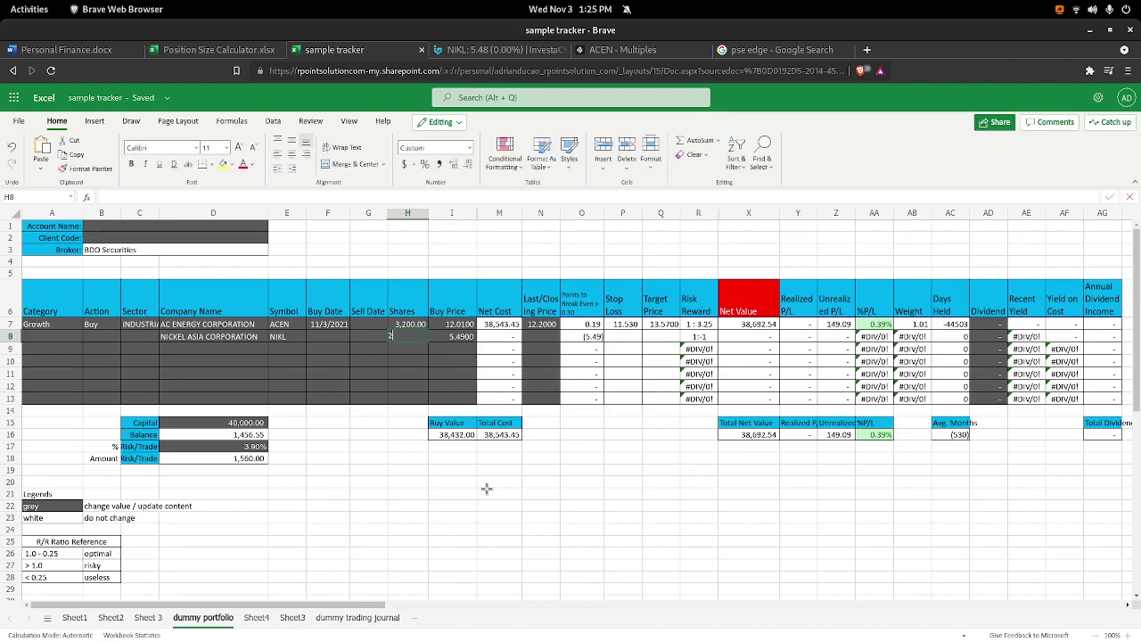
type(",000")
key("Return")
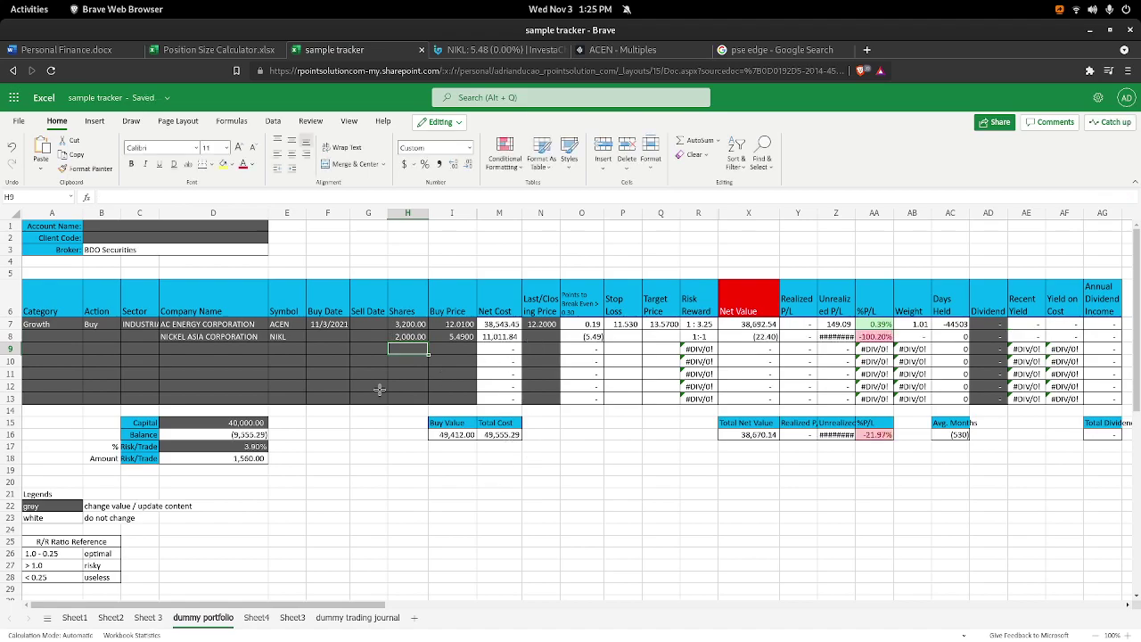
Raise the sample tracker's Capital to 60,000.
left_click(254, 426)
left_click(103, 198)
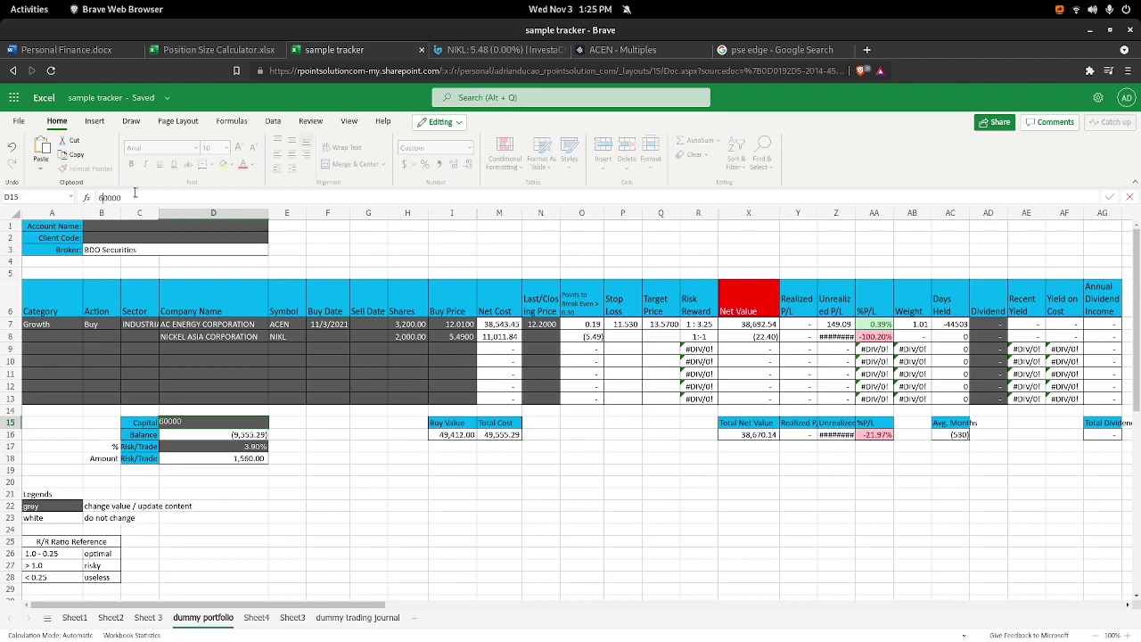
key("Return")
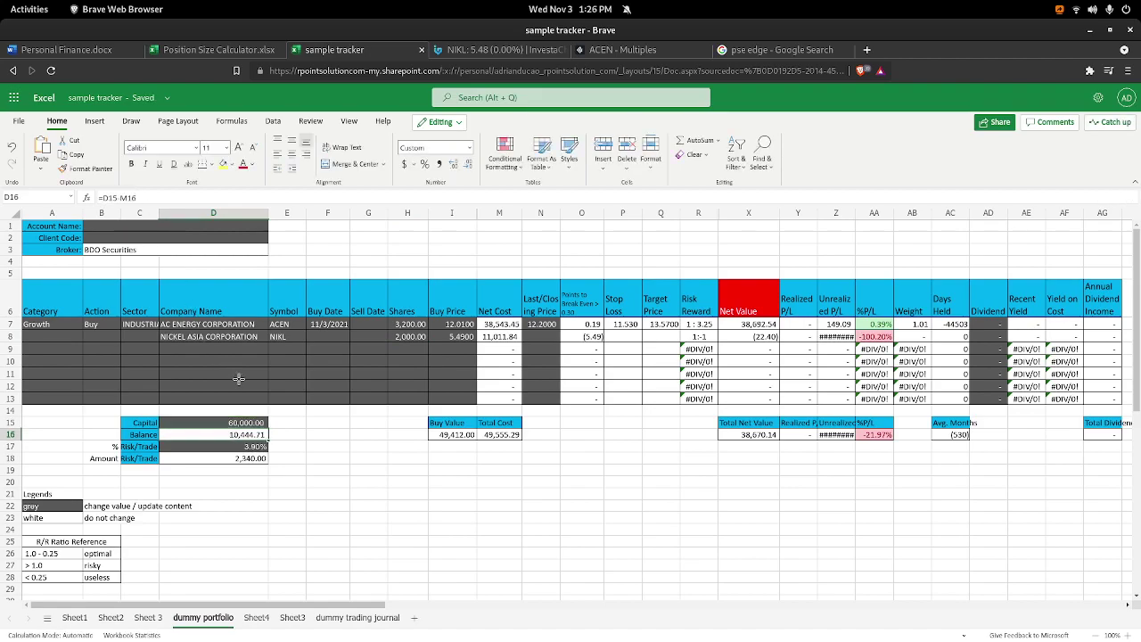
Set NIKL's Last/Closing Price in the sample tracker to 5.48 and select the portfolio's overall %P/L cell.
left_click(541, 339)
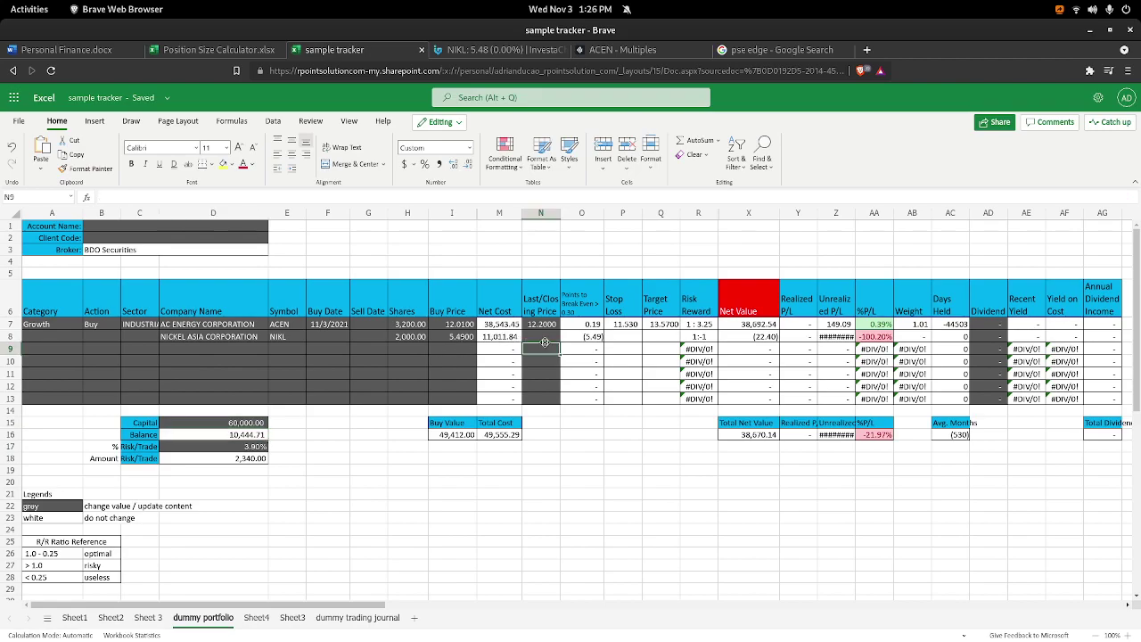
left_click(481, 52)
left_click(392, 51)
type("5/.")
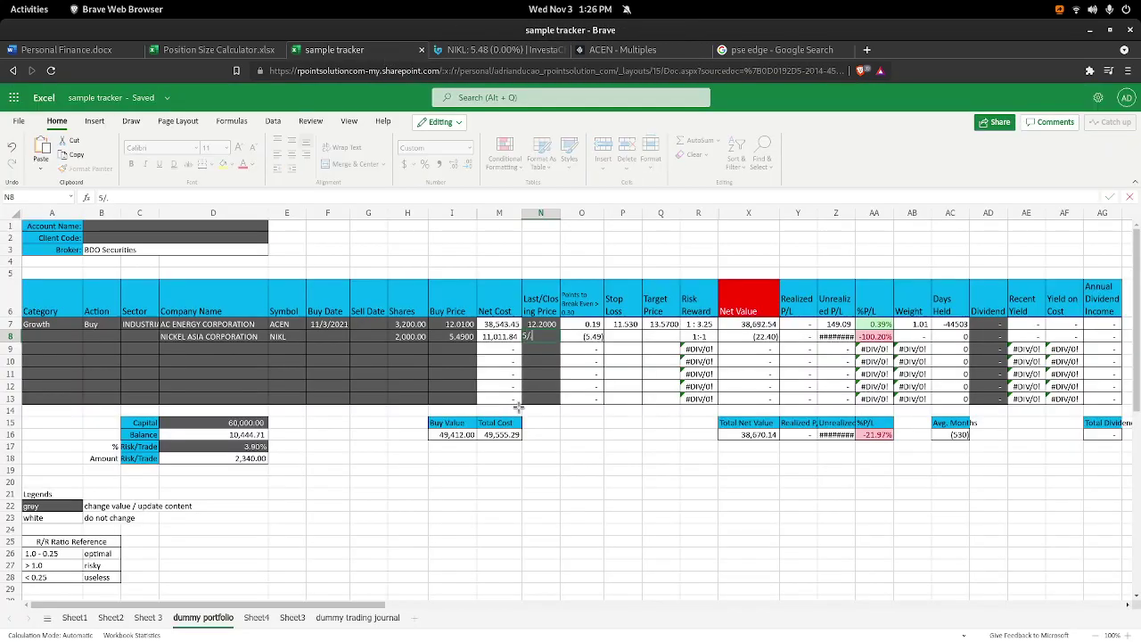
type(".48")
key("Return")
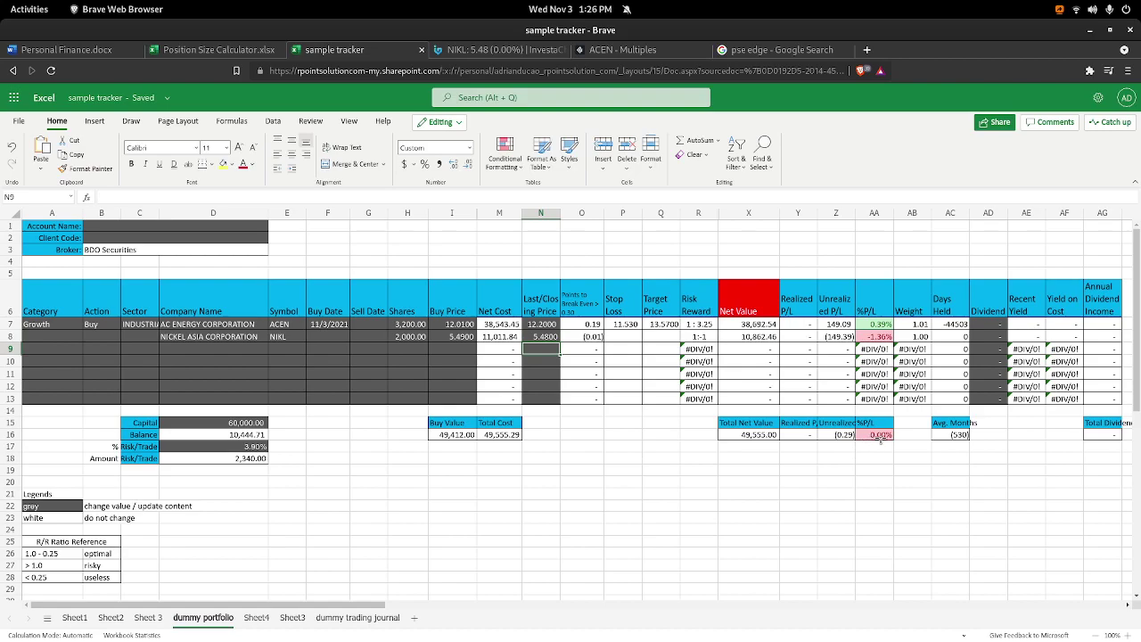
left_click(880, 437)
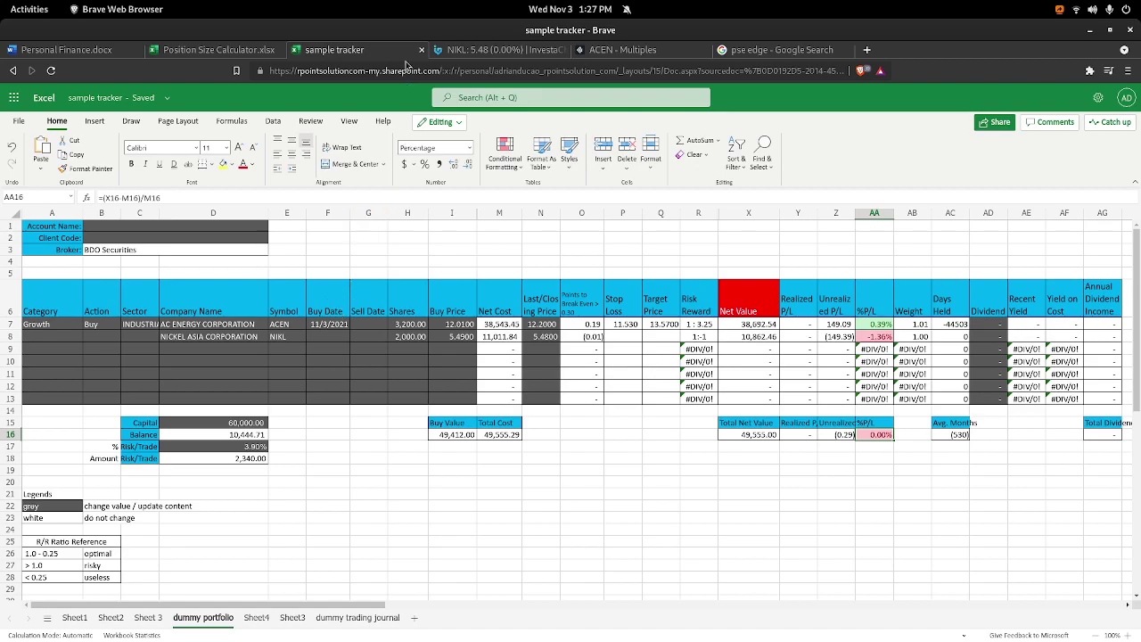
Return to the Personal Finance outline and select the Tools section from its heading through Trade Journal/Log.
left_click(65, 52)
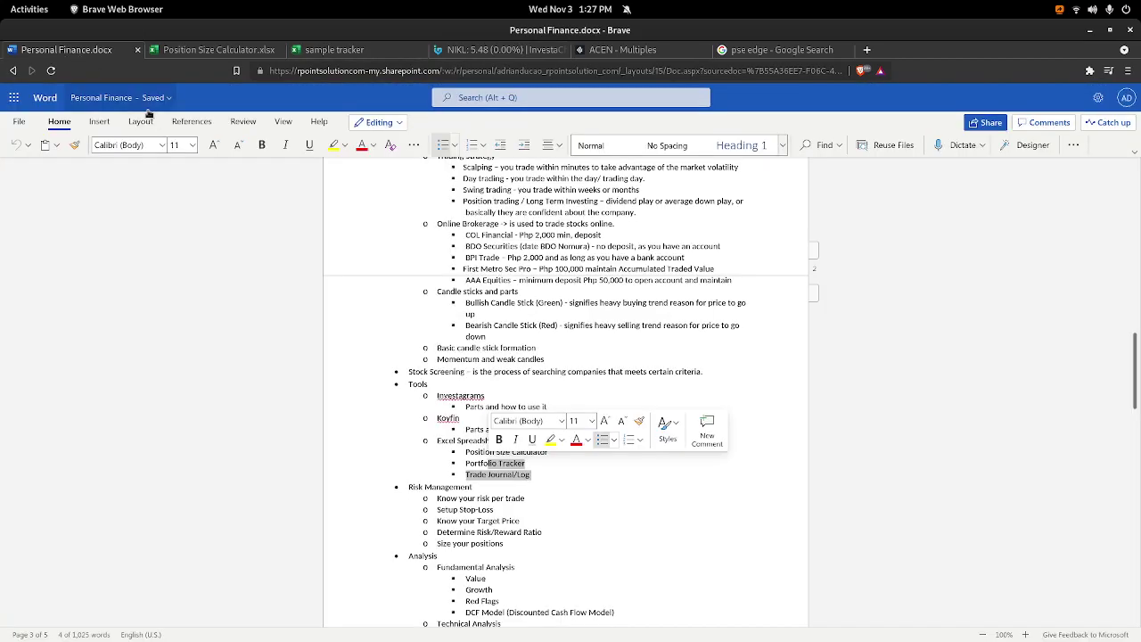
key("super")
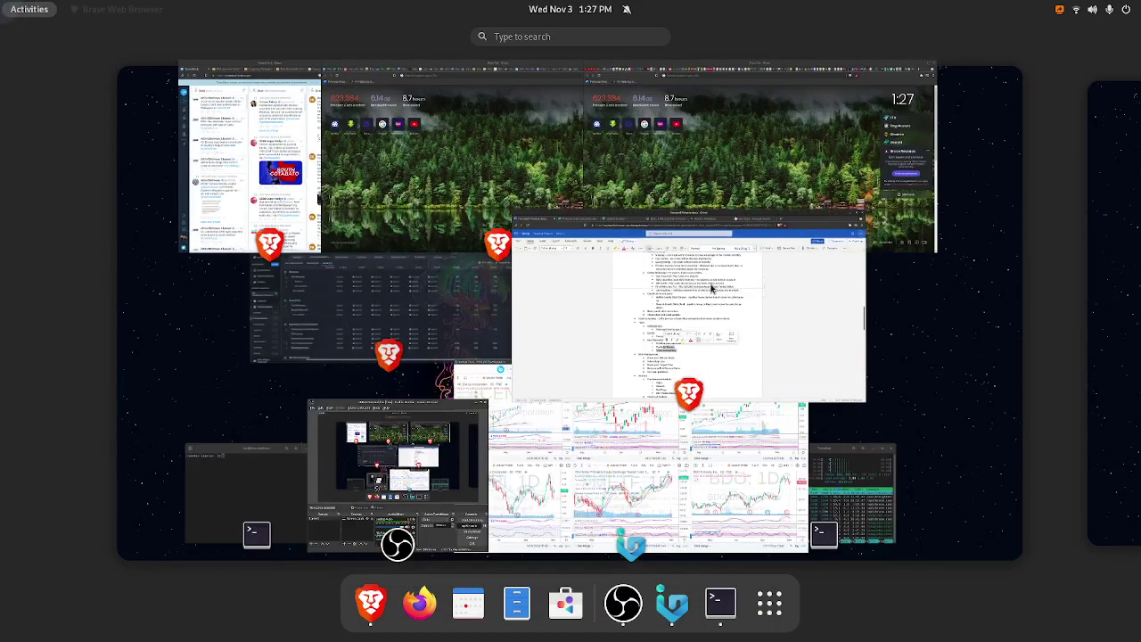
left_click(713, 288)
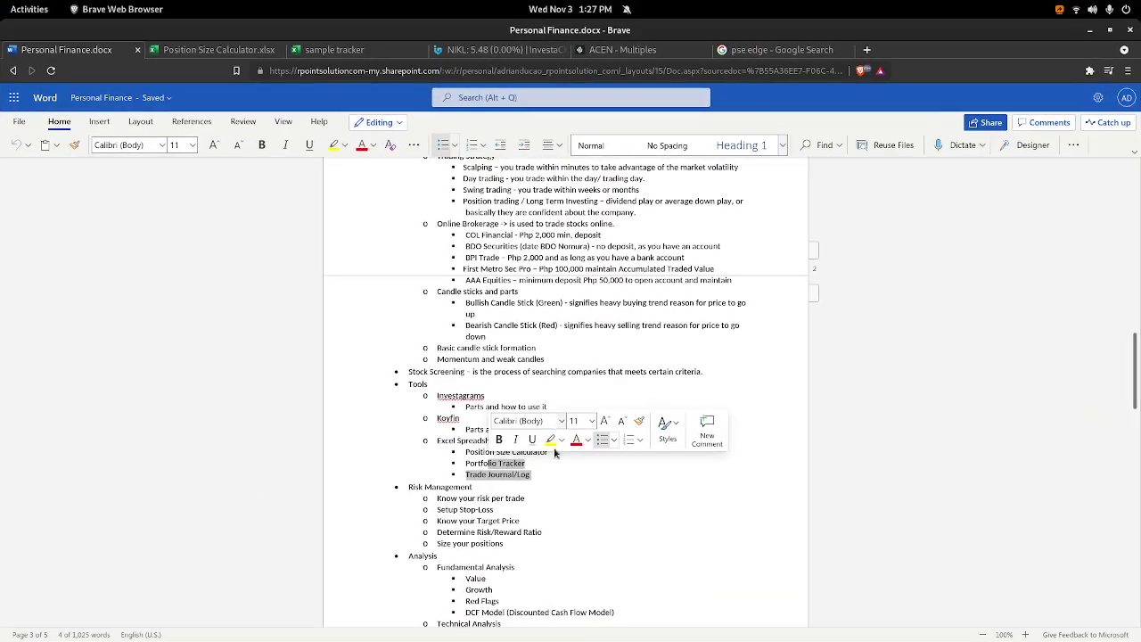
left_click_drag(532, 475, 395, 386)
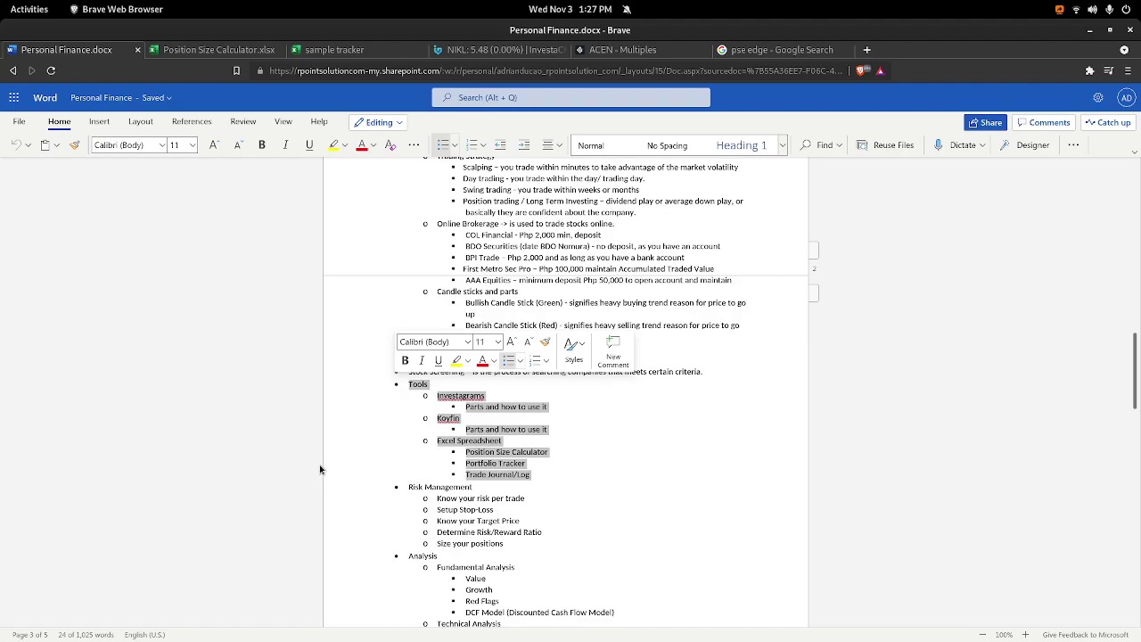
Review the sample tracker and the Position Size Calculator's ACEN inputs and legend, and return to the Personal Finance outline.
left_click(355, 53)
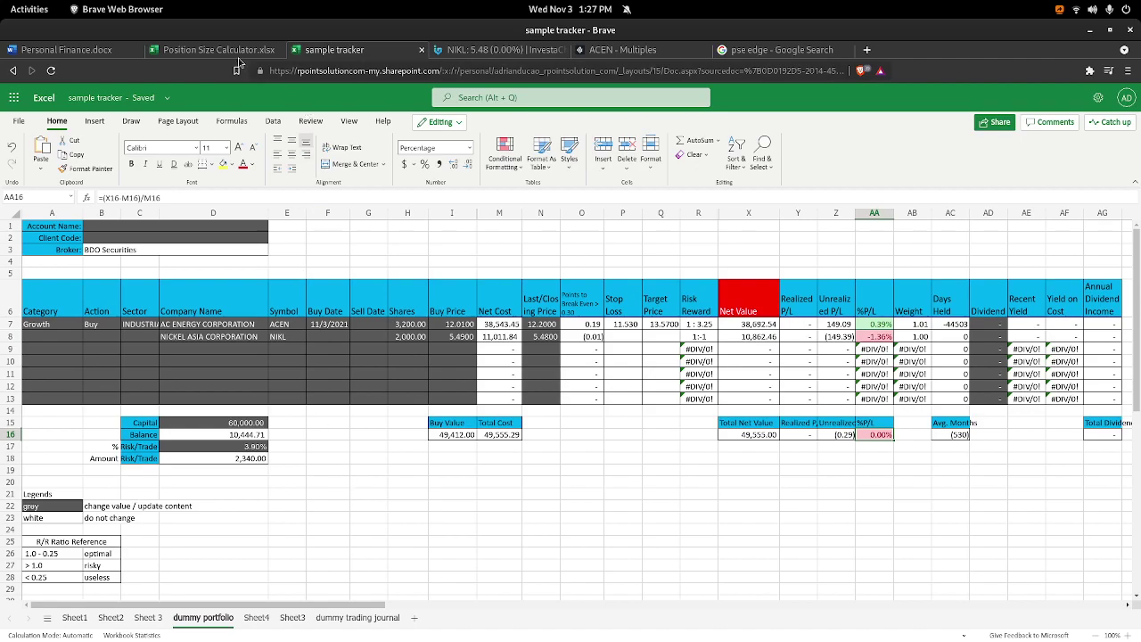
left_click(214, 50)
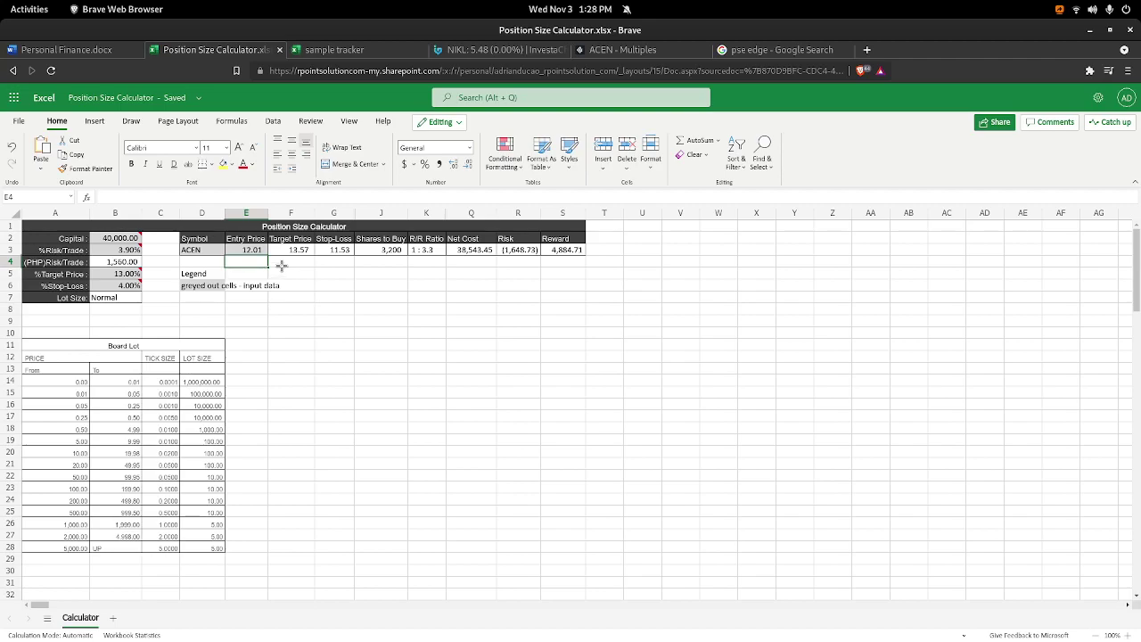
left_click(98, 46)
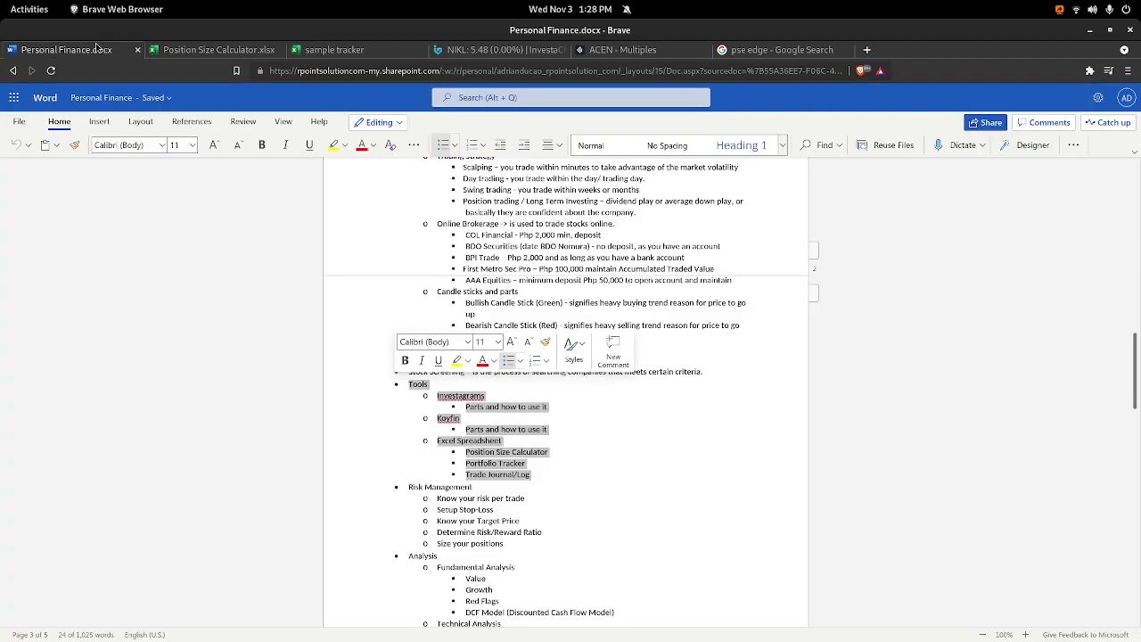
left_click(169, 54)
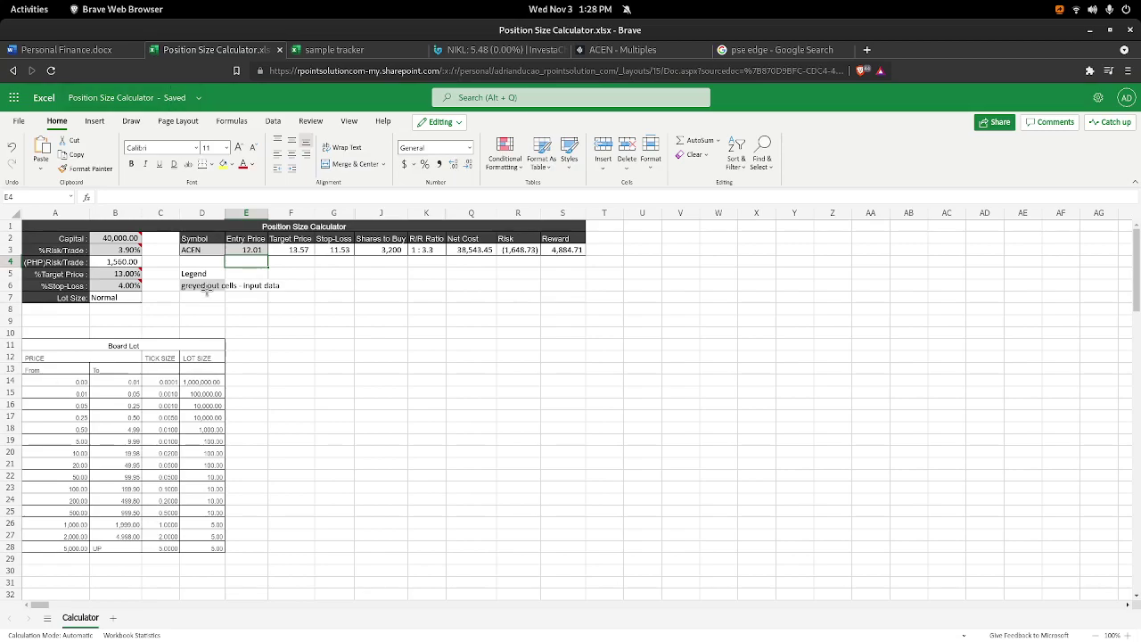
left_click(256, 308)
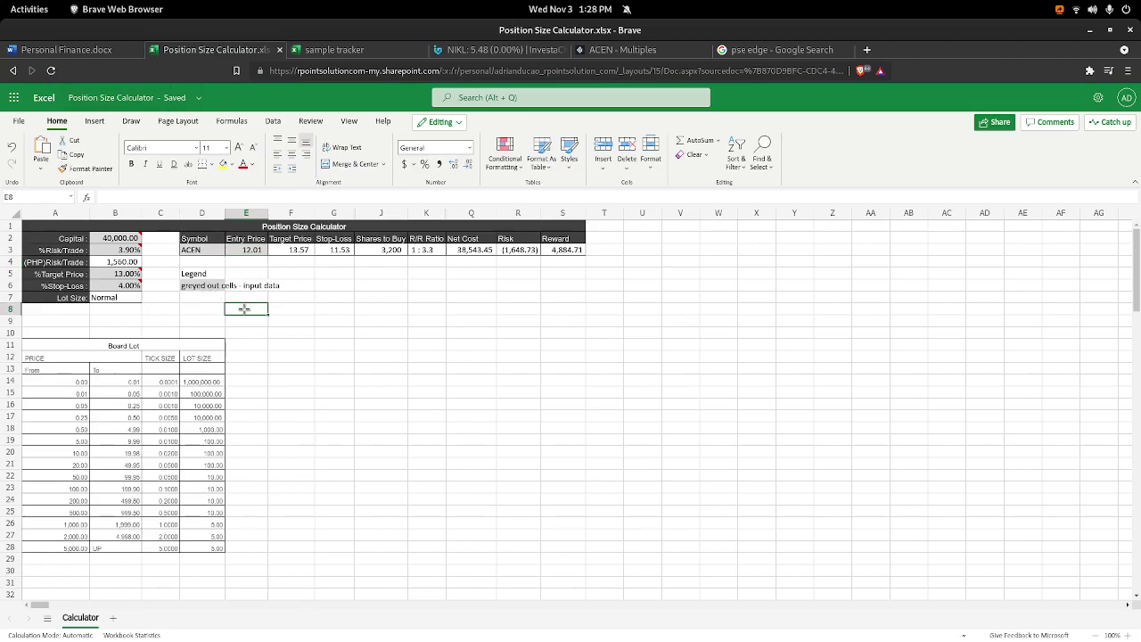
left_click(197, 311)
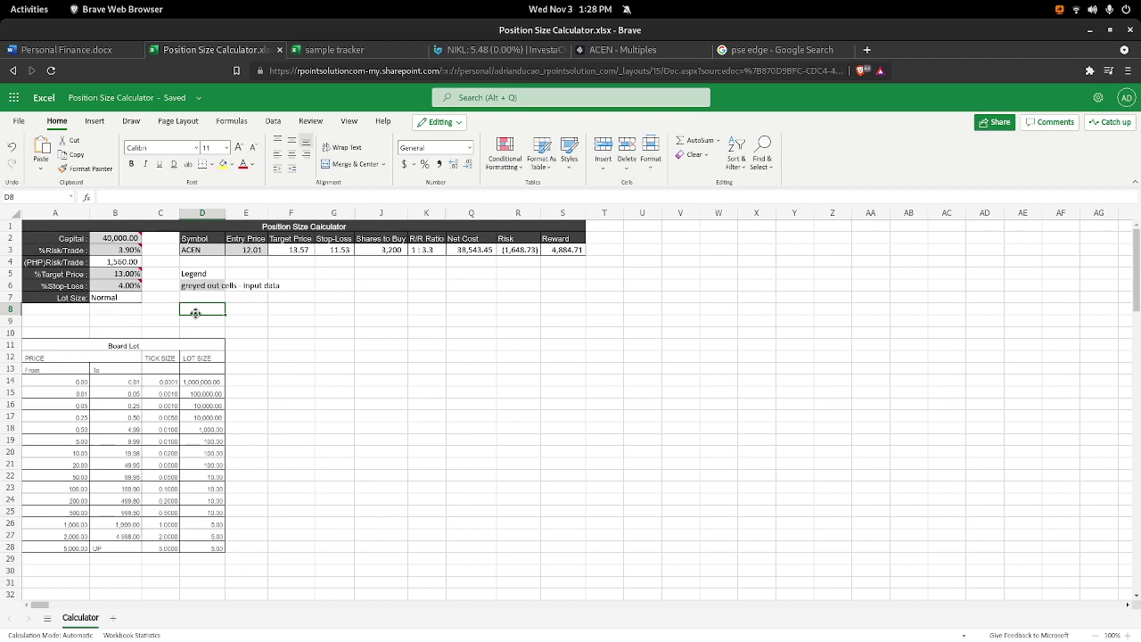
left_click(318, 54)
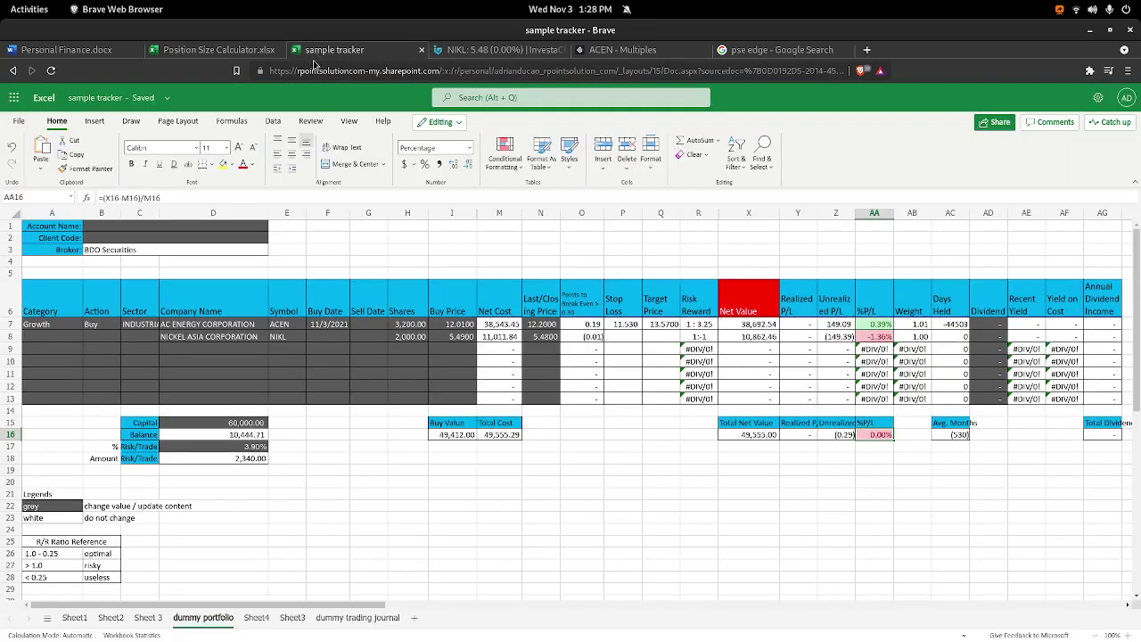
left_click(243, 52)
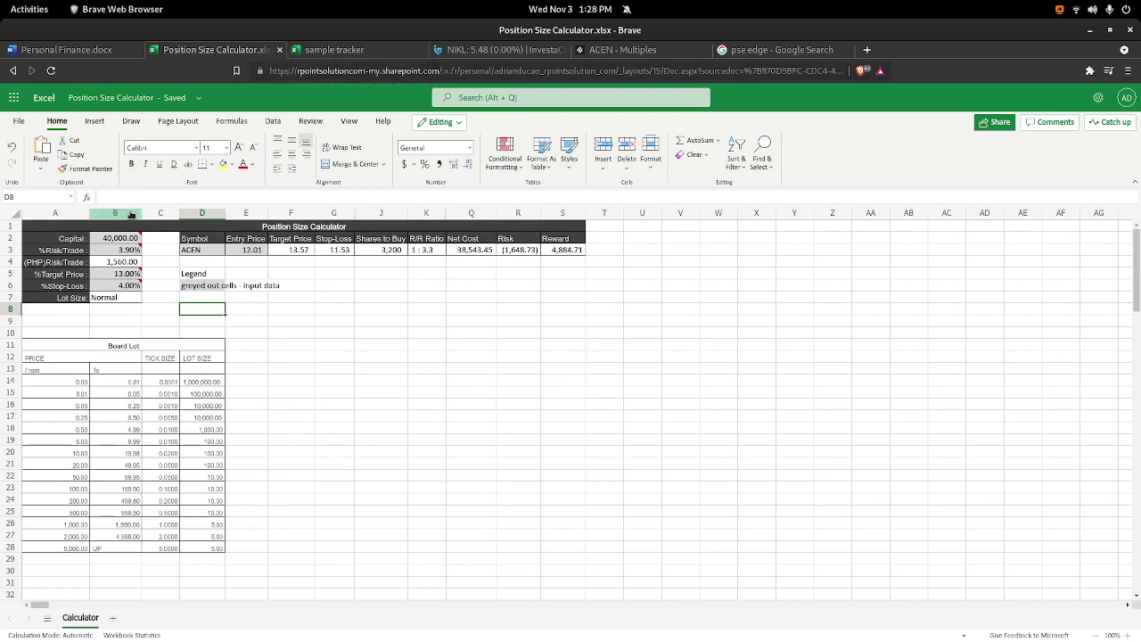
left_click(114, 51)
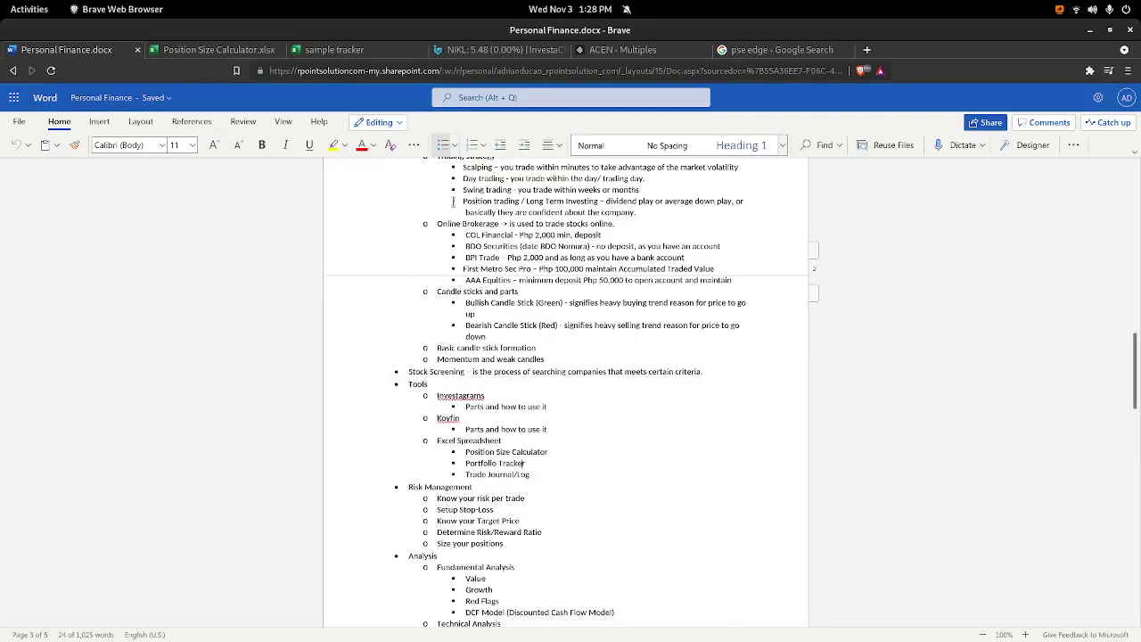
Compare the sample tracker's portfolio with the Position Size Calculator and go back to the outline's Tools list.
left_click(326, 50)
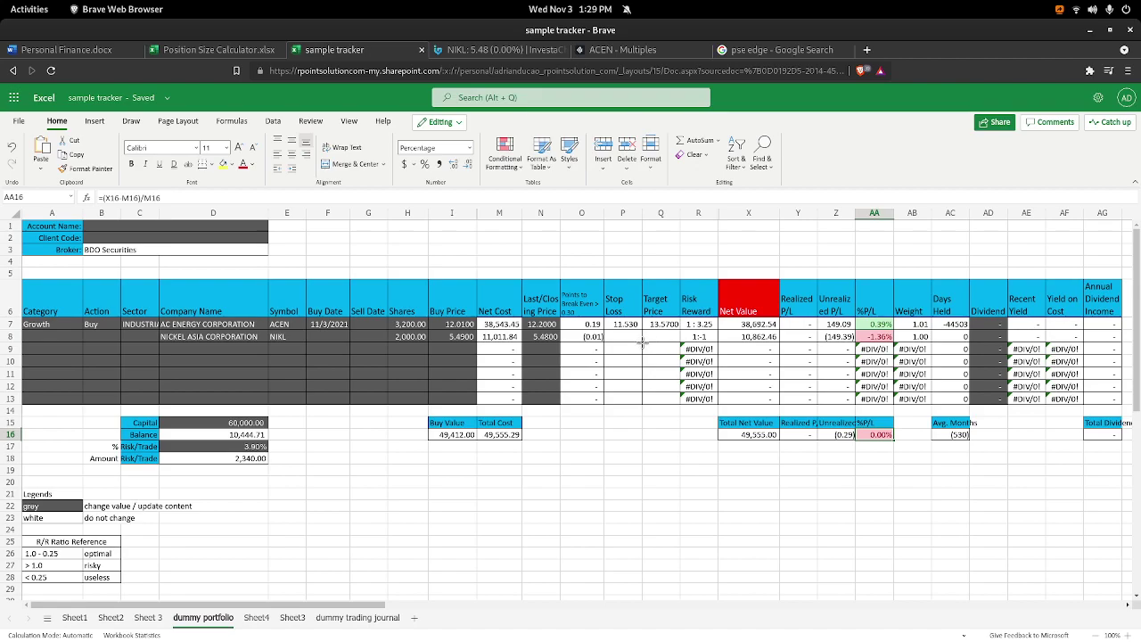
left_click(191, 50)
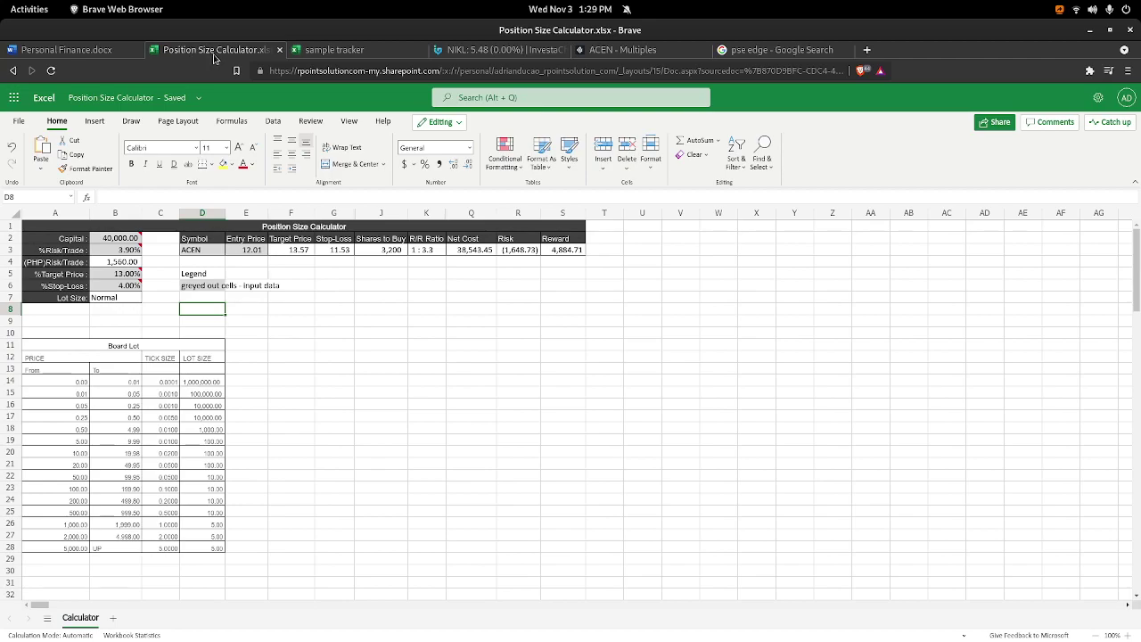
left_click(362, 55)
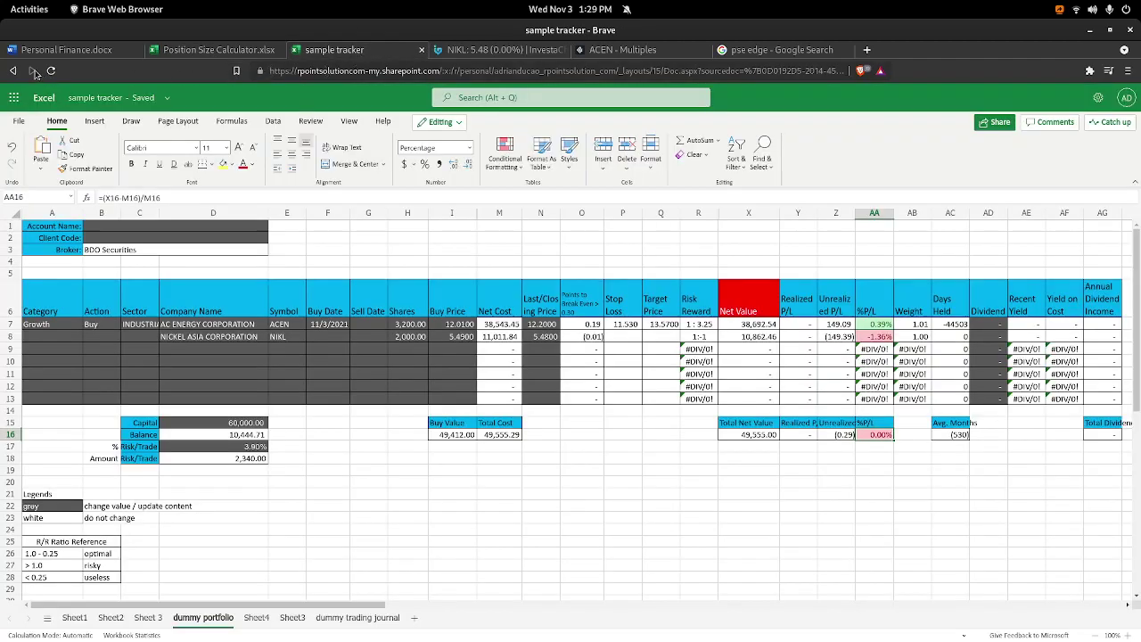
left_click(169, 55)
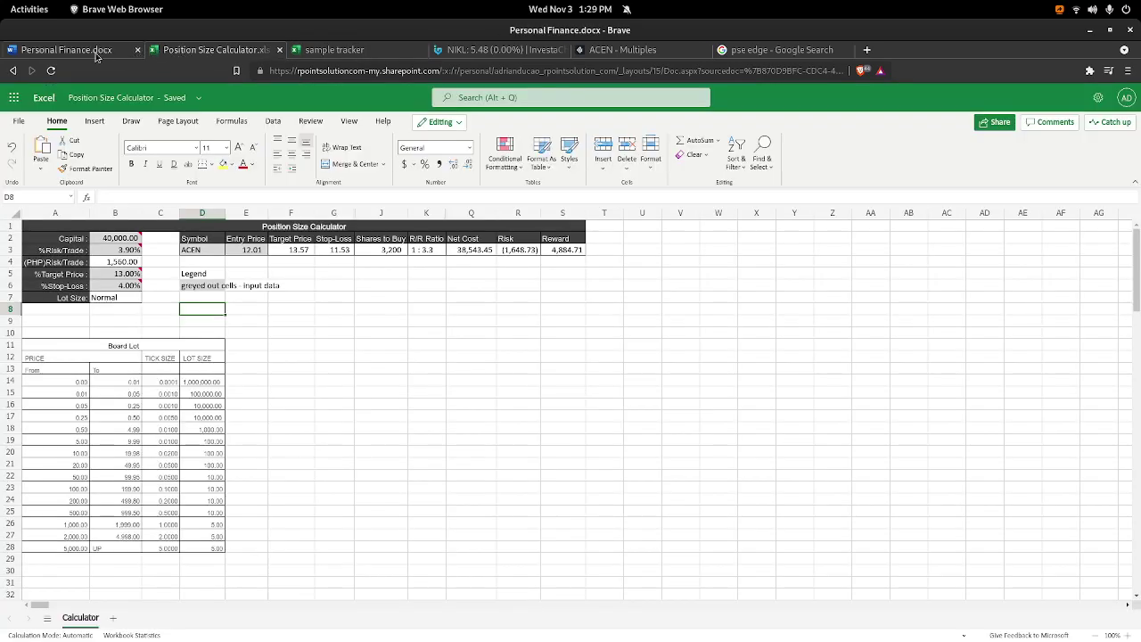
left_click(98, 53)
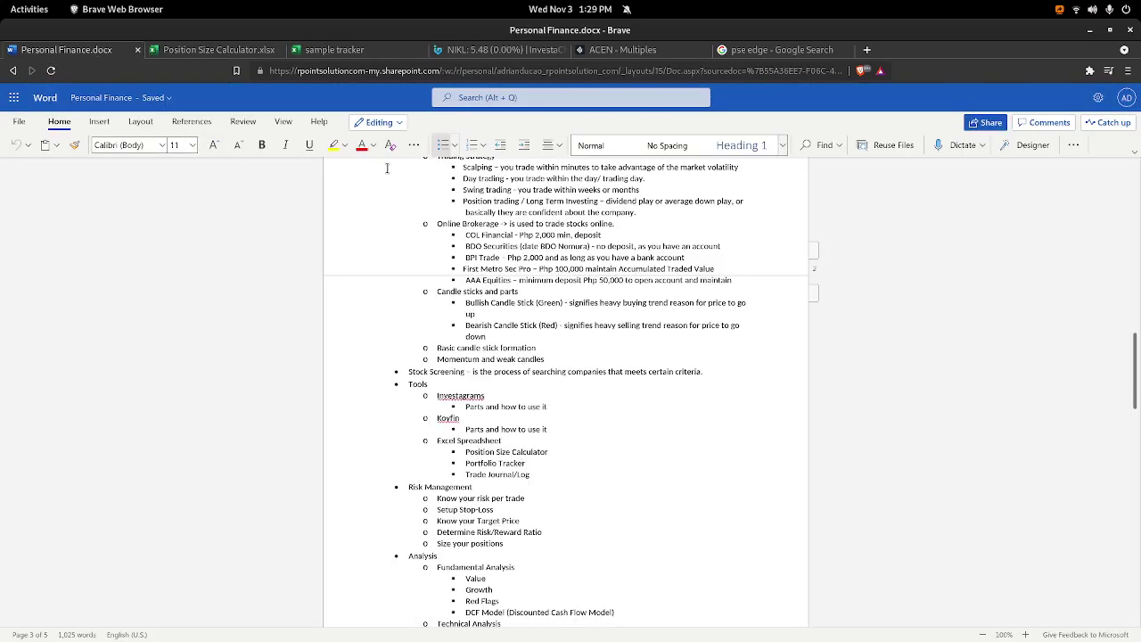
Check the running recording in OBS Studio, look at both spreadsheets again, and reopen the Personal Finance outline.
mouse_move(2, 2)
left_click(416, 440)
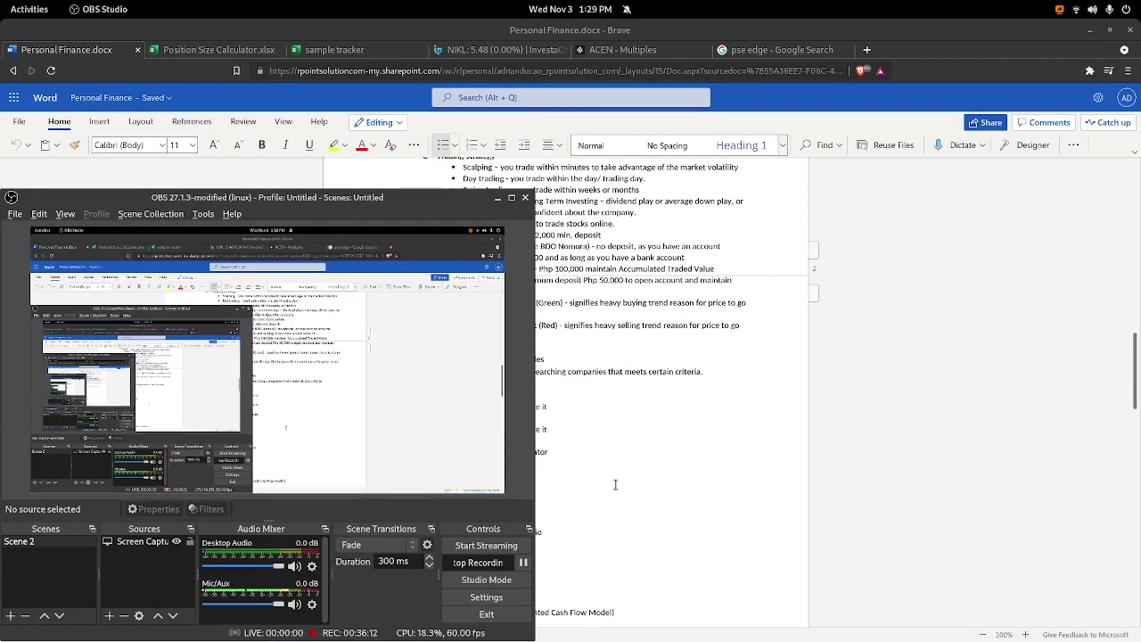
left_click(211, 49)
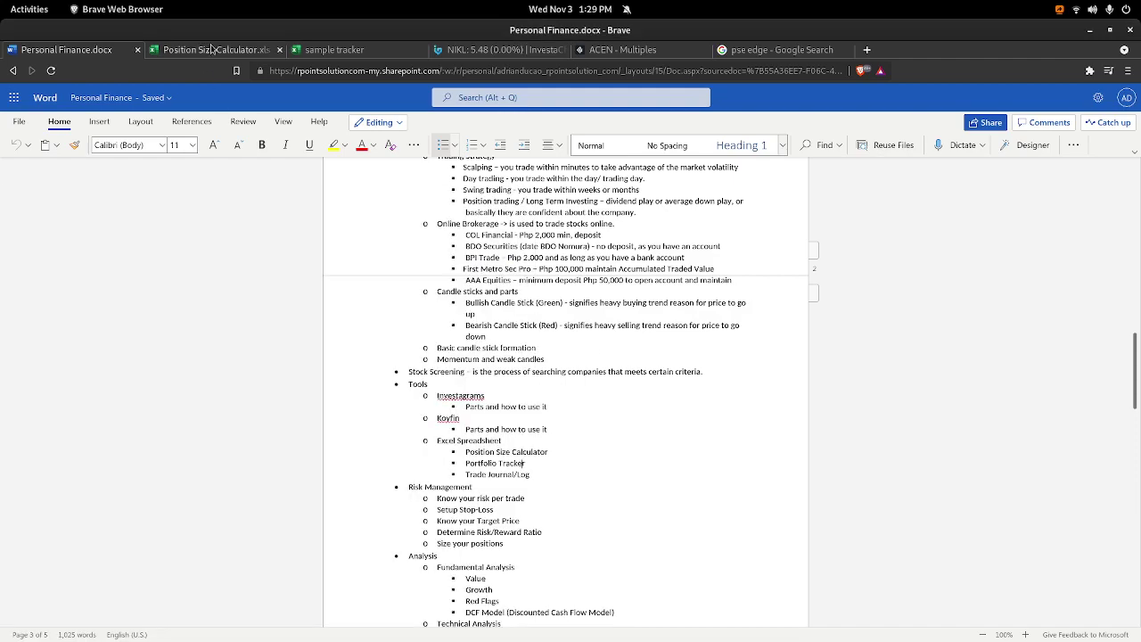
left_click(211, 49)
key("ctrl+Tab")
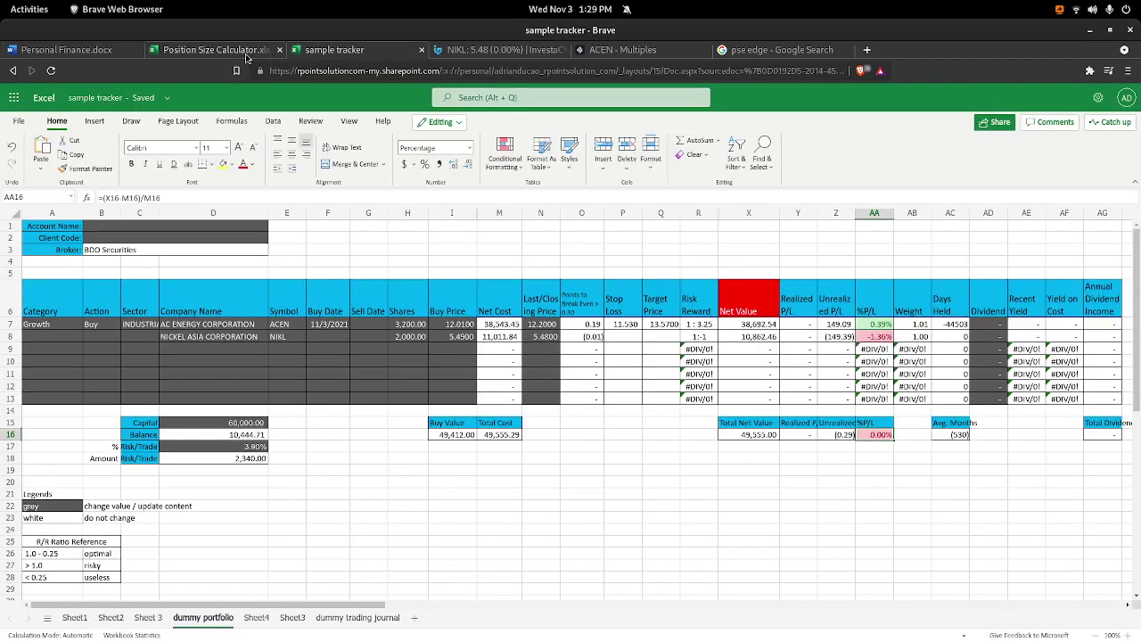
left_click(247, 53)
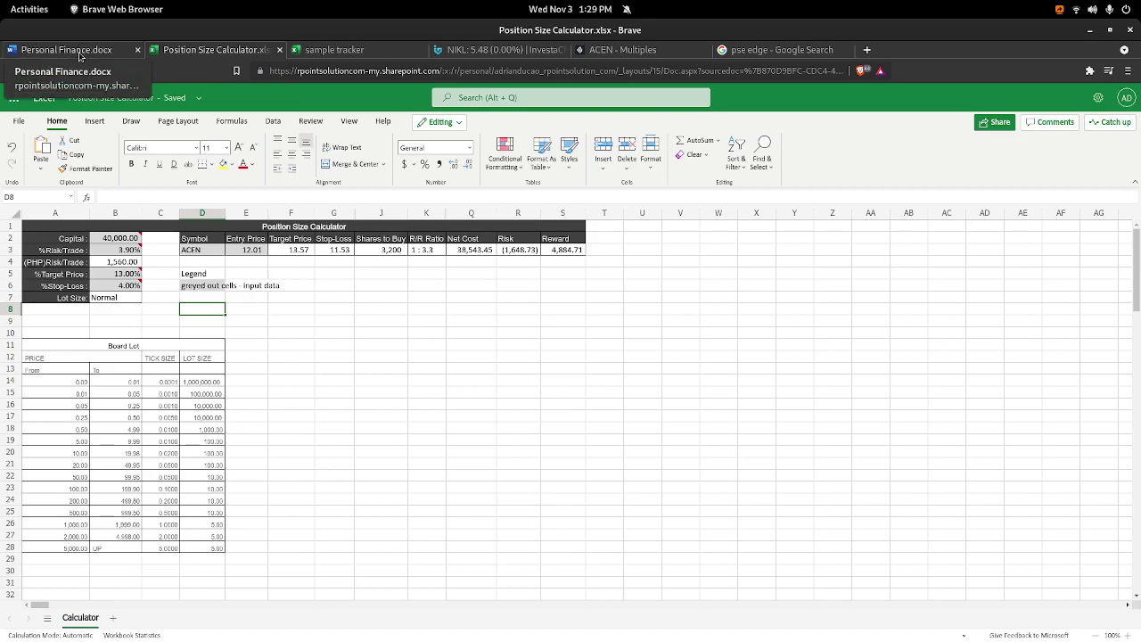
left_click(81, 52)
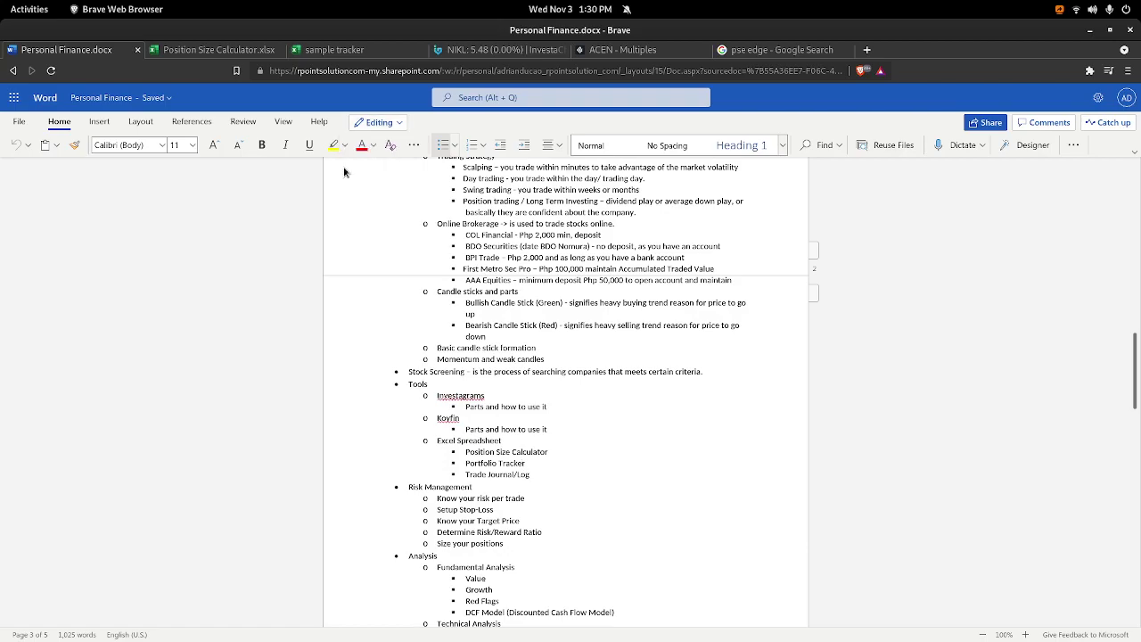
Select the outline's Risk Management section with all its bullets and look over the Analysis topics below it.
left_click_drag(430, 496, 508, 546)
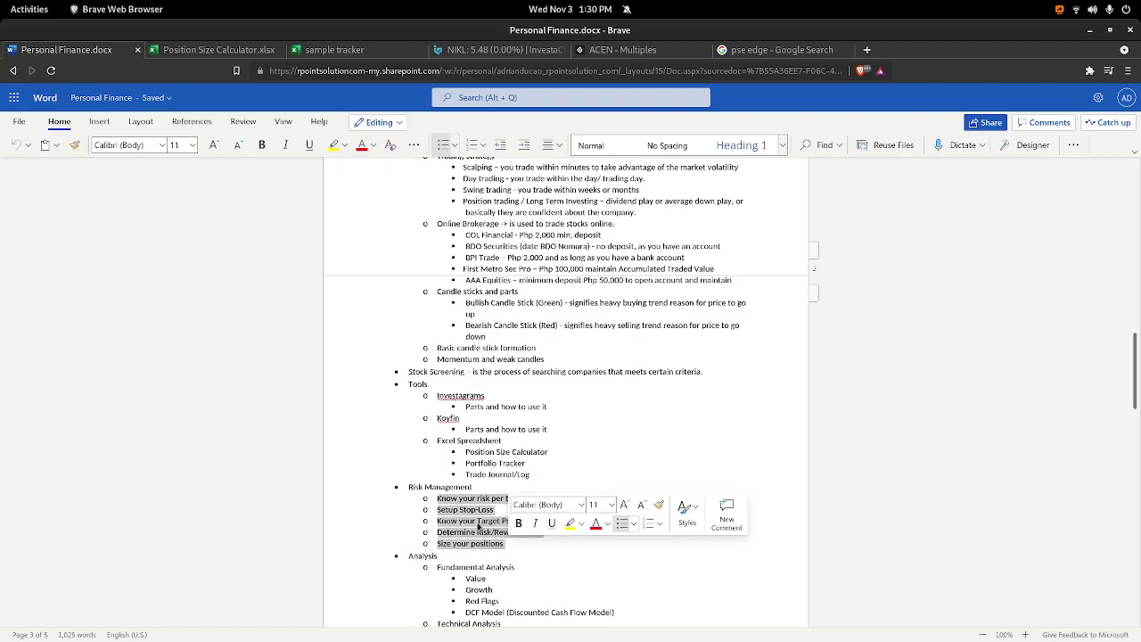
left_click(490, 492)
left_click_drag(508, 542, 409, 487)
scroll(580, 383, "down", 3)
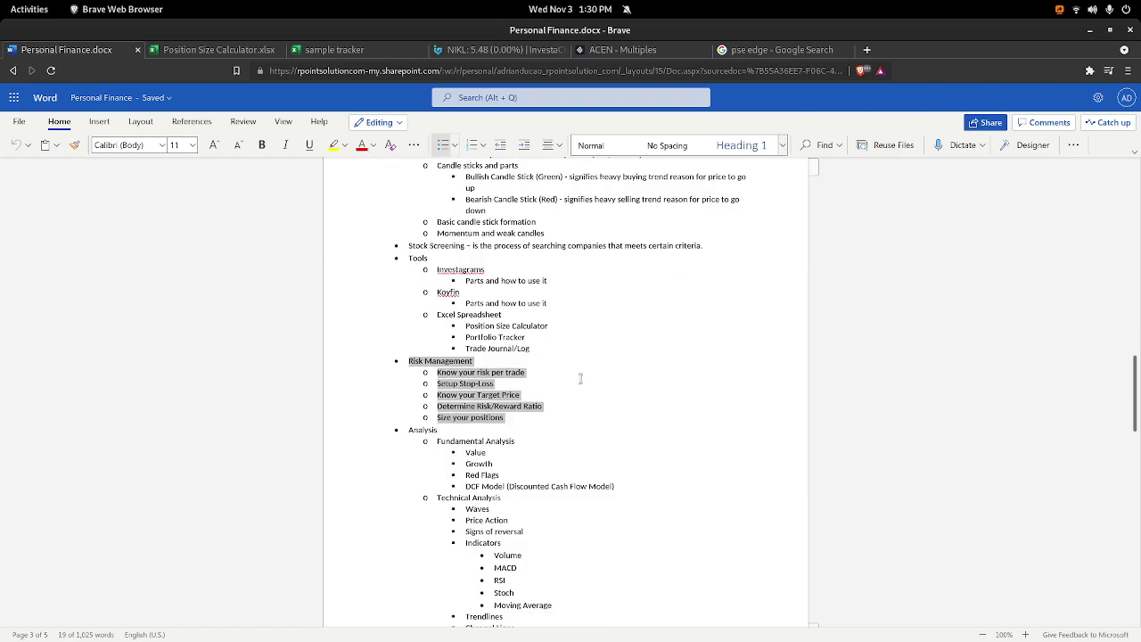
scroll(570, 431, "down", 3)
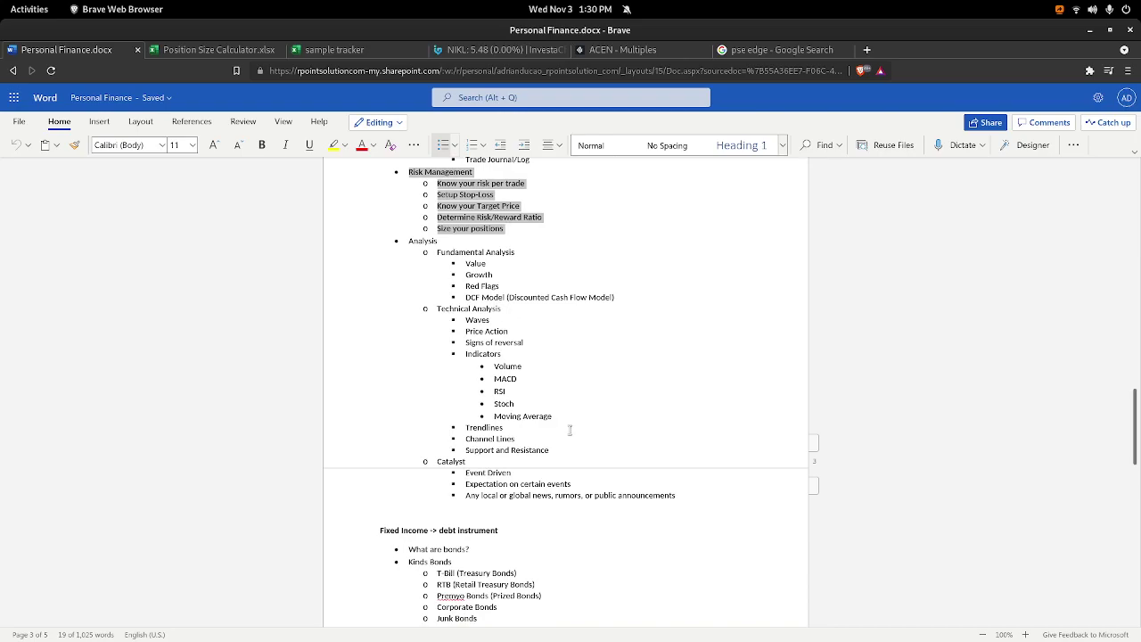
scroll(574, 431, "up", 3)
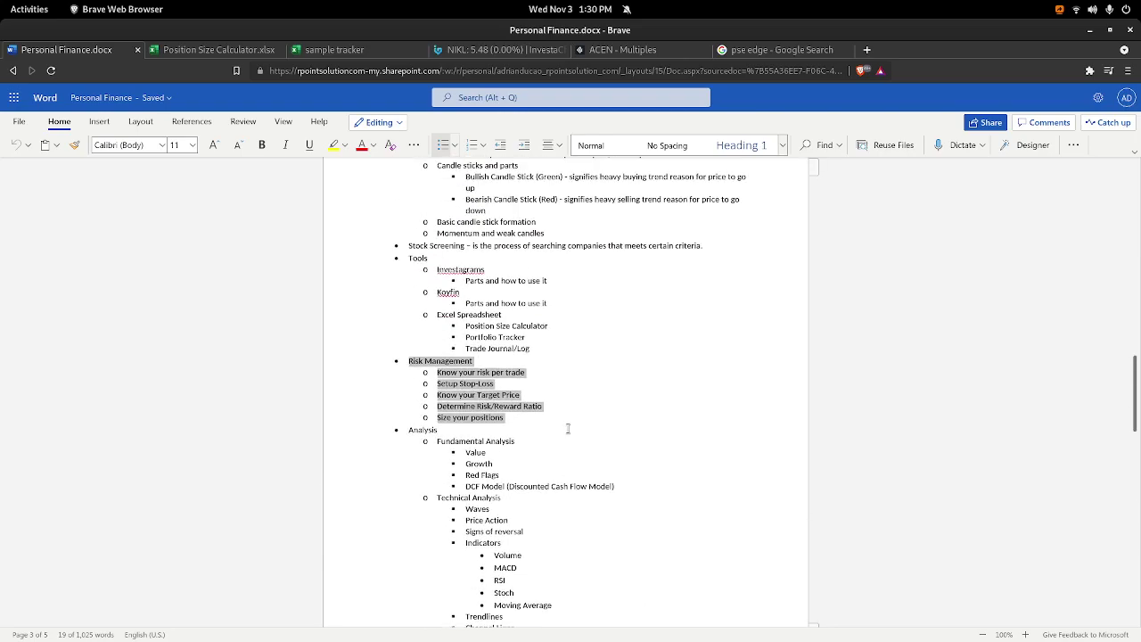
scroll(560, 425, "down", 2)
scroll(561, 425, "up", 2)
mouse_move(0, 0)
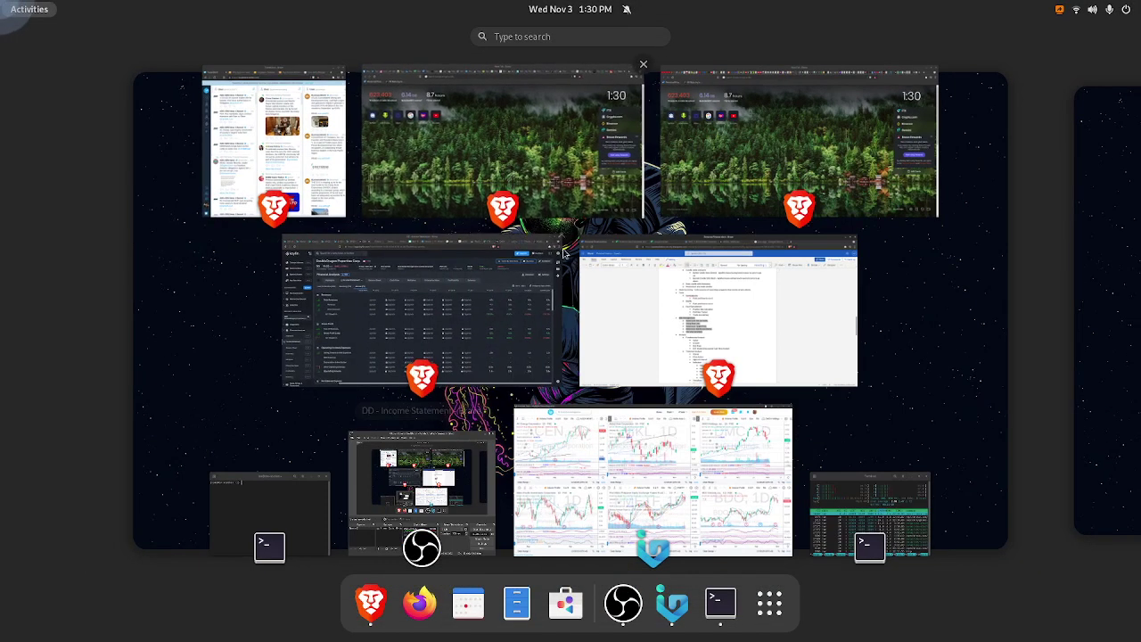